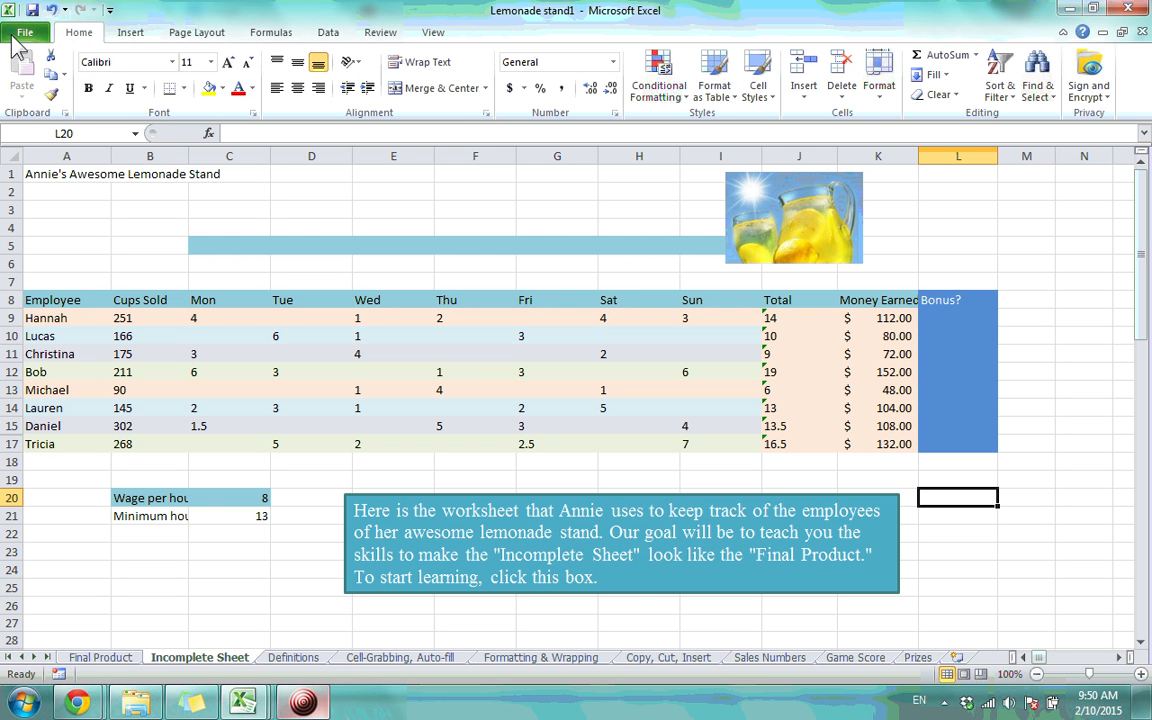
# Browse the Page Layout, Insert and Home tabs and glance at the File info view
pyautogui.click(197, 32)
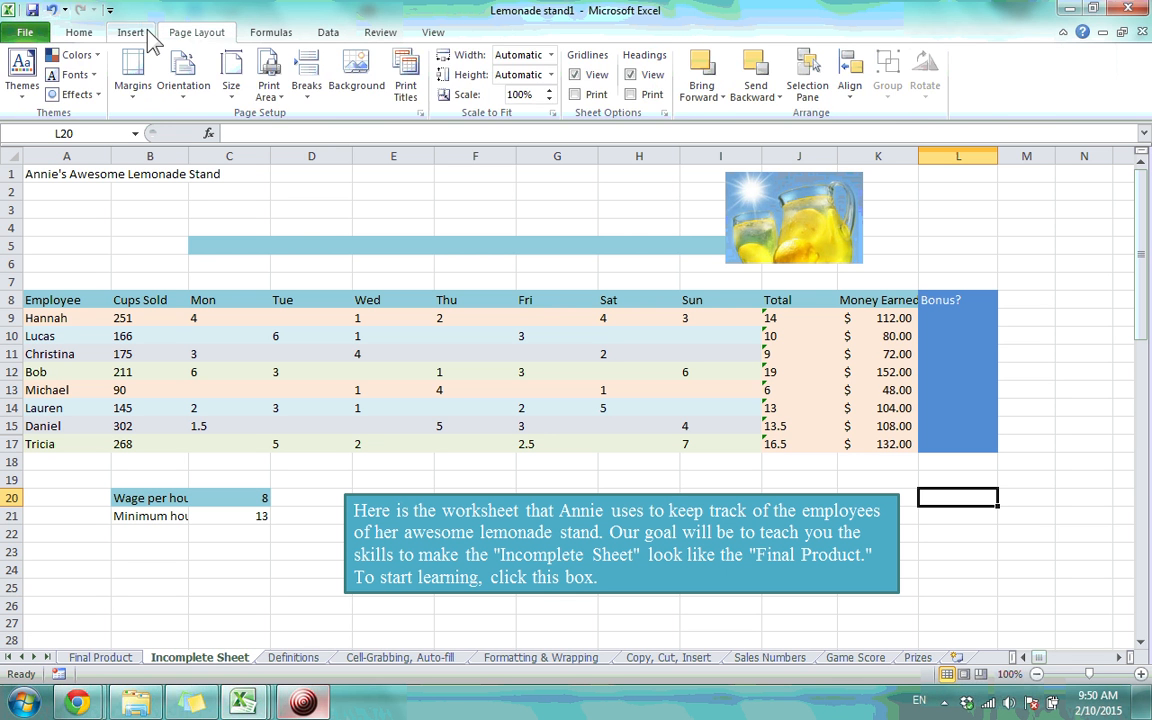
pyautogui.click(130, 32)
pyautogui.click(79, 32)
pyautogui.click(28, 34)
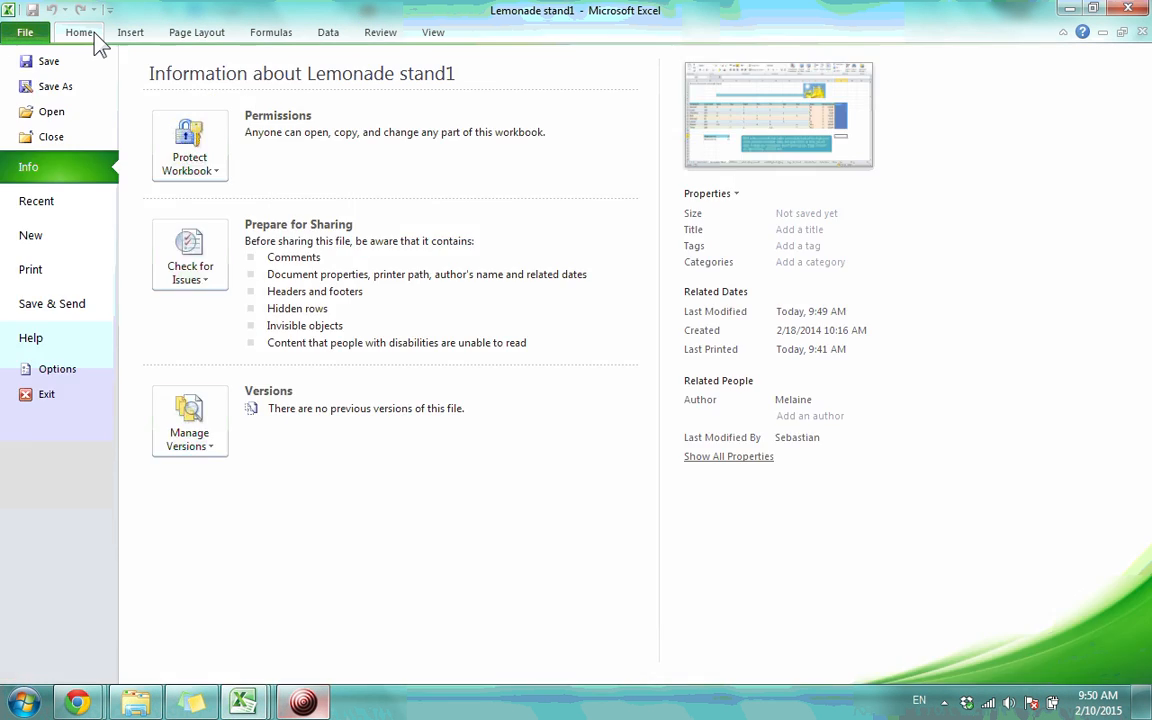
pyautogui.click(94, 36)
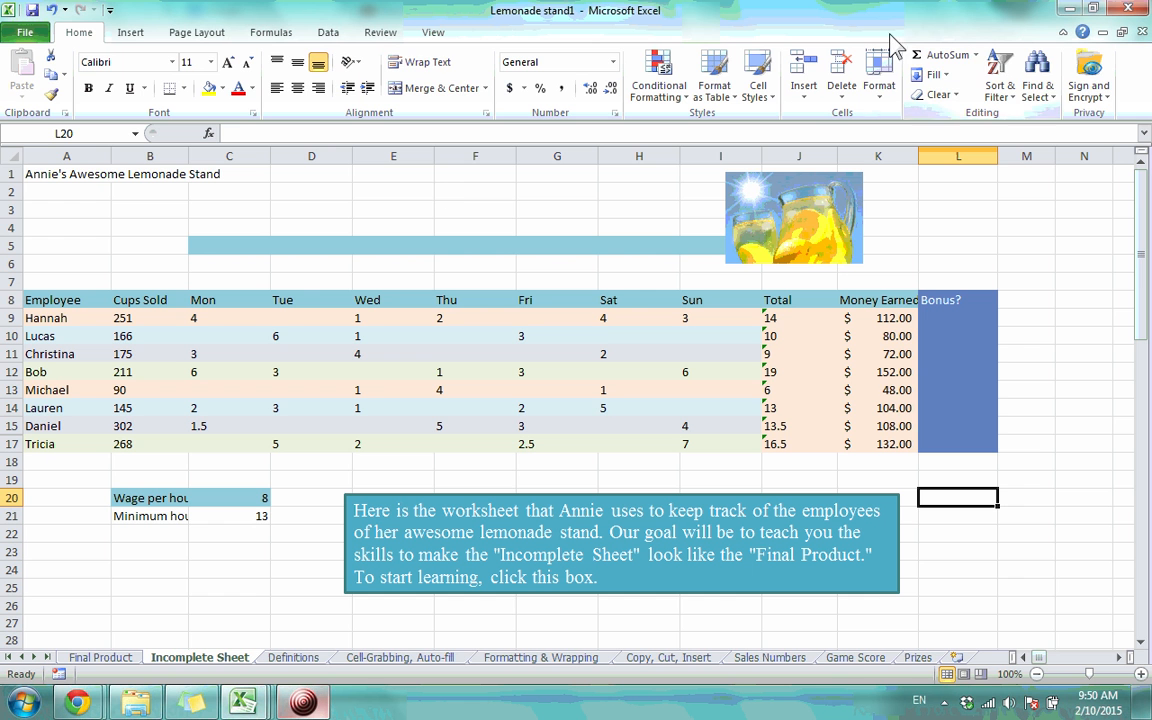
# Collapse and restore the ribbon, close Help, and minimize the Lemonade stand1 window
pyautogui.click(1063, 33)
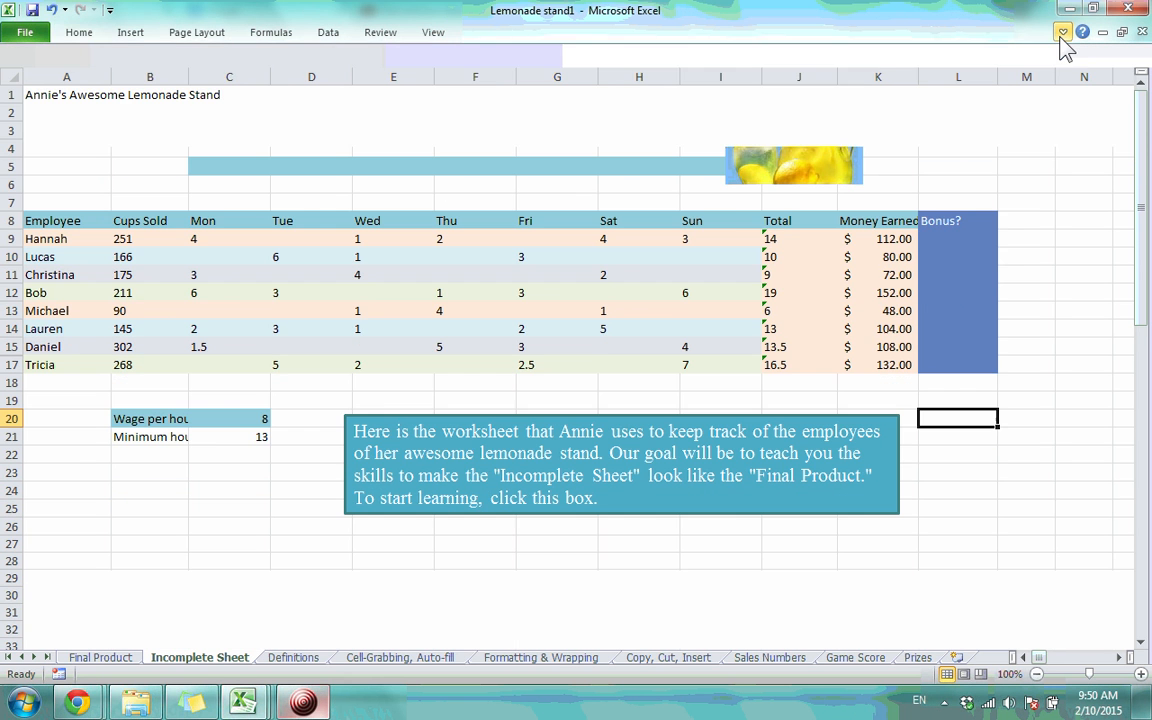
pyautogui.click(1063, 33)
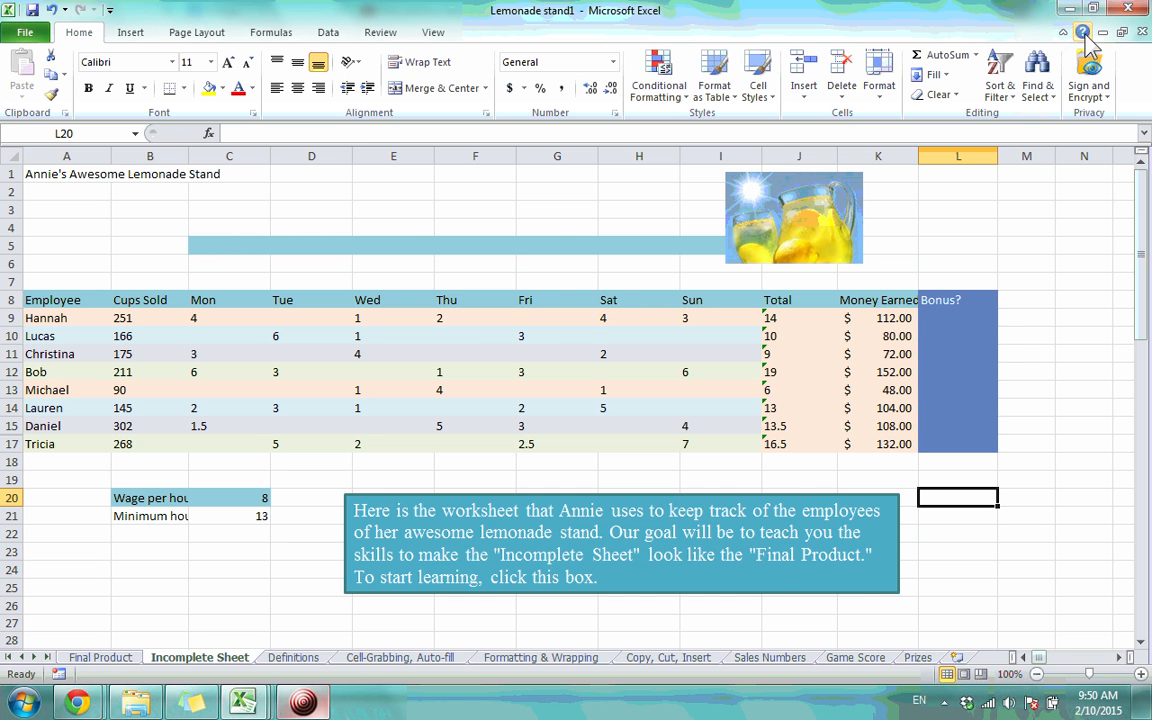
pyautogui.click(1085, 34)
pyautogui.click(748, 93)
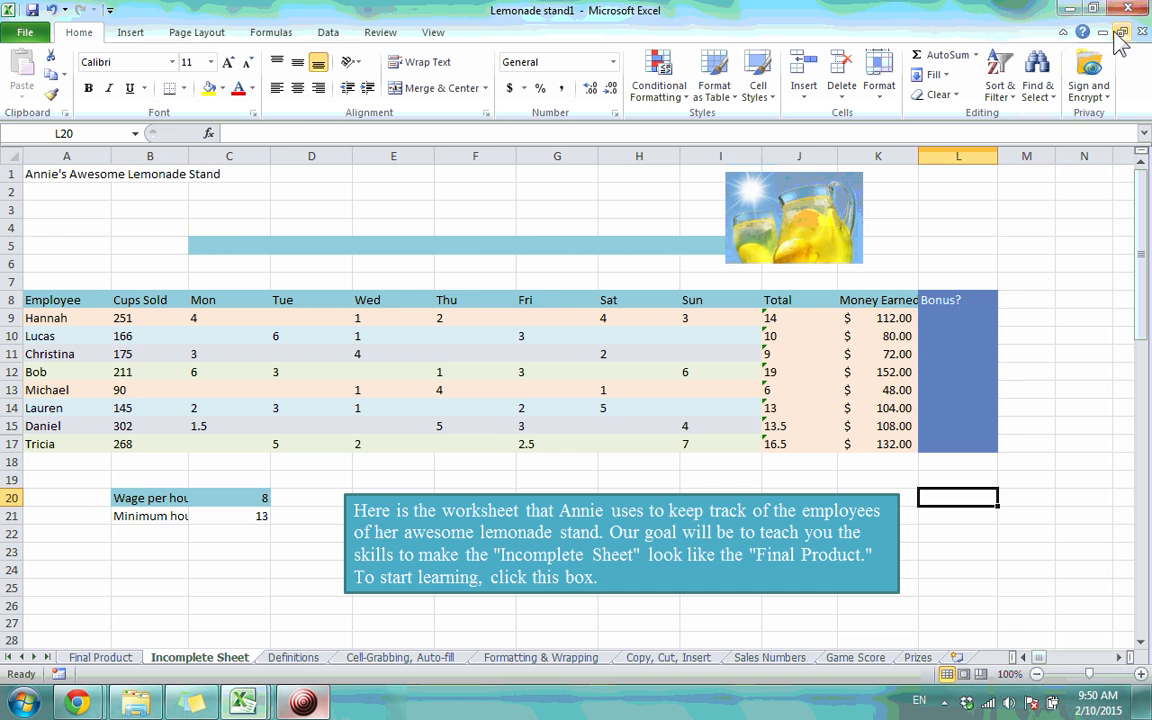
pyautogui.click(1103, 33)
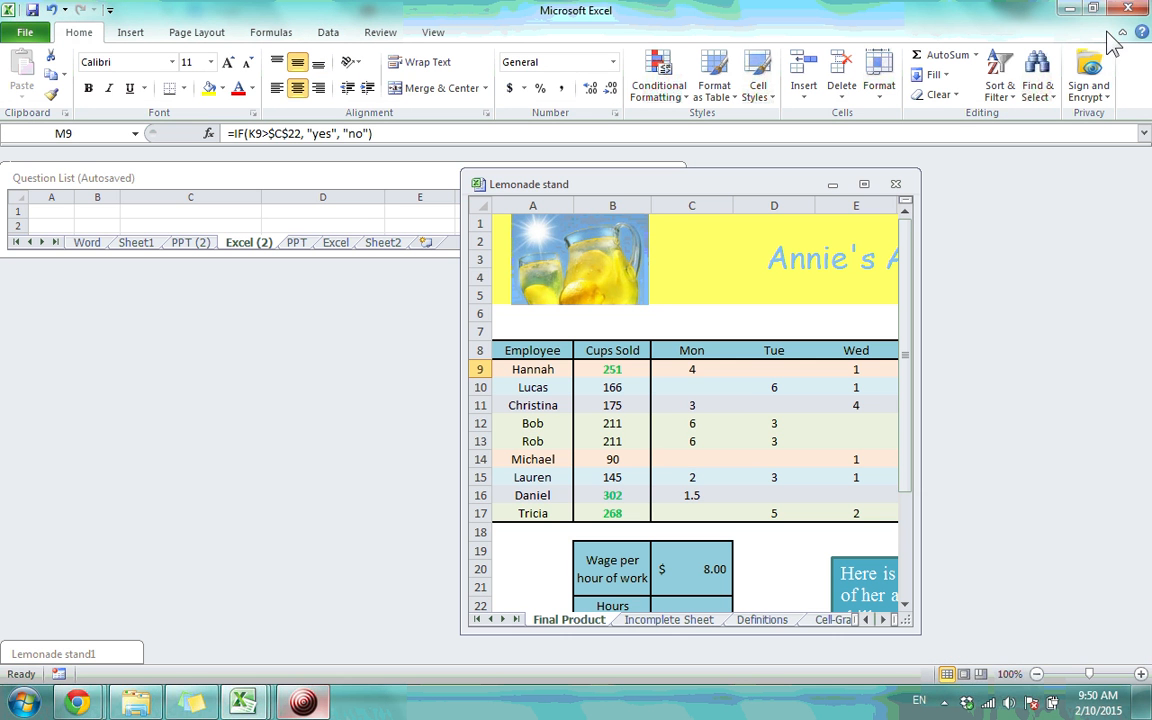
# Maximize the Lemonade stand window, then flip to Incomplete Sheet and back to Final Product
pyautogui.click(864, 185)
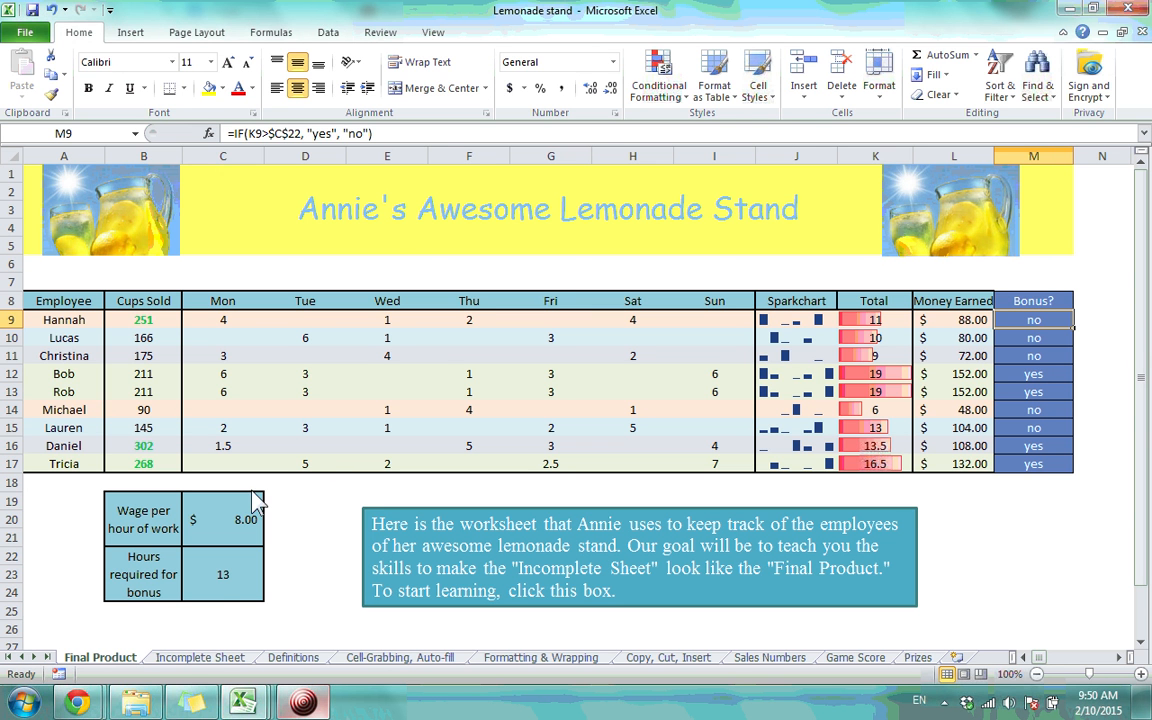
pyautogui.click(178, 660)
pyautogui.click(92, 662)
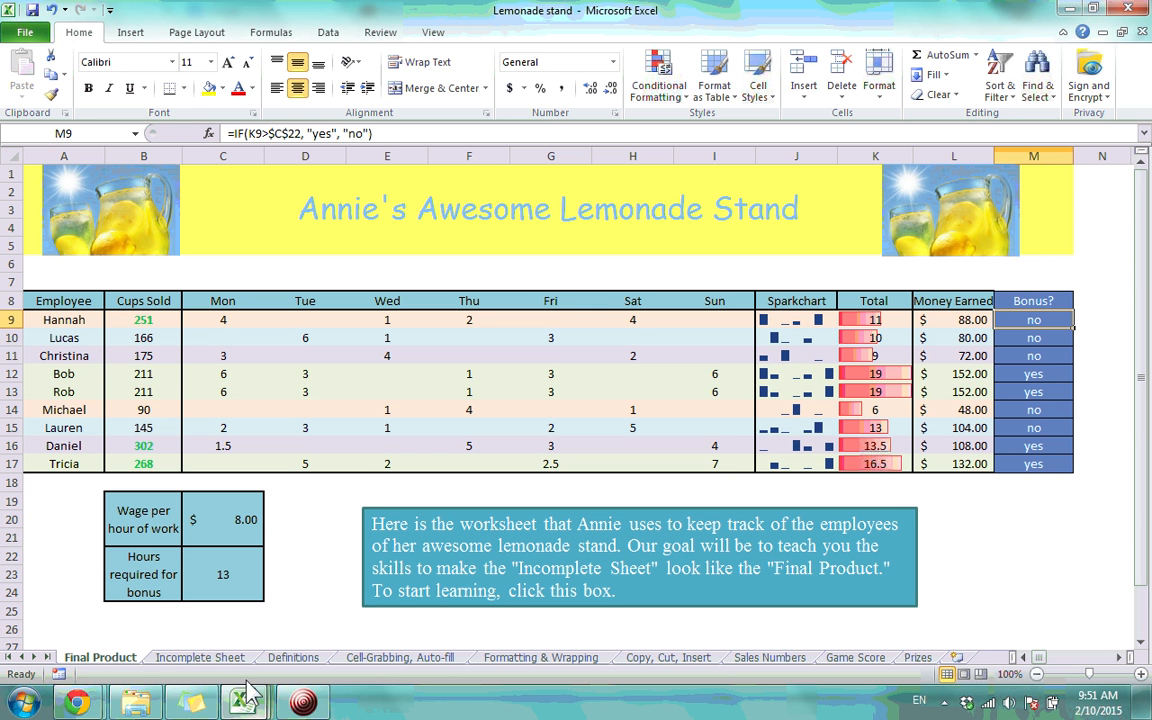
pyautogui.click(980, 674)
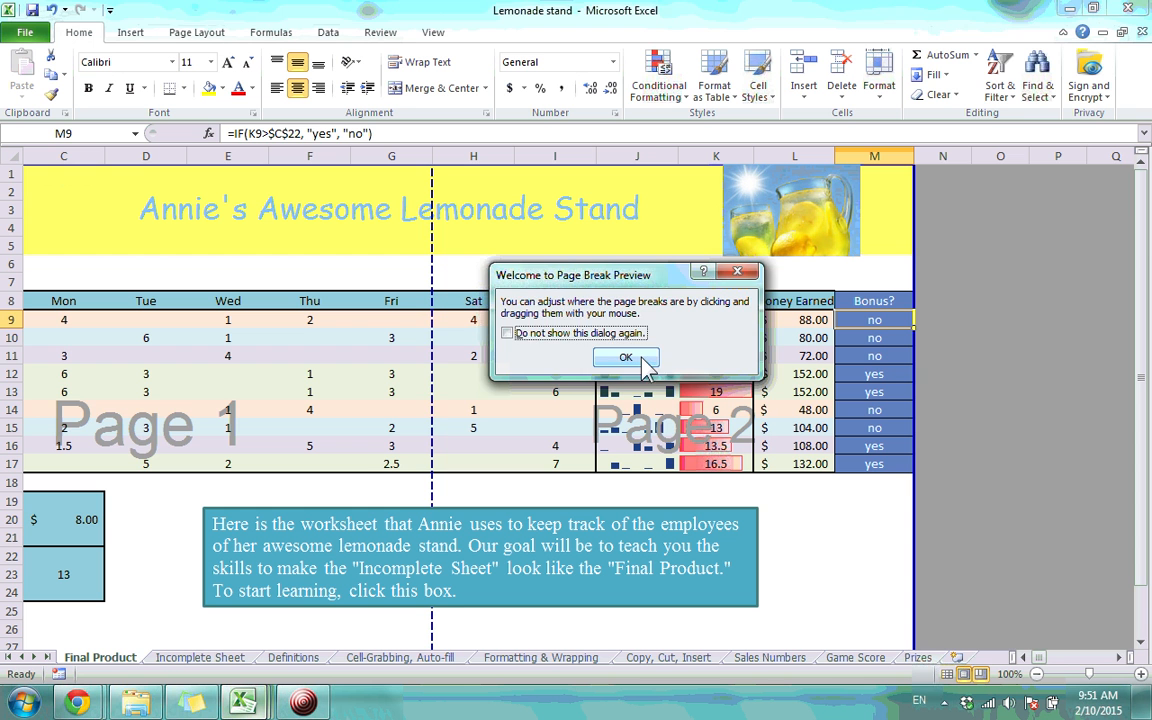
pyautogui.click(737, 271)
pyautogui.click(947, 674)
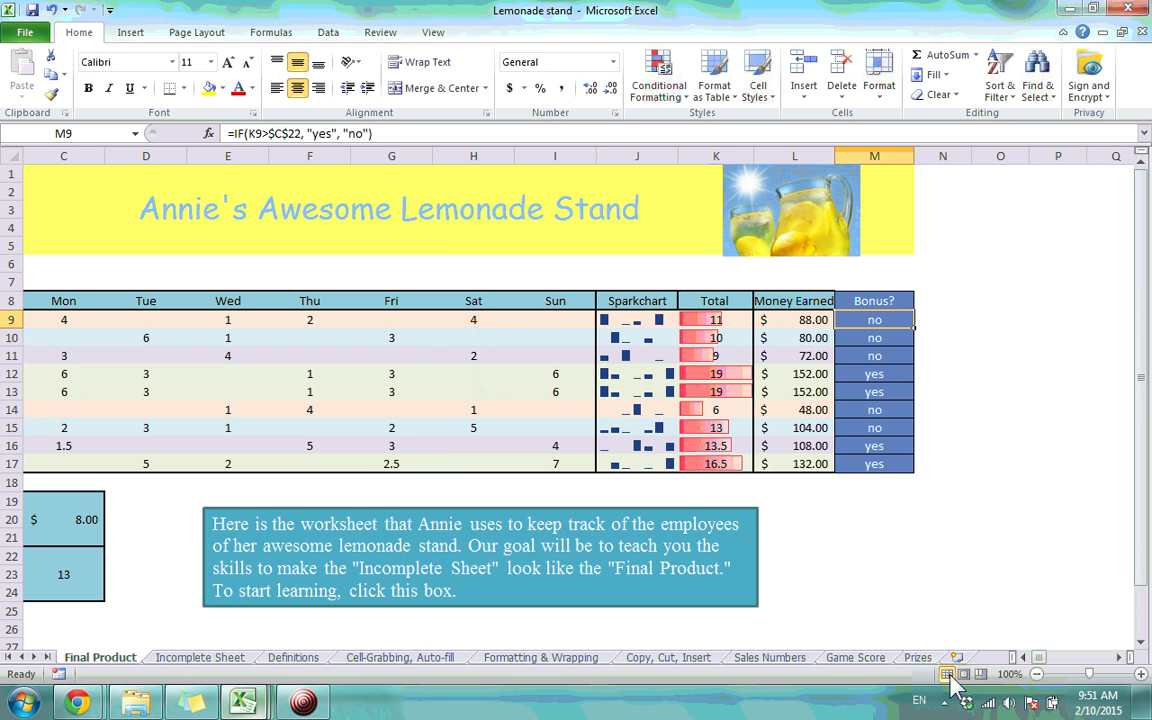
pyautogui.click(1022, 657)
pyautogui.click(1022, 657)
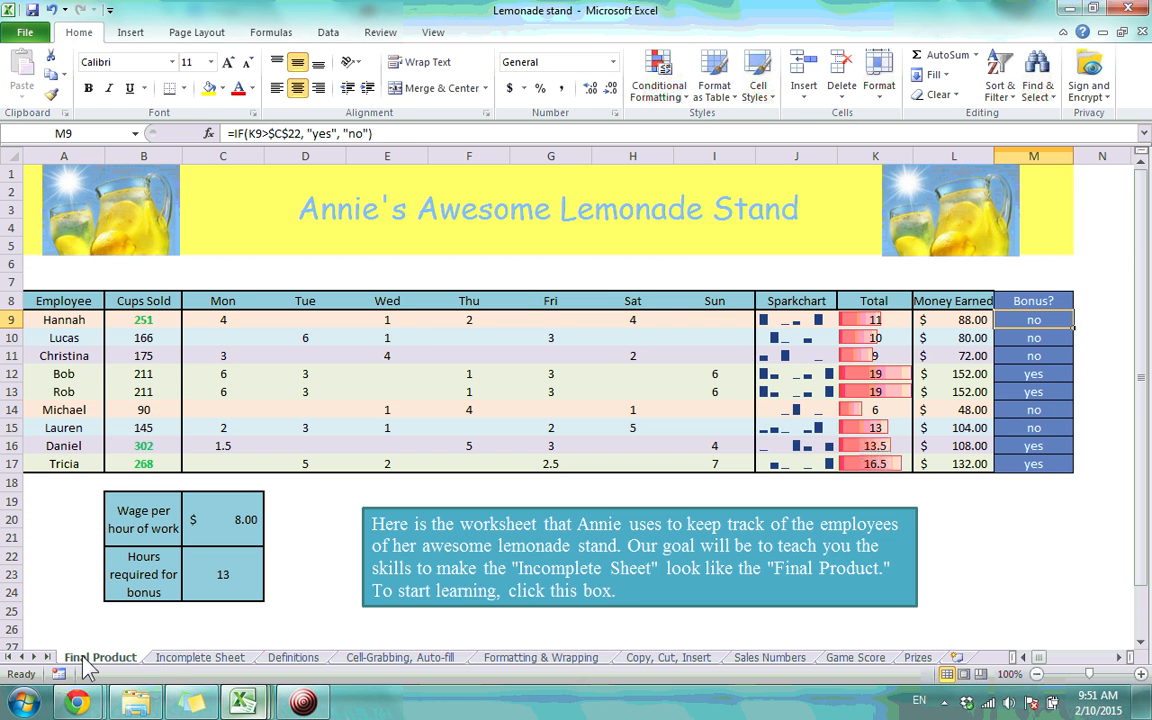
pyautogui.click(190, 660)
pyautogui.click(295, 658)
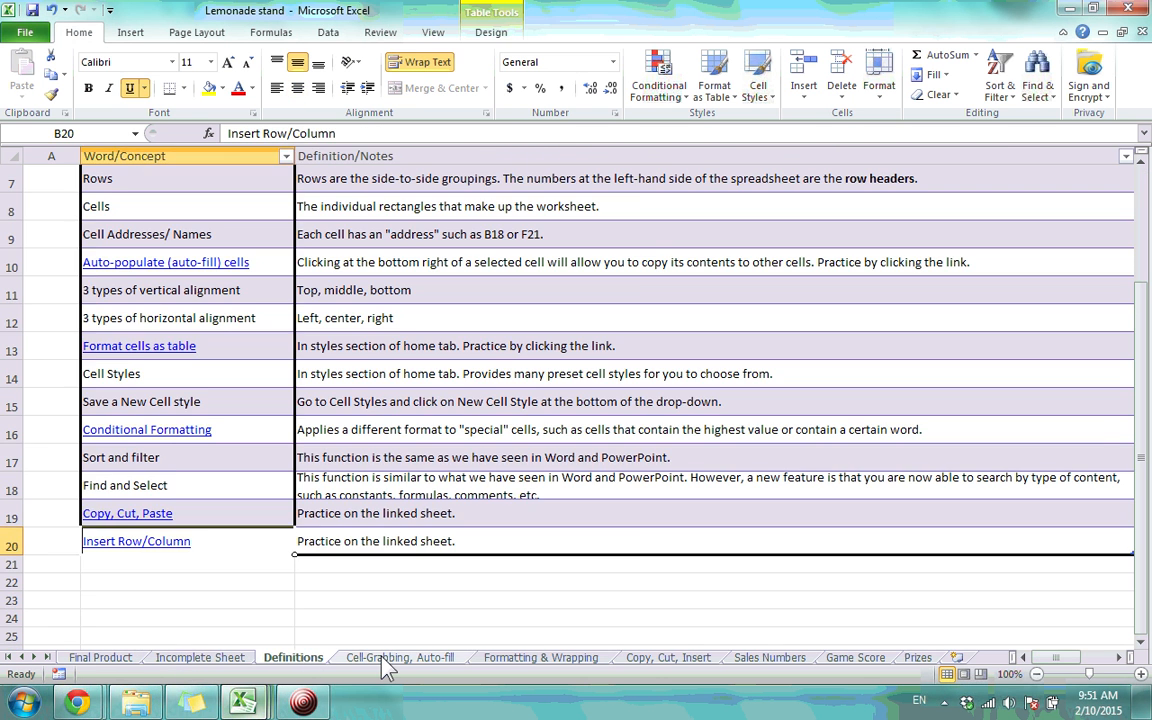
pyautogui.click(390, 658)
pyautogui.click(499, 662)
pyautogui.click(645, 660)
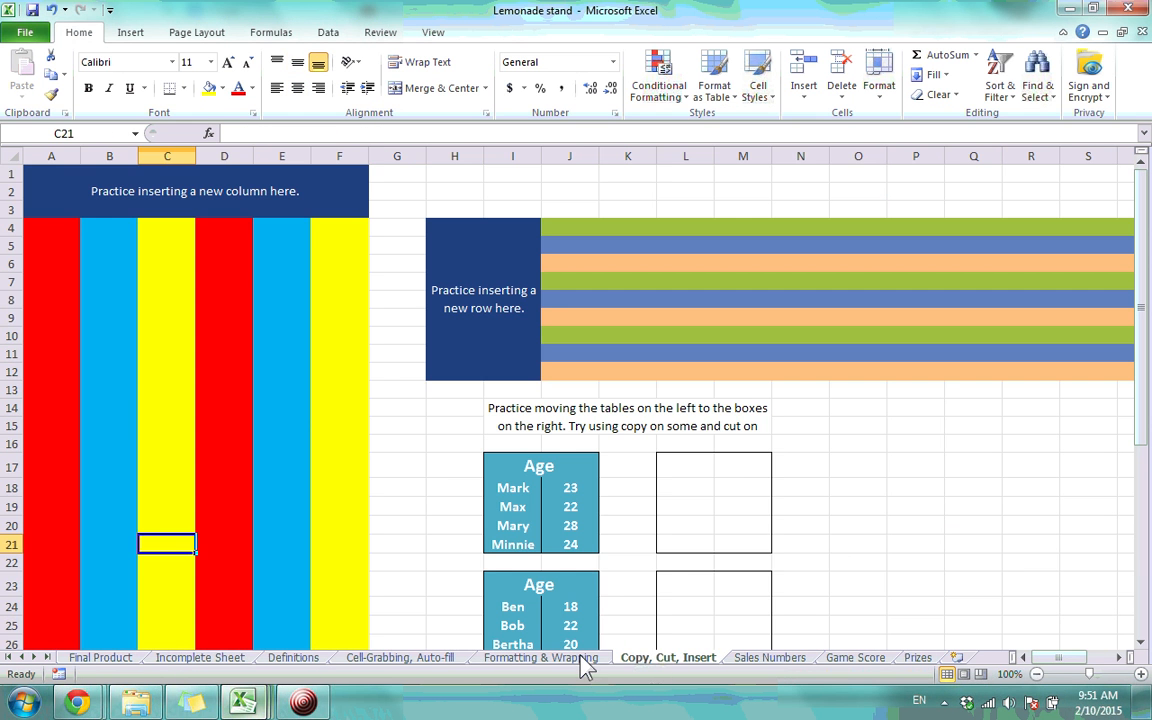
pyautogui.click(778, 658)
pyautogui.click(100, 657)
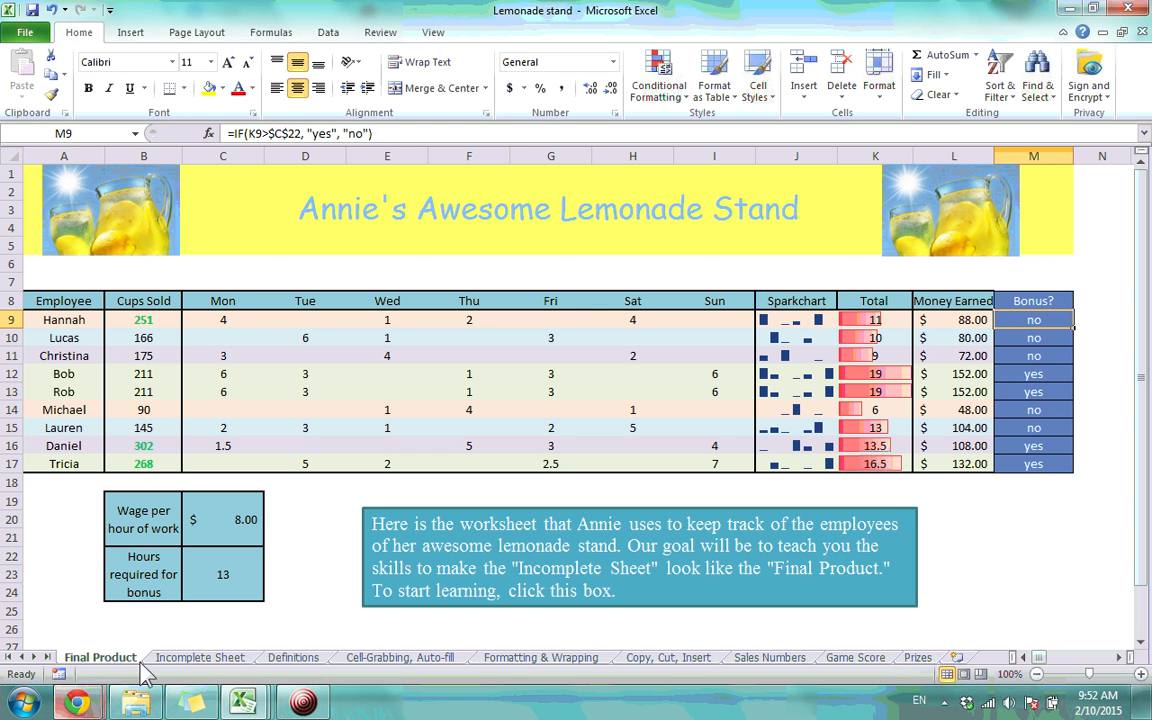
# Visit Incomplete Sheet, Sales Numbers, Game Score and Prizes, then narrow the sheet-tab strip
pyautogui.click(214, 660)
pyautogui.click(772, 659)
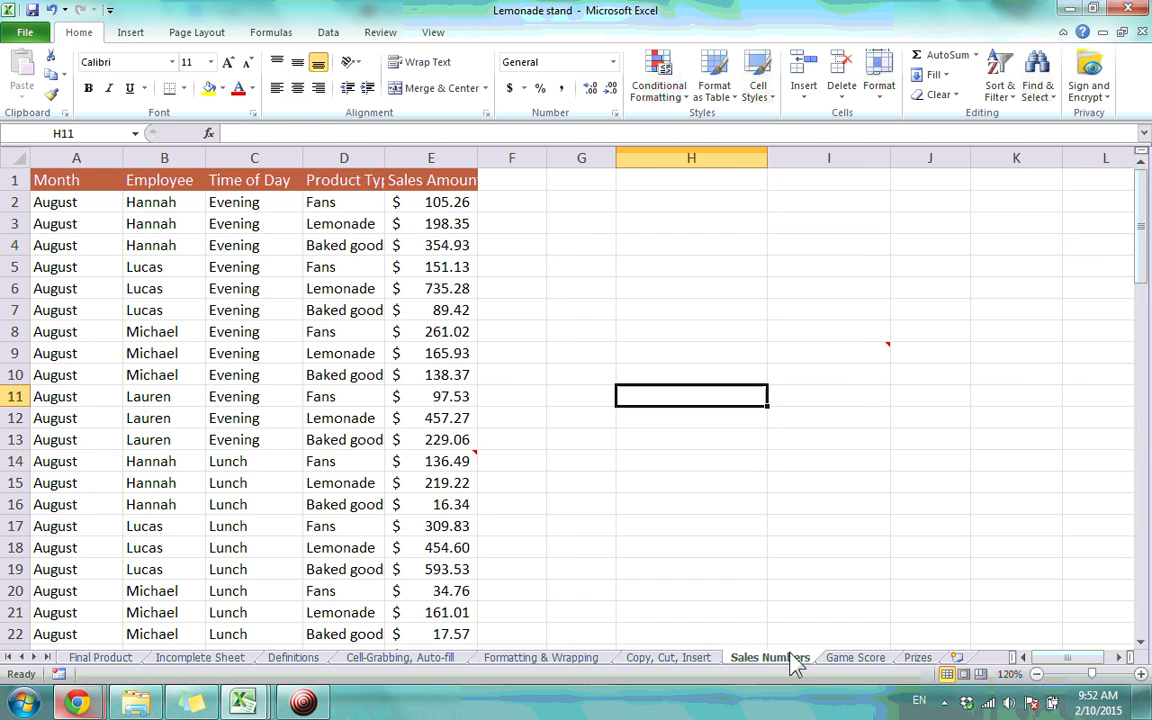
pyautogui.click(878, 658)
pyautogui.click(905, 660)
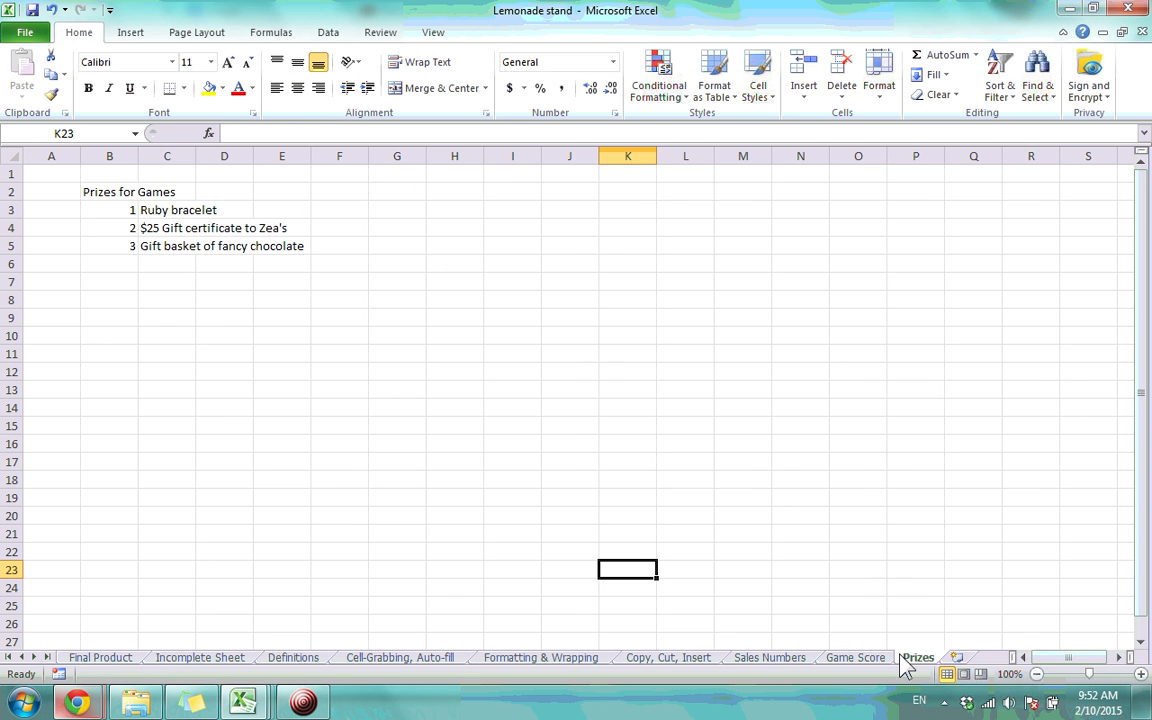
pyautogui.click(768, 659)
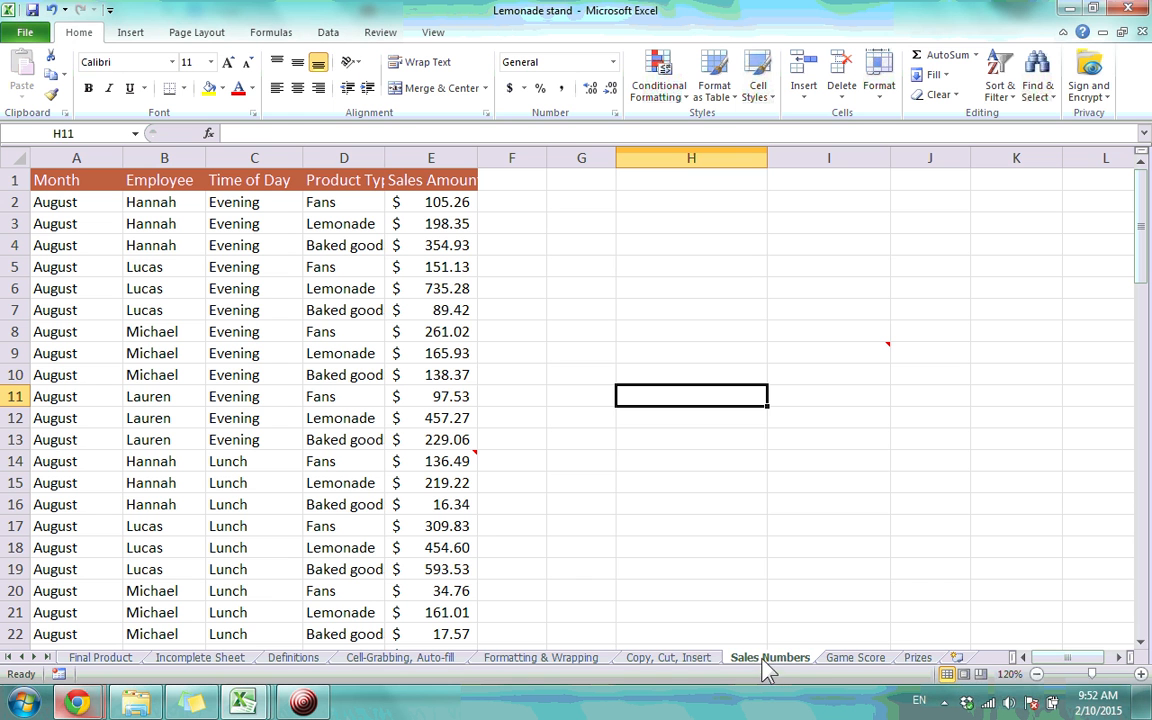
pyautogui.moveTo(1014, 660); pyautogui.dragTo(488, 671)
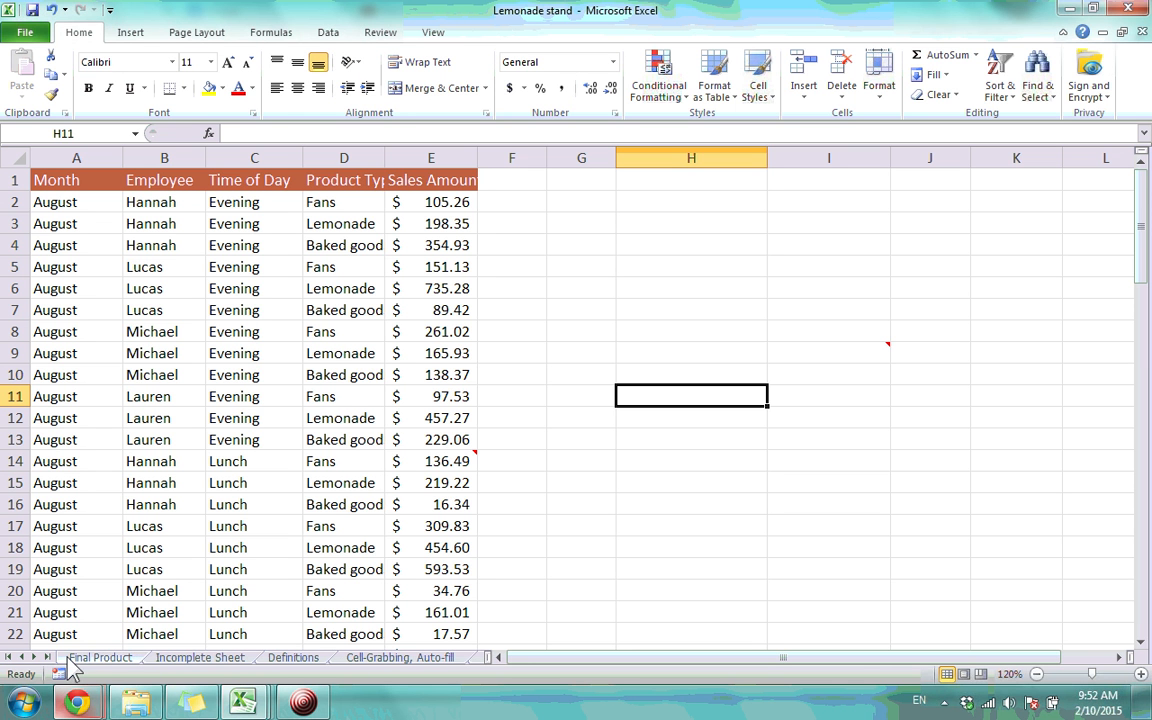
# Go to Final Product and scroll the sheet-tab list back and forth with its arrows
pyautogui.click(9, 657)
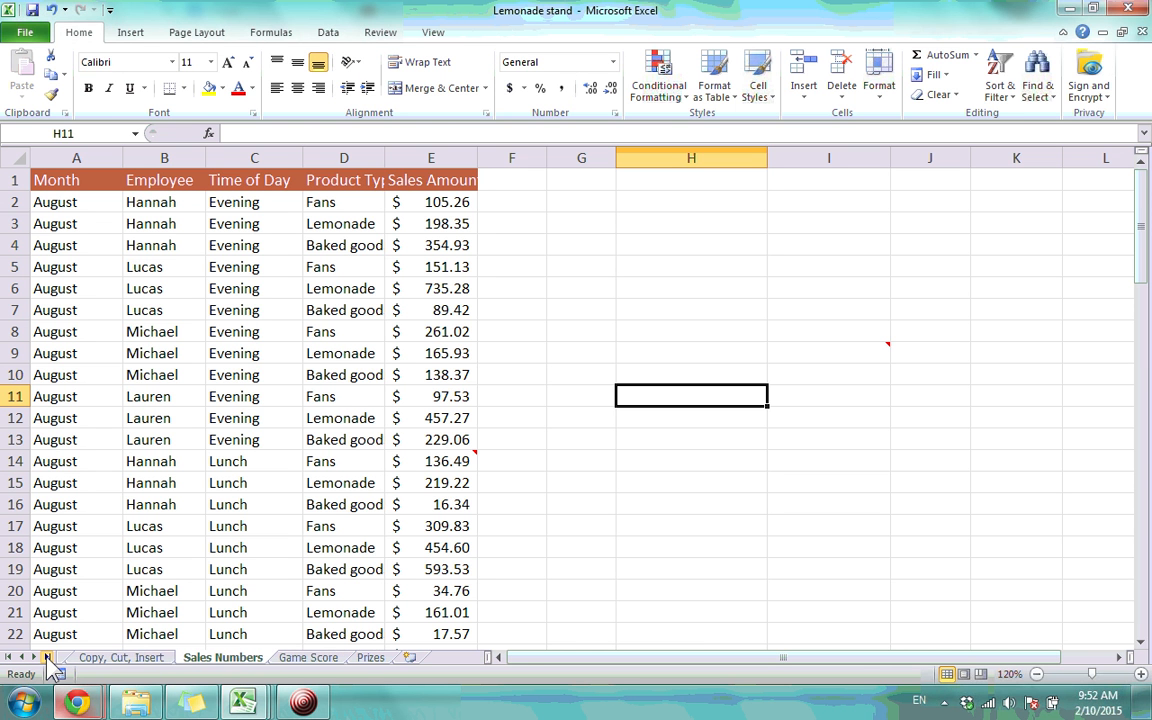
pyautogui.click(9, 657)
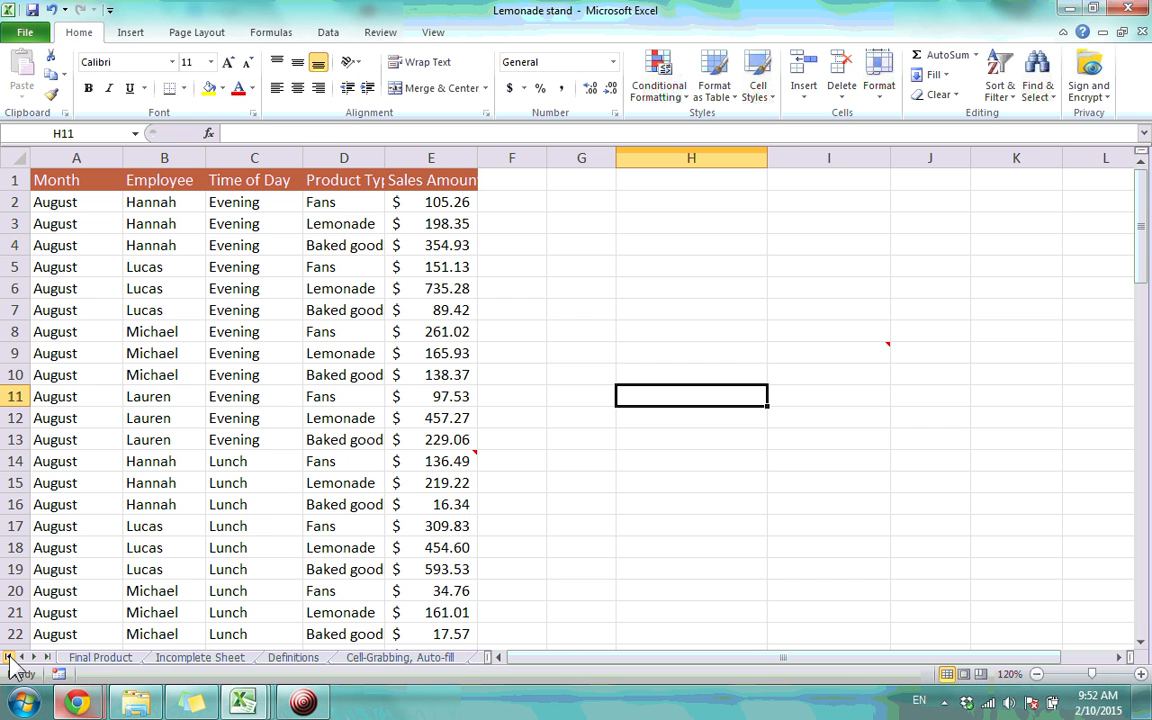
pyautogui.click(95, 658)
pyautogui.click(33, 658)
pyautogui.click(33, 658)
pyautogui.click(33, 658)
pyautogui.click(33, 658)
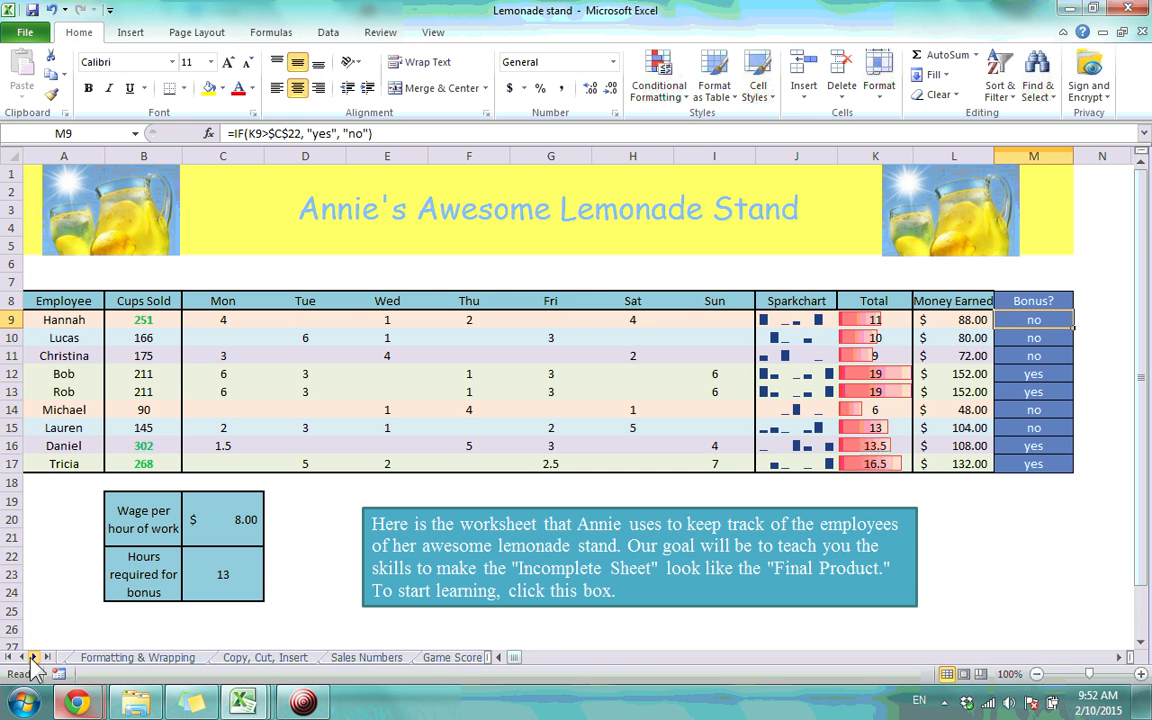
pyautogui.click(33, 658)
pyautogui.click(21, 658)
pyautogui.click(21, 658)
pyautogui.click(21, 658)
pyautogui.click(21, 658)
pyautogui.click(21, 658)
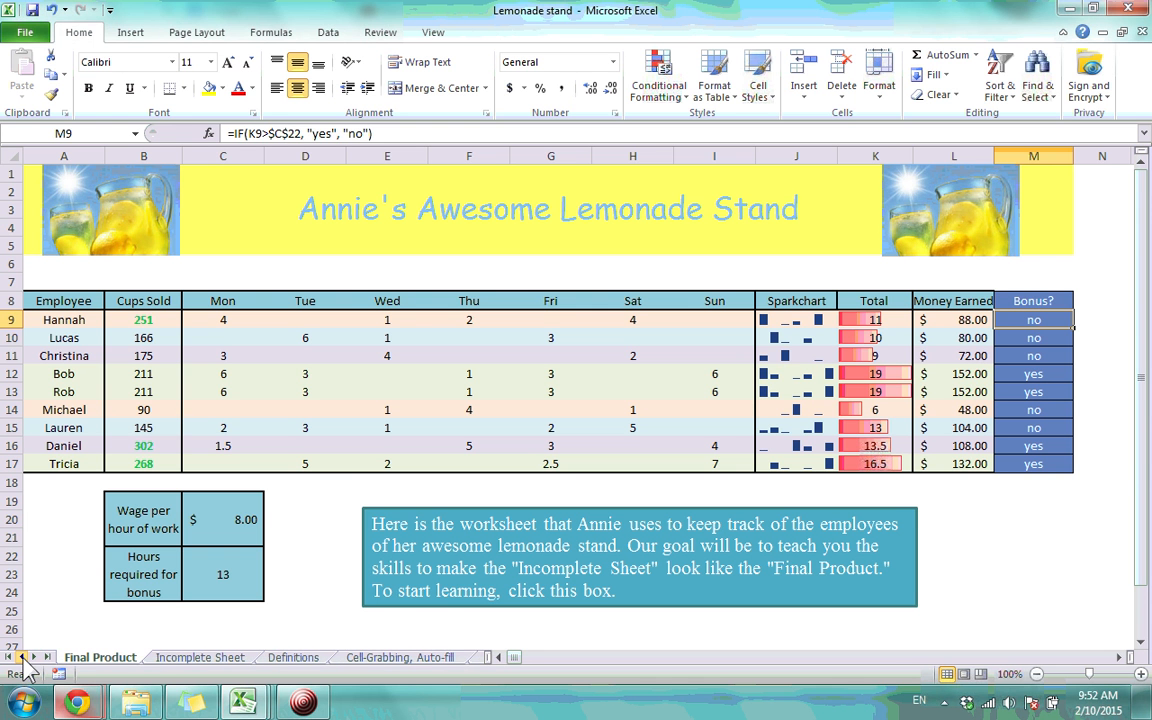
pyautogui.click(47, 658)
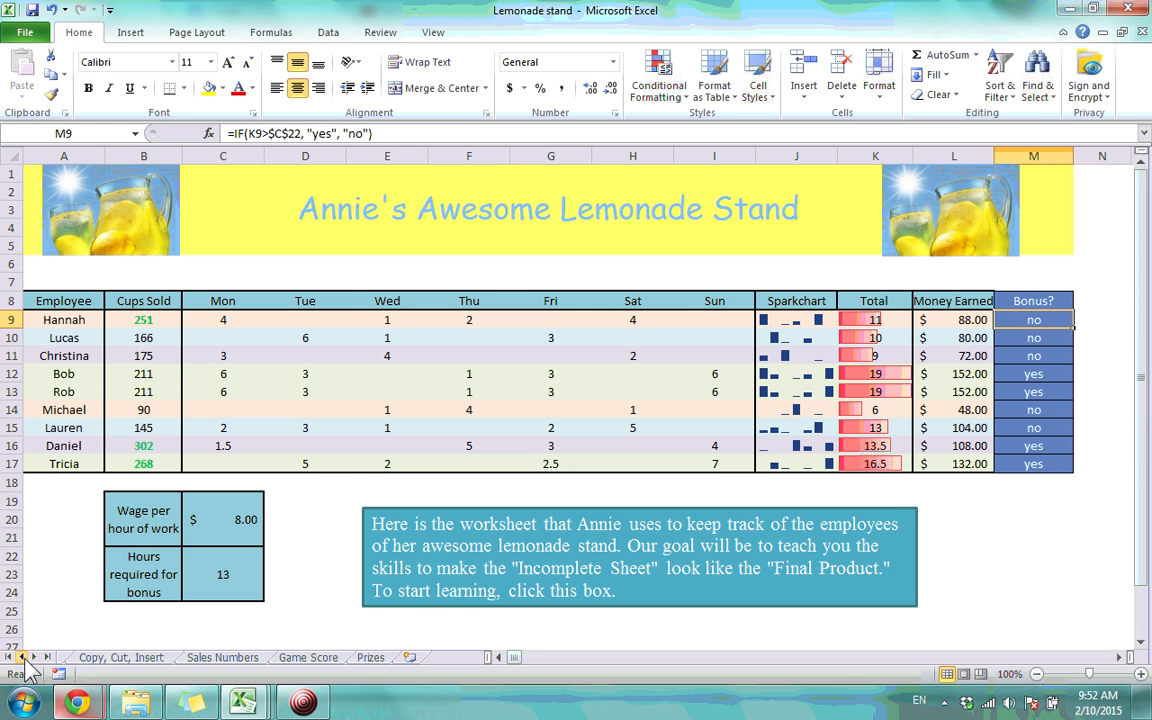
pyautogui.click(8, 658)
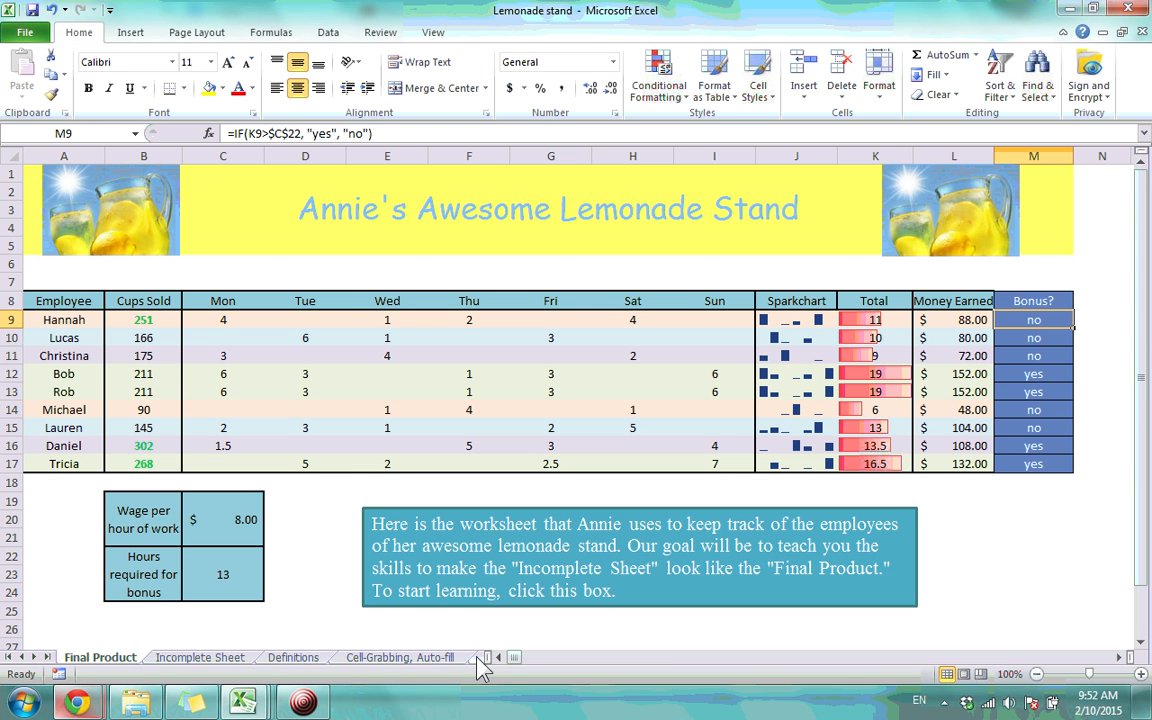
# Widen the sheet-tab strip to list sheets through Sales Numbers, then select title cell A1
pyautogui.moveTo(490, 657); pyautogui.dragTo(838, 668)
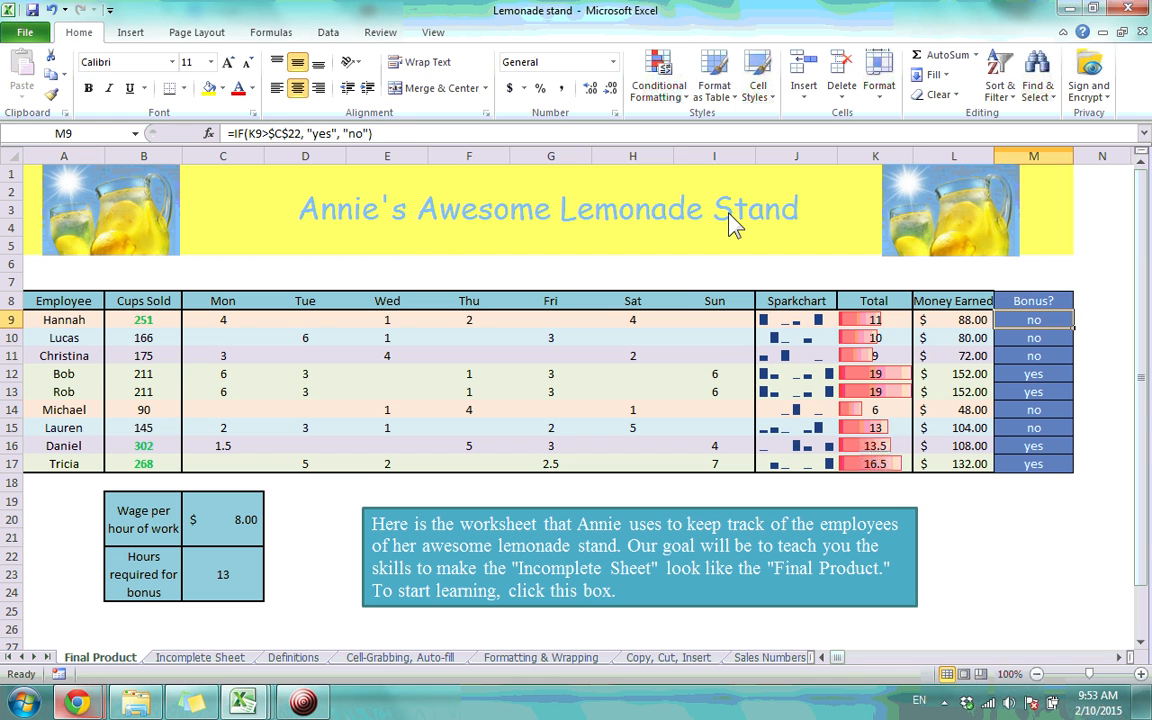
pyautogui.click(398, 250)
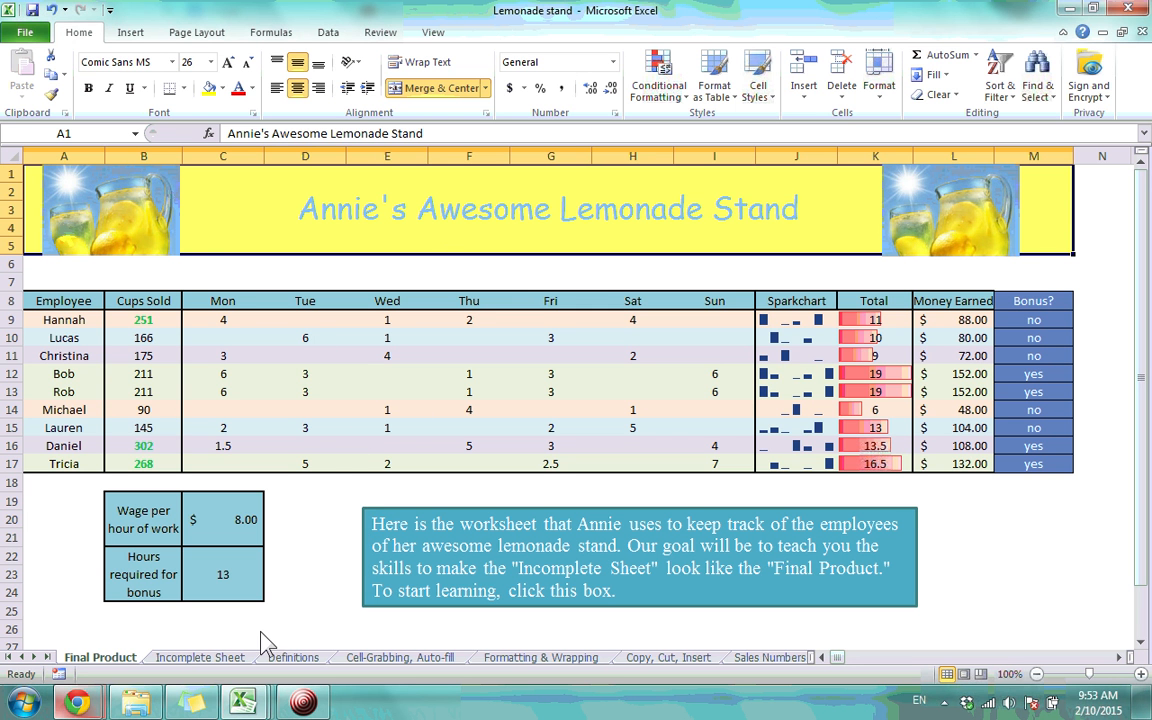
# Compare Incomplete Sheet with Final Product, inspecting cells D10, C9, A1 and E7
pyautogui.click(200, 658)
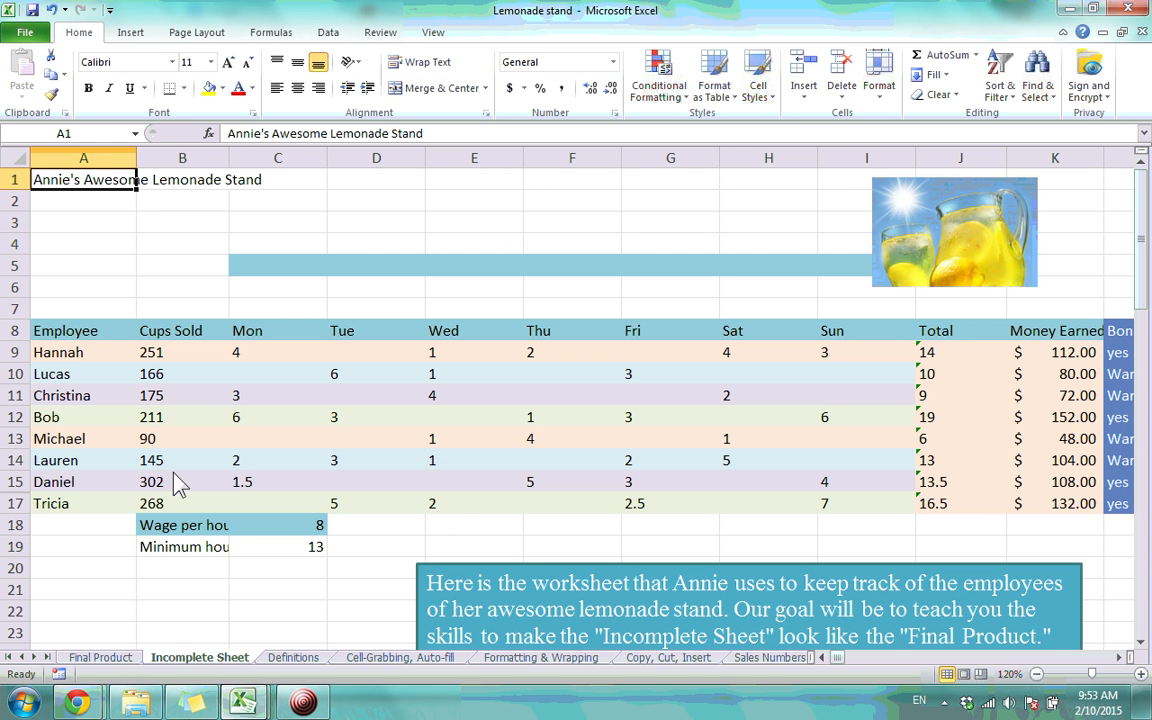
pyautogui.click(100, 658)
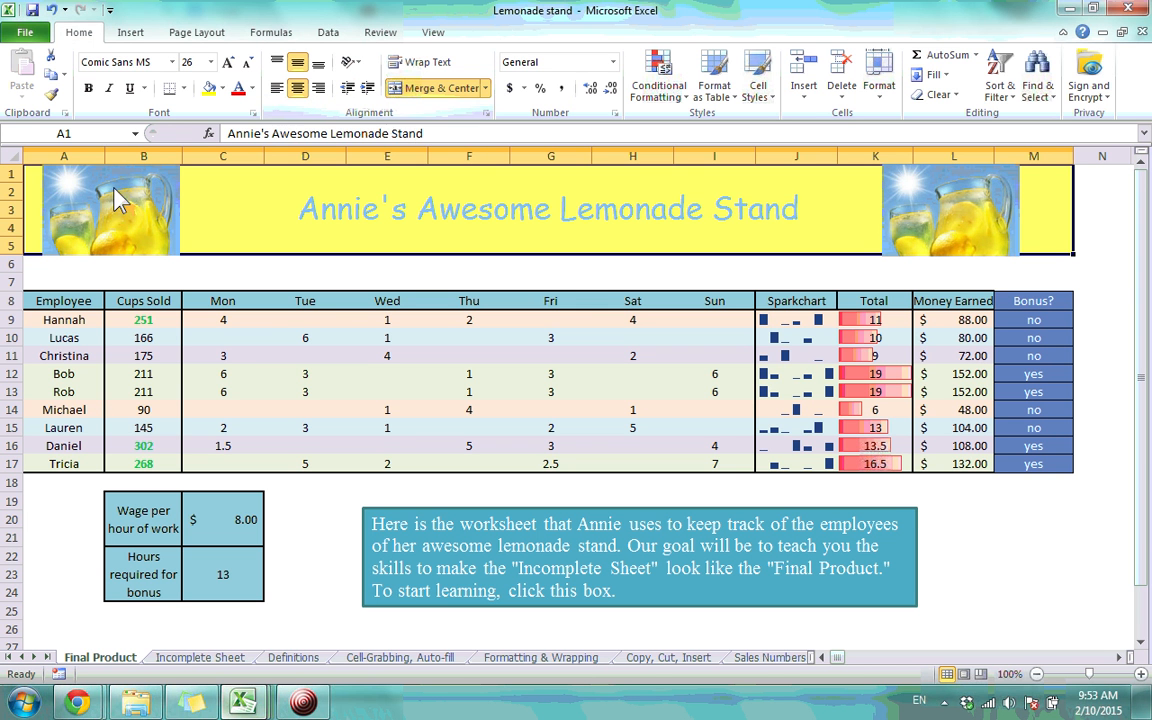
pyautogui.click(269, 334)
pyautogui.click(230, 322)
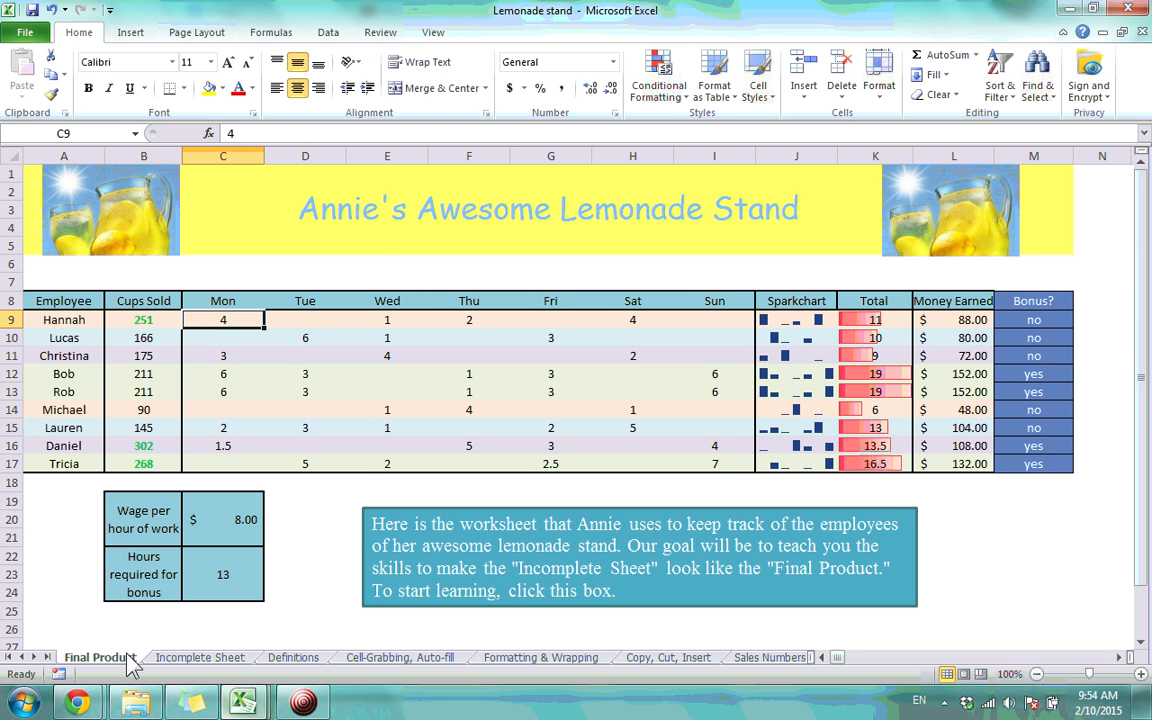
pyautogui.click(338, 212)
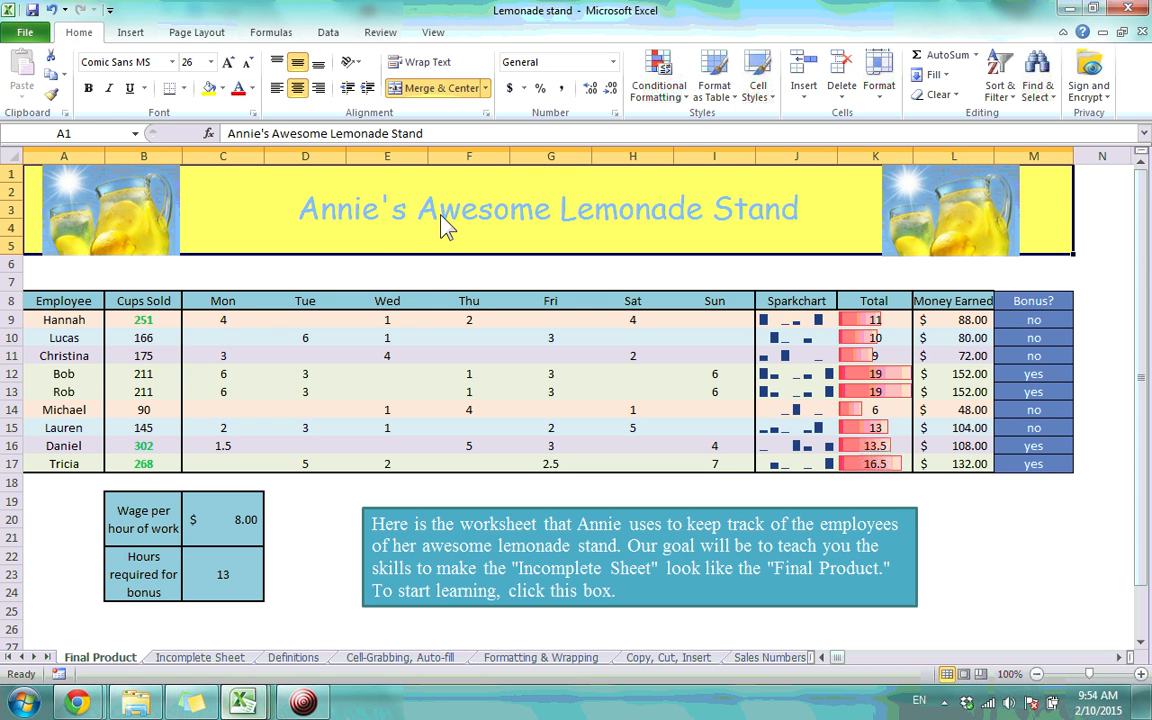
pyautogui.click(419, 281)
# Check the A1 title and C7 font on Final Product, then move to Incomplete Sheet
pyautogui.click(416, 248)
pyautogui.click(226, 274)
pyautogui.click(237, 247)
pyautogui.click(226, 282)
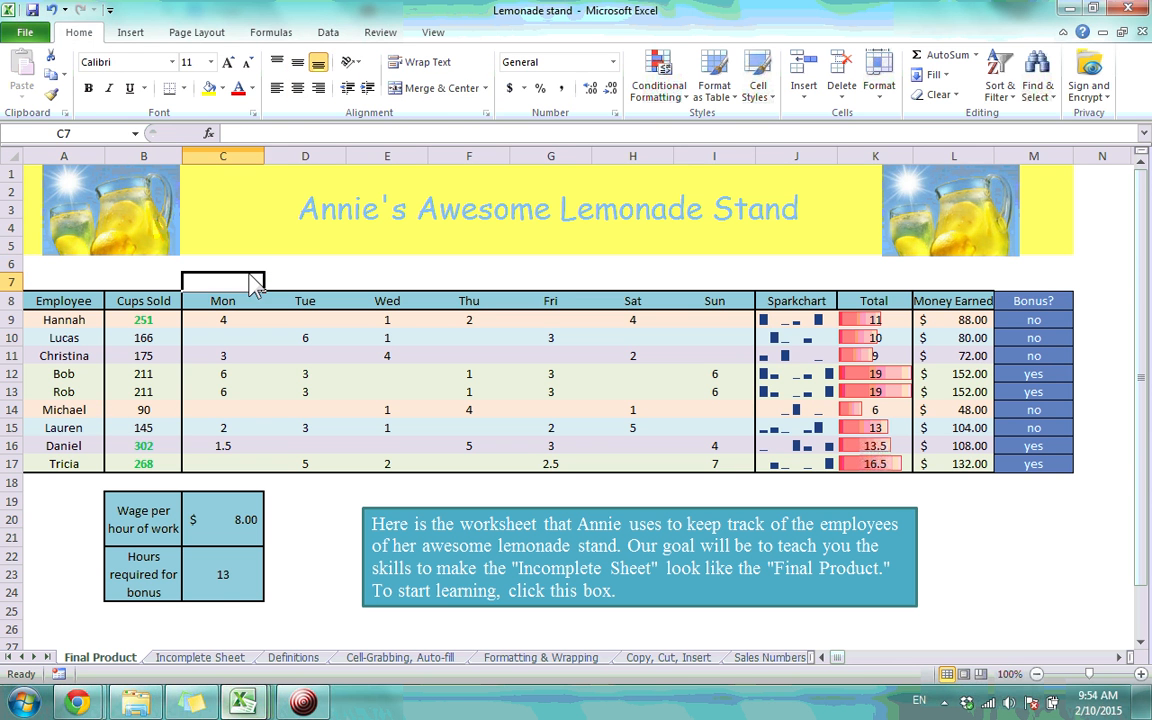
pyautogui.click(357, 216)
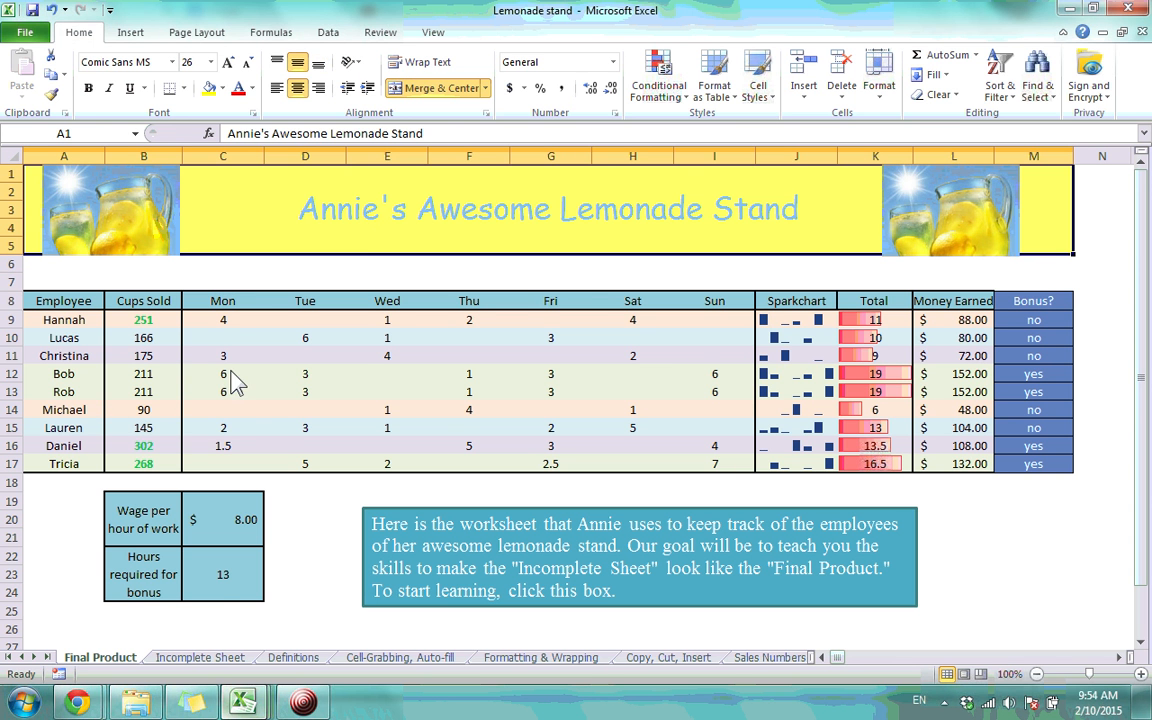
pyautogui.click(218, 658)
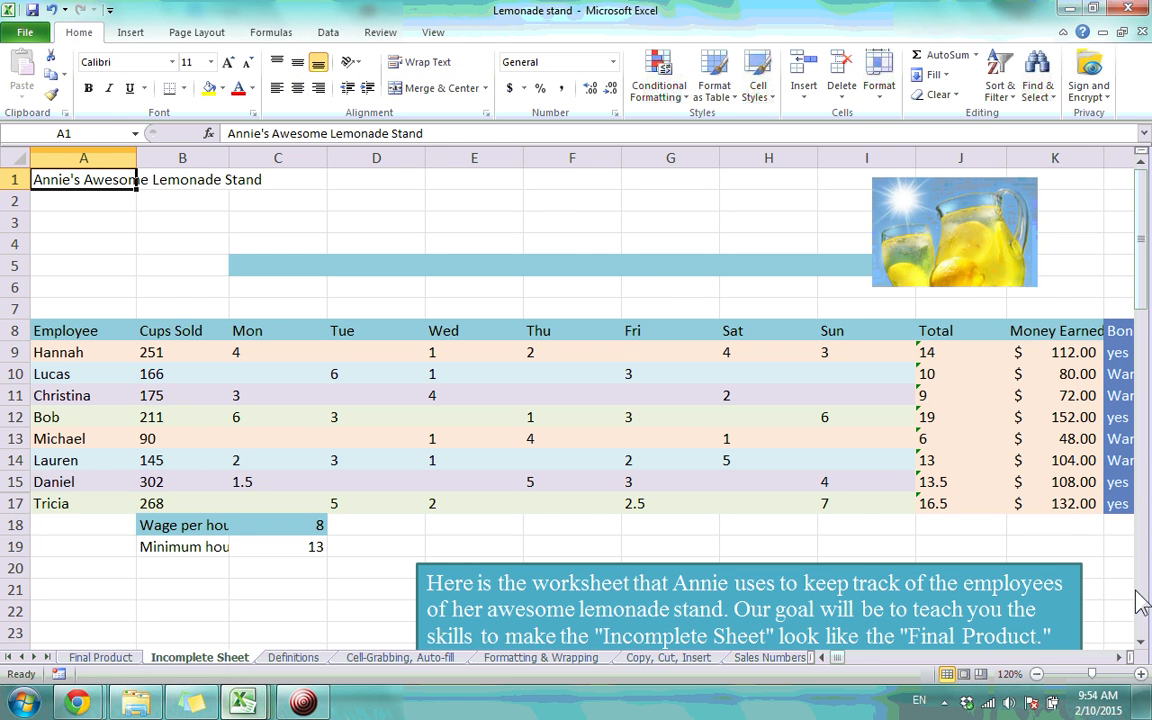
# Scroll across the Incomplete Sheet and select the A1 title text
pyautogui.hscroll(2, 1015, 600)
pyautogui.moveTo(765, 243); pyautogui.dragTo(1017, 236)
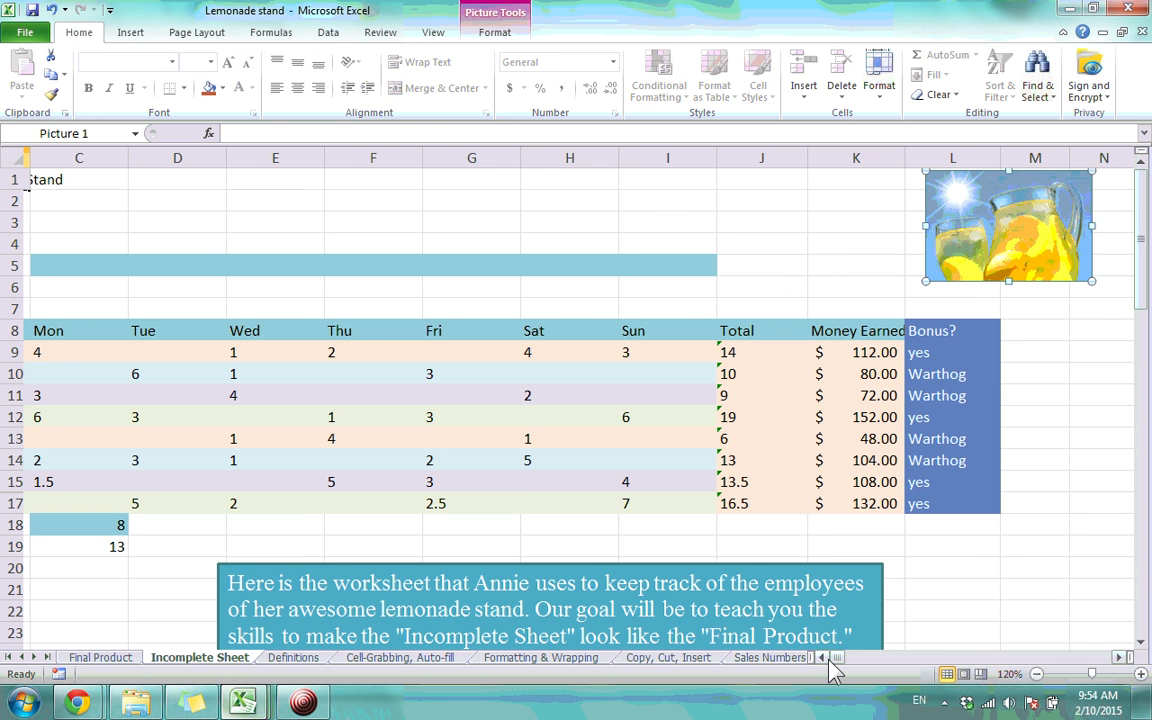
pyautogui.click(822, 658)
pyautogui.click(822, 658)
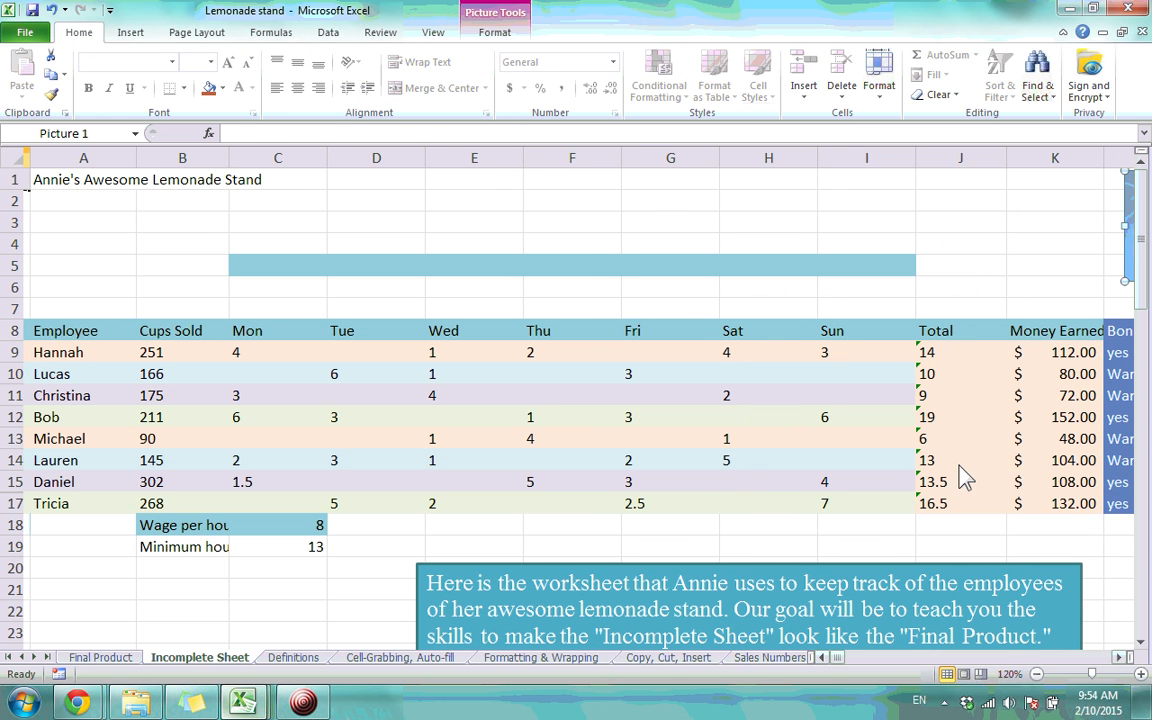
pyautogui.click(95, 188)
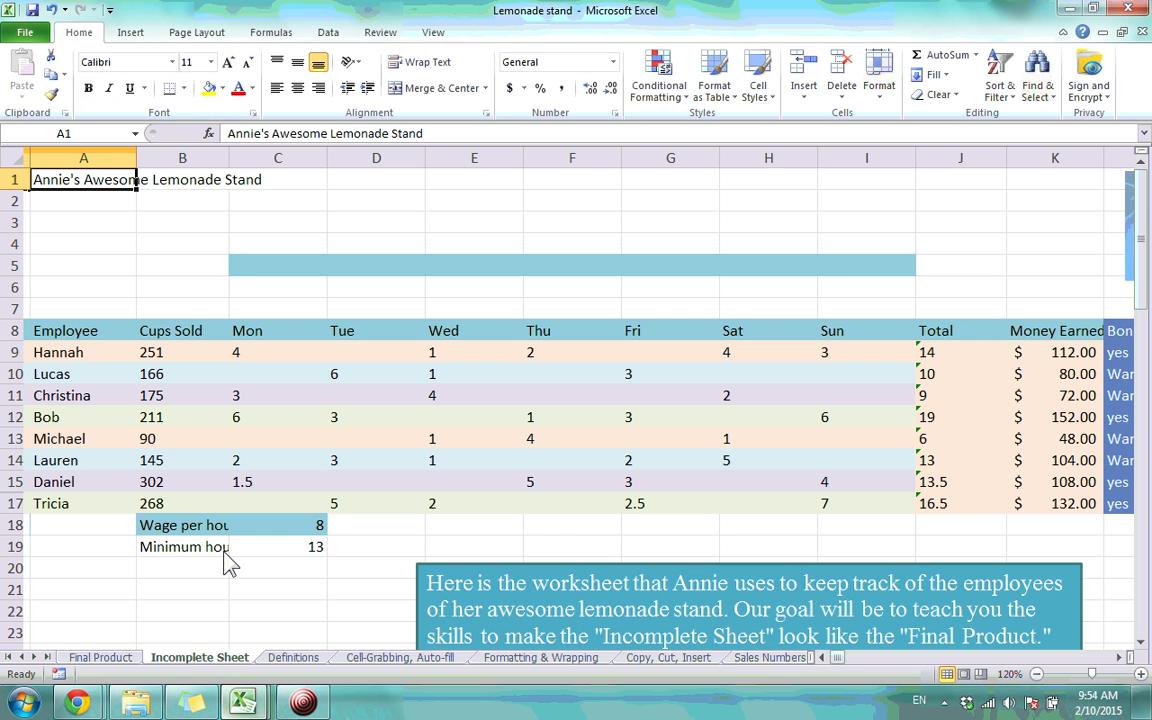
# Compare Final Product's banner rows and Thu heading with cells A6 and C7 on Incomplete Sheet
pyautogui.click(102, 657)
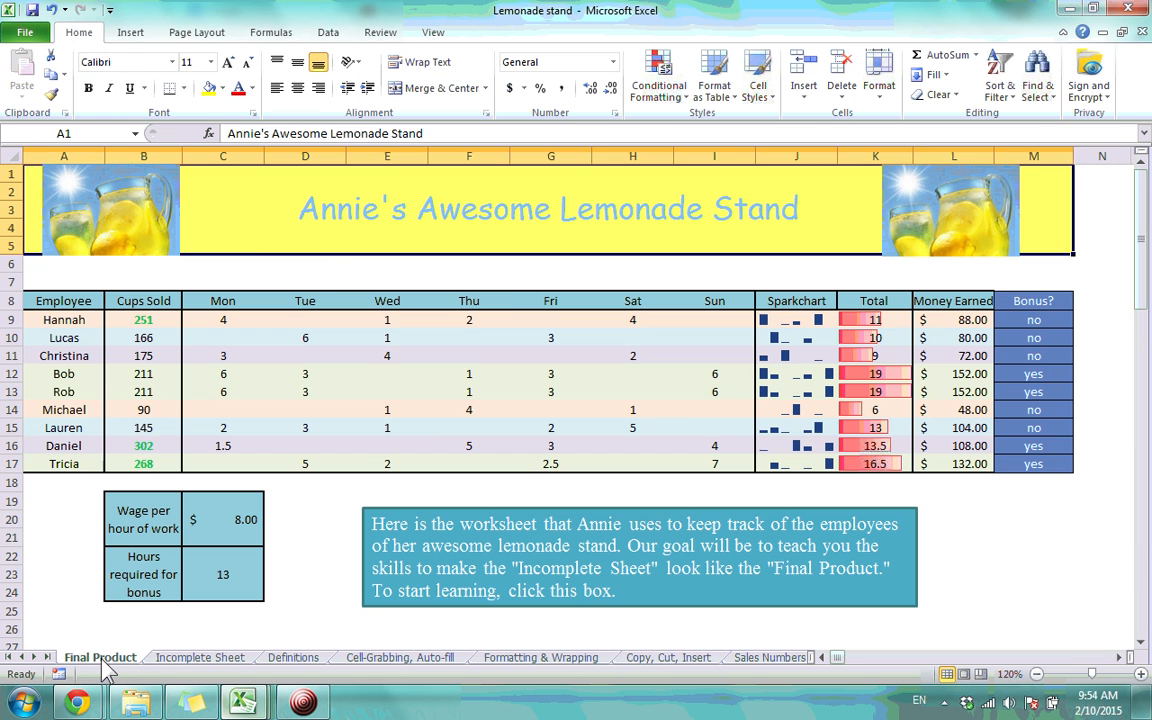
pyautogui.click(325, 266)
pyautogui.click(468, 302)
pyautogui.click(448, 266)
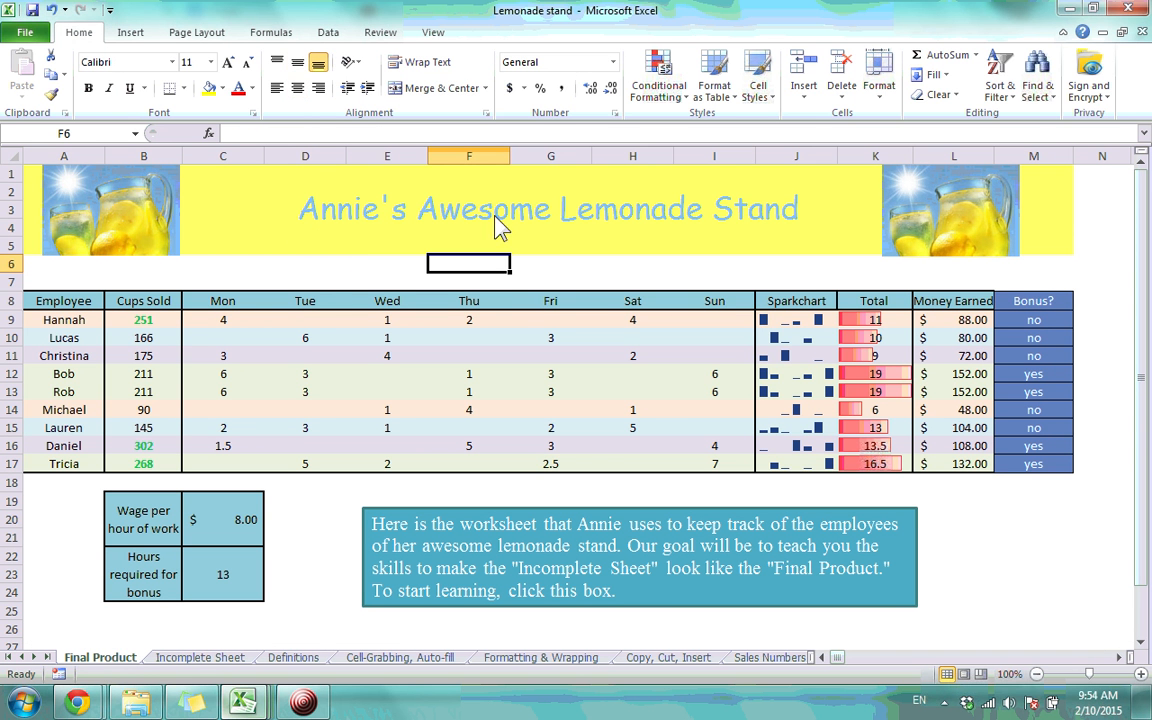
pyautogui.click(202, 658)
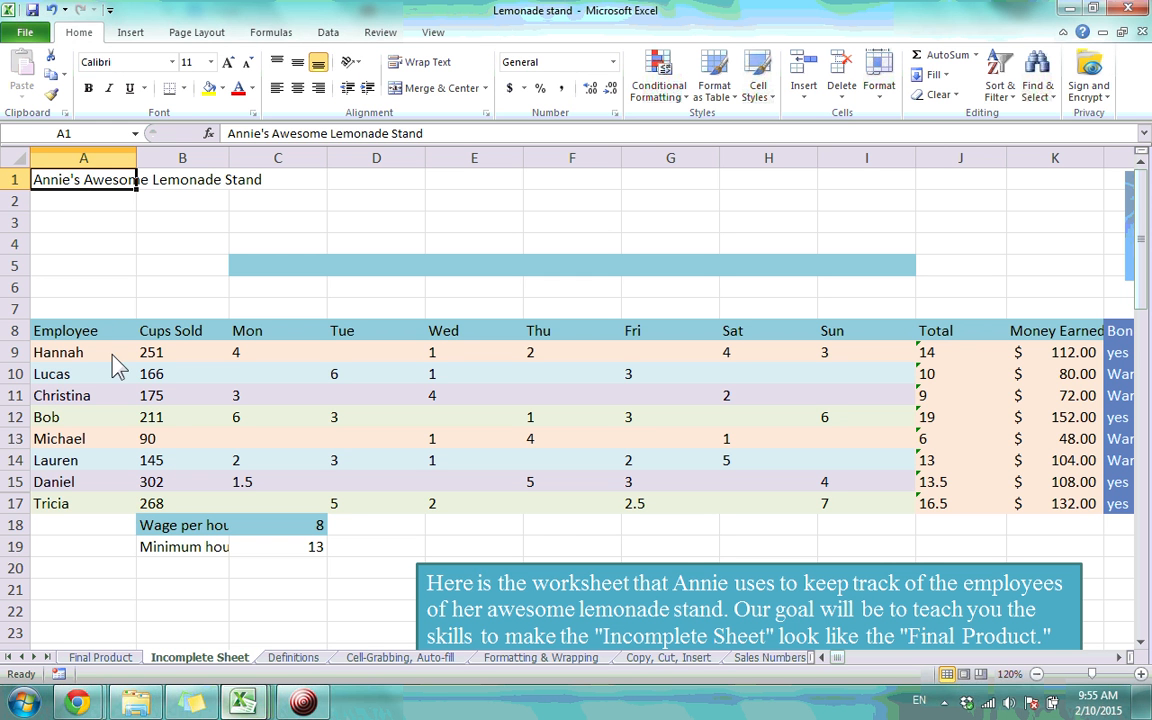
pyautogui.click(118, 288)
pyautogui.click(265, 309)
pyautogui.click(100, 657)
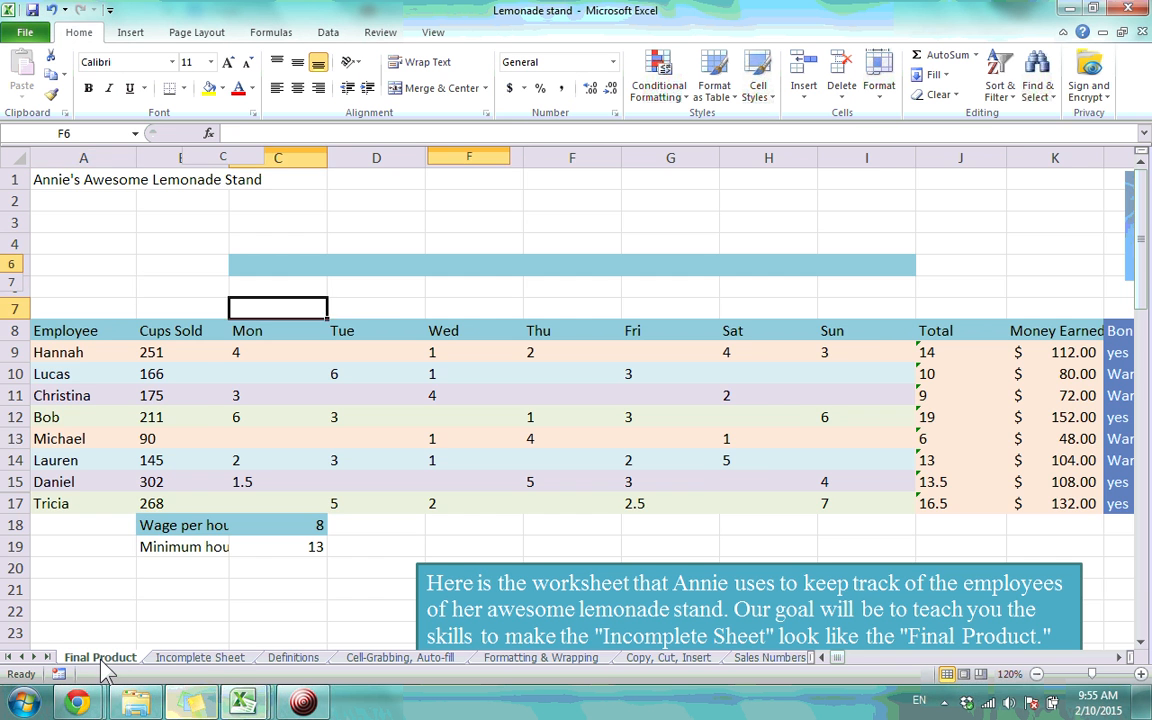
# Inspect Final Product's merged title, then click through title-area cells B2 to F4 on Incomplete Sheet
pyautogui.click(209, 207)
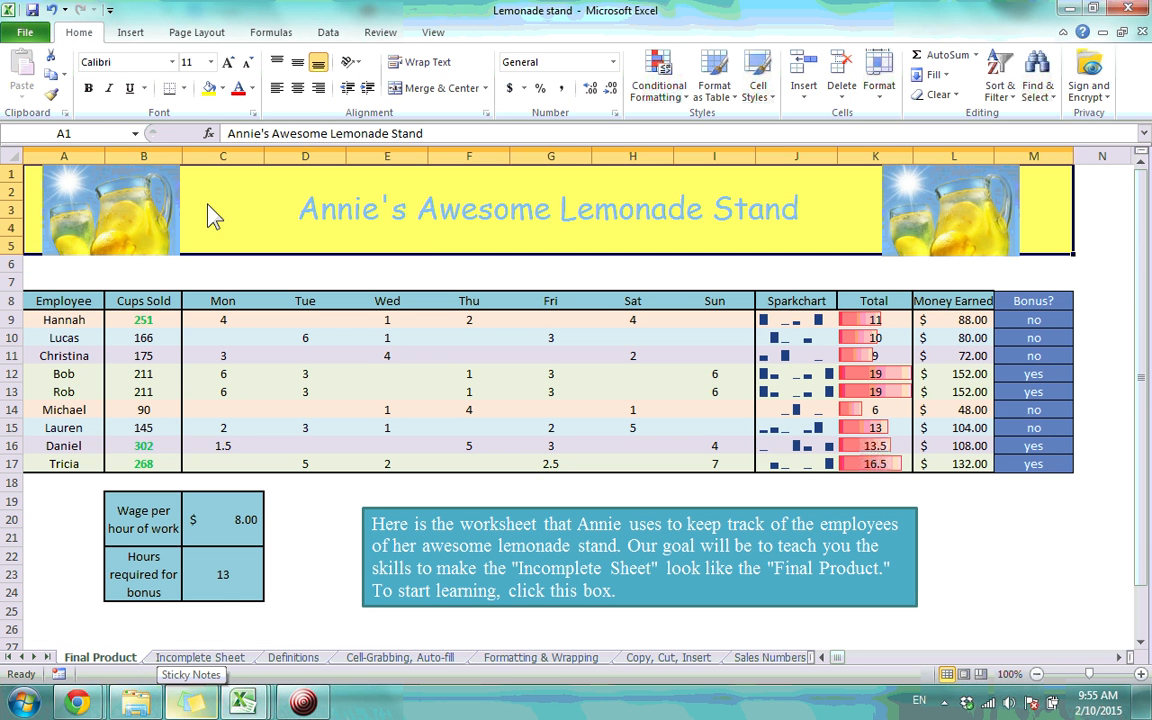
pyautogui.click(200, 660)
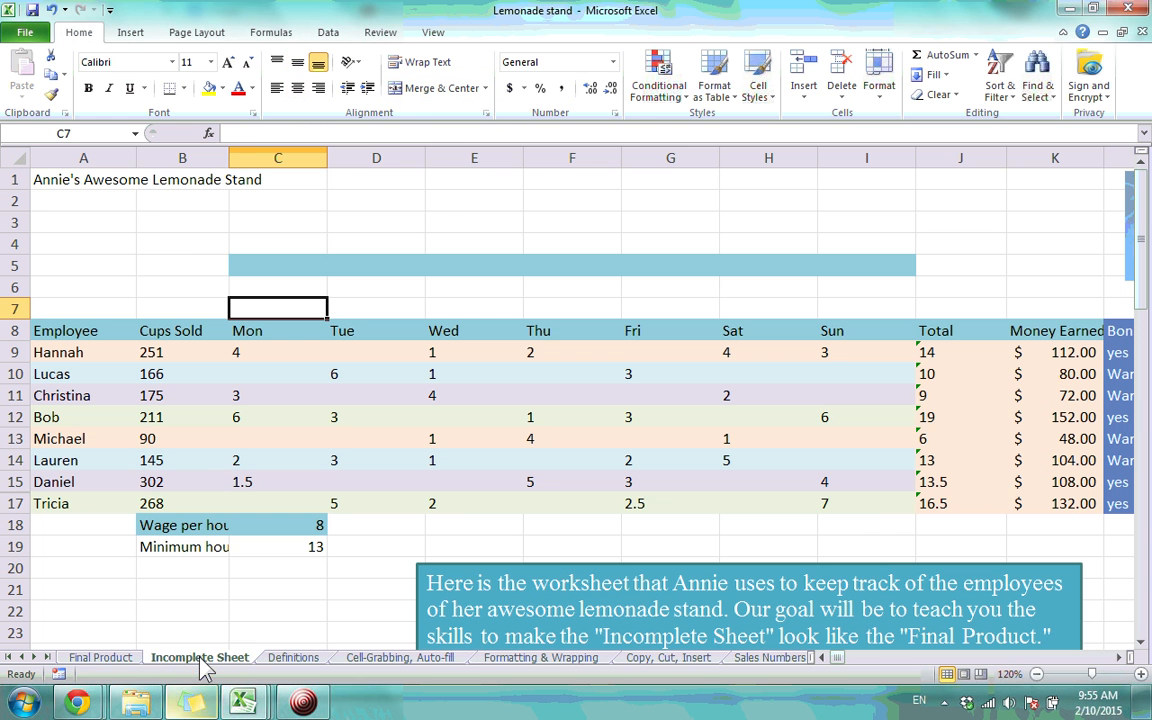
pyautogui.click(172, 205)
pyautogui.click(308, 245)
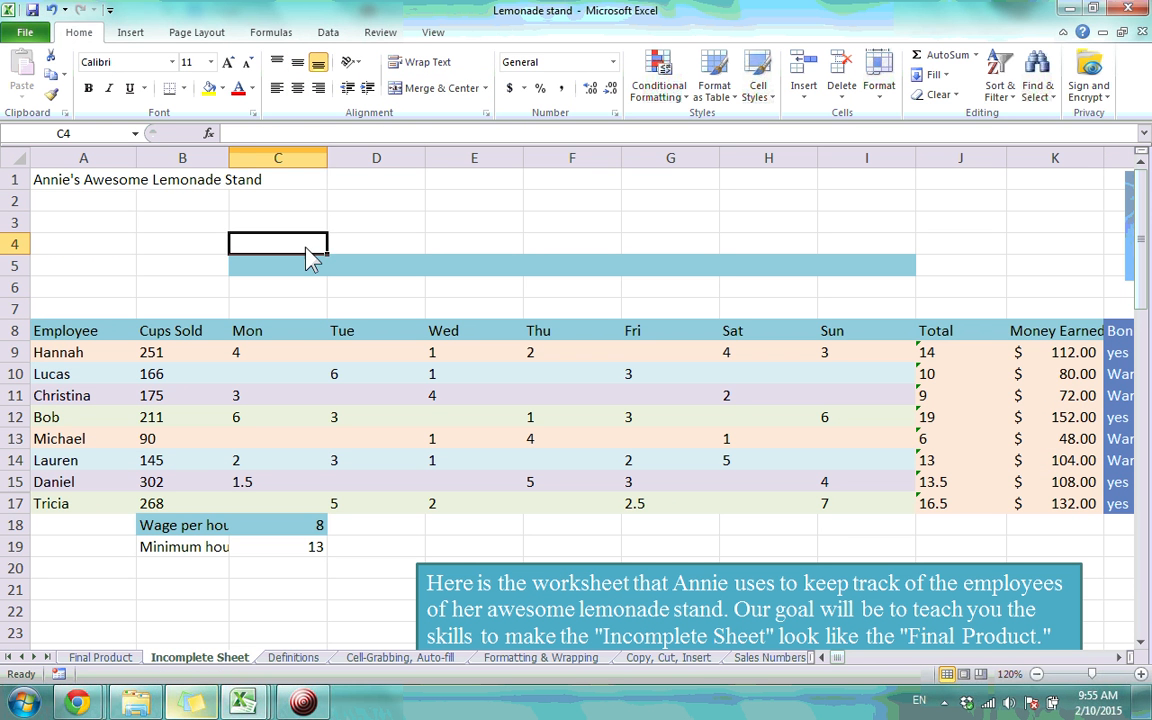
pyautogui.click(528, 243)
pyautogui.click(530, 200)
pyautogui.click(497, 203)
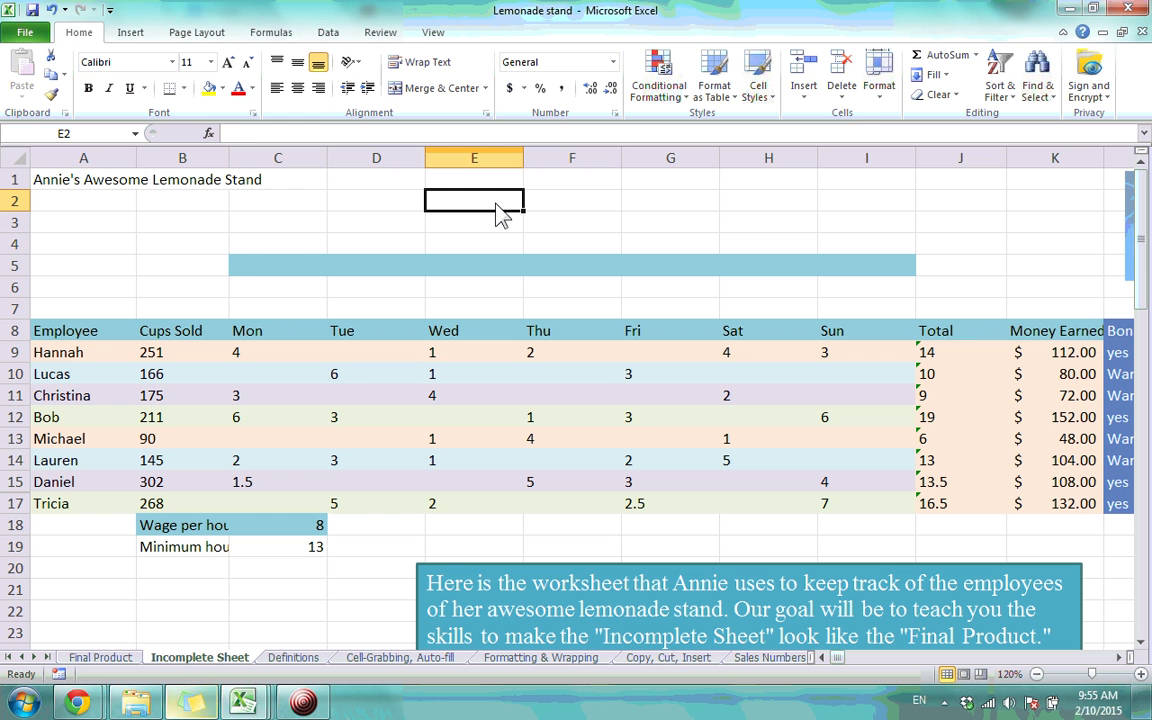
pyautogui.click(111, 186)
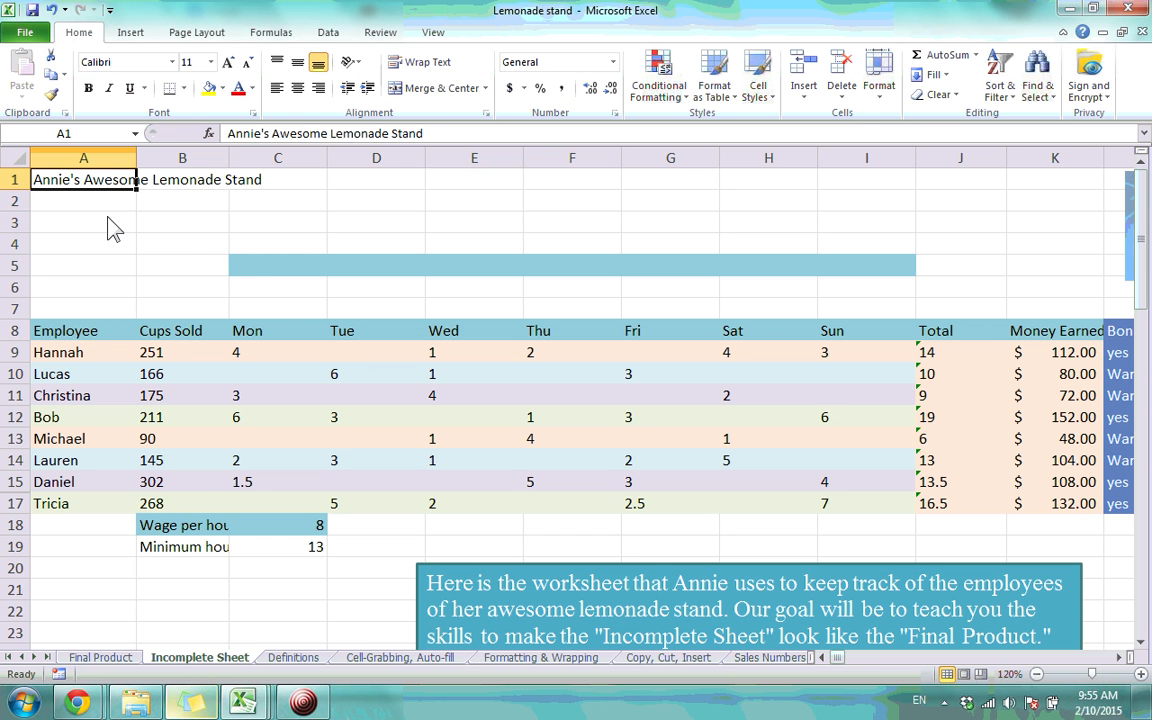
pyautogui.click(113, 228)
pyautogui.click(278, 228)
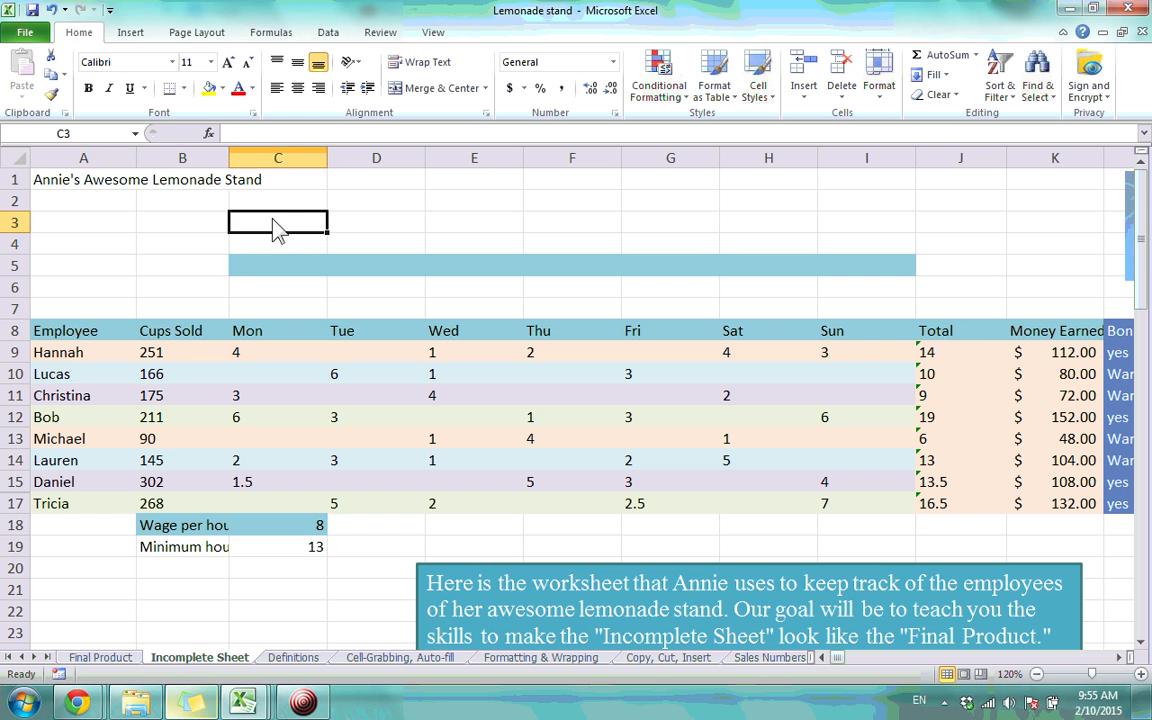
pyautogui.click(362, 226)
pyautogui.click(362, 205)
# Reselect the A1 title text, checking cells D3, A5 and B7 around it
pyautogui.click(97, 187)
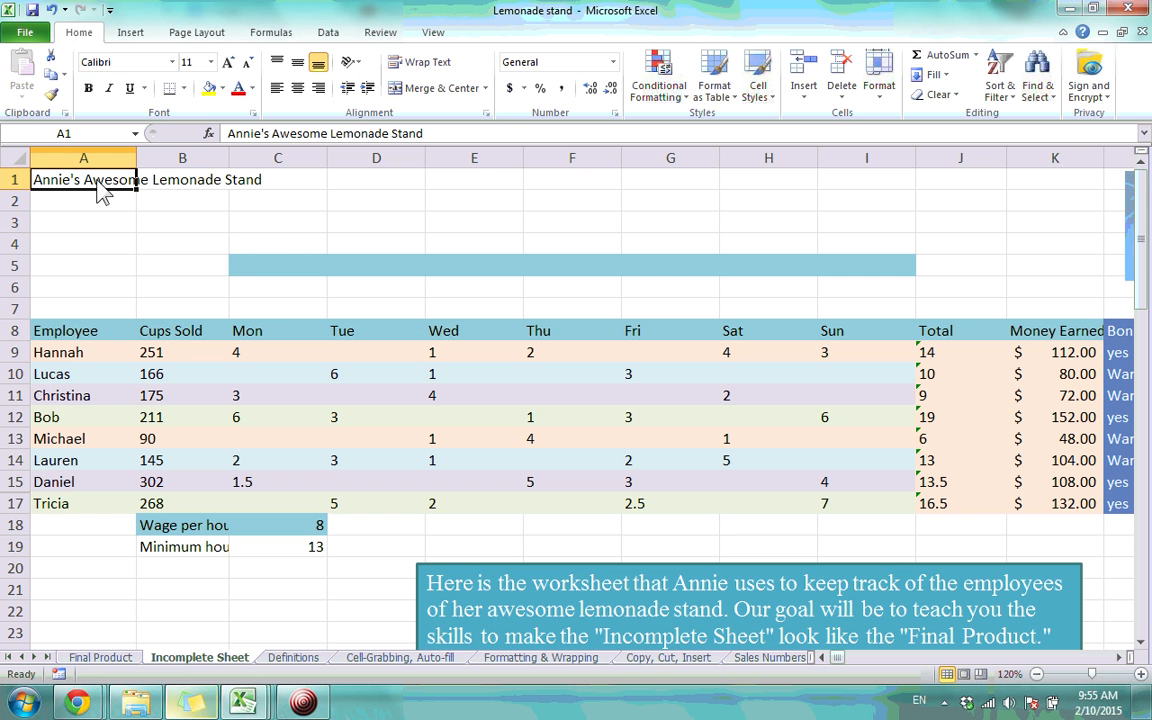
pyautogui.click(385, 226)
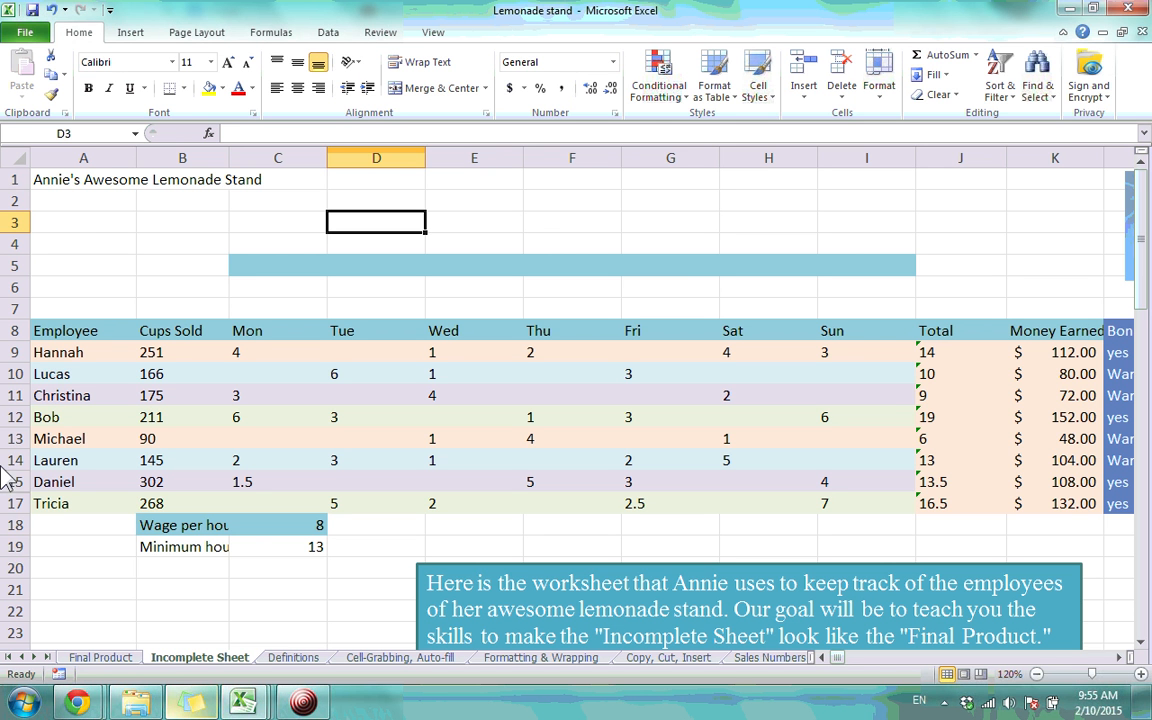
pyautogui.click(86, 176)
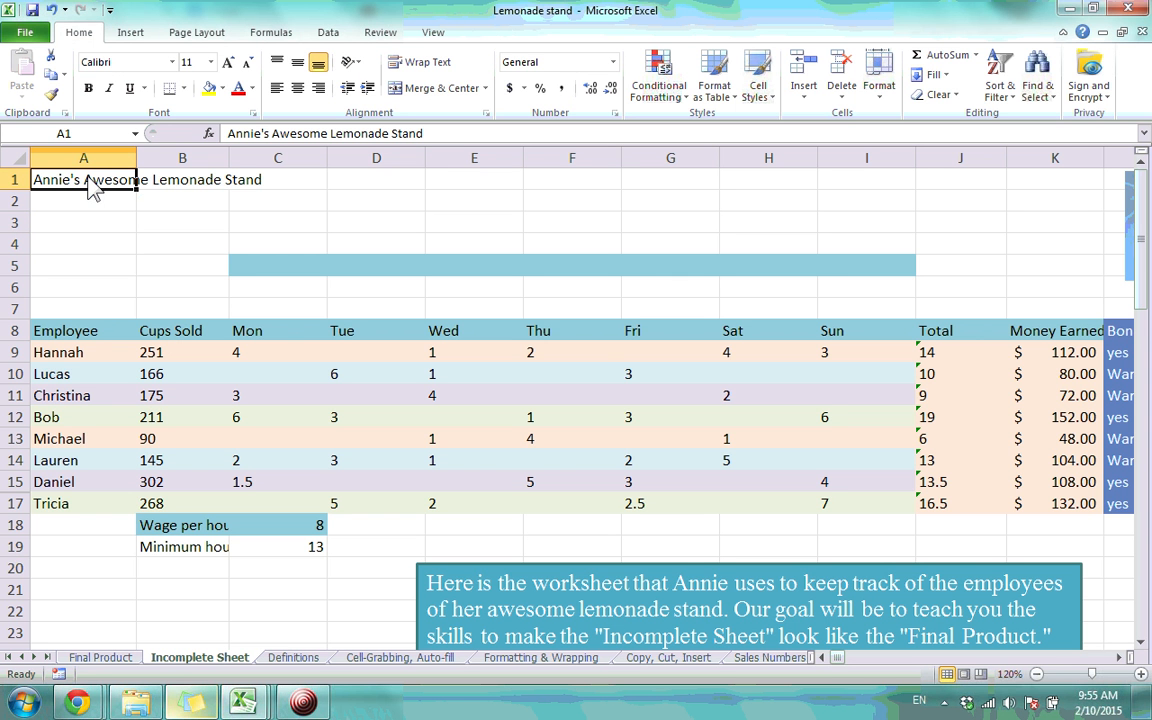
pyautogui.click(98, 272)
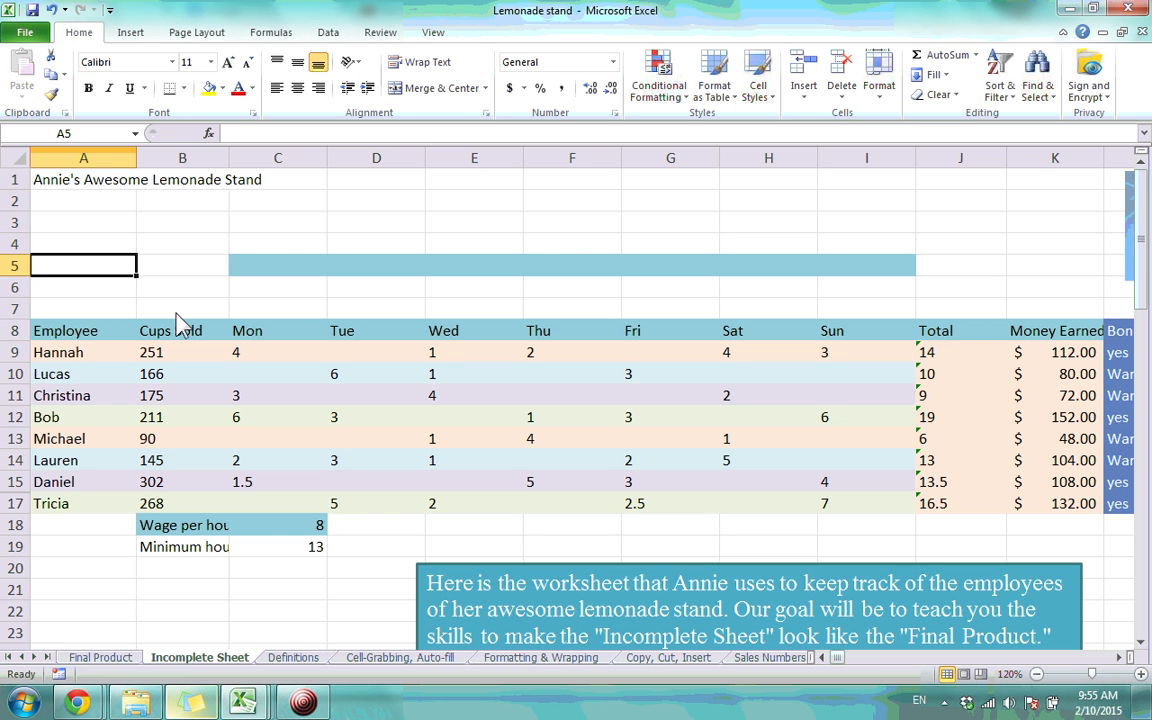
pyautogui.click(170, 308)
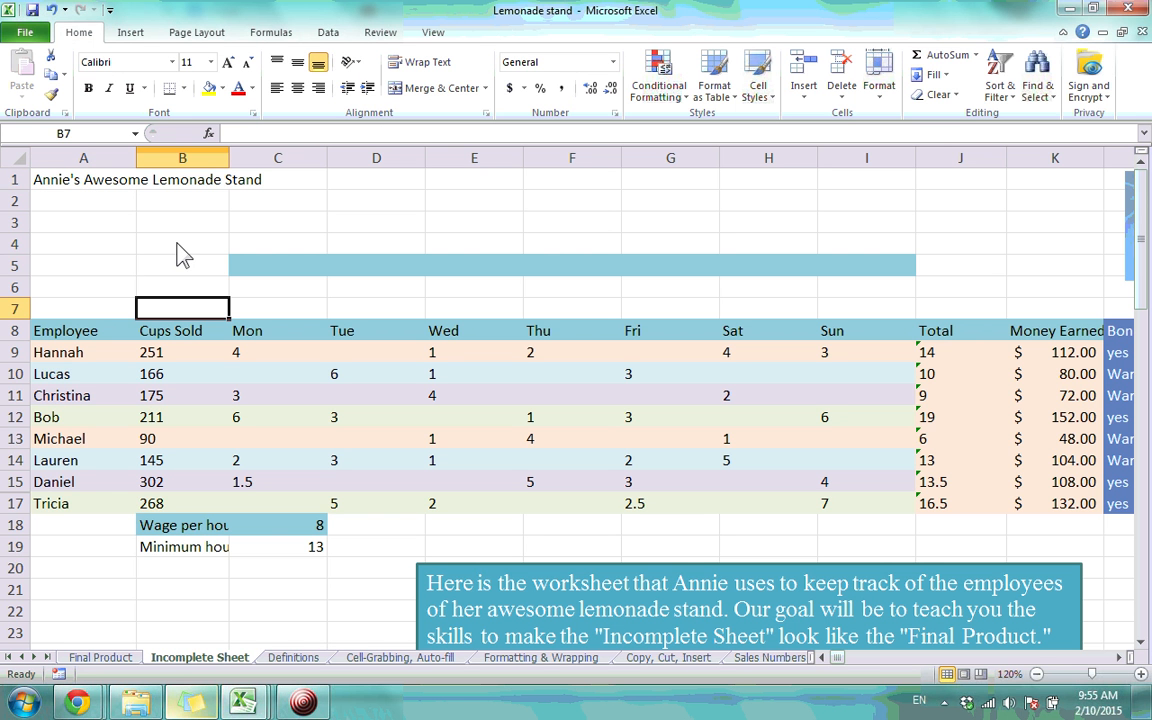
pyautogui.click(108, 186)
pyautogui.click(110, 659)
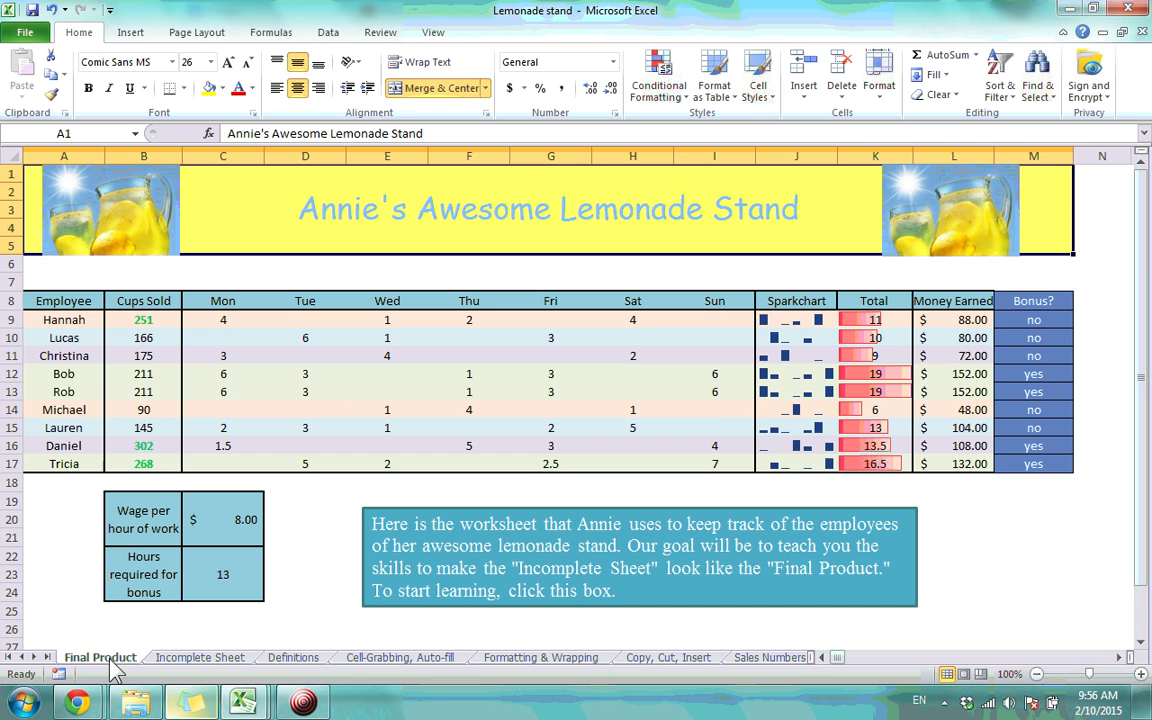
pyautogui.click(209, 336)
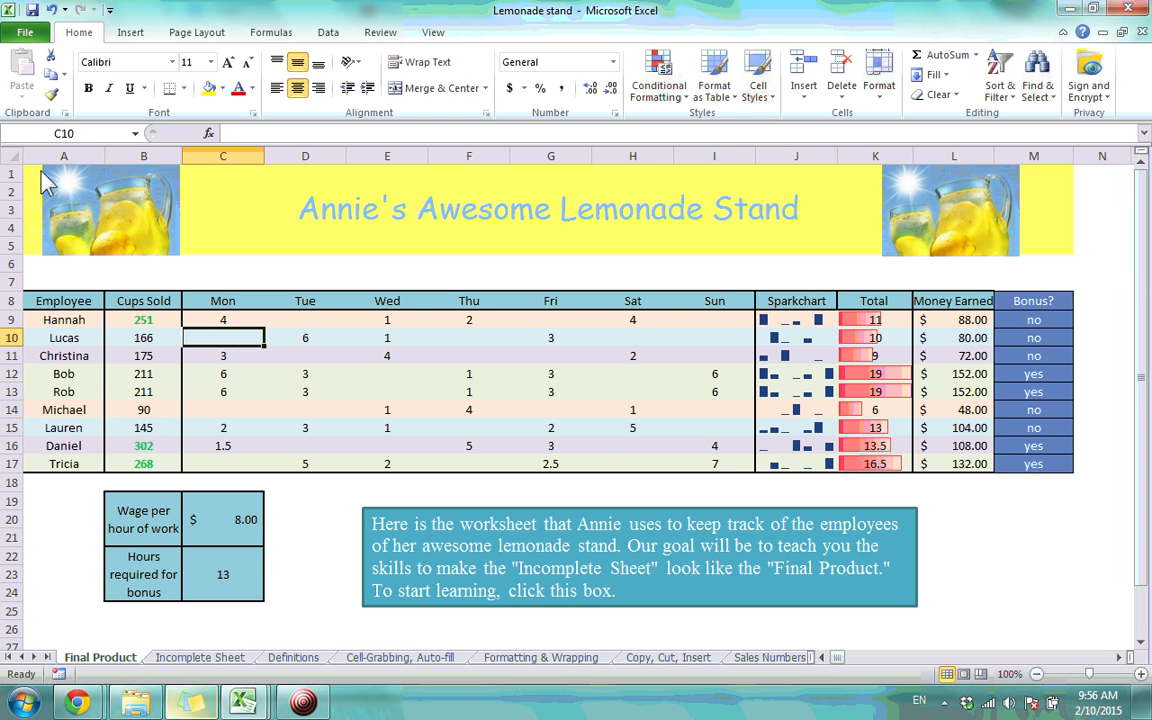
pyautogui.click(185, 212)
pyautogui.click(391, 278)
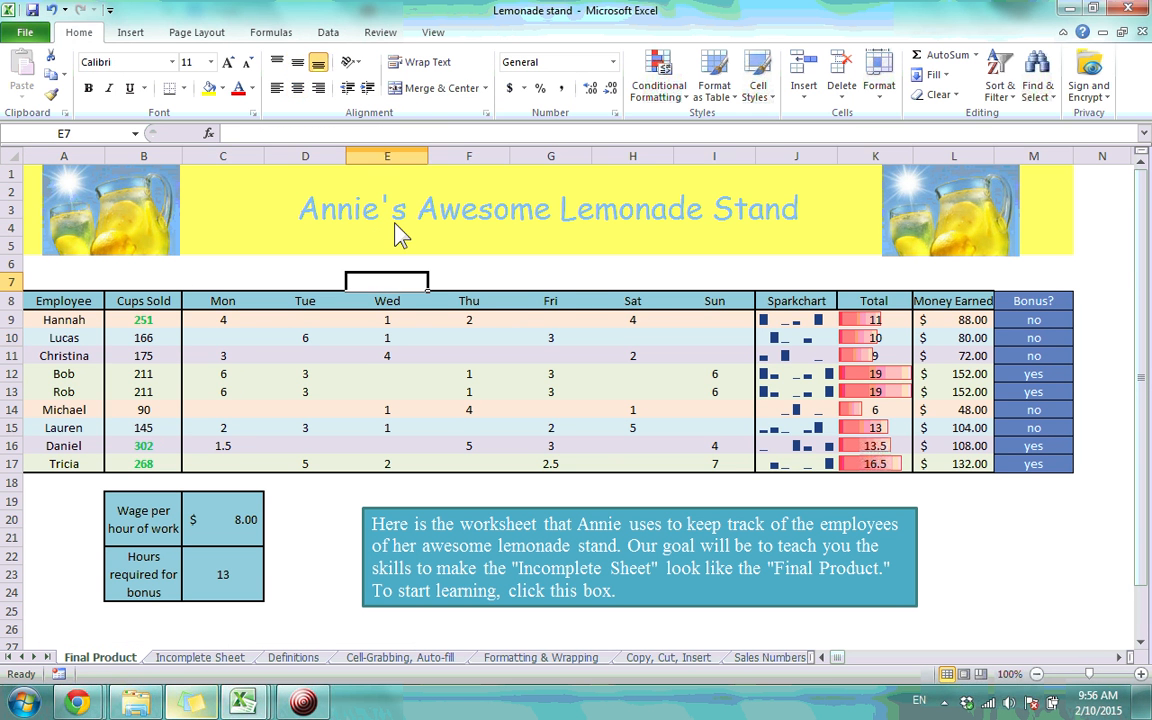
pyautogui.click(398, 232)
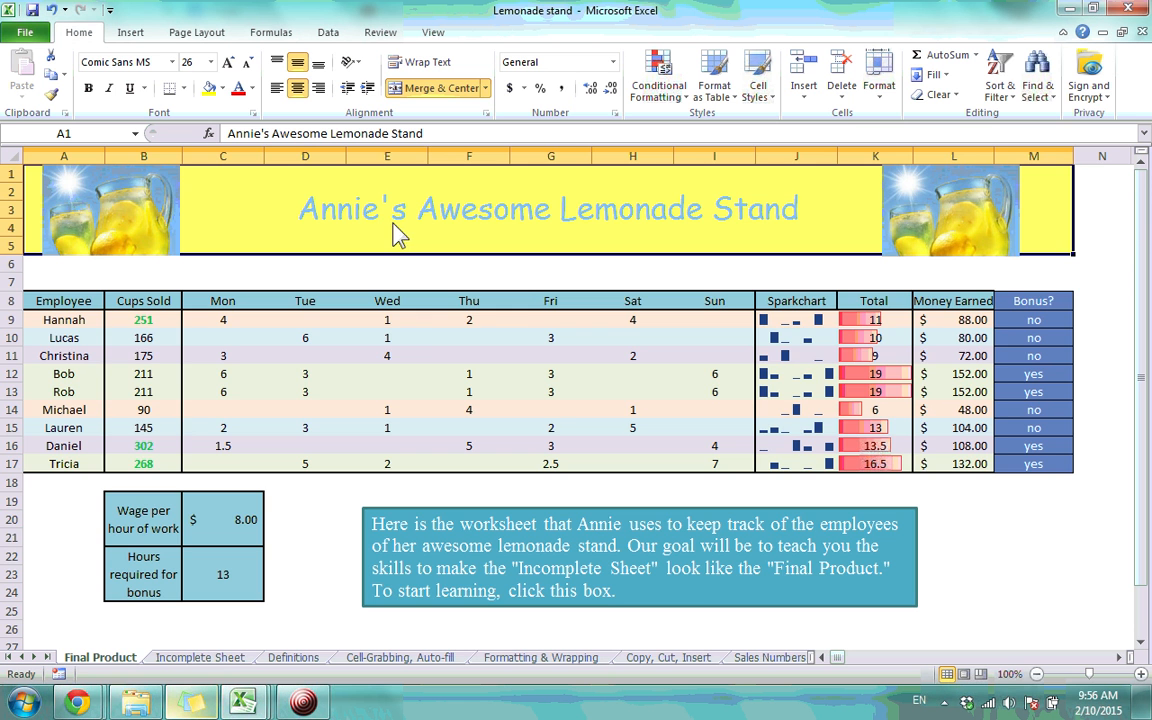
pyautogui.click(204, 657)
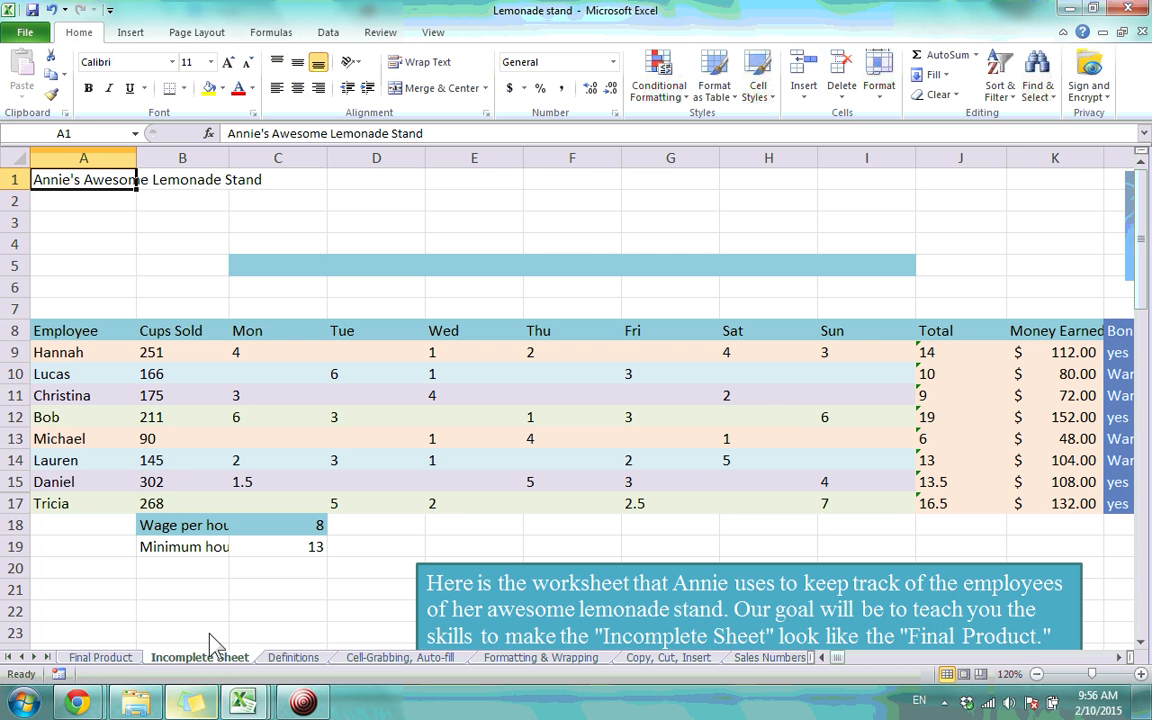
pyautogui.click(103, 657)
pyautogui.click(223, 300)
pyautogui.click(308, 249)
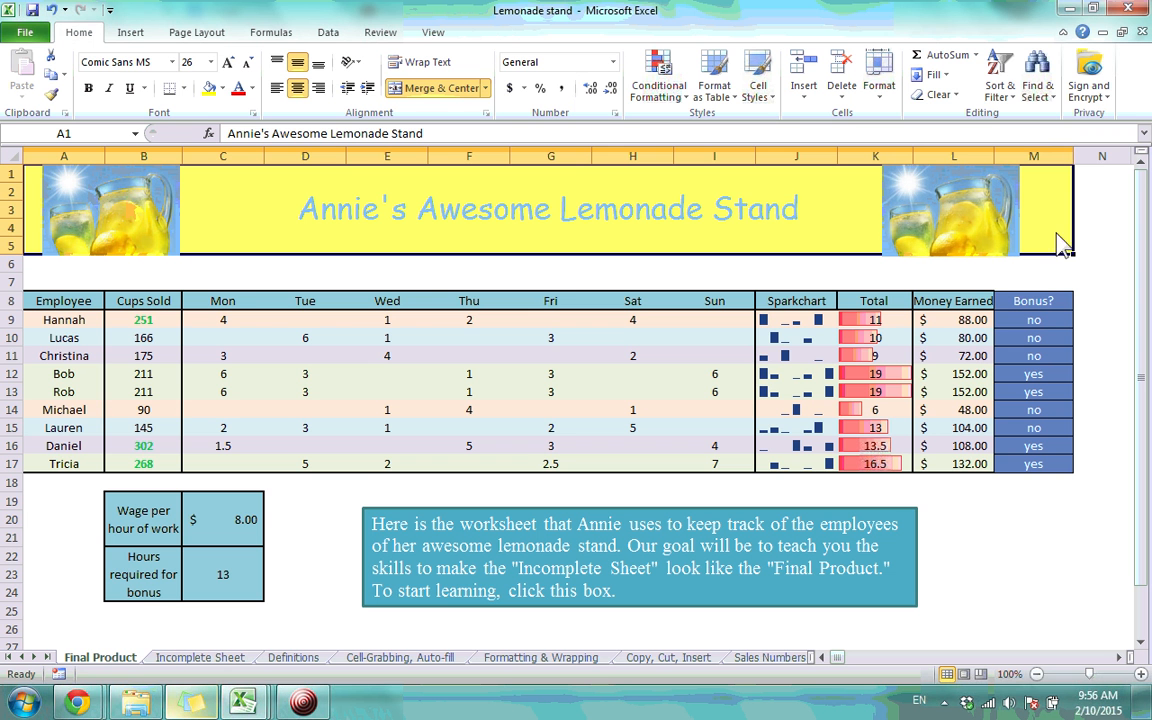
pyautogui.click(200, 657)
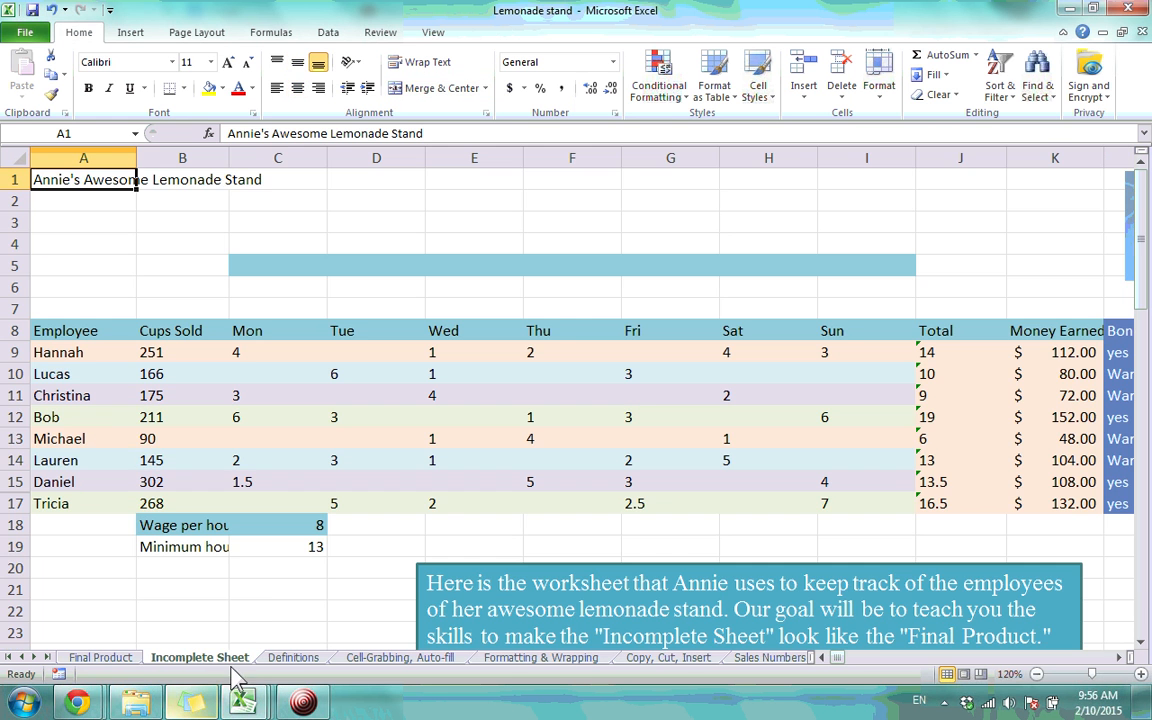
pyautogui.moveTo(66, 188); pyautogui.dragTo(840, 272)
pyautogui.click(824, 659)
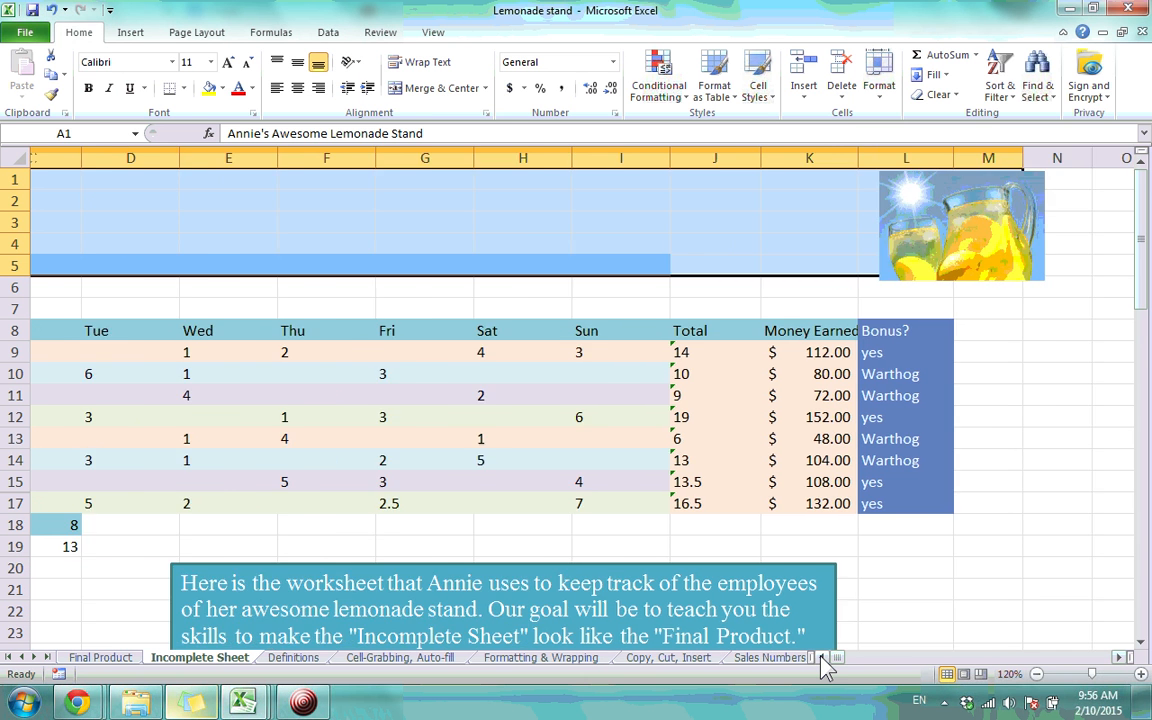
pyautogui.click(823, 659)
pyautogui.click(823, 659)
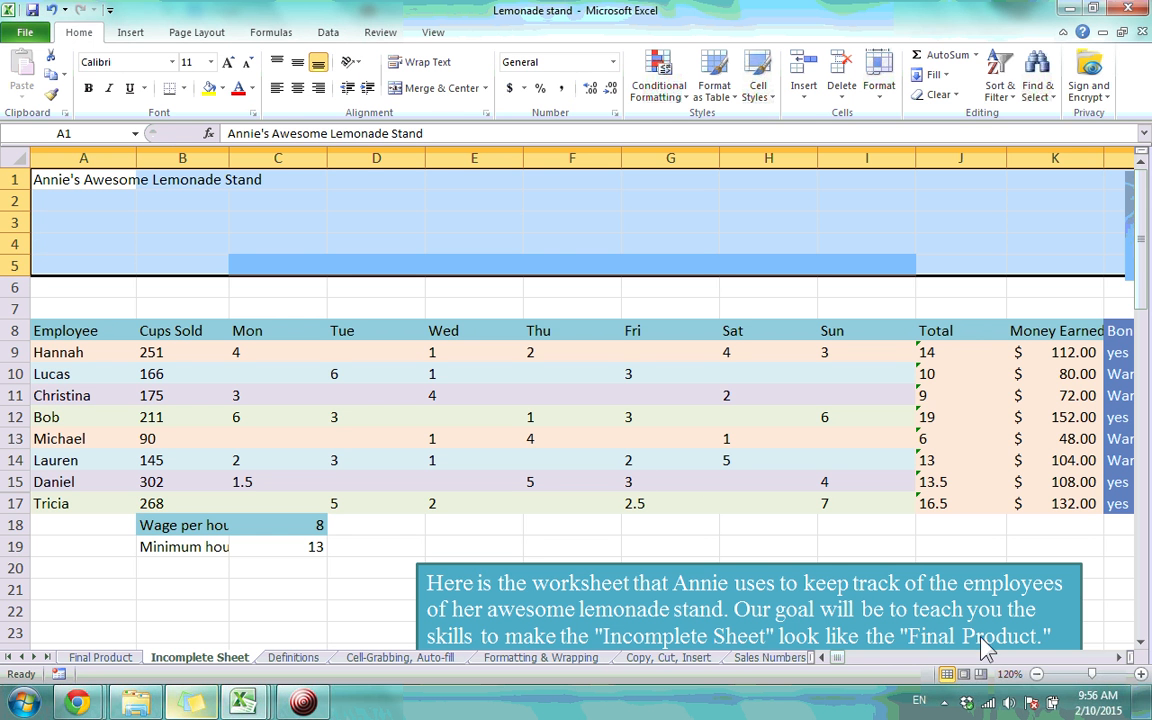
pyautogui.click(1120, 657)
pyautogui.click(1120, 657)
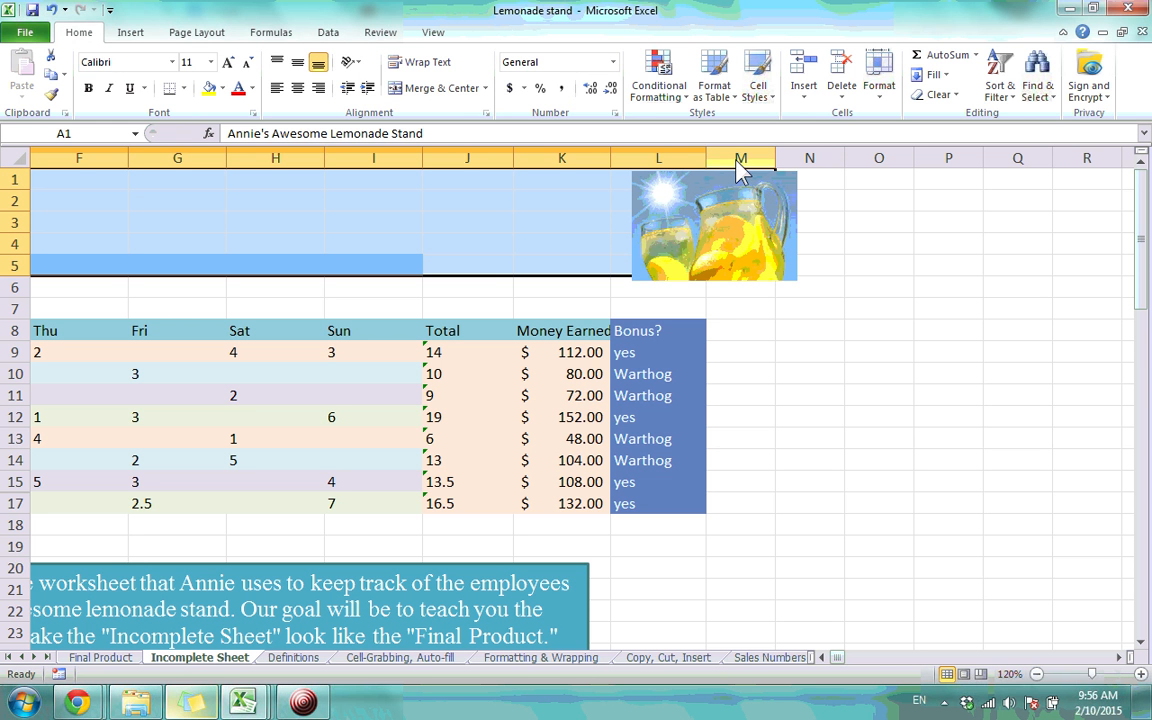
pyautogui.click(825, 657)
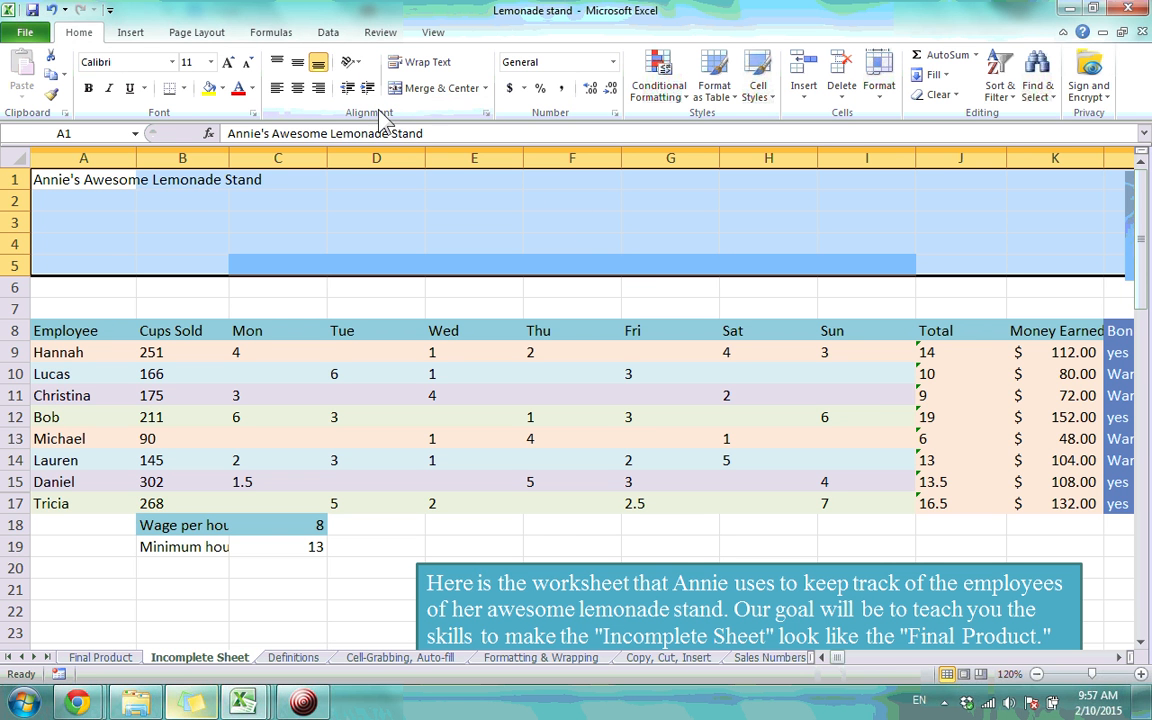
pyautogui.click(433, 98)
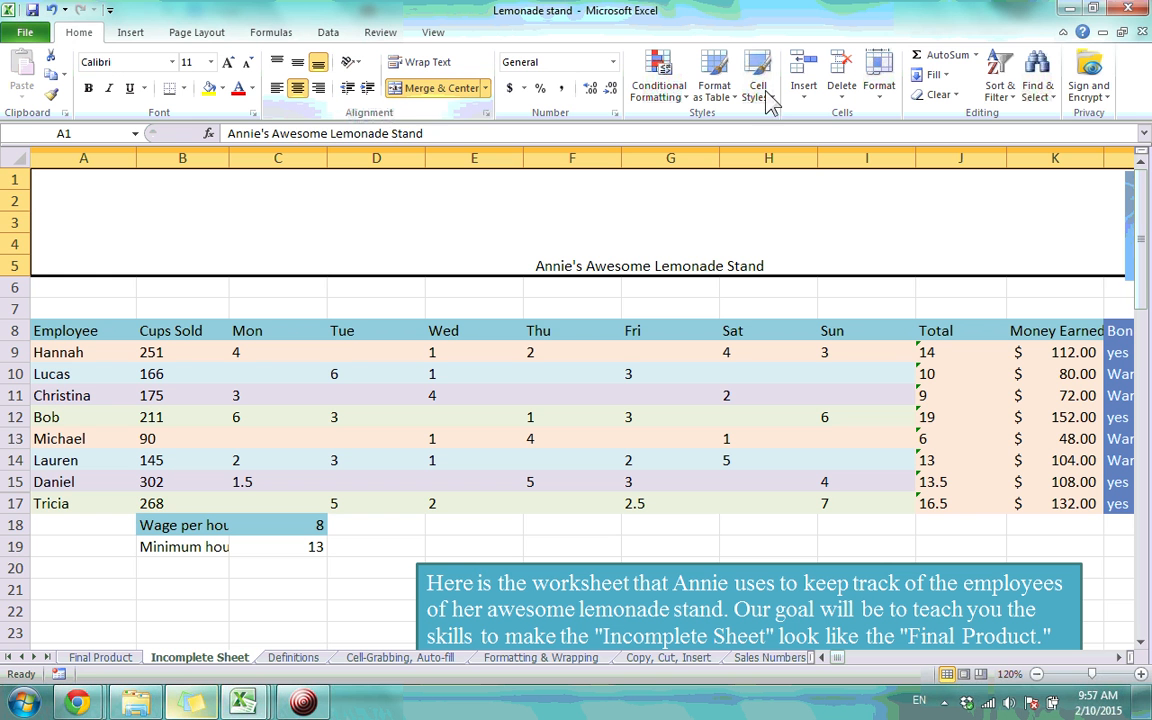
pyautogui.click(636, 309)
pyautogui.click(632, 252)
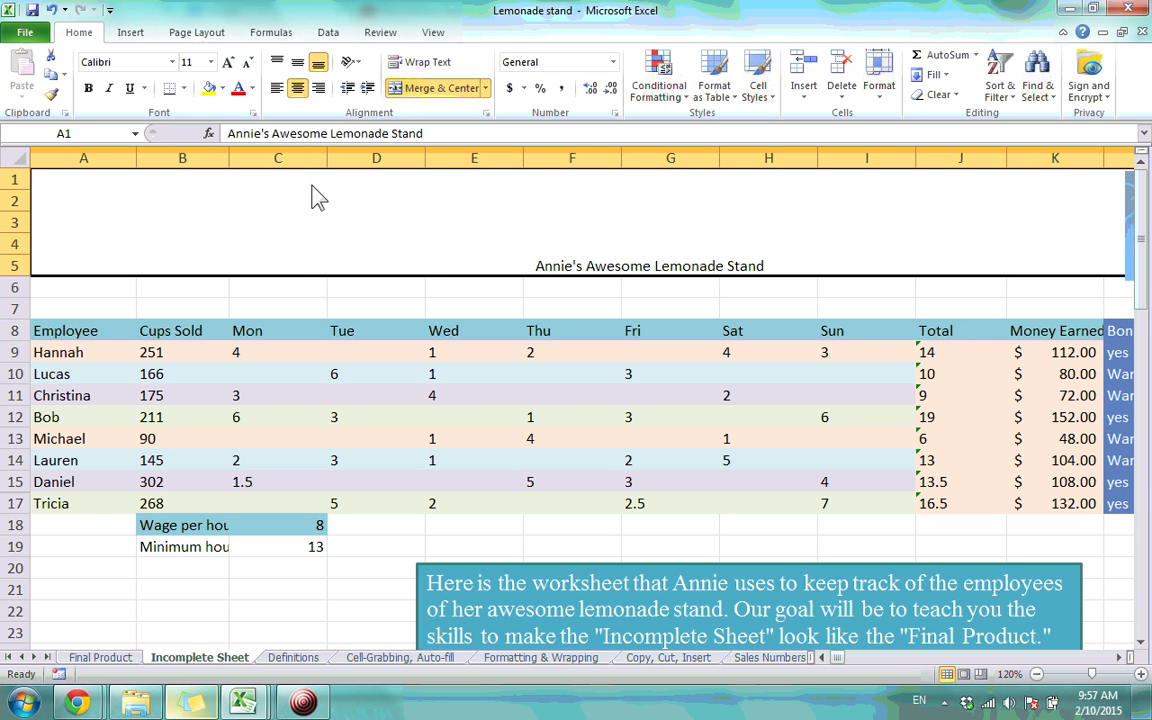
pyautogui.click(403, 338)
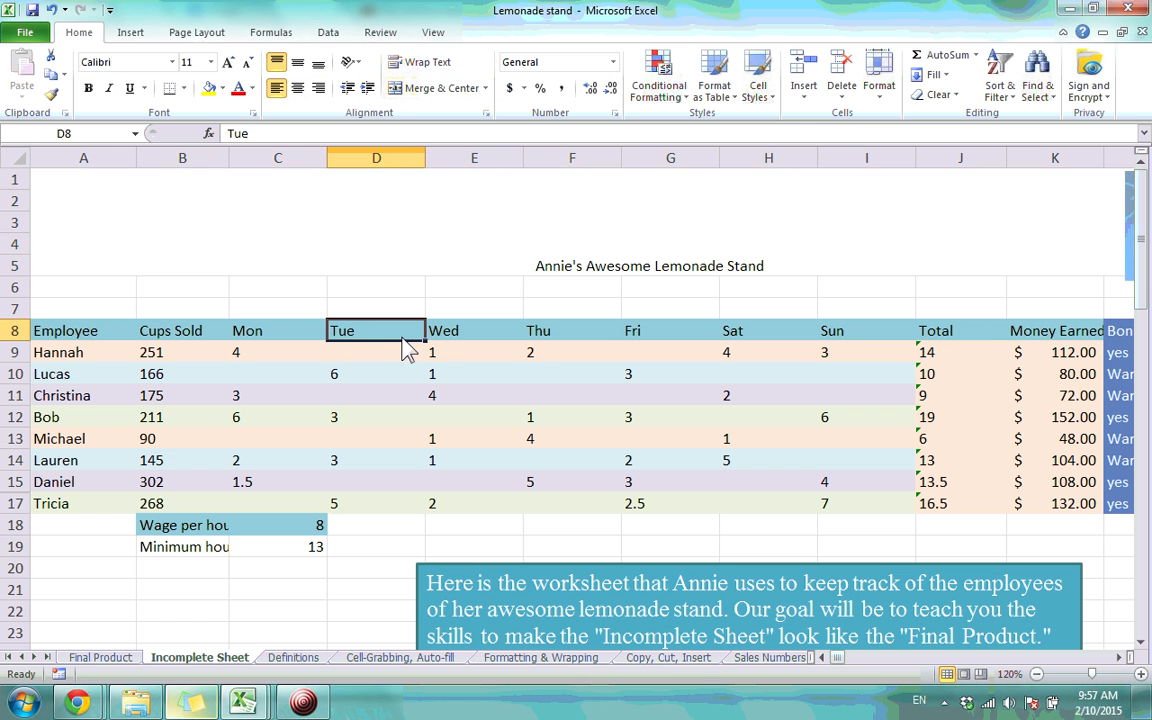
# Start the formatting notes with Color in C28 and Size in C29
pyautogui.click(404, 287)
pyautogui.click(396, 267)
pyautogui.scroll(-6, 306, 354)
pyautogui.scroll(3, 306, 364)
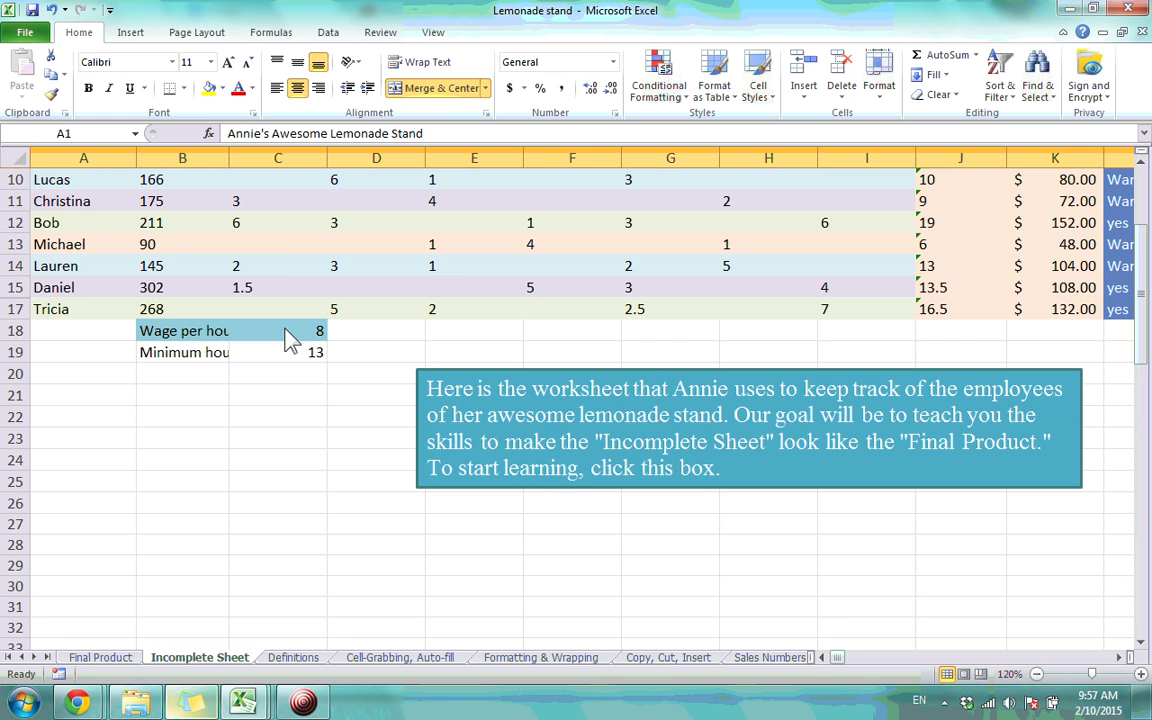
pyautogui.click(290, 542)
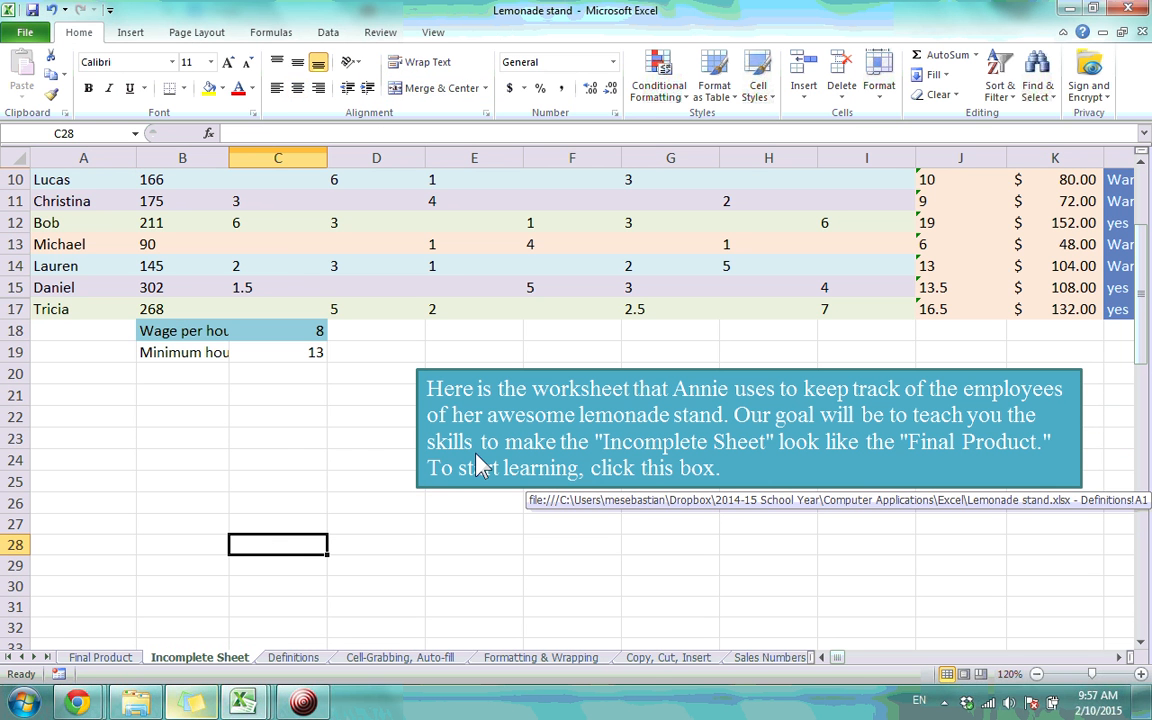
pyautogui.write('Color')
pyautogui.press('Return')
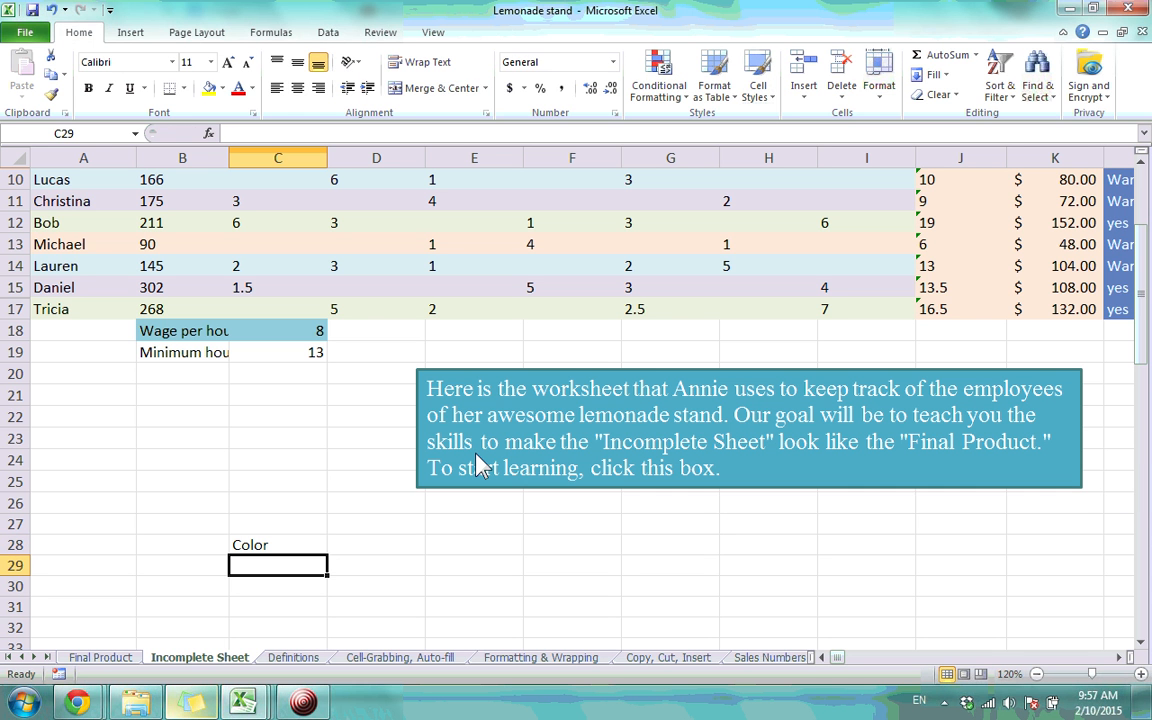
pyautogui.write('S')
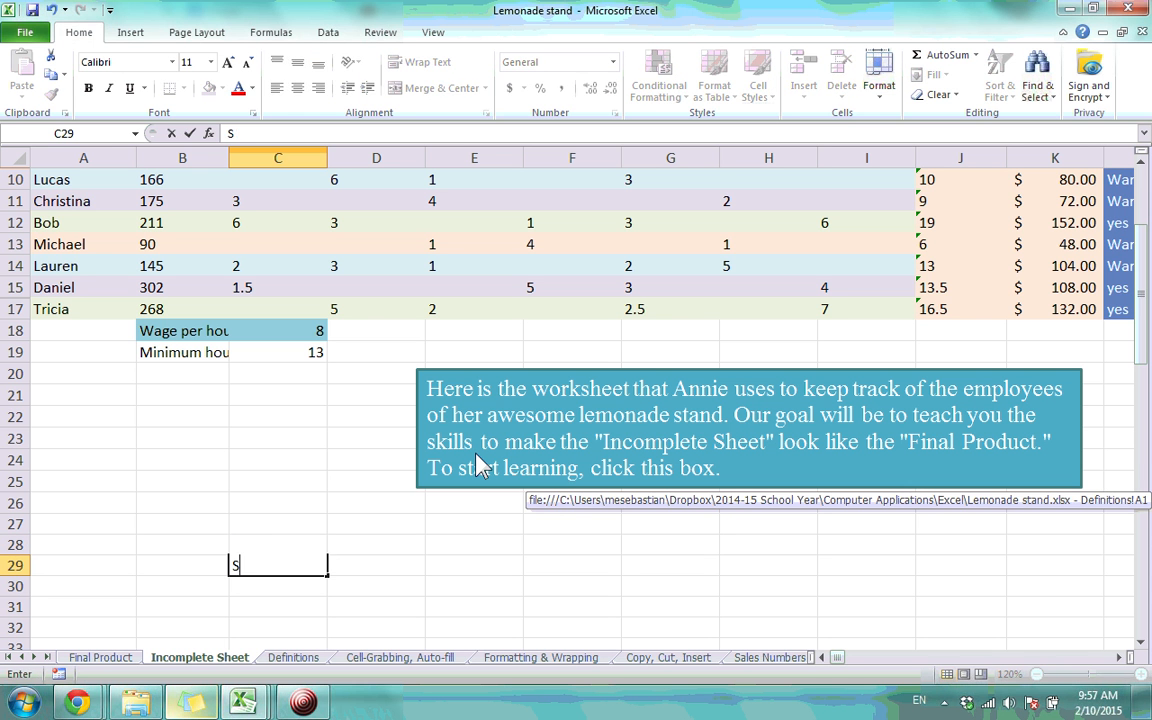
pyautogui.write('ize')
pyautogui.press('Return')
# Add Font, Fill and 'Bold, Italics, Underline' in C30 to C32
pyautogui.write('Font')
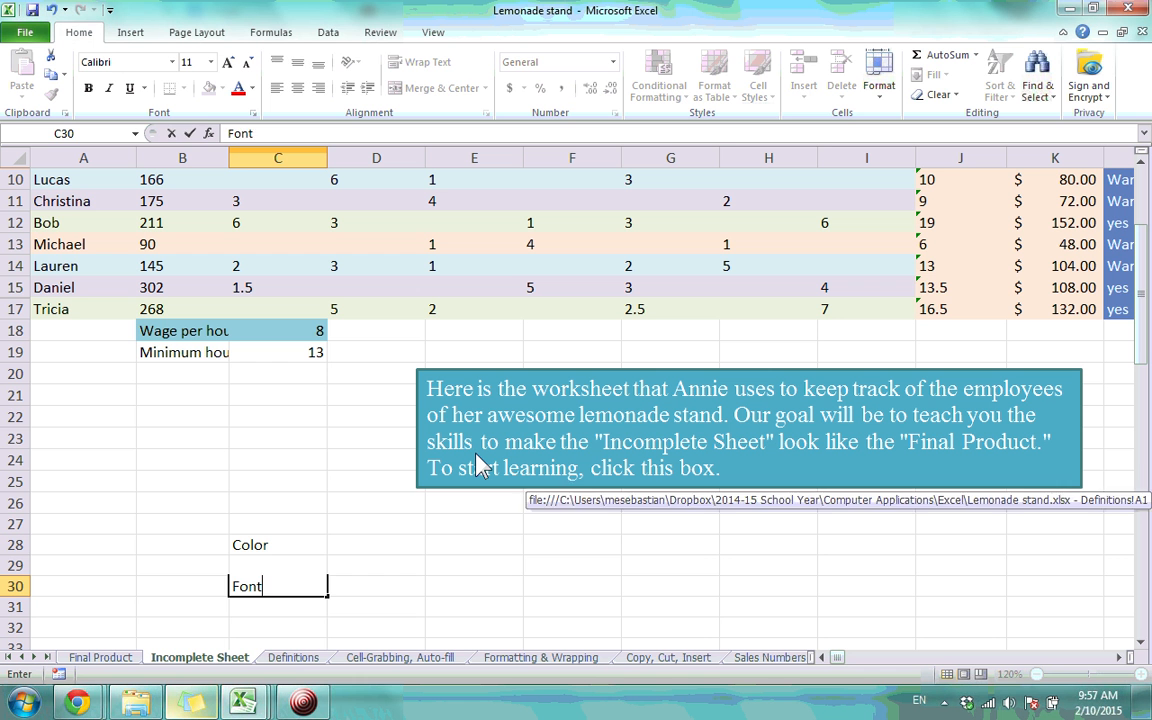
pyautogui.press('Return')
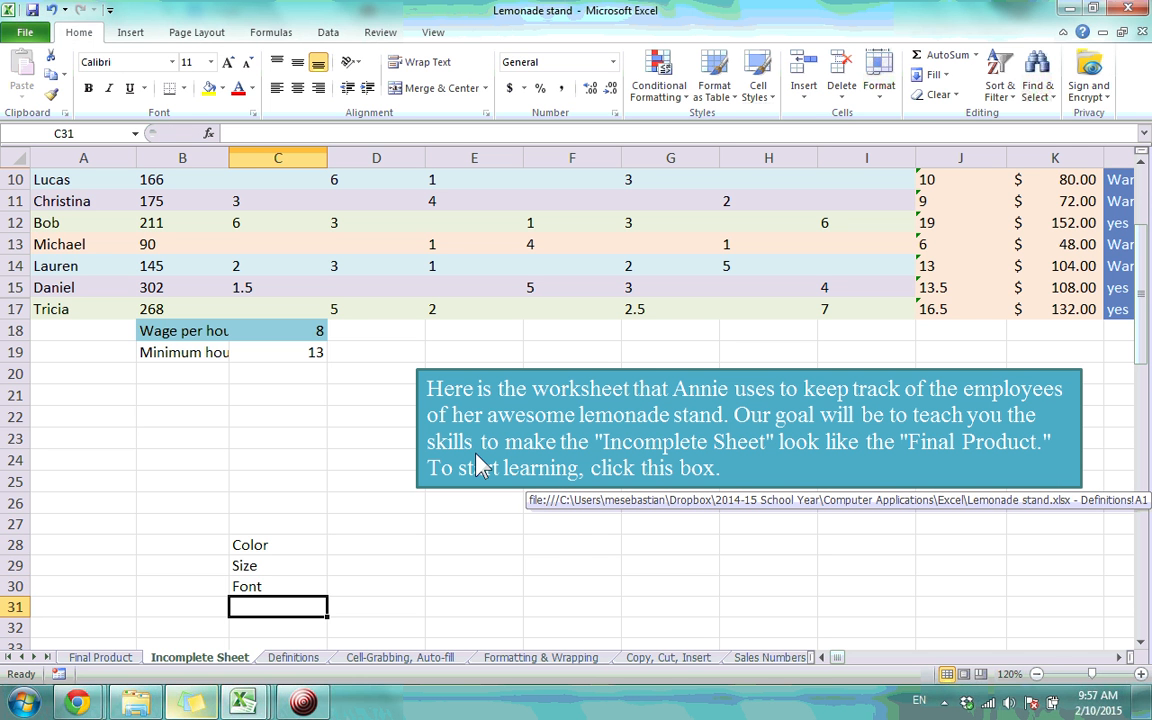
pyautogui.write('Fi')
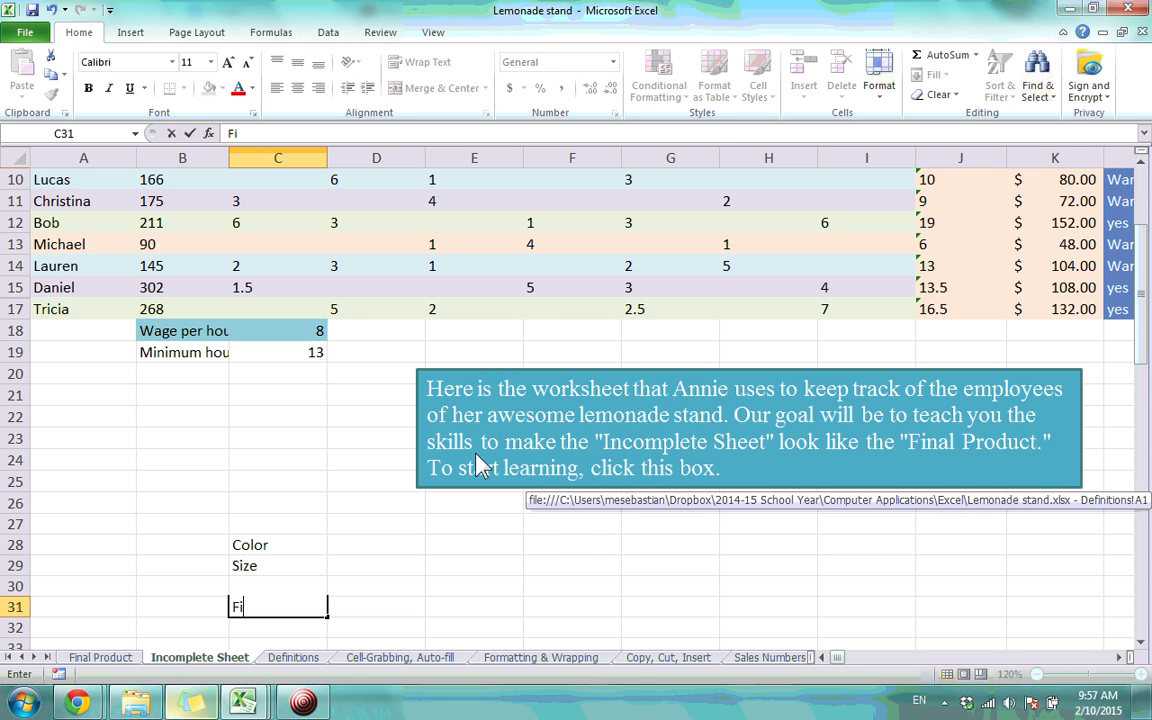
pyautogui.write('ll')
pyautogui.press('Return')
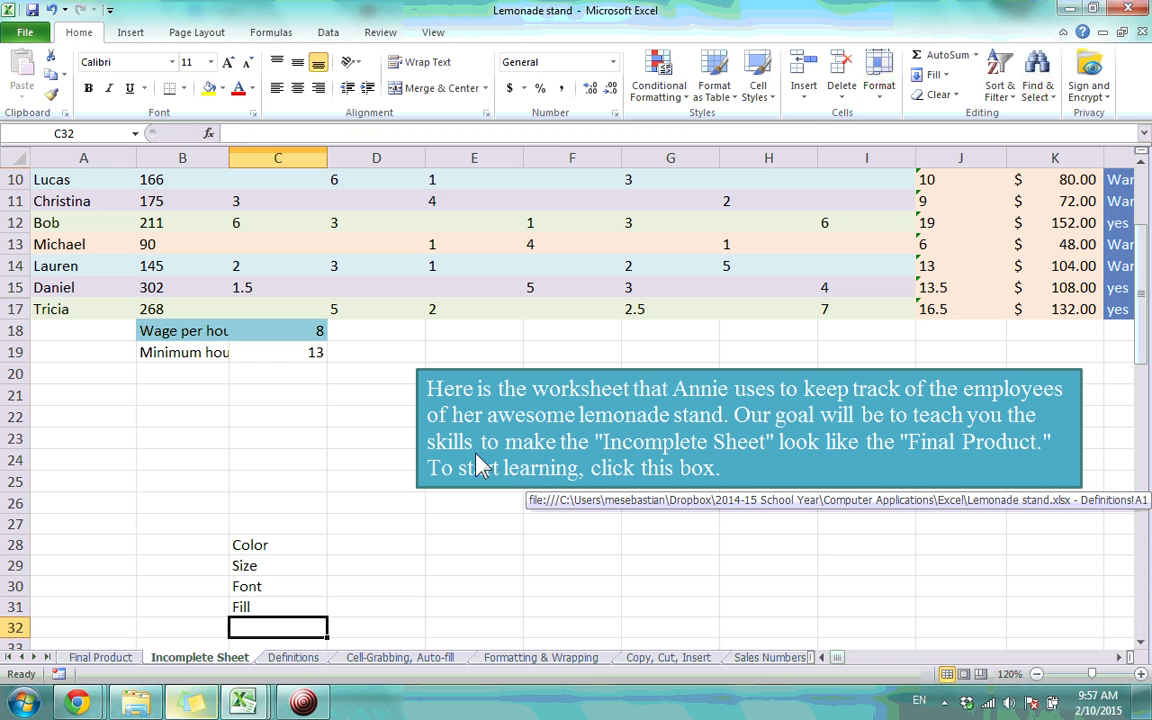
pyautogui.write('Bol')
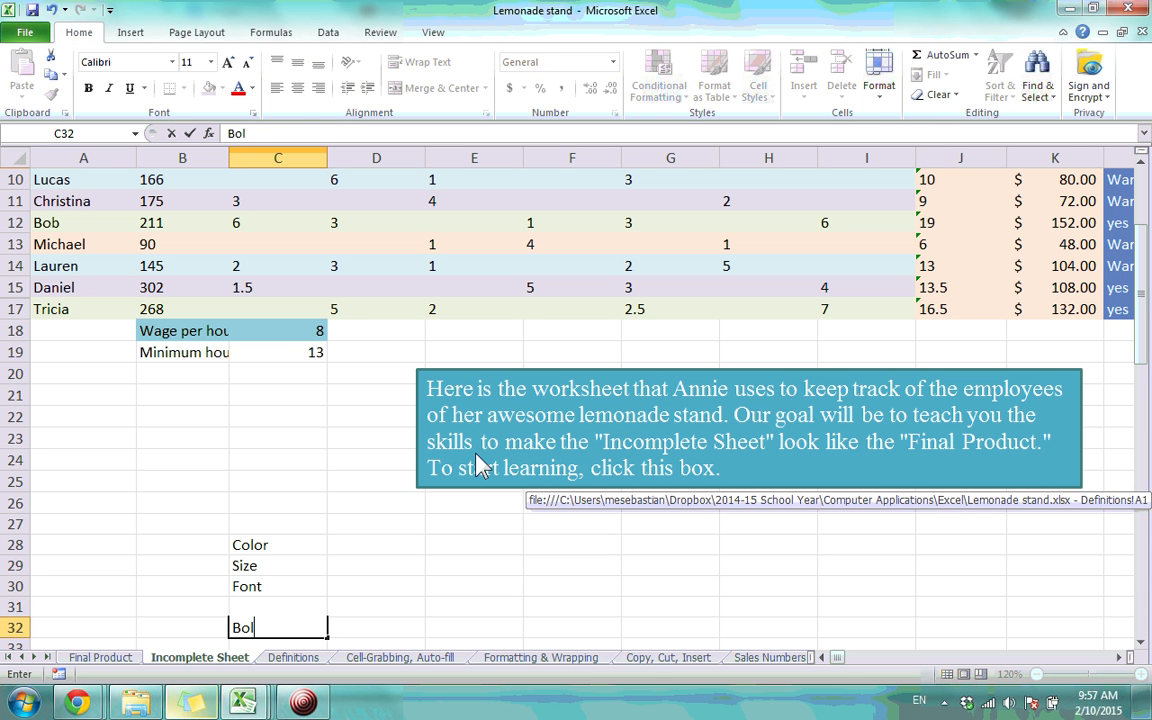
pyautogui.write('d, Italics, Underline')
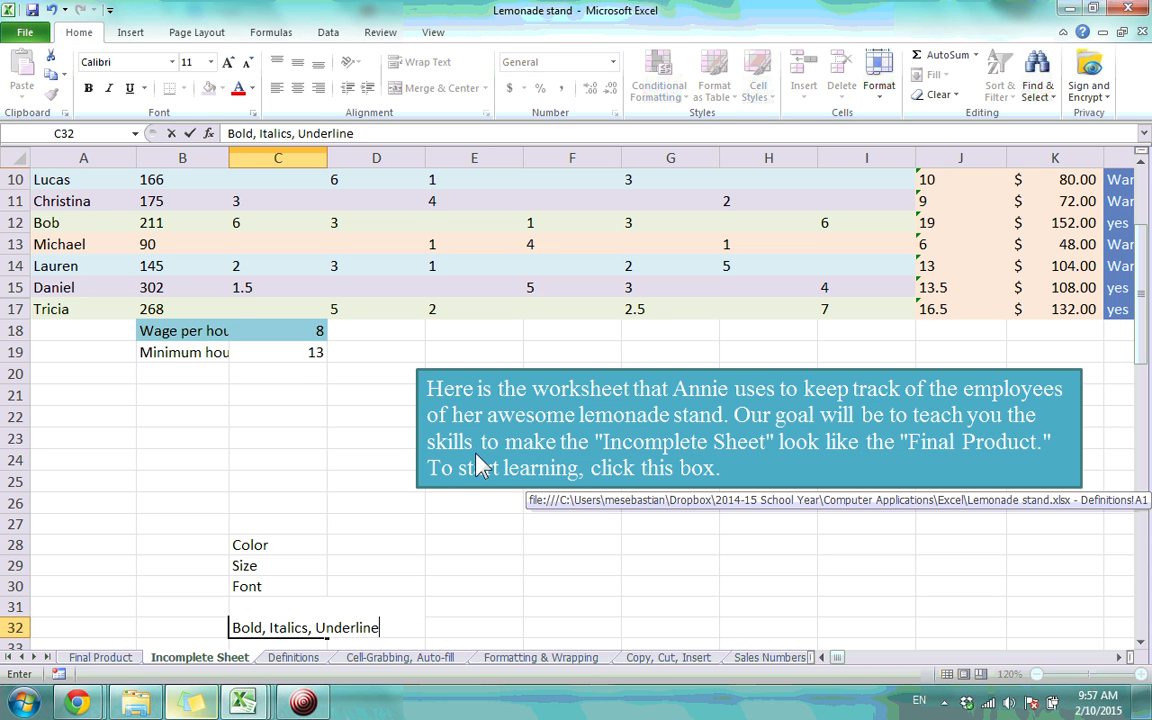
pyautogui.press('Return')
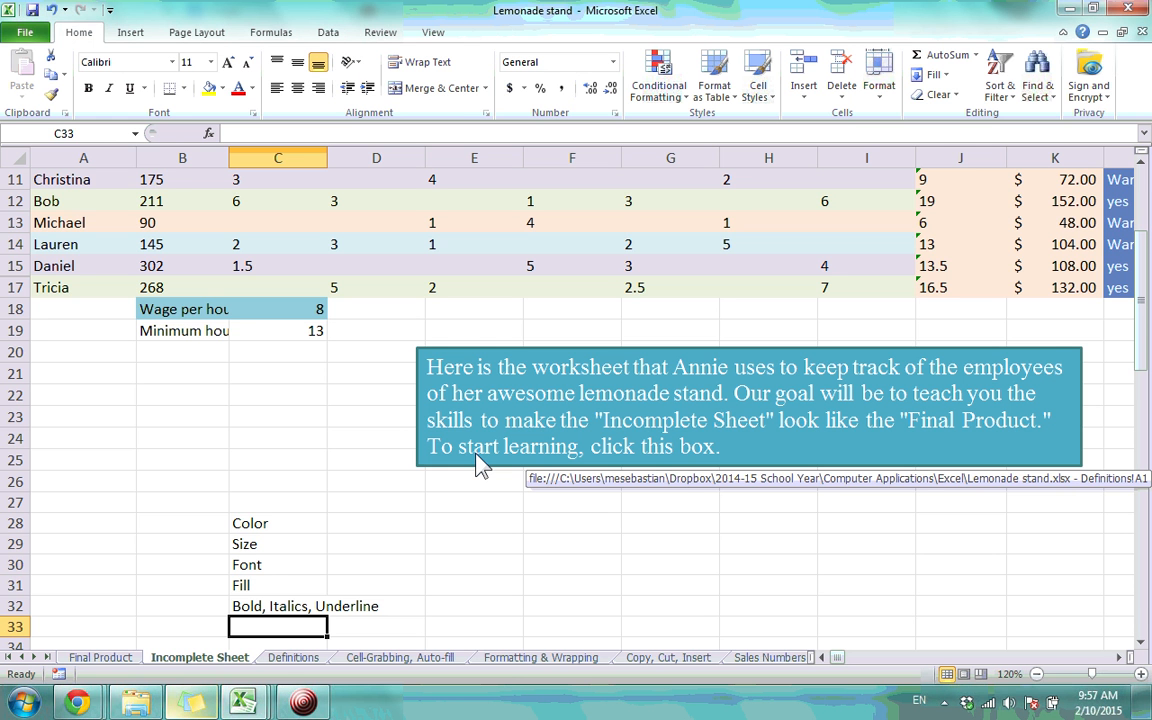
pyautogui.scroll(3, 478, 462)
# Select the A1 title and glance at Final Product's styling before returning
pyautogui.click(514, 247)
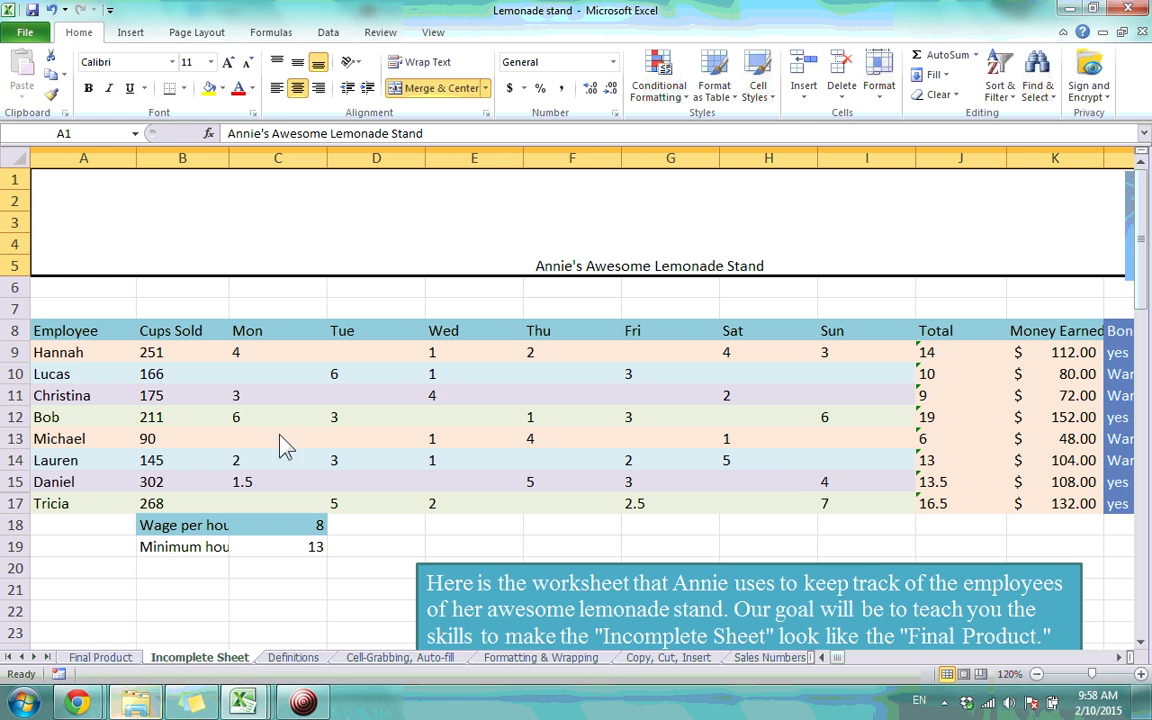
pyautogui.click(104, 658)
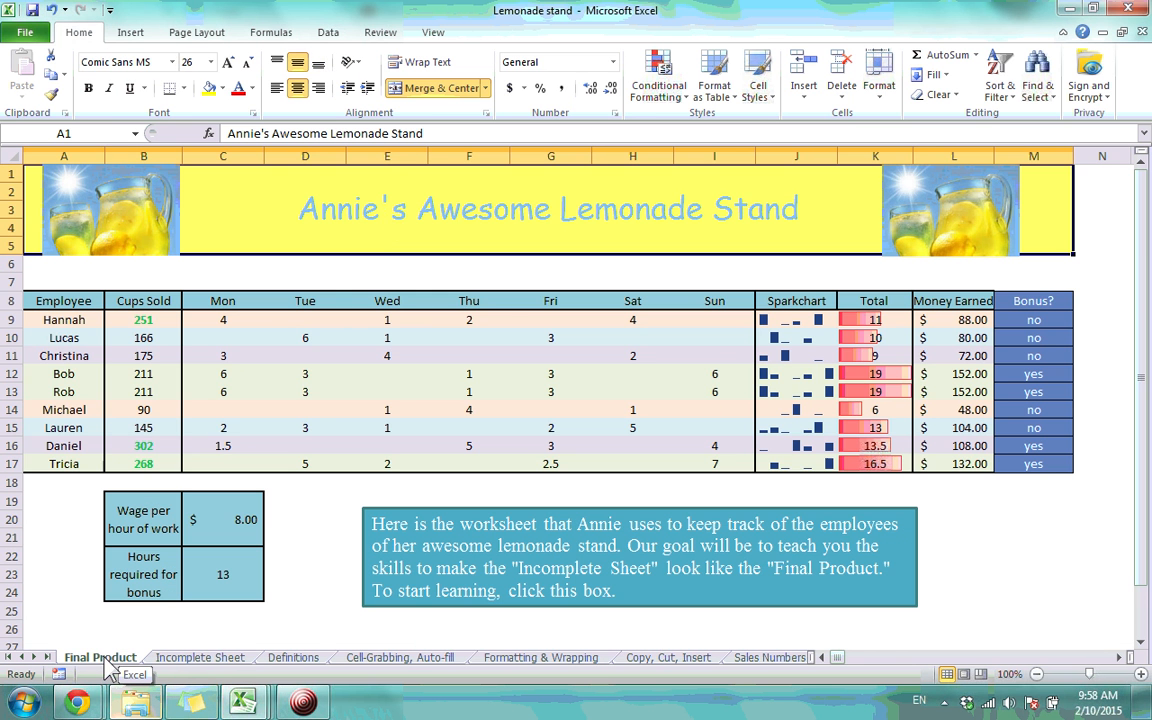
pyautogui.click(200, 658)
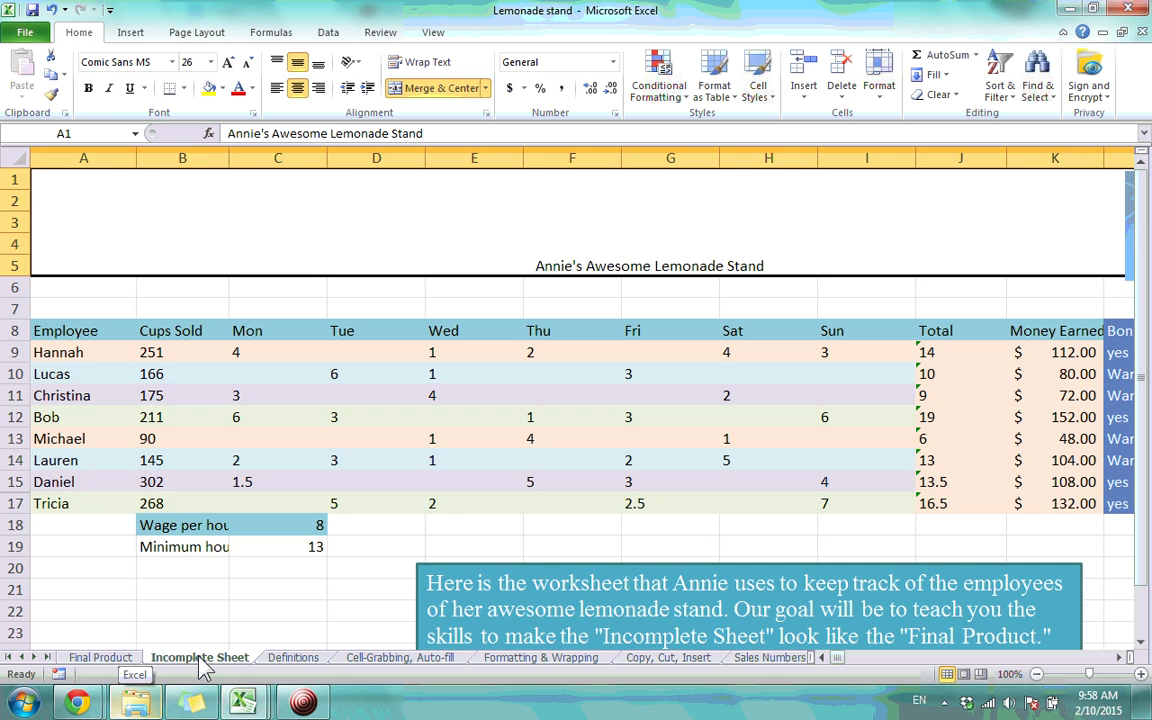
# Set the title font to Comic Sans MS at size 20
pyautogui.click(172, 62)
pyautogui.scroll(-5, 230, 180)
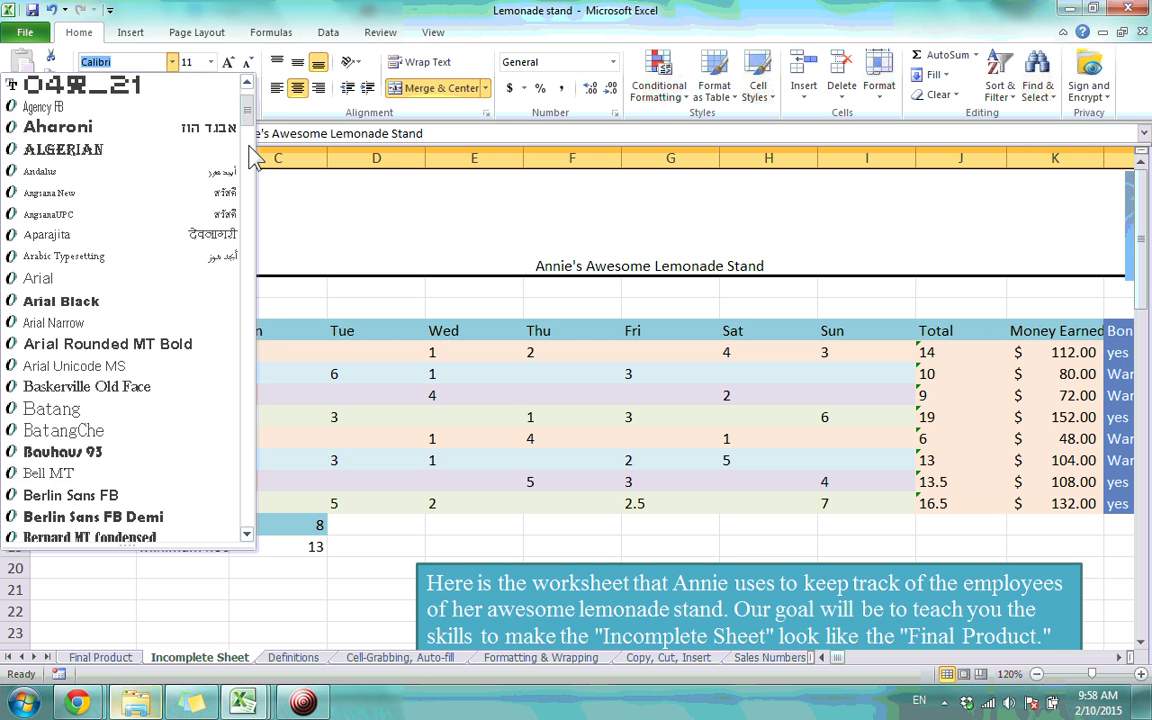
pyautogui.scroll(-15, 221, 209)
pyautogui.scroll(12, 154, 268)
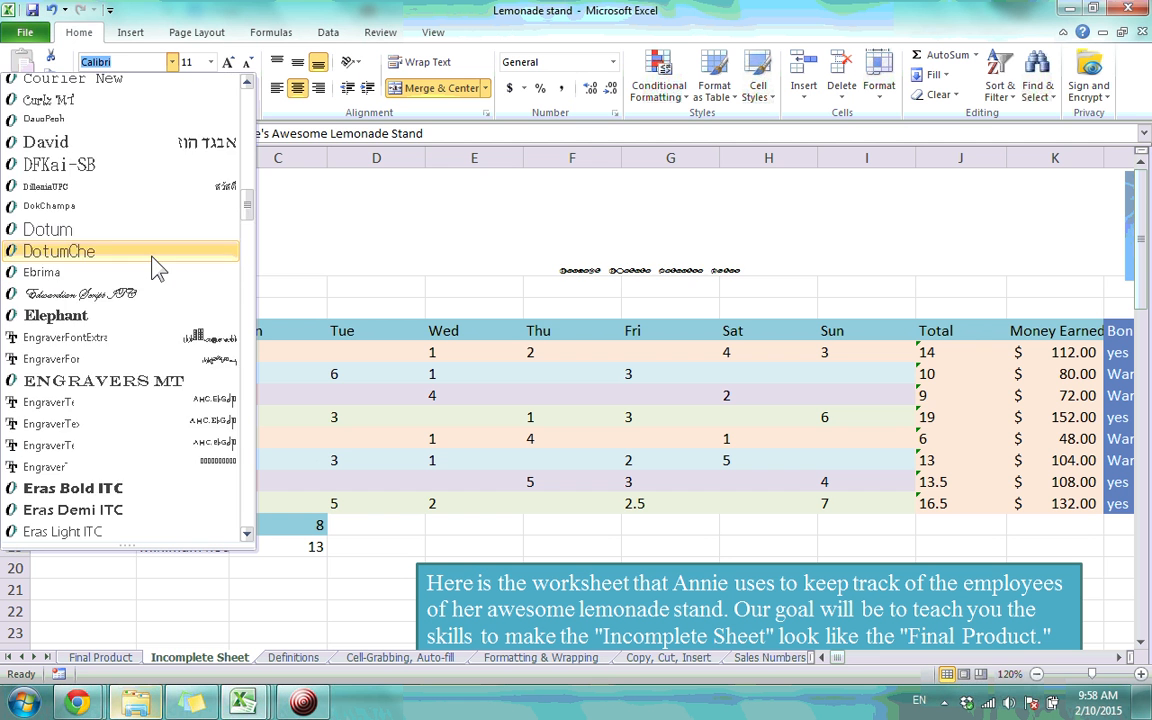
pyautogui.scroll(-3, 150, 370)
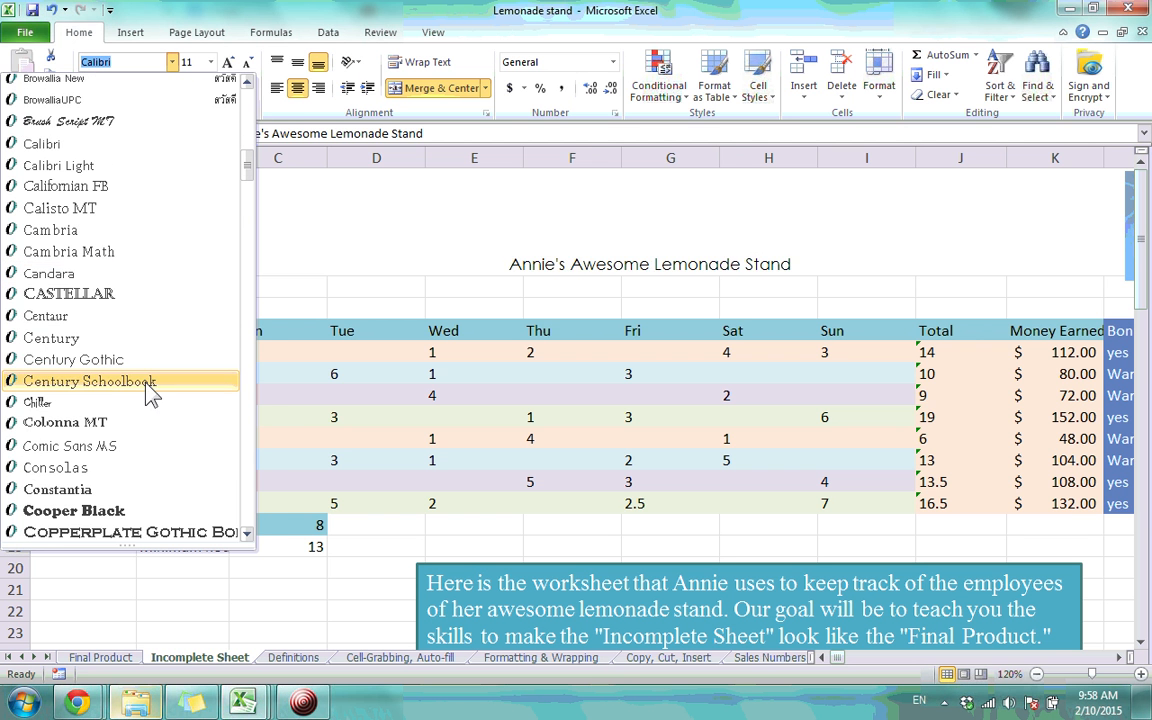
pyautogui.click(133, 446)
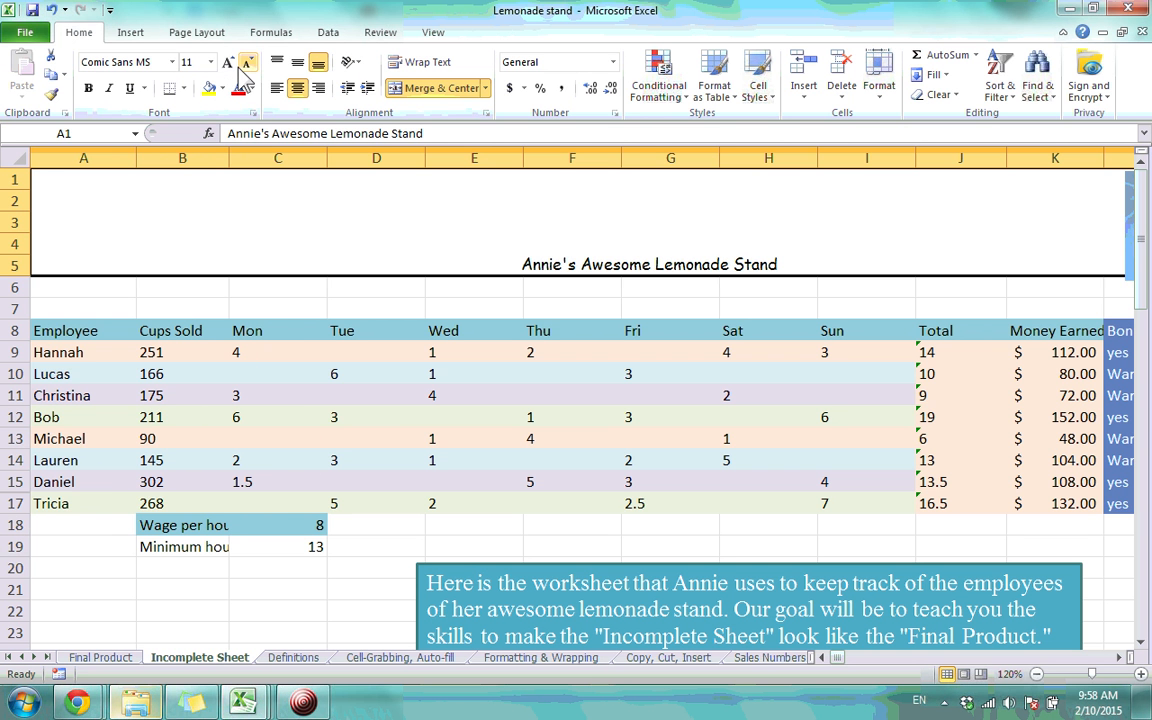
pyautogui.click(210, 62)
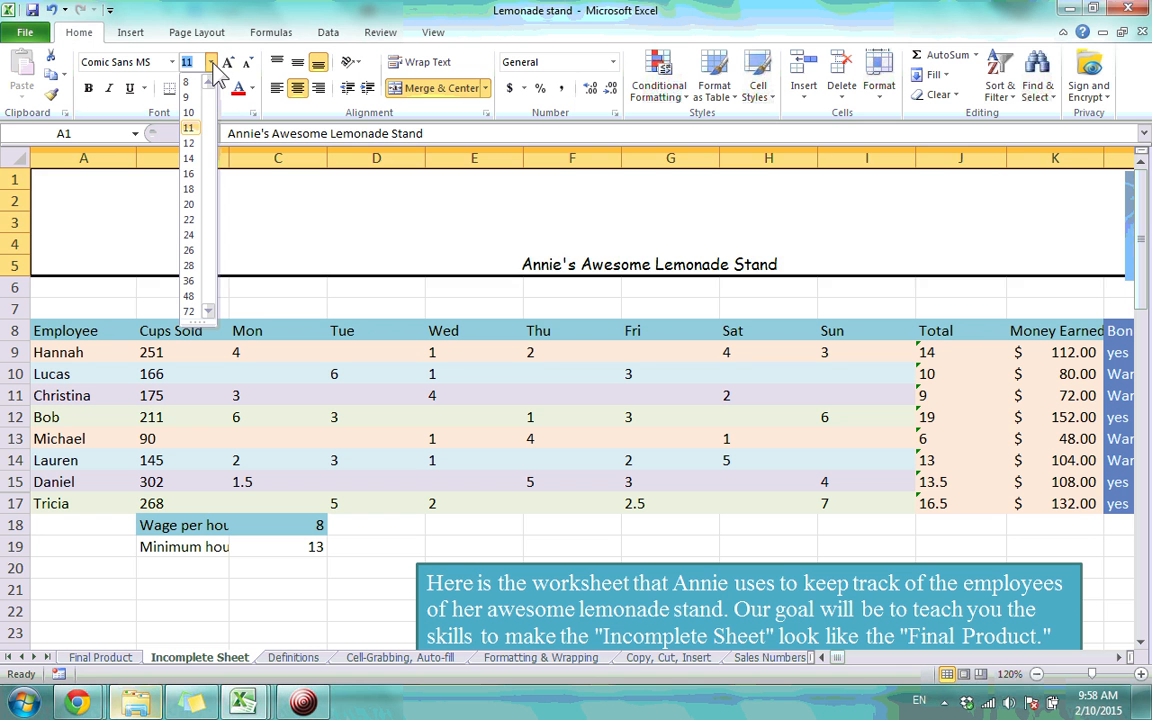
pyautogui.click(189, 206)
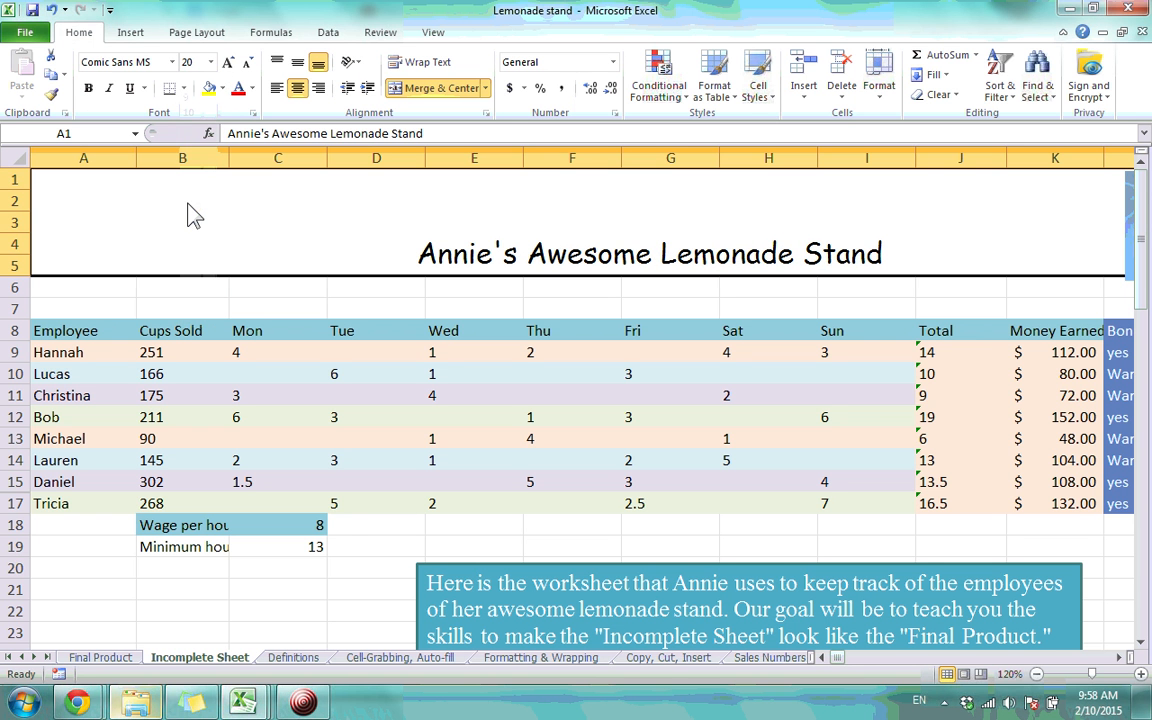
# Fill the title banner yellow and make its lettering light blue
pyautogui.click(223, 88)
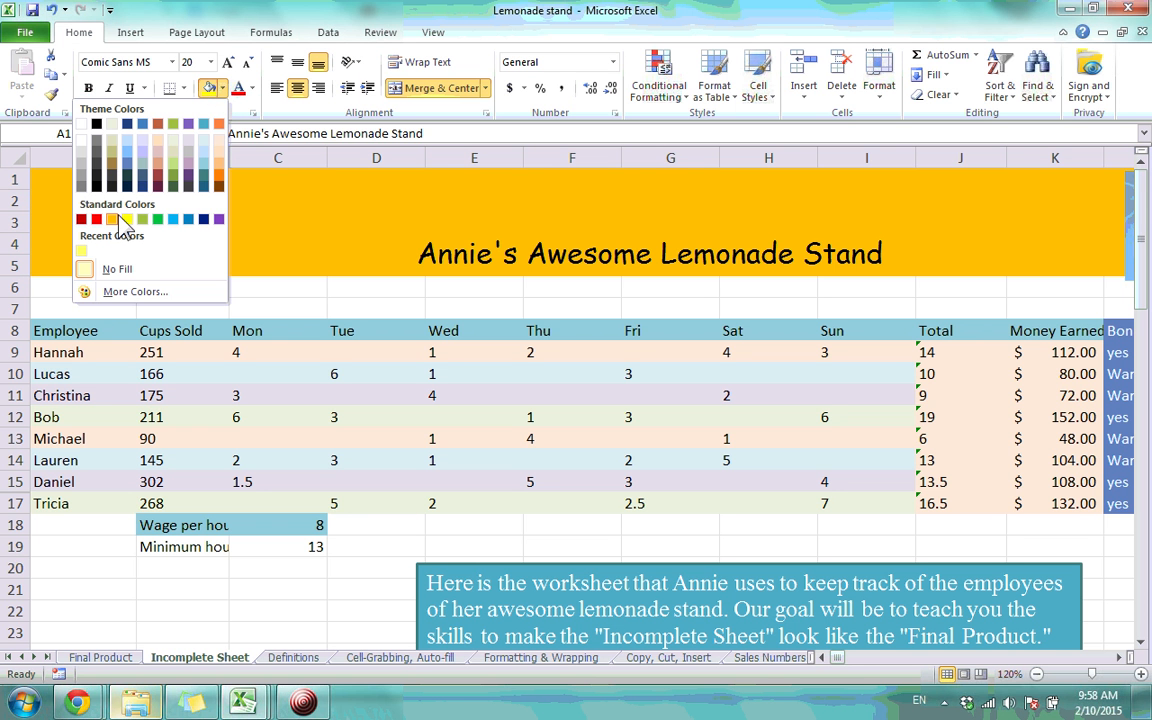
pyautogui.click(457, 224)
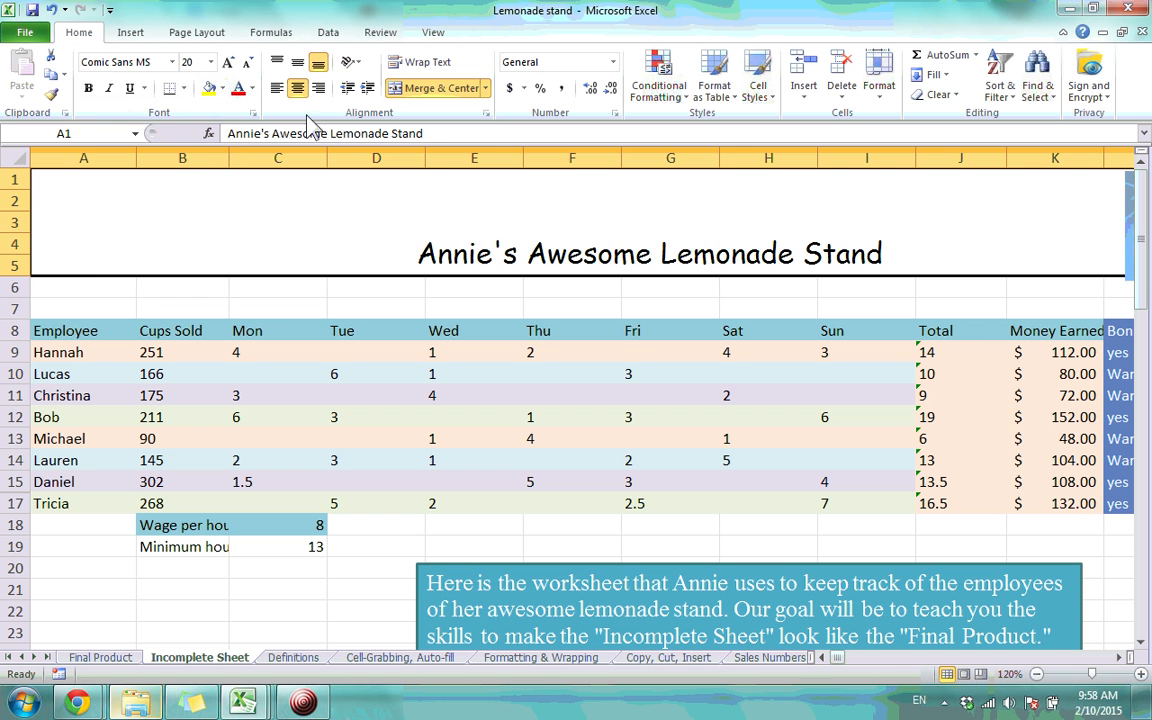
pyautogui.click(223, 89)
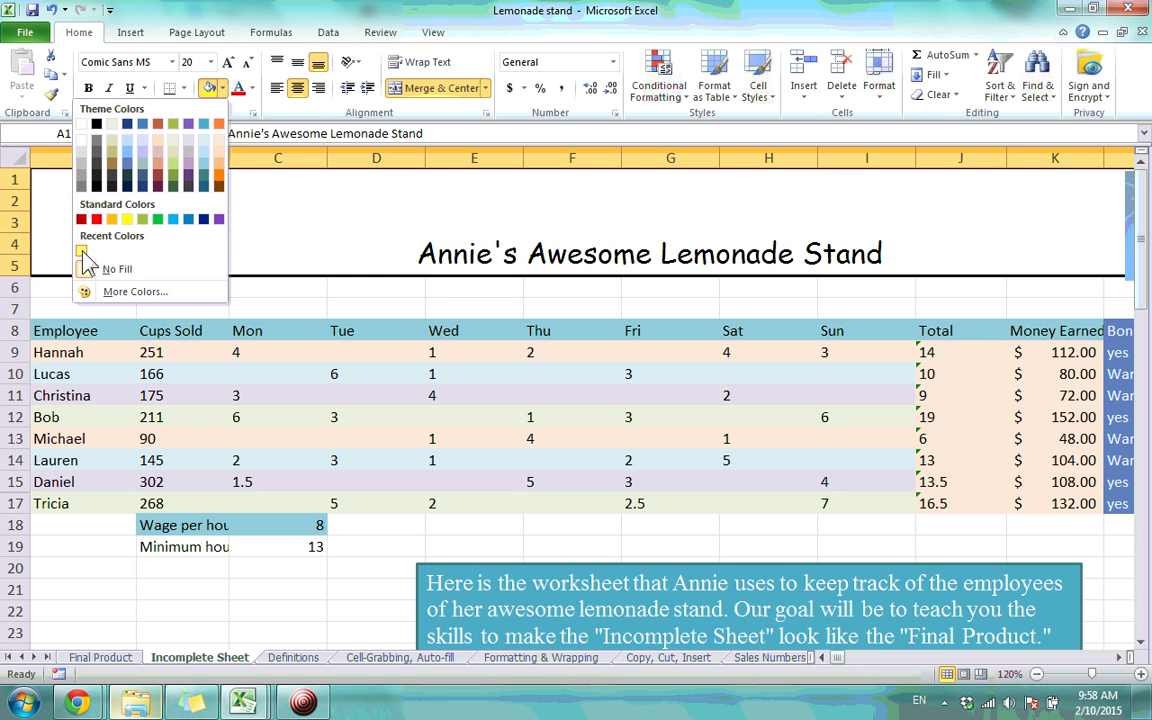
pyautogui.click(82, 250)
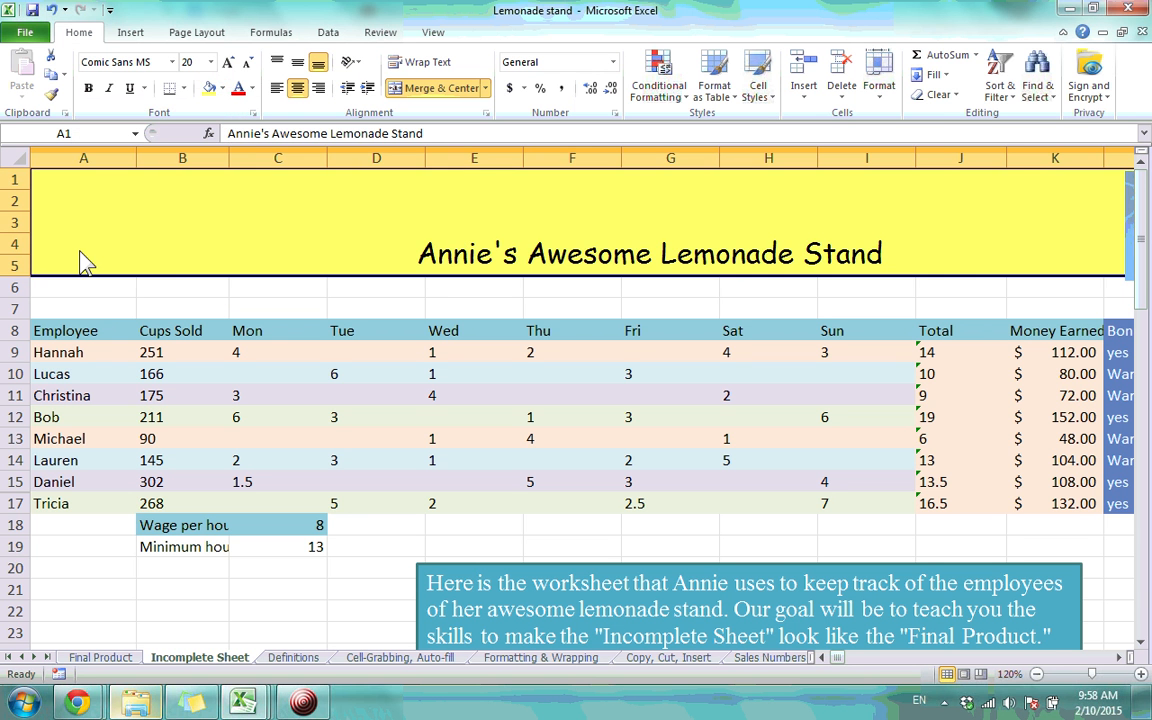
pyautogui.click(254, 89)
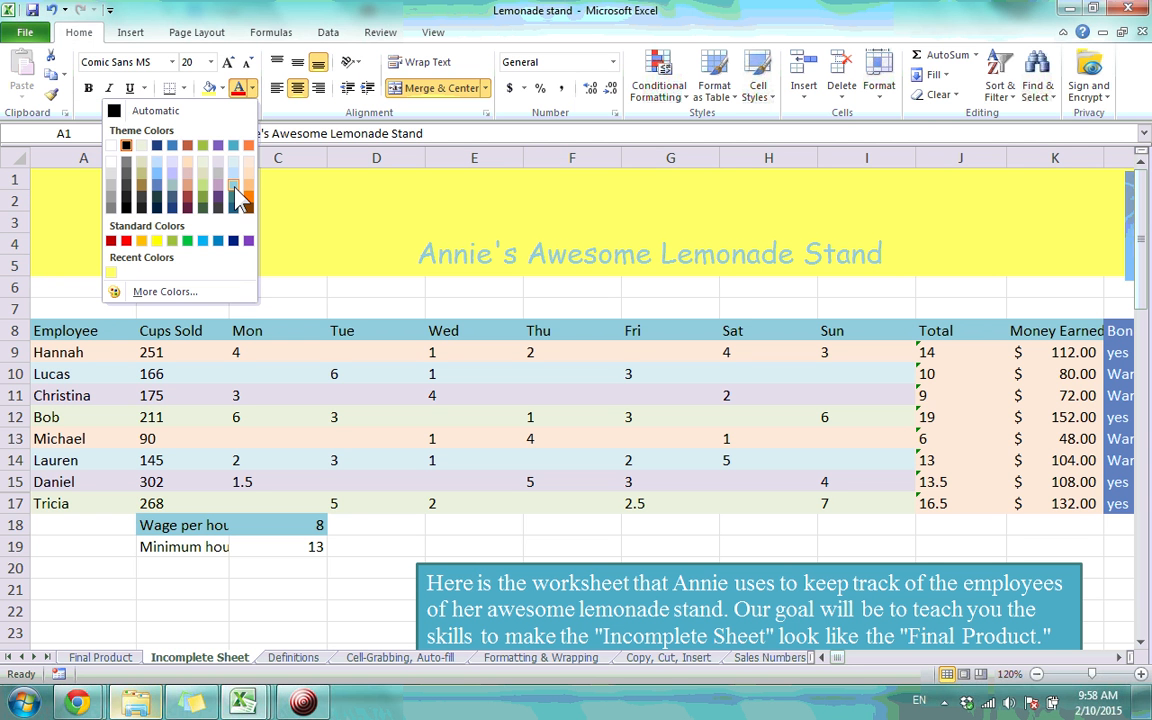
pyautogui.click(237, 195)
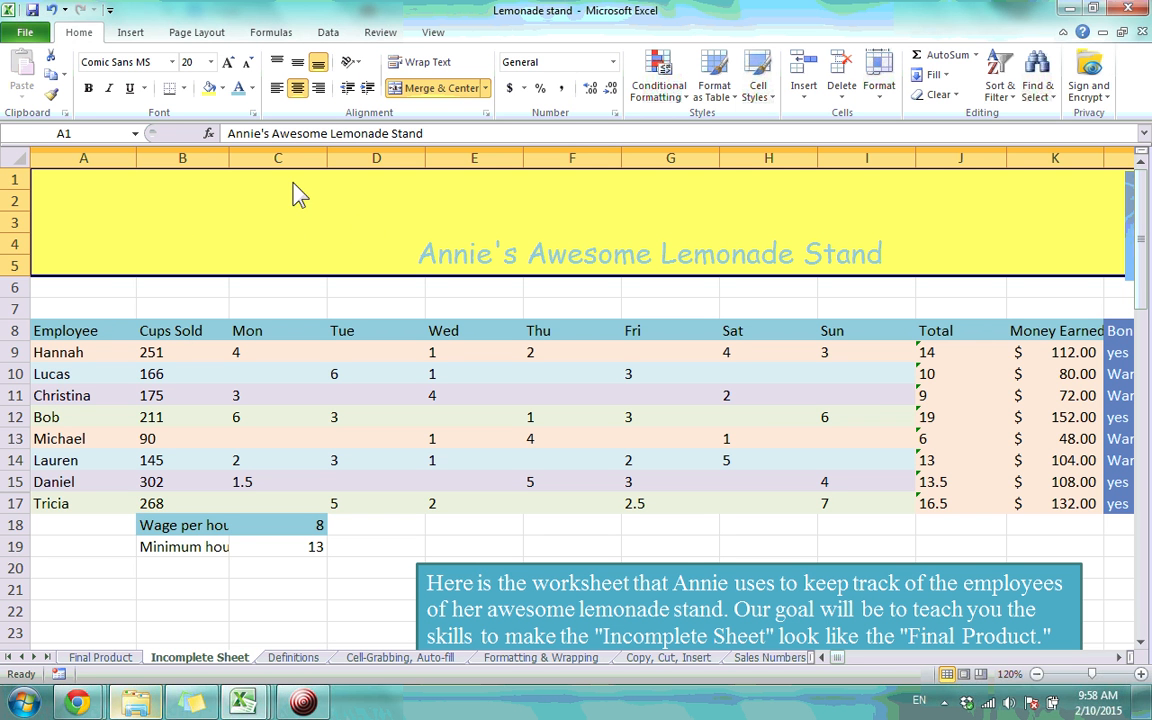
# Compare against Final Product, then return and reselect the merged title cell
pyautogui.click(128, 659)
pyautogui.click(585, 285)
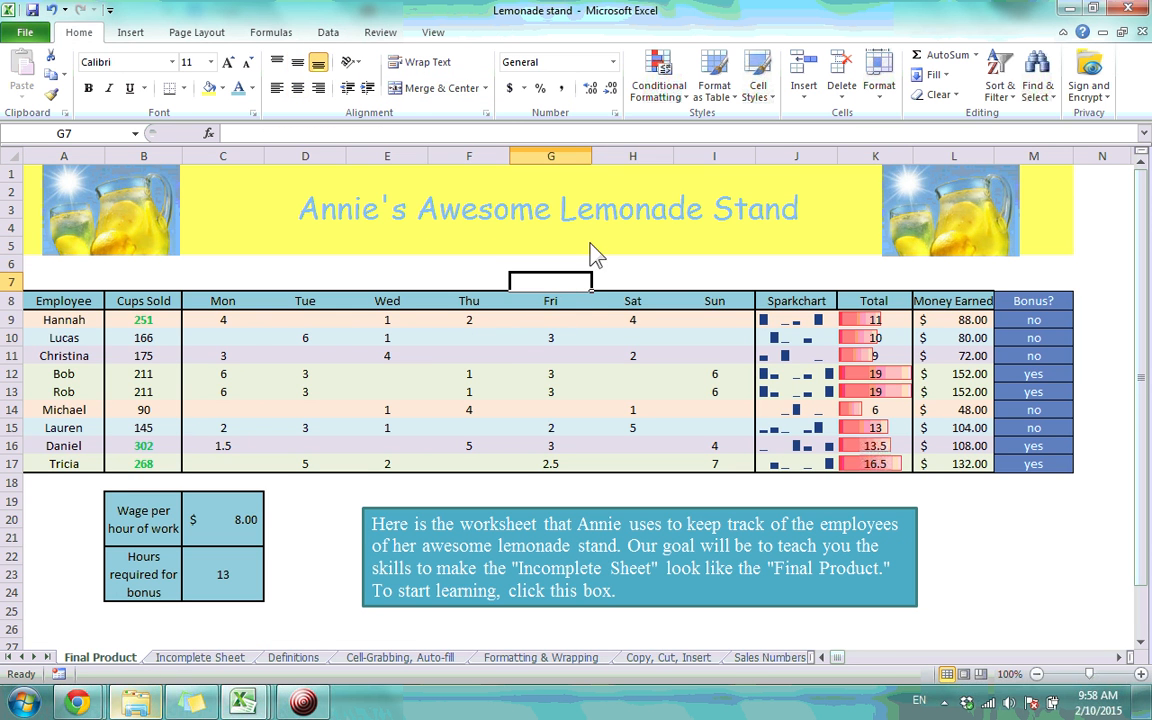
pyautogui.click(218, 658)
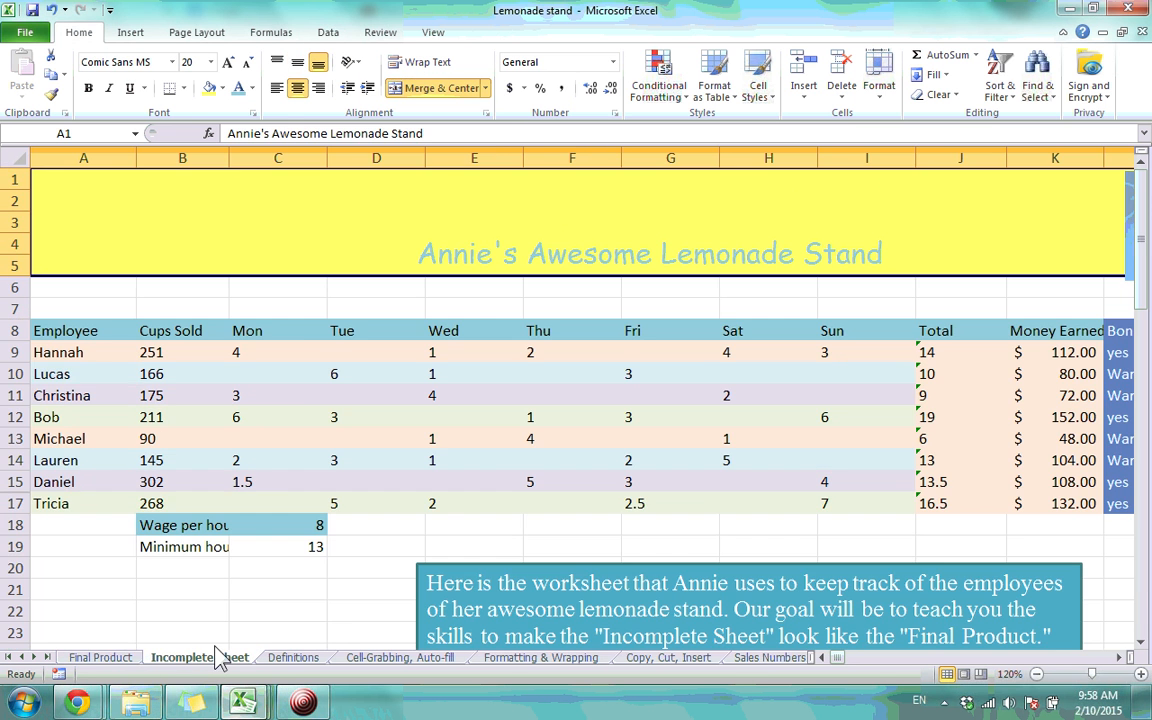
pyautogui.click(345, 290)
pyautogui.click(340, 257)
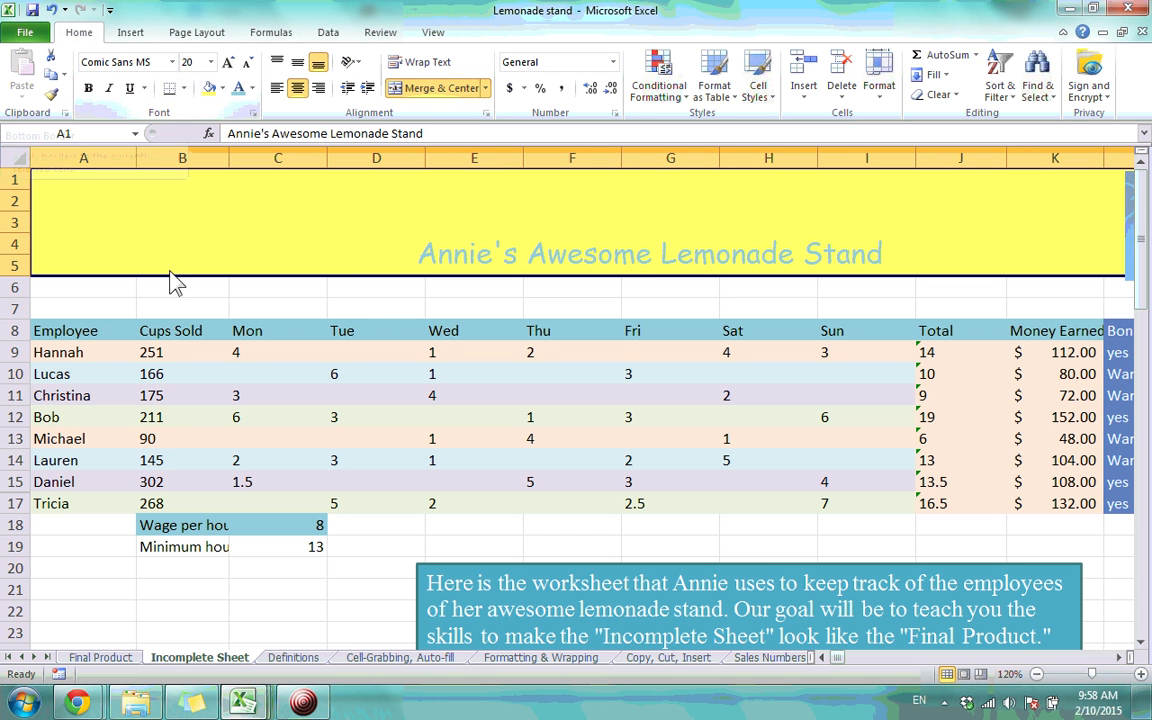
# Make the title bold with a single underline, dropping the trial italic and double underline
pyautogui.click(88, 88)
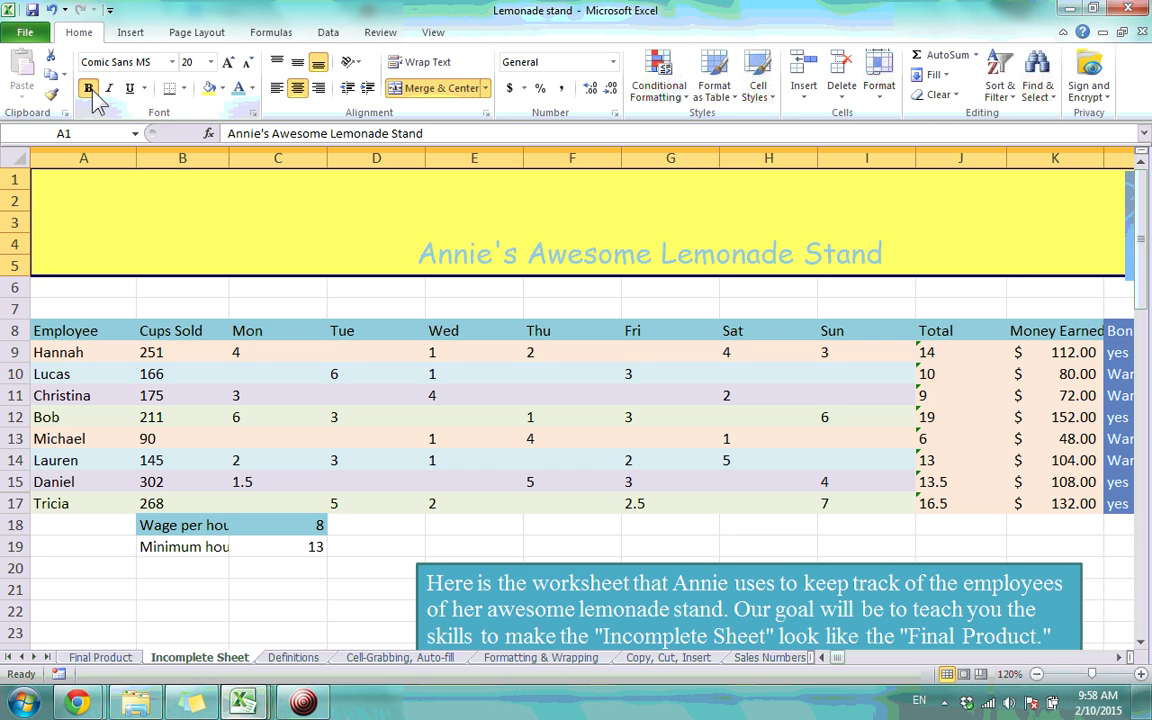
pyautogui.click(111, 94)
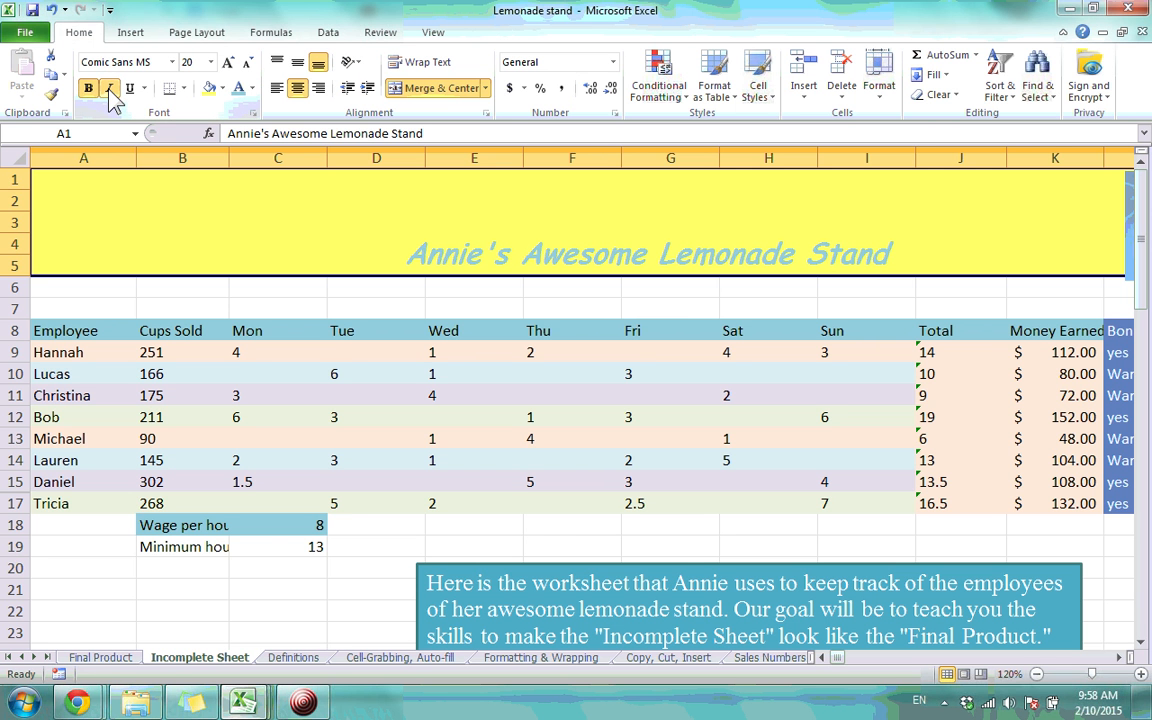
pyautogui.click(144, 88)
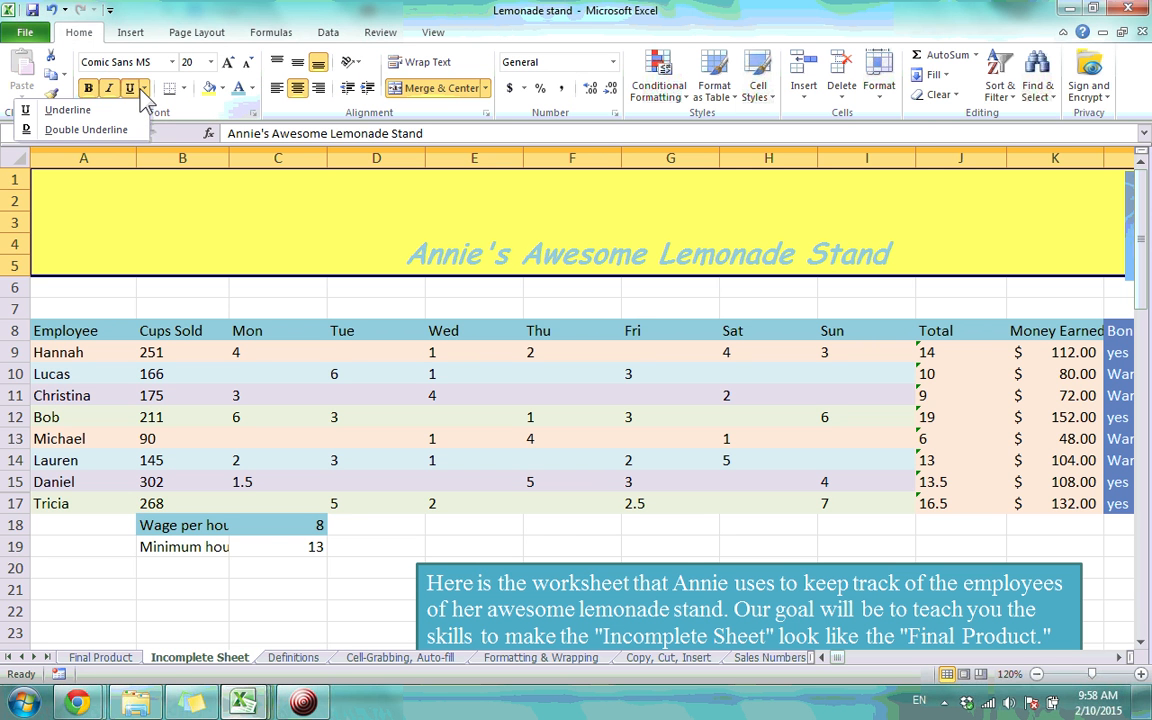
pyautogui.click(92, 132)
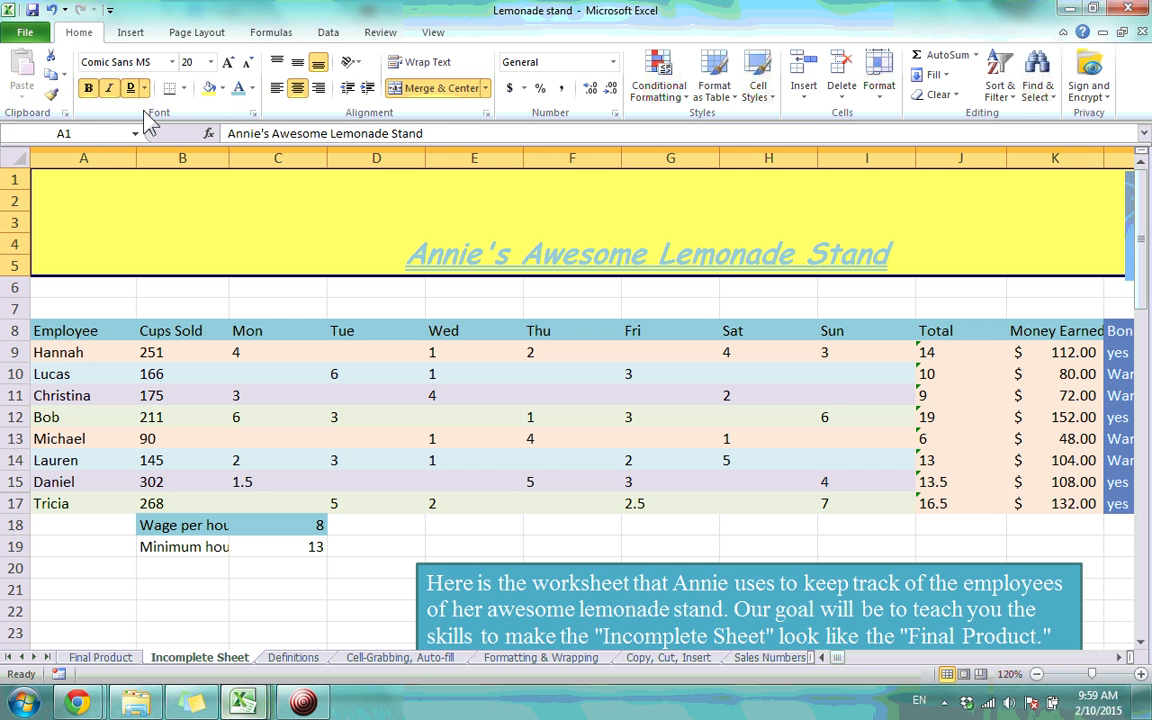
pyautogui.click(145, 92)
pyautogui.click(109, 94)
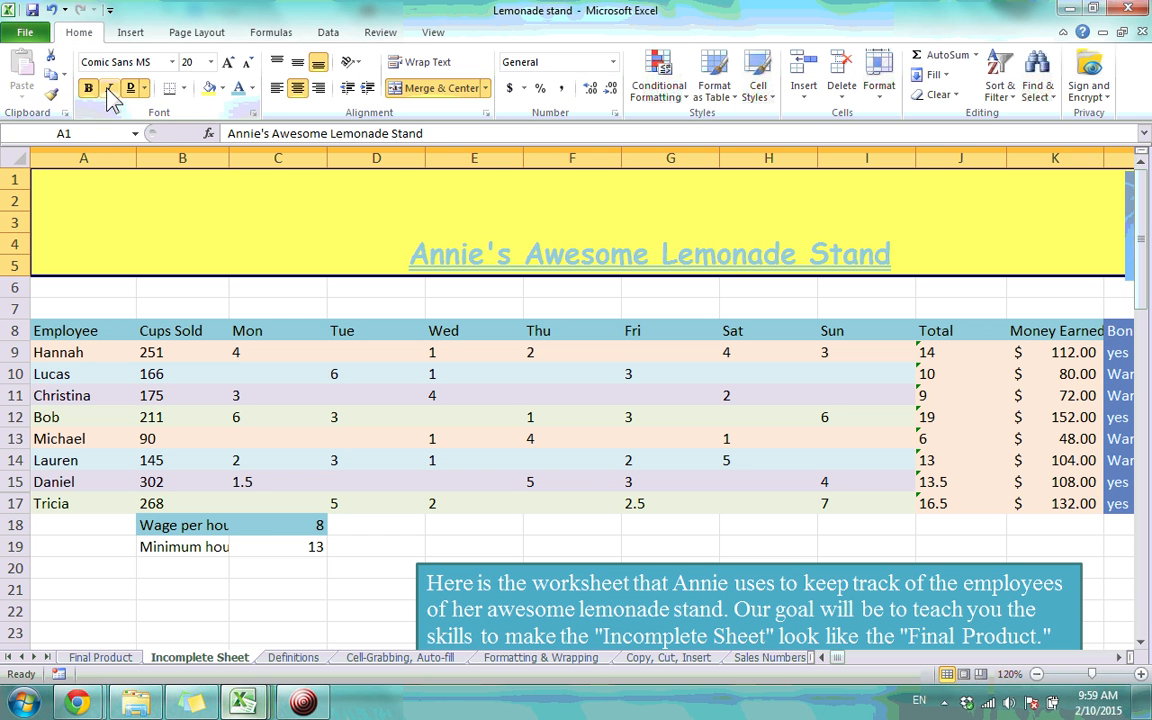
pyautogui.click(143, 89)
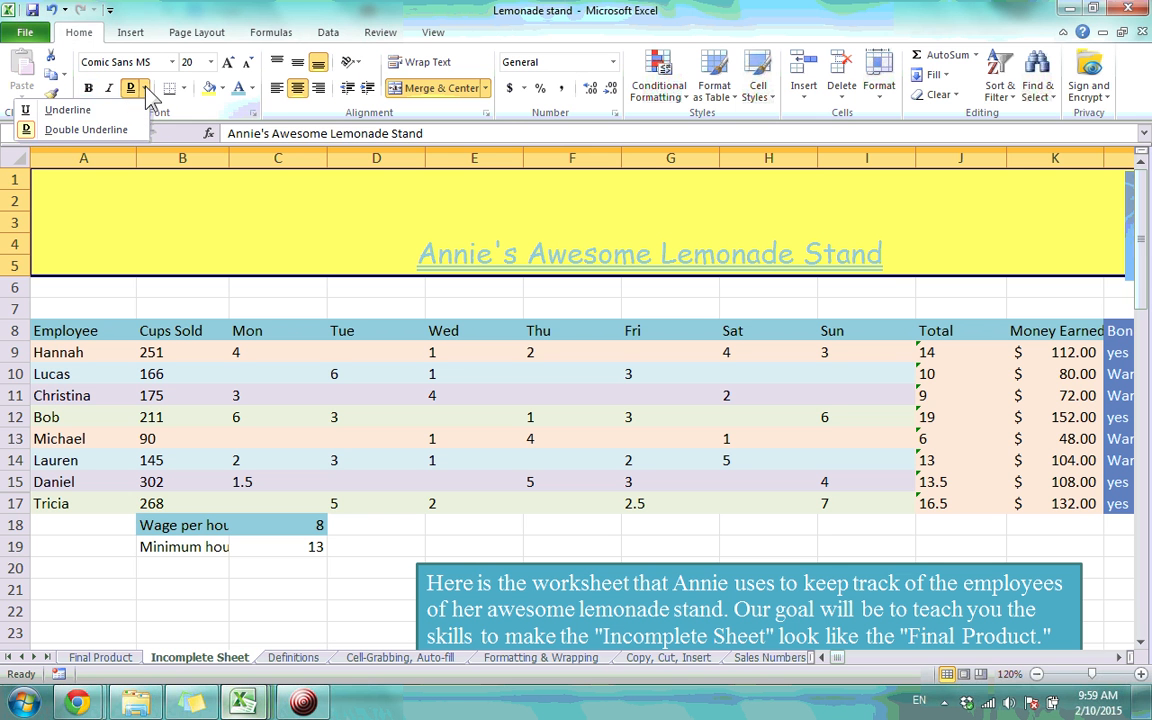
pyautogui.click(118, 110)
pyautogui.click(90, 89)
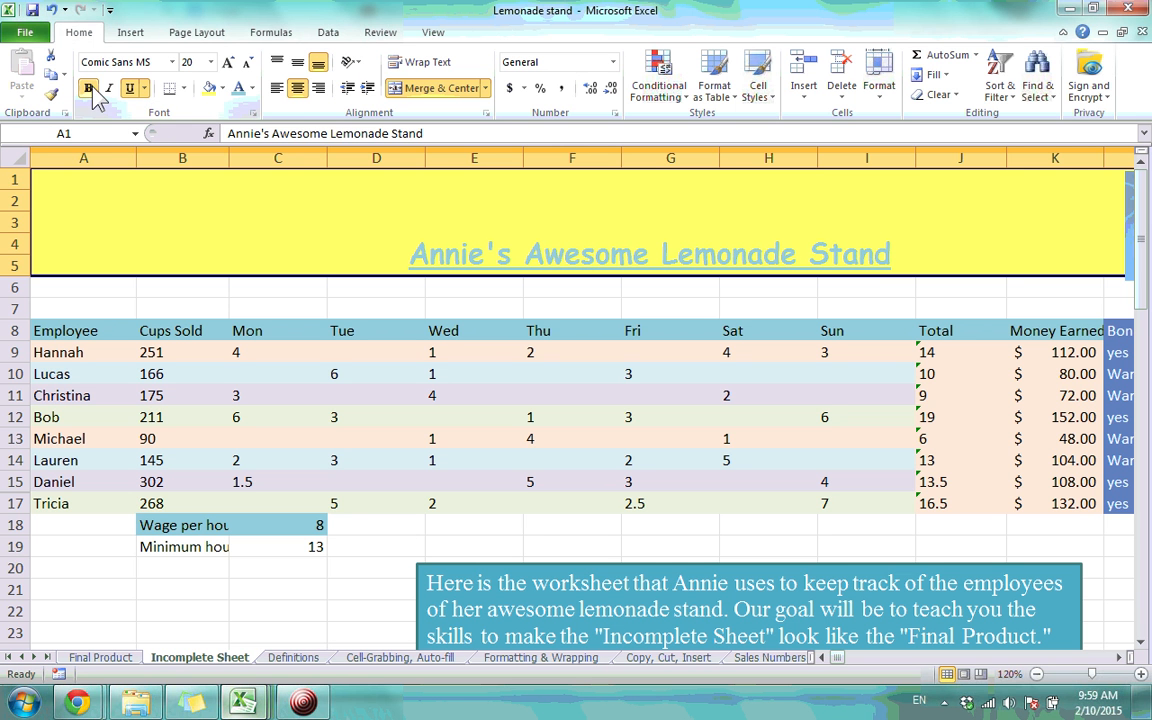
# Try enlarging the title font, then return it to size 20
pyautogui.click(180, 331)
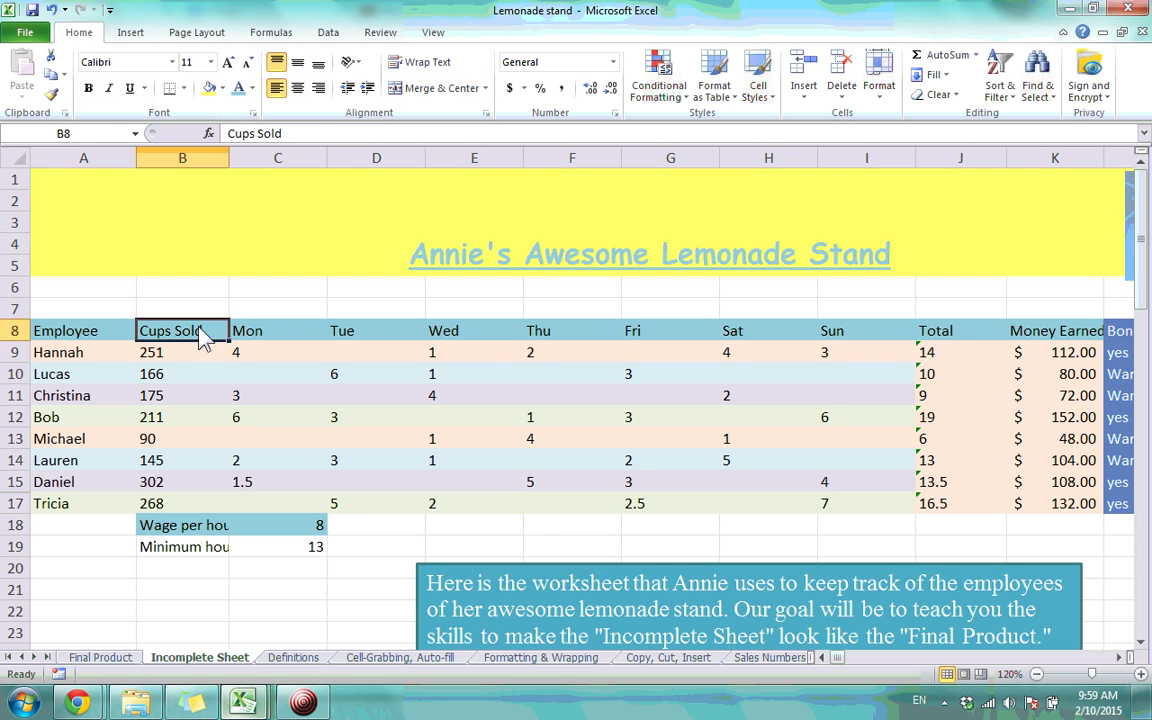
pyautogui.click(213, 237)
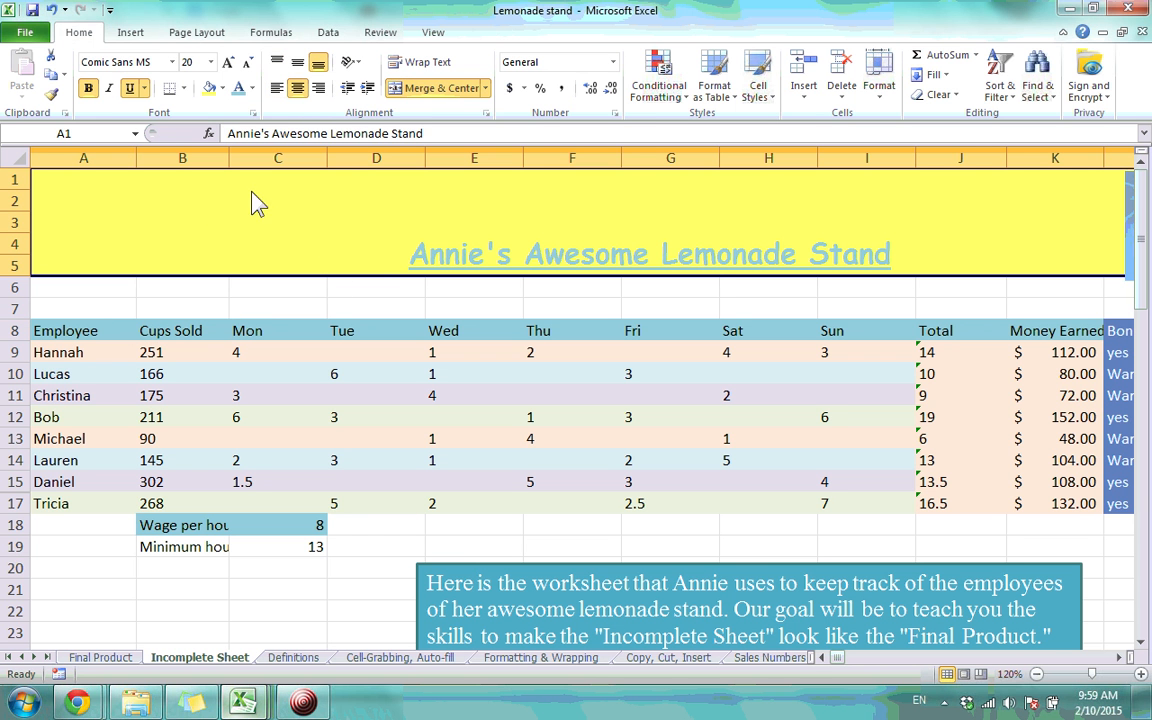
pyautogui.click(229, 63)
pyautogui.click(229, 63)
pyautogui.click(246, 64)
pyautogui.click(246, 64)
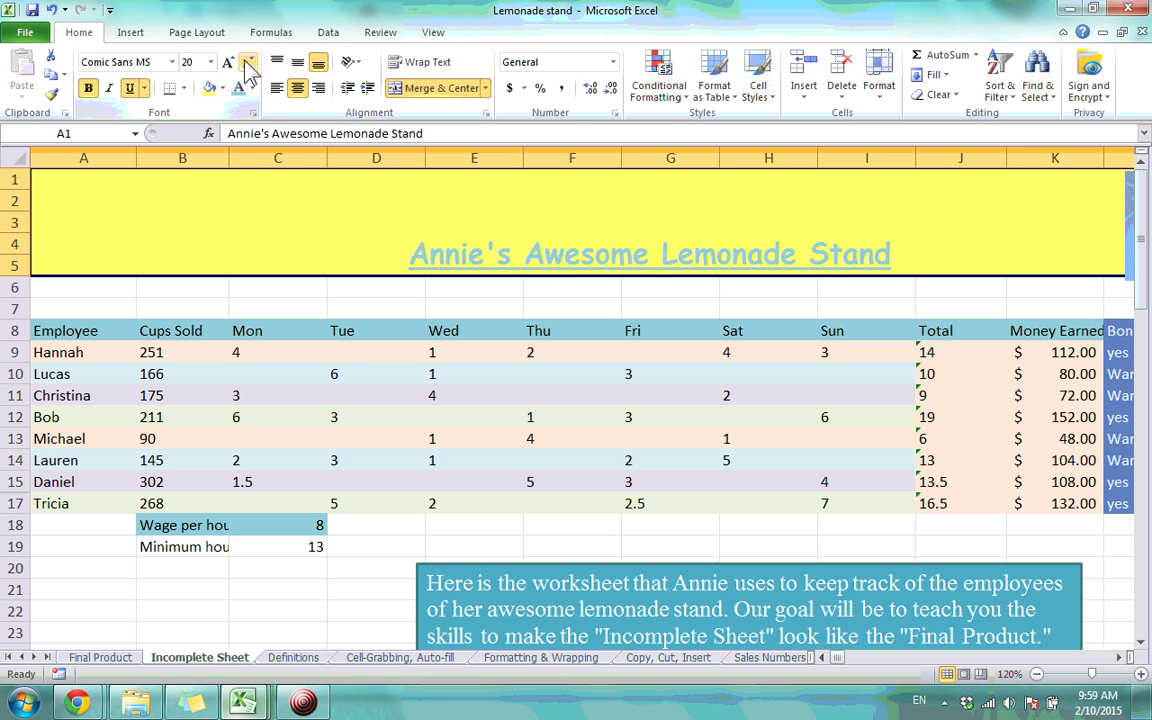
pyautogui.click(231, 327)
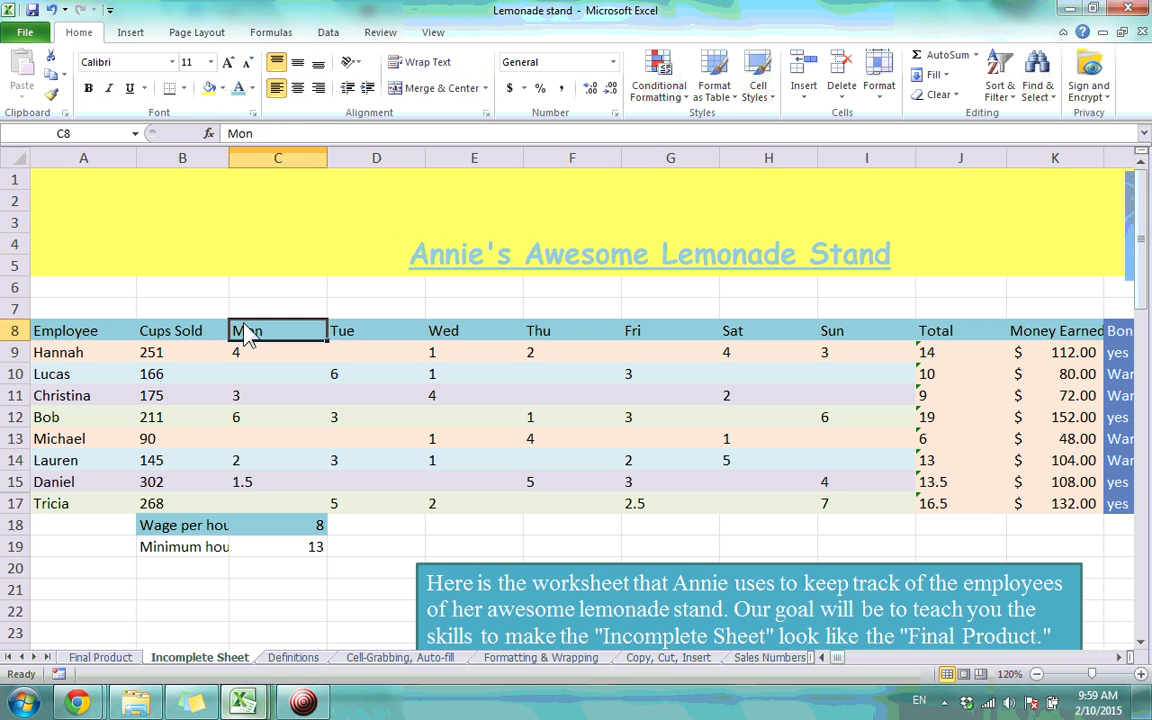
pyautogui.click(249, 249)
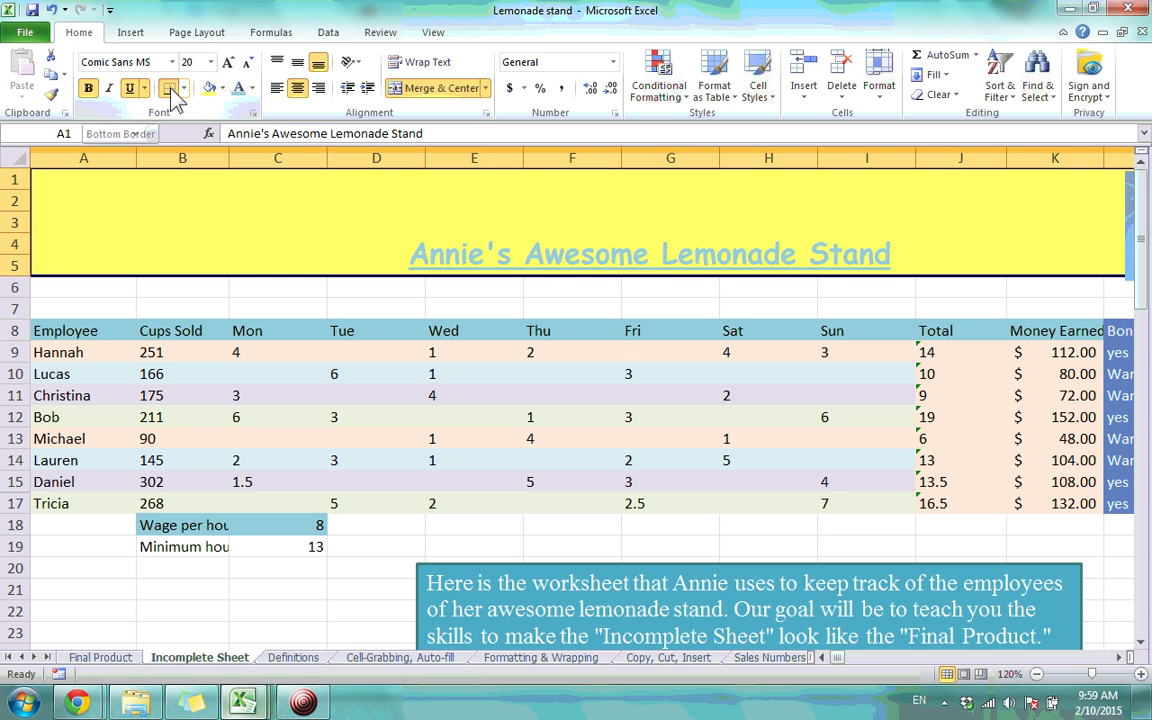
pyautogui.click(214, 311)
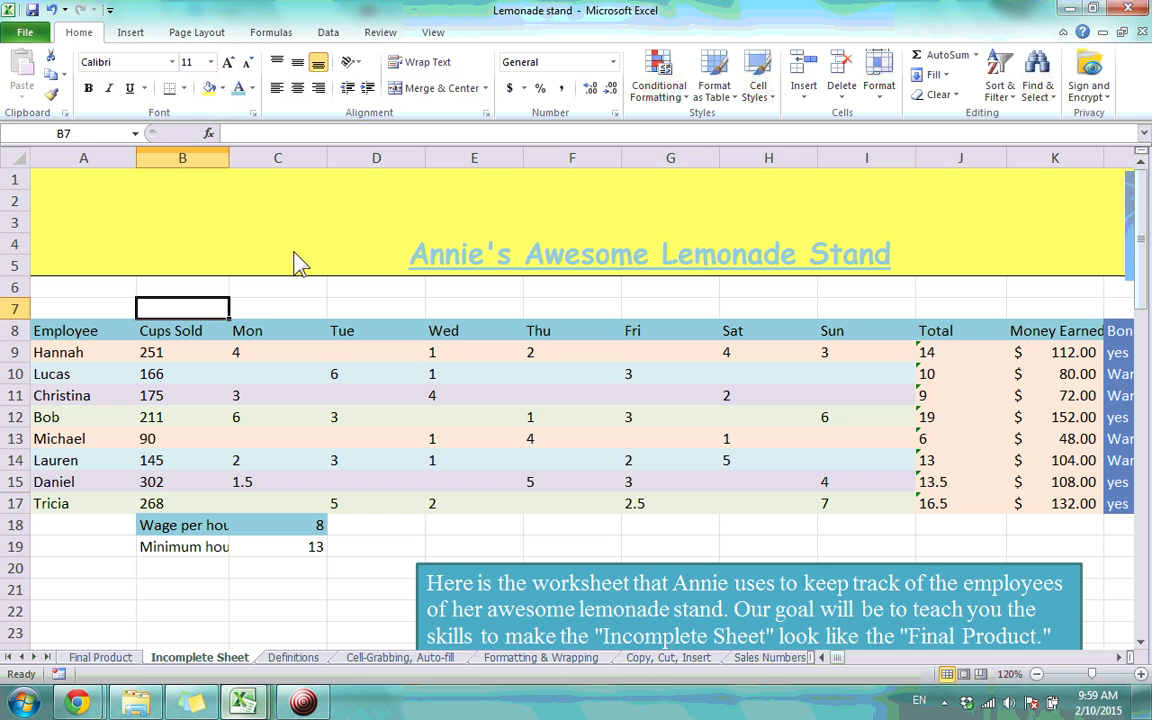
pyautogui.click(205, 222)
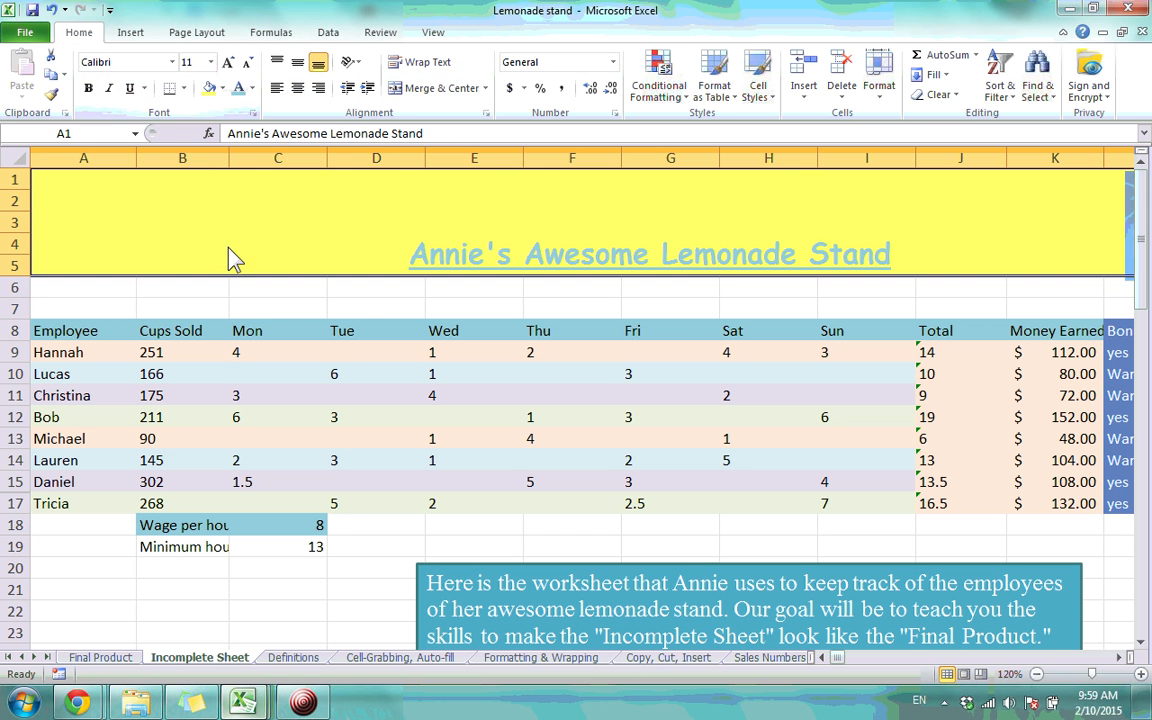
pyautogui.click(410, 460)
pyautogui.scroll(-6, 497, 365)
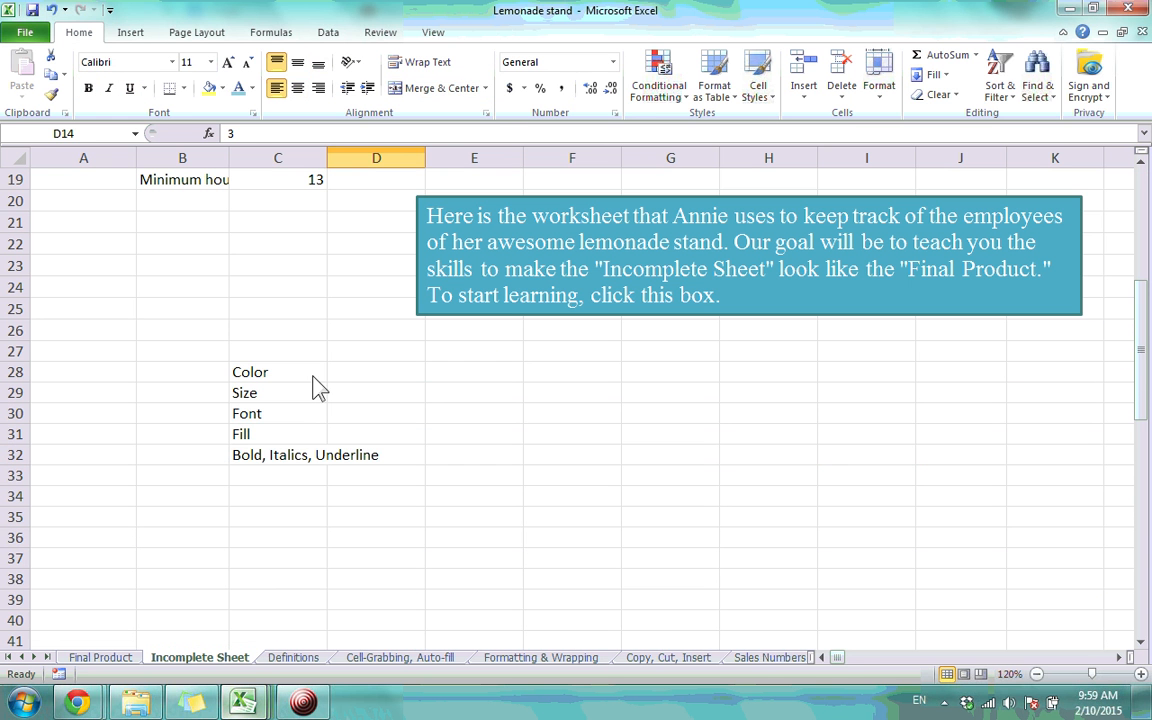
pyautogui.moveTo(299, 374); pyautogui.dragTo(303, 465)
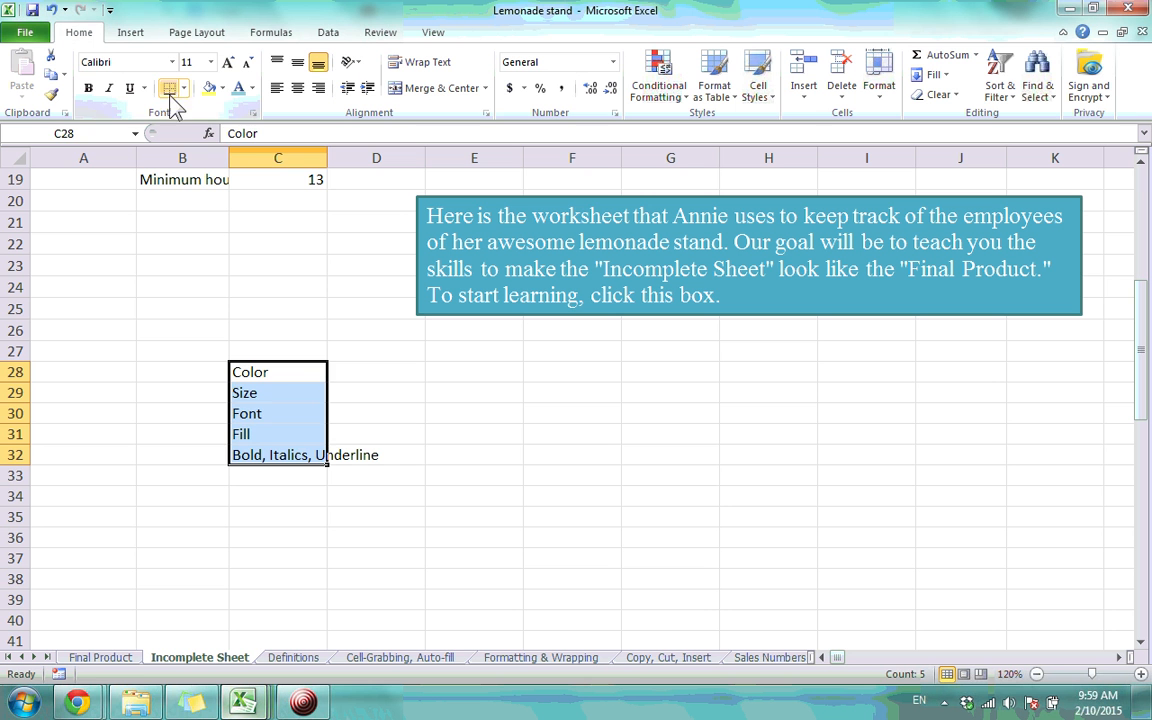
pyautogui.click(359, 328)
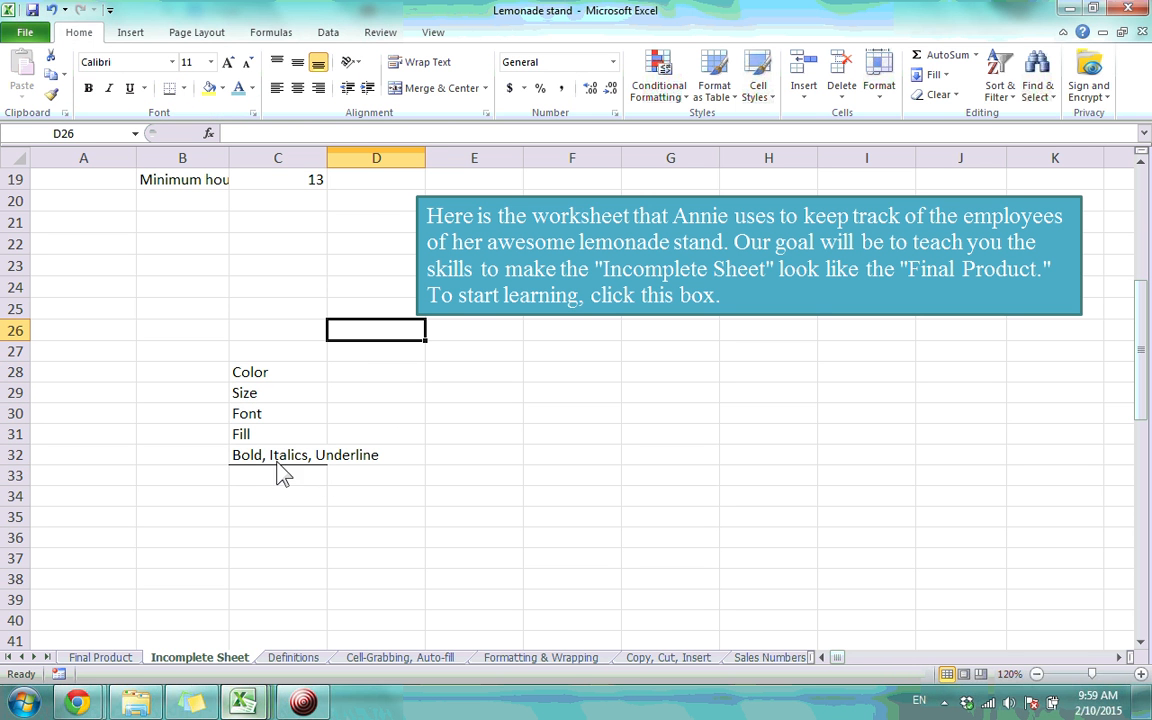
pyautogui.moveTo(283, 458); pyautogui.dragTo(330, 385)
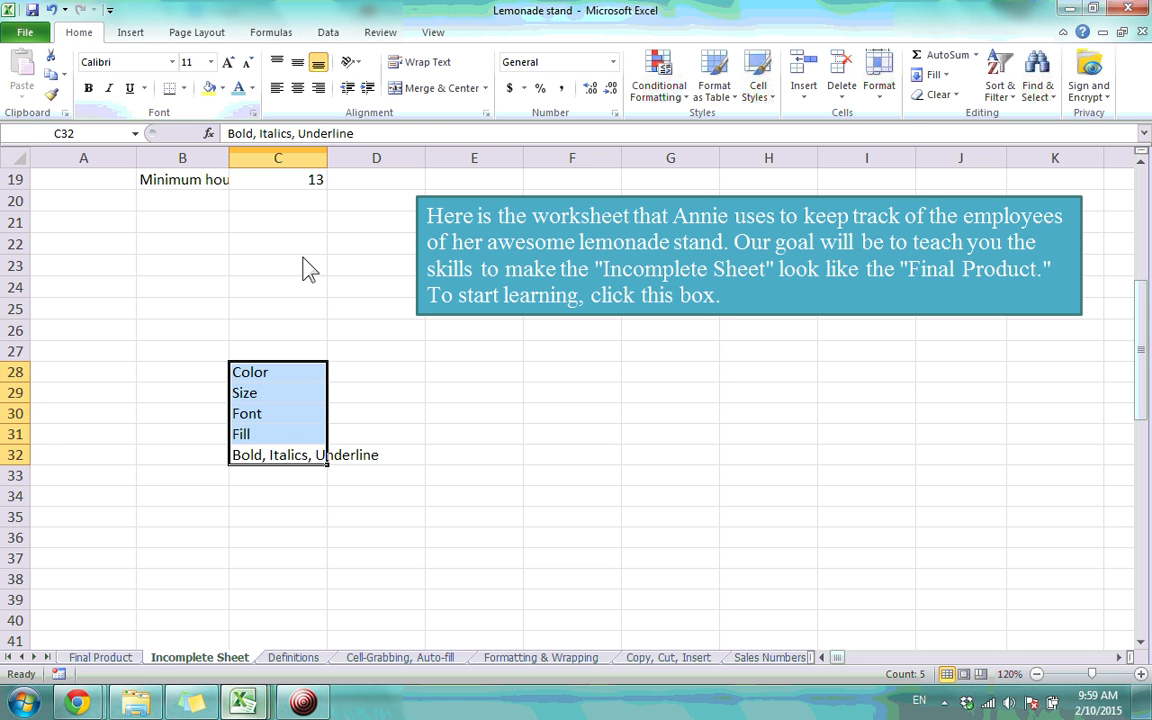
pyautogui.click(183, 88)
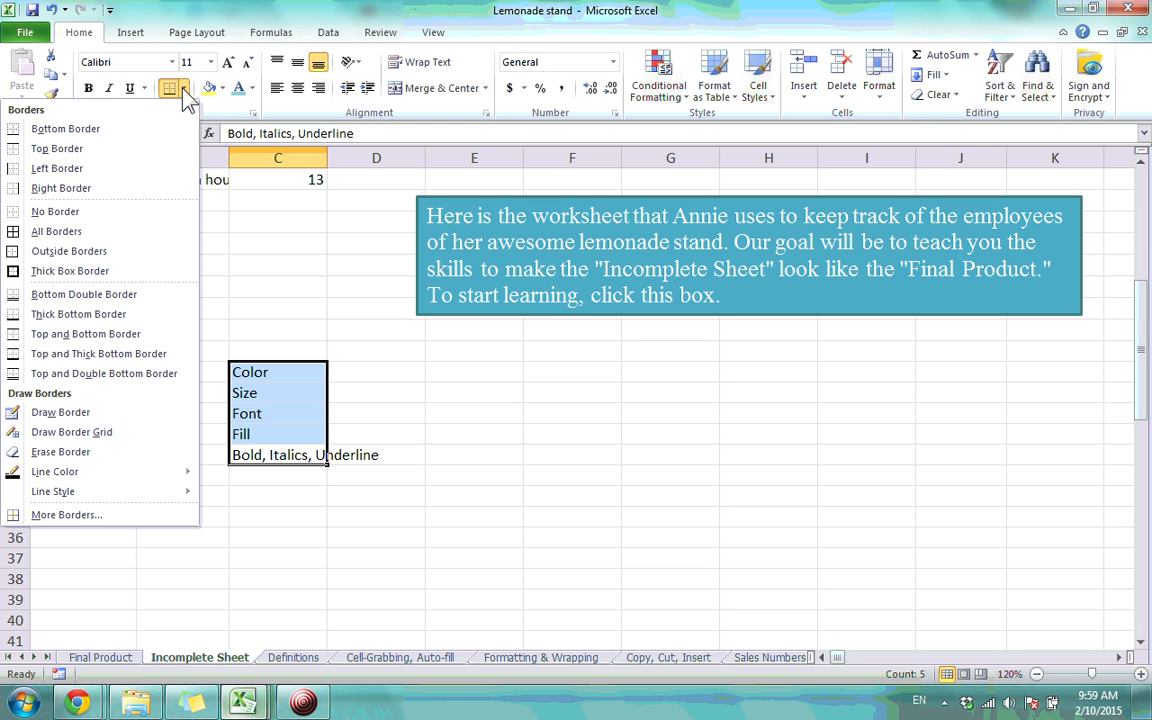
pyautogui.click(91, 461)
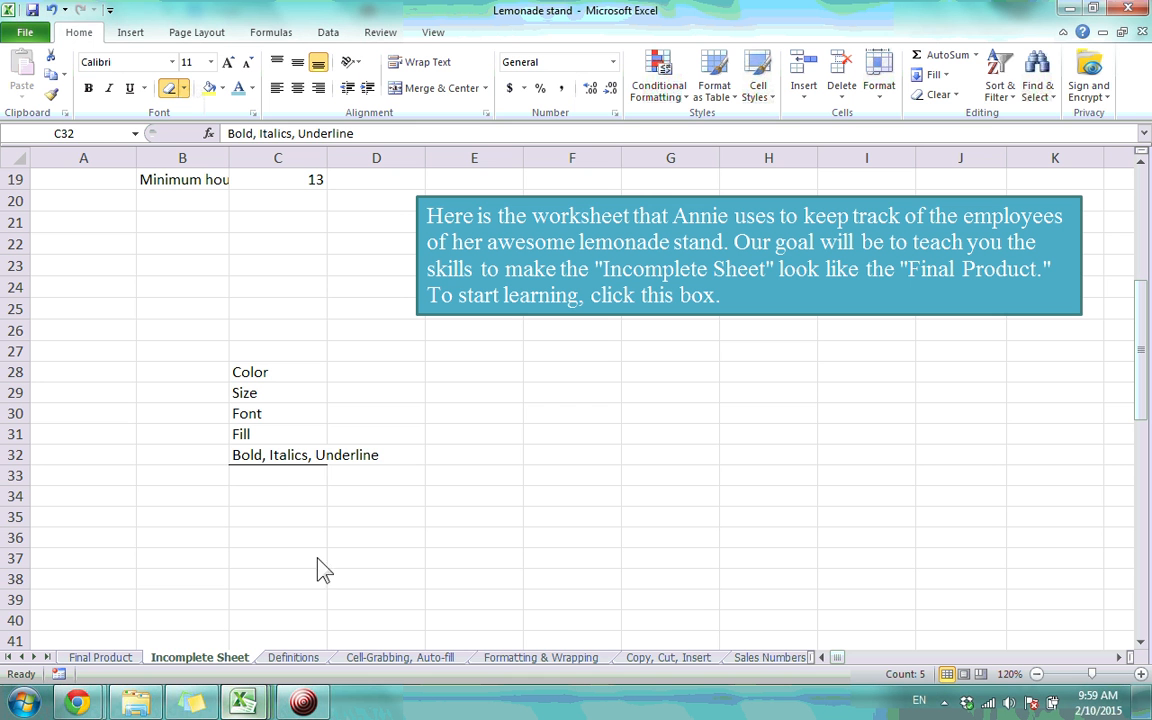
pyautogui.click(279, 467)
pyautogui.press('Escape')
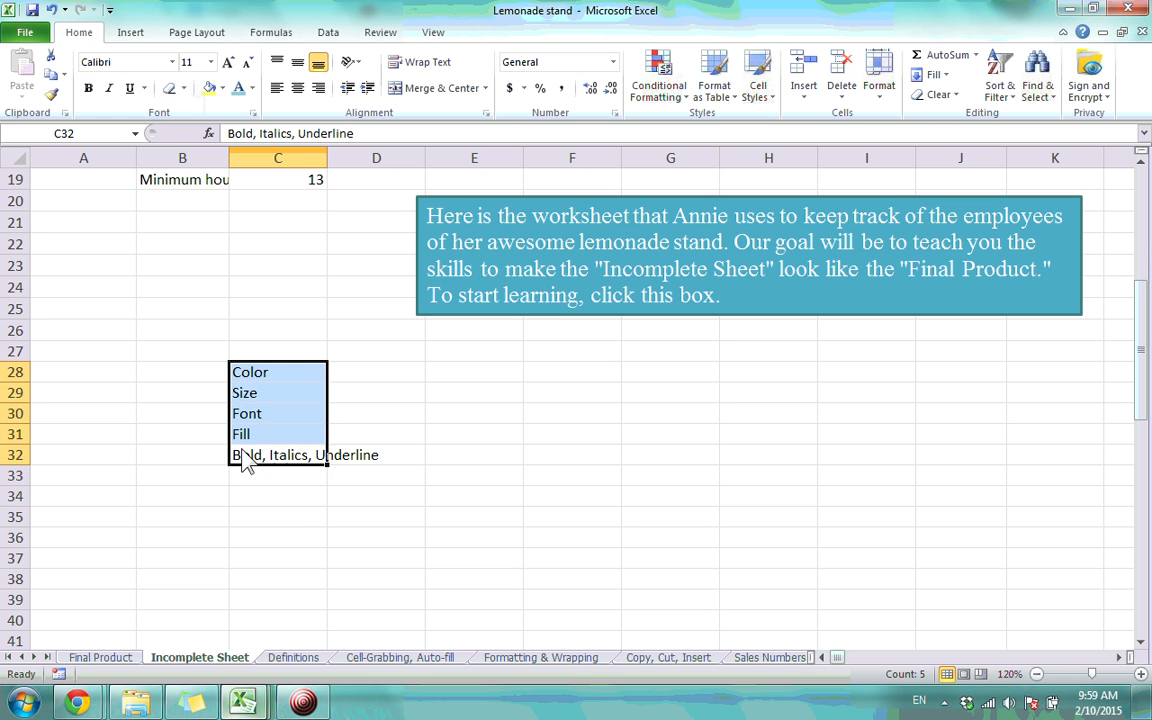
pyautogui.scroll(6, 308, 518)
pyautogui.scroll(-9, 302, 495)
pyautogui.scroll(9, 306, 492)
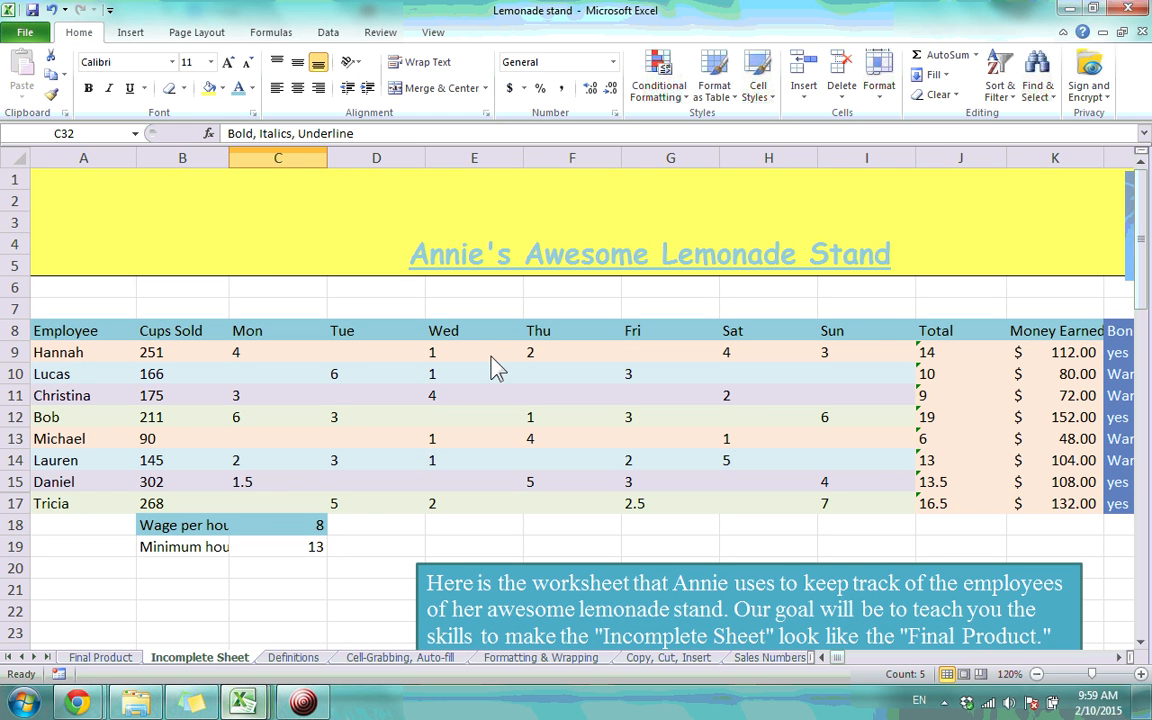
# Try the alignment options on the merged title, ending centred horizontally and vertically
pyautogui.click(493, 236)
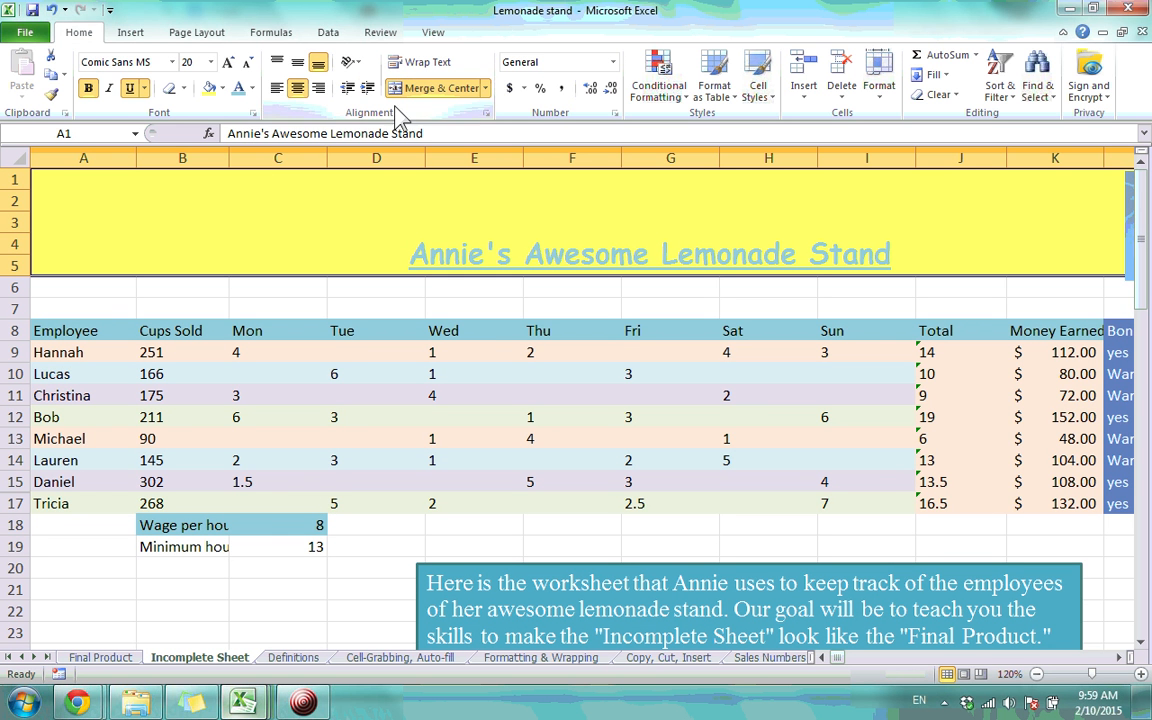
pyautogui.click(280, 64)
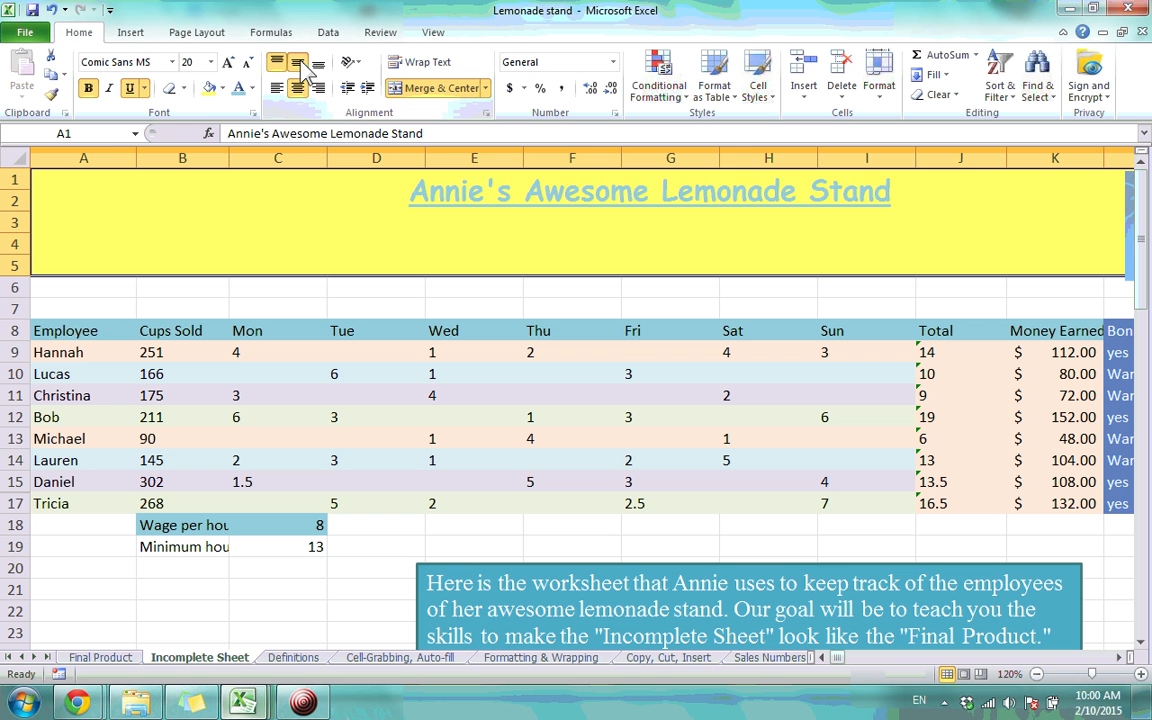
pyautogui.click(299, 63)
pyautogui.click(318, 64)
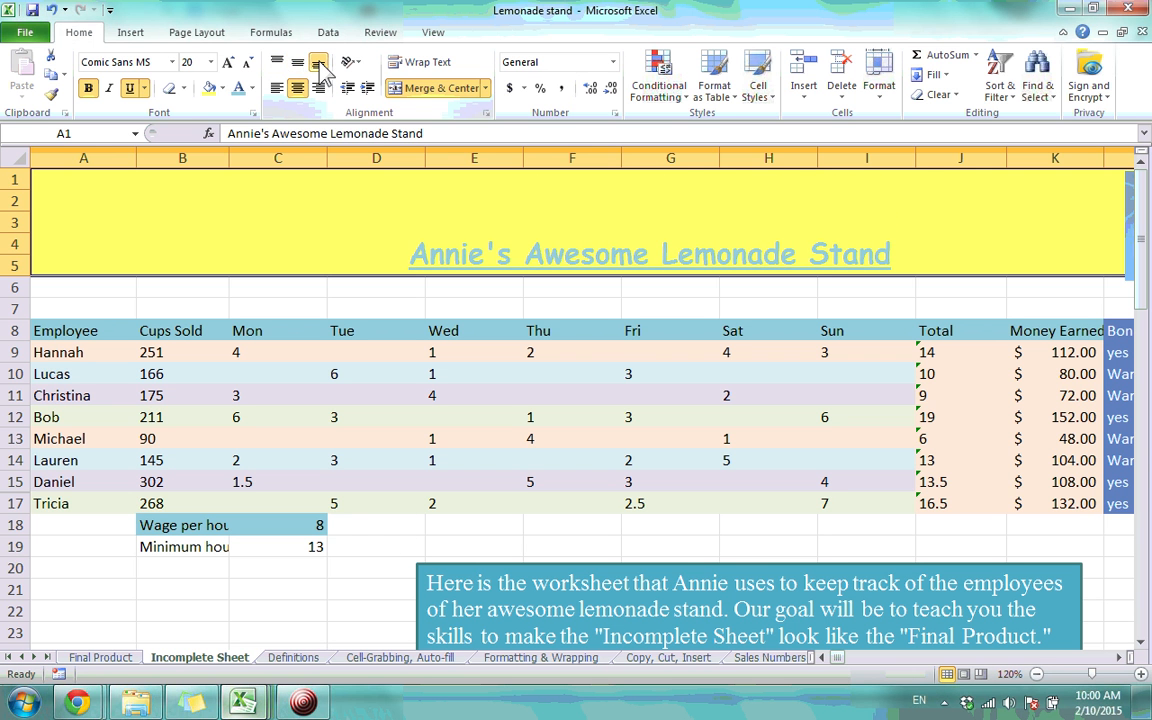
pyautogui.click(277, 88)
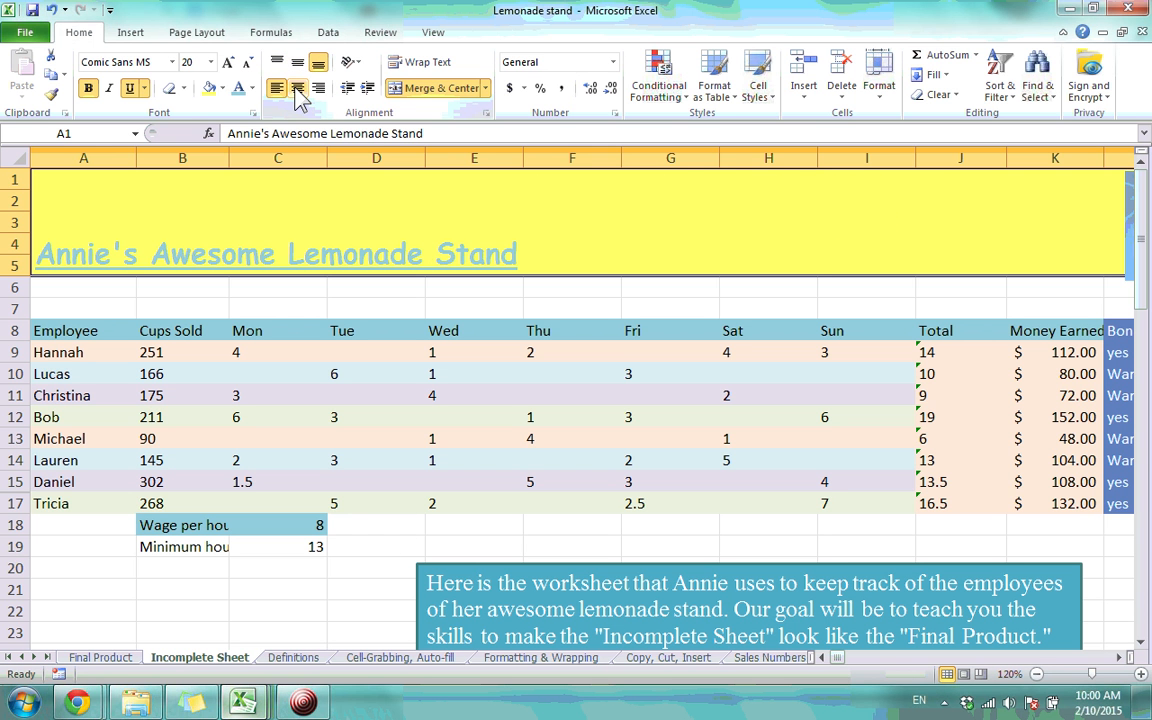
pyautogui.click(298, 90)
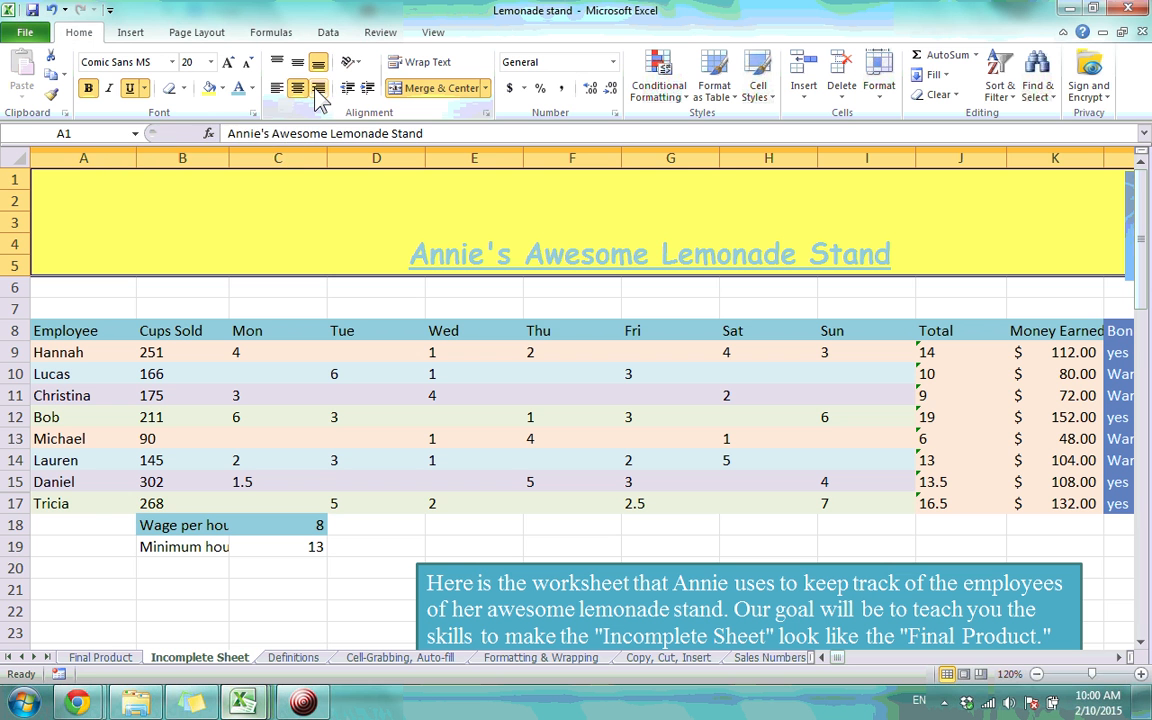
pyautogui.click(317, 89)
pyautogui.click(301, 89)
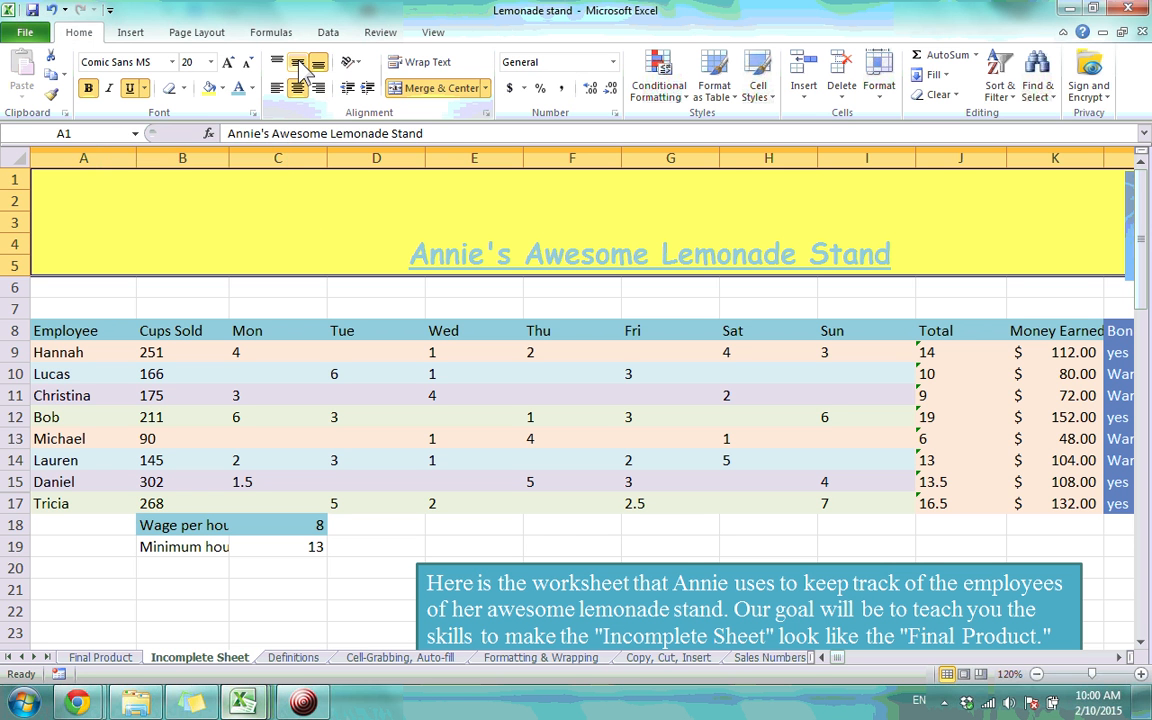
pyautogui.click(314, 88)
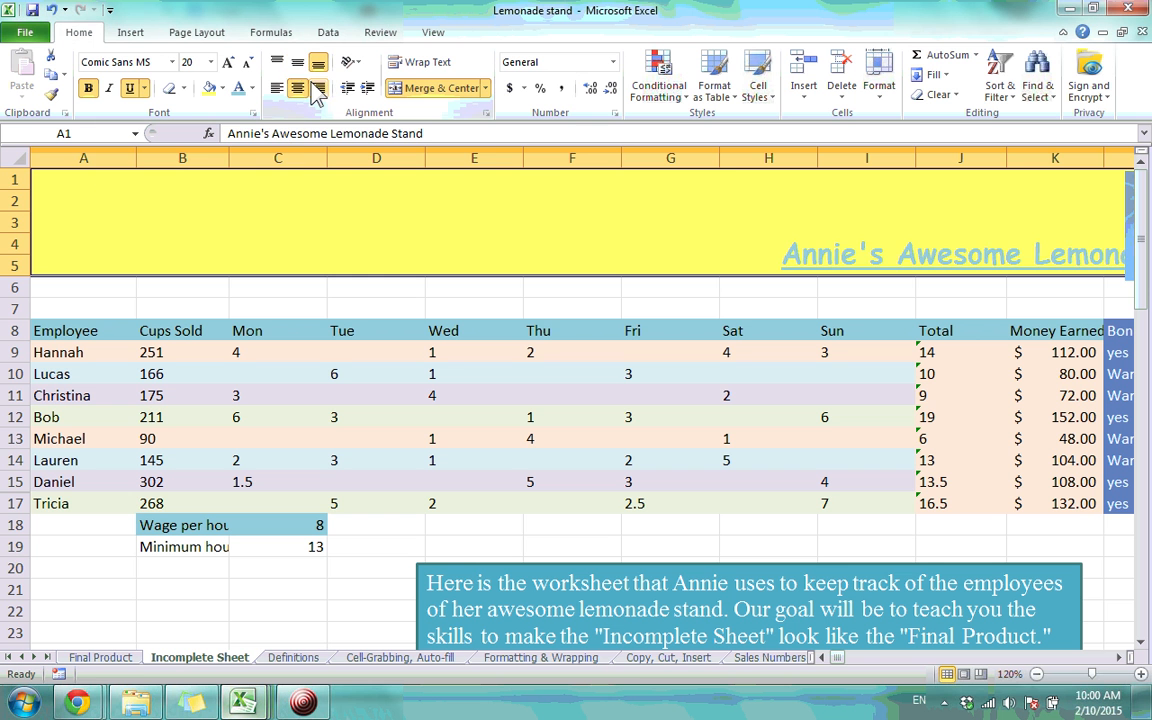
pyautogui.click(297, 88)
pyautogui.click(299, 63)
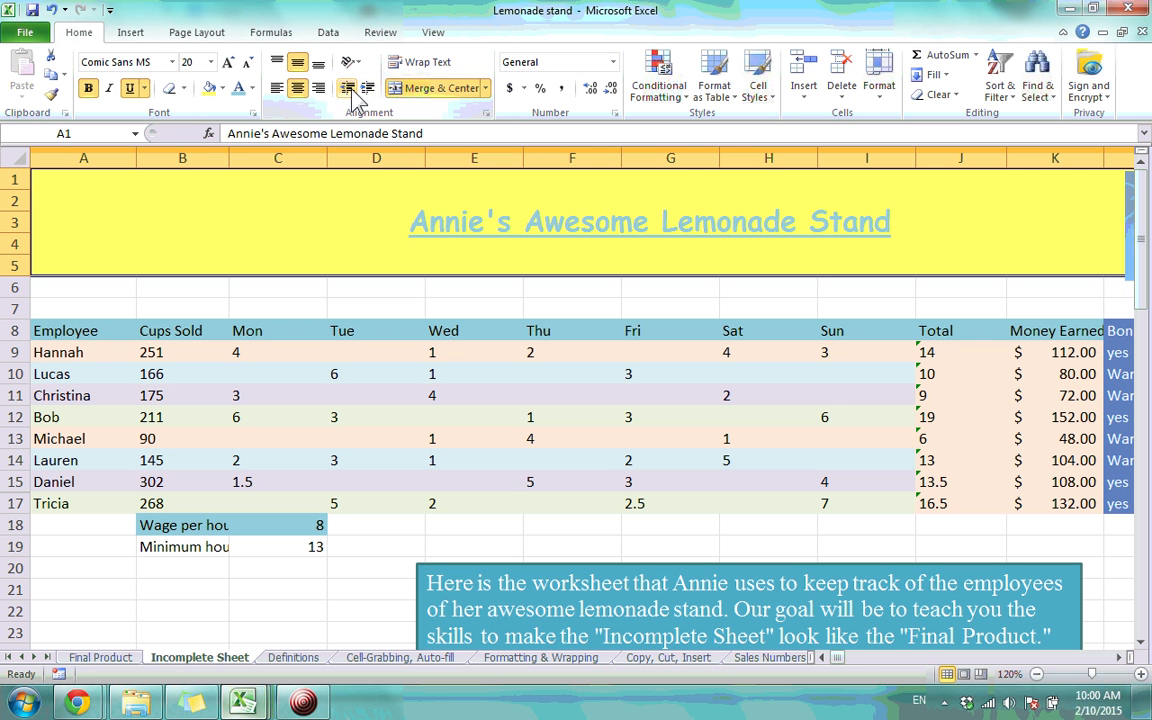
# Test indenting the title, then set it back to horizontal centre
pyautogui.click(349, 89)
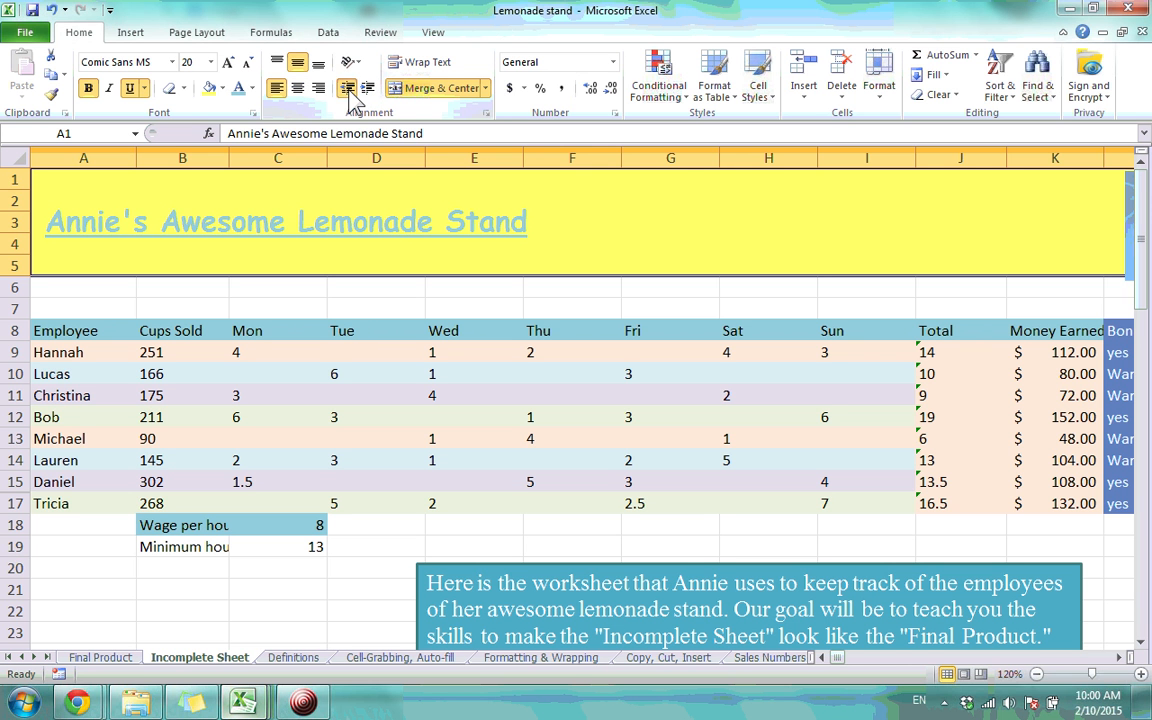
pyautogui.click(349, 89)
pyautogui.click(367, 89)
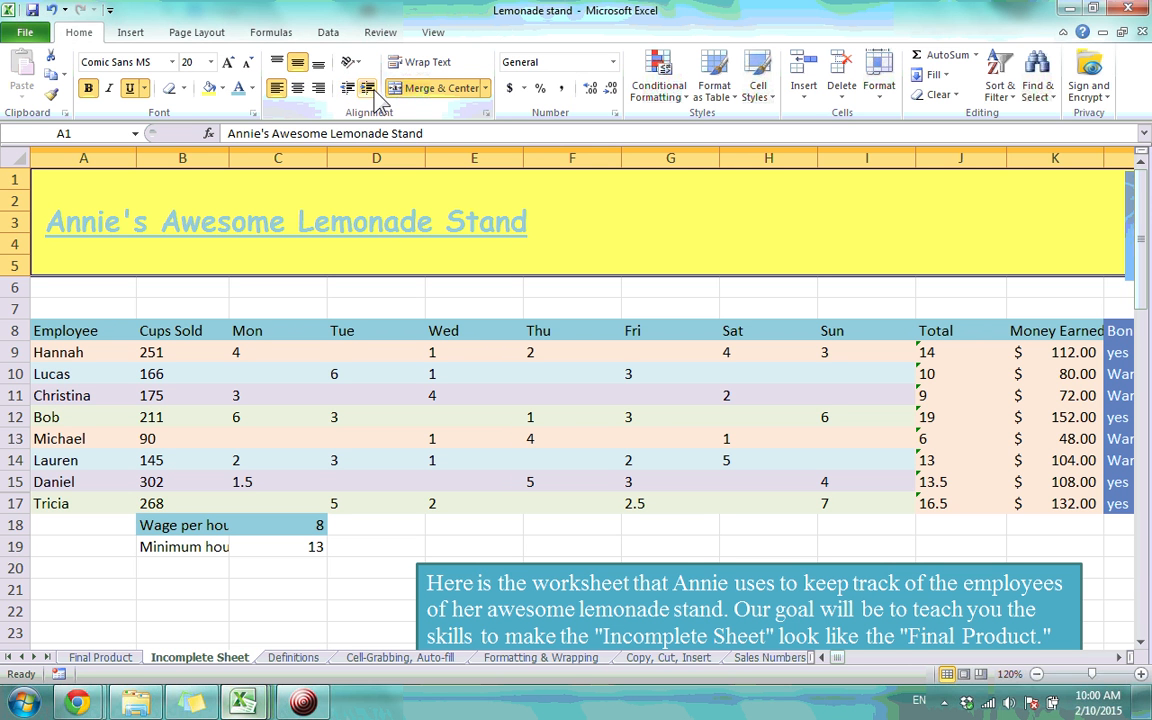
pyautogui.click(302, 88)
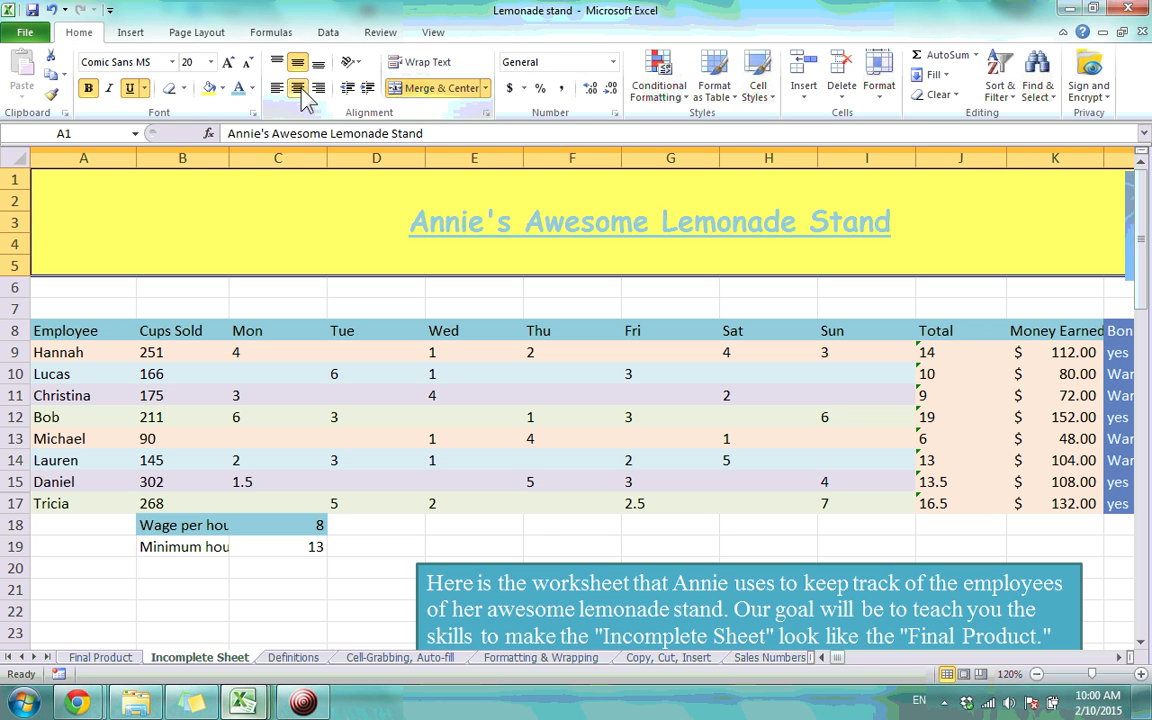
pyautogui.click(360, 66)
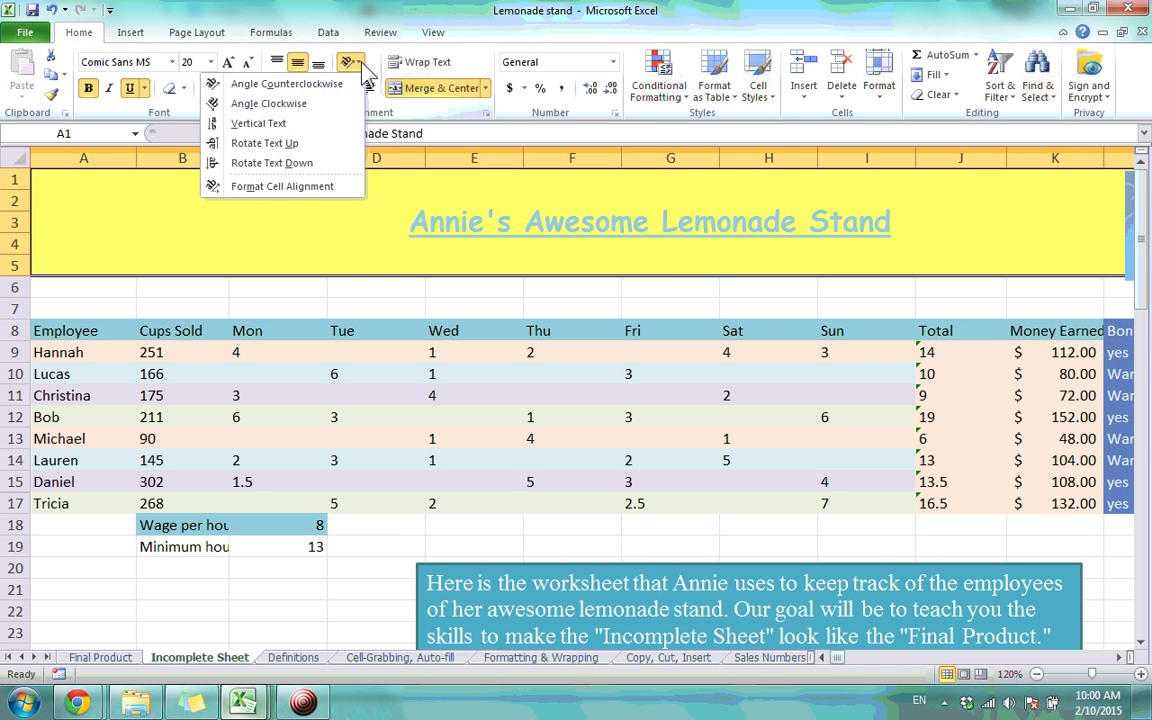
pyautogui.click(300, 104)
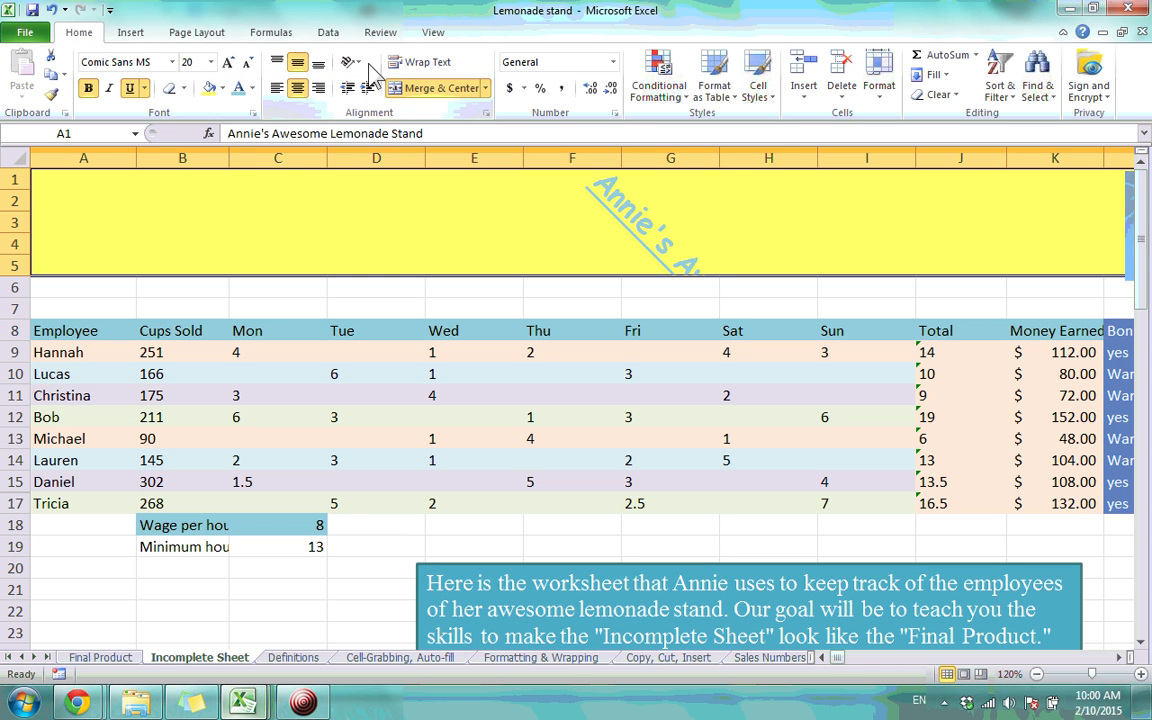
pyautogui.click(350, 62)
pyautogui.click(318, 163)
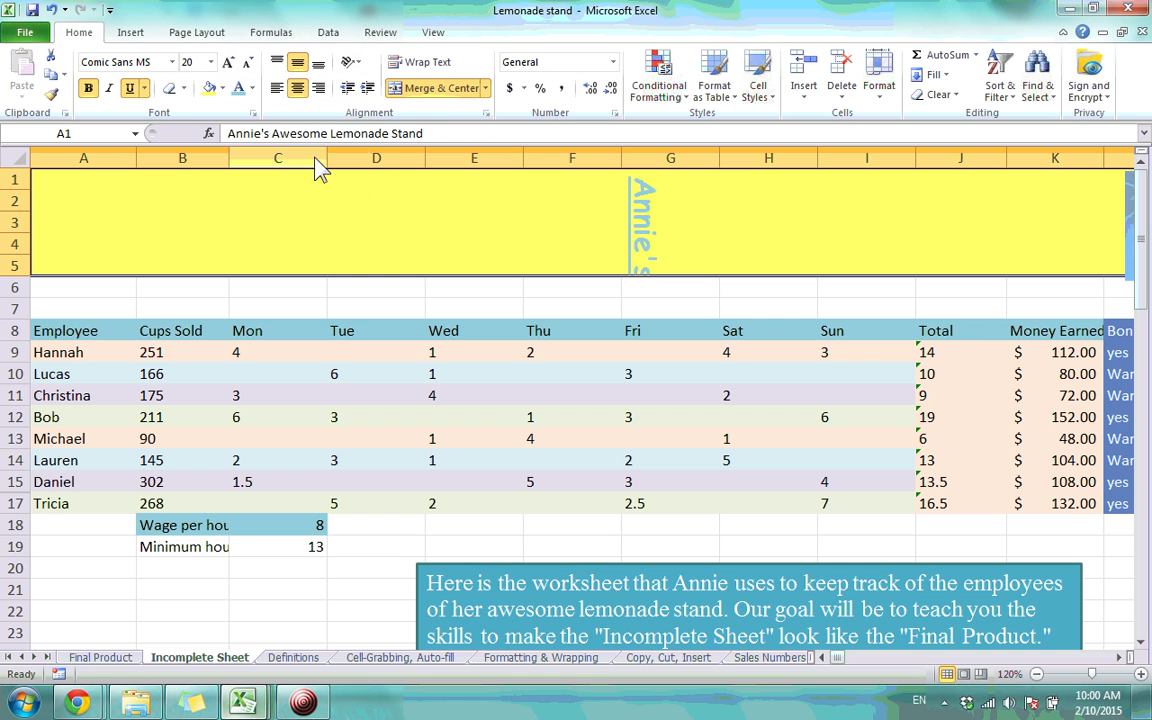
pyautogui.click(350, 62)
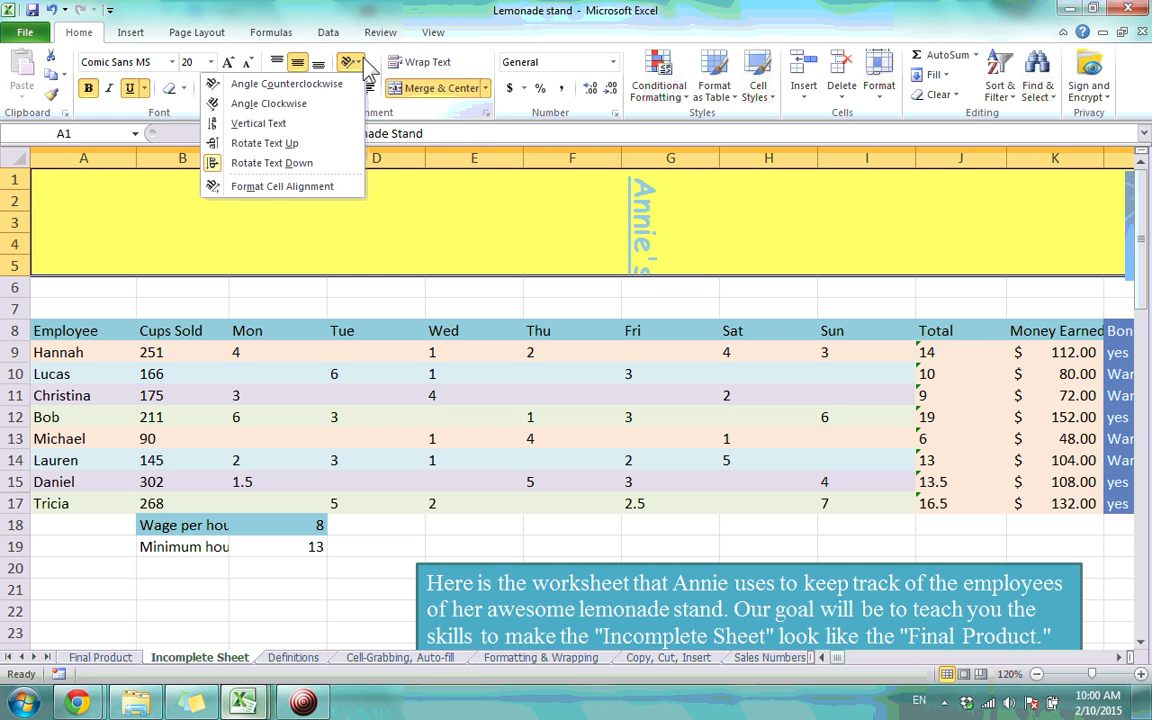
pyautogui.click(316, 190)
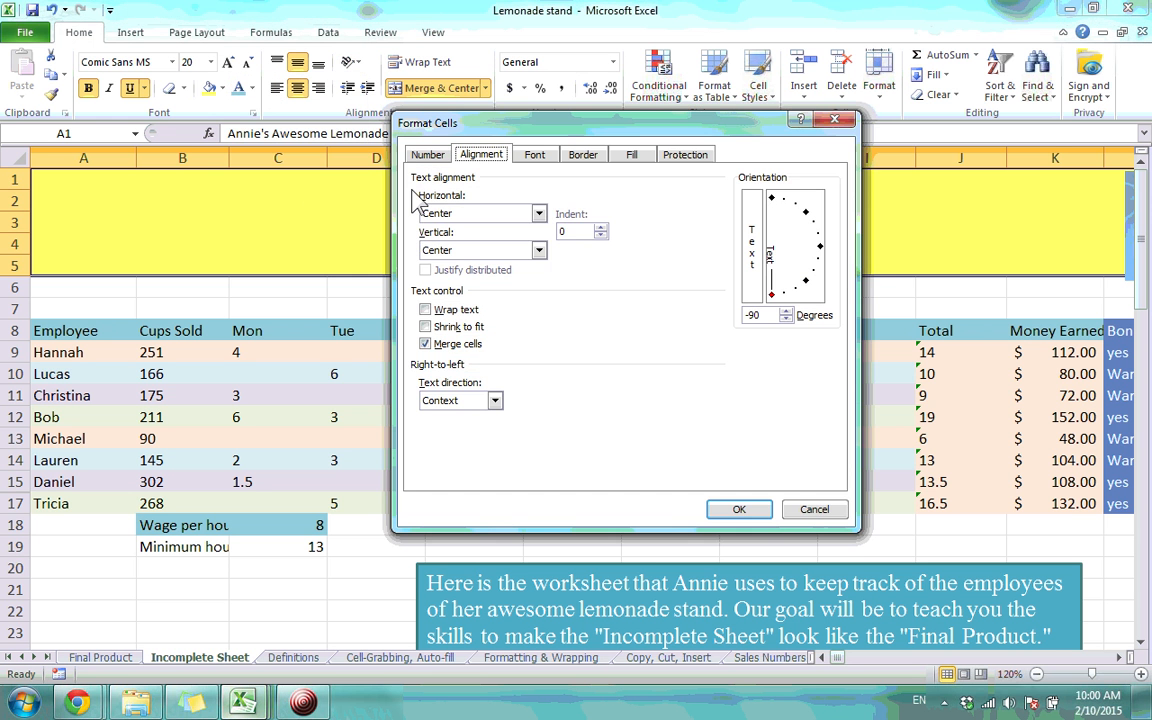
pyautogui.click(834, 120)
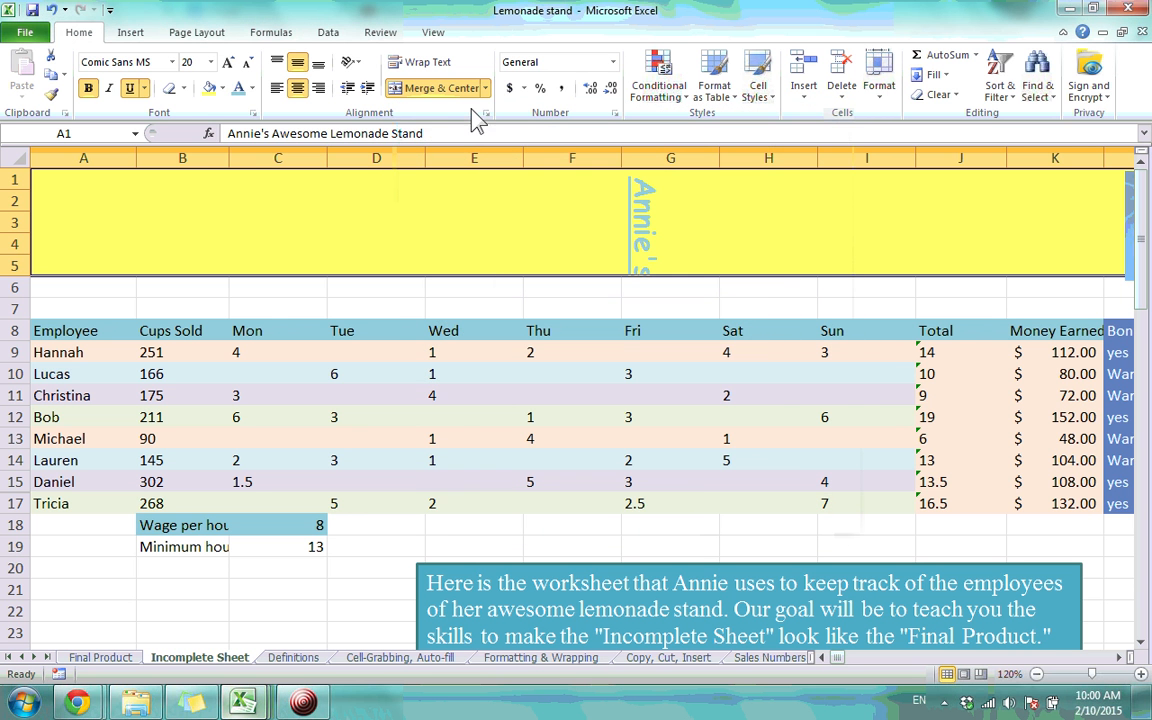
pyautogui.click(350, 62)
pyautogui.click(320, 188)
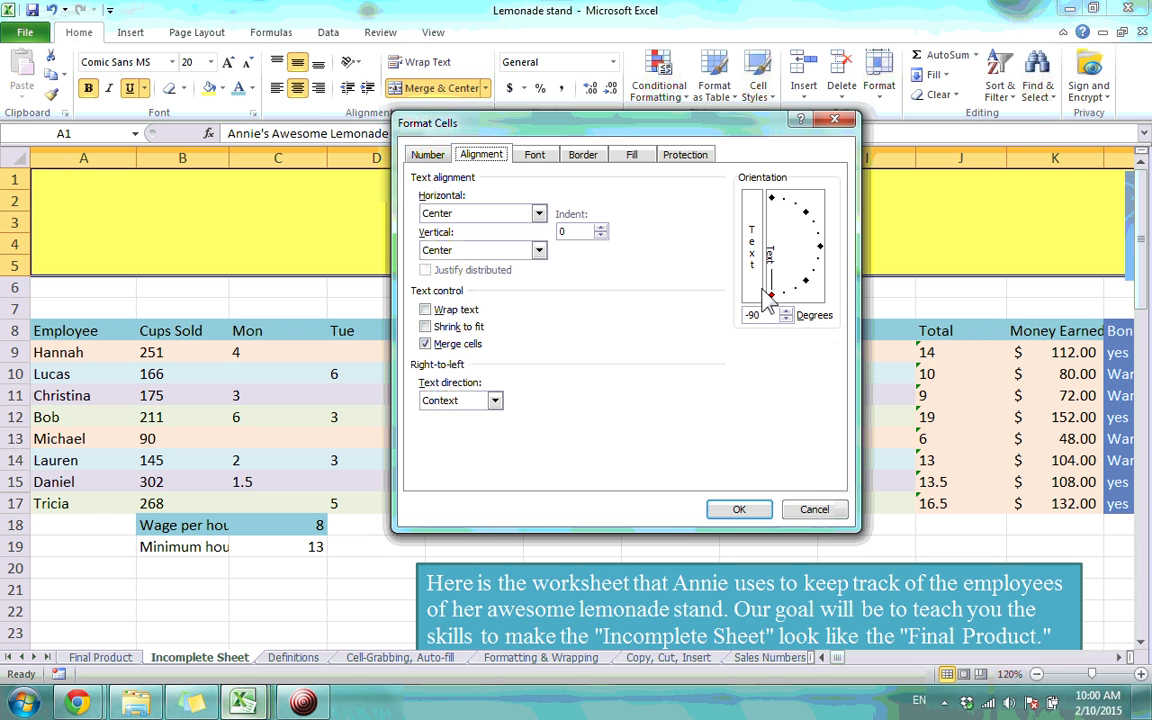
pyautogui.moveTo(770, 298)
pyautogui.mouseDown()
pyautogui.moveTo(807, 285)
pyautogui.moveTo(820, 262)
pyautogui.moveTo(811, 223)
pyautogui.moveTo(819, 279)
pyautogui.moveTo(813, 233)
pyautogui.moveTo(810, 250)
pyautogui.moveTo(812, 232)
pyautogui.moveTo(795, 222)
pyautogui.moveTo(818, 249)
pyautogui.mouseUp()
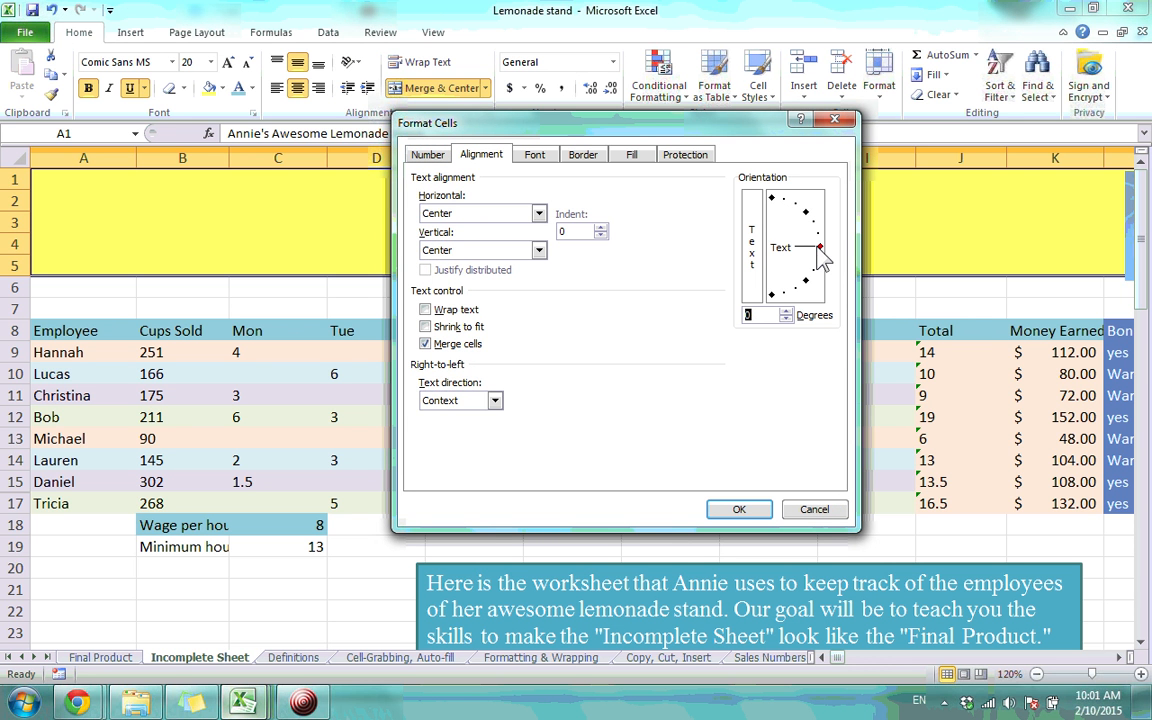
pyautogui.click(739, 509)
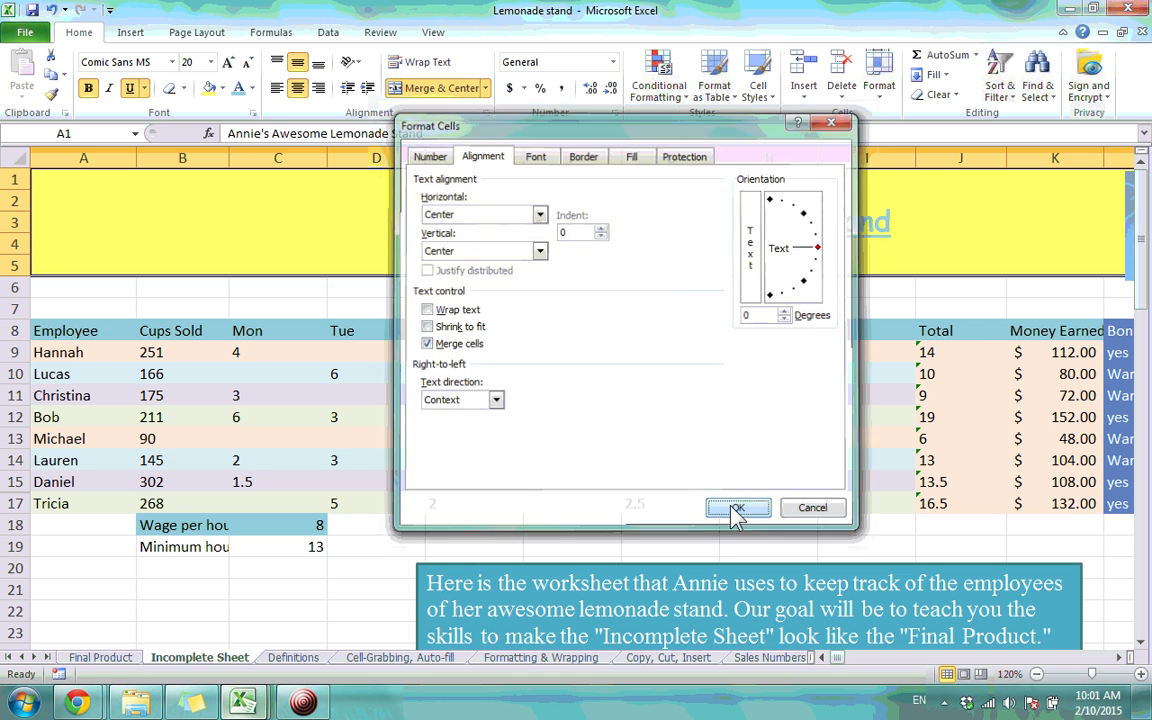
pyautogui.click(351, 62)
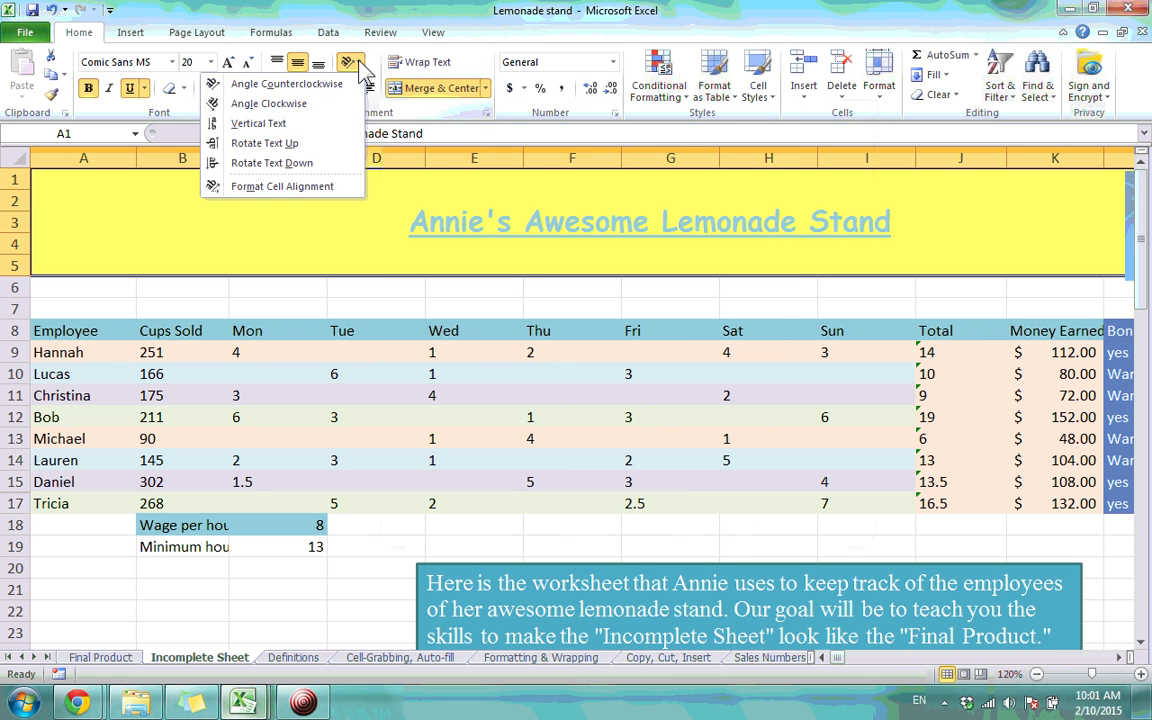
pyautogui.click(328, 146)
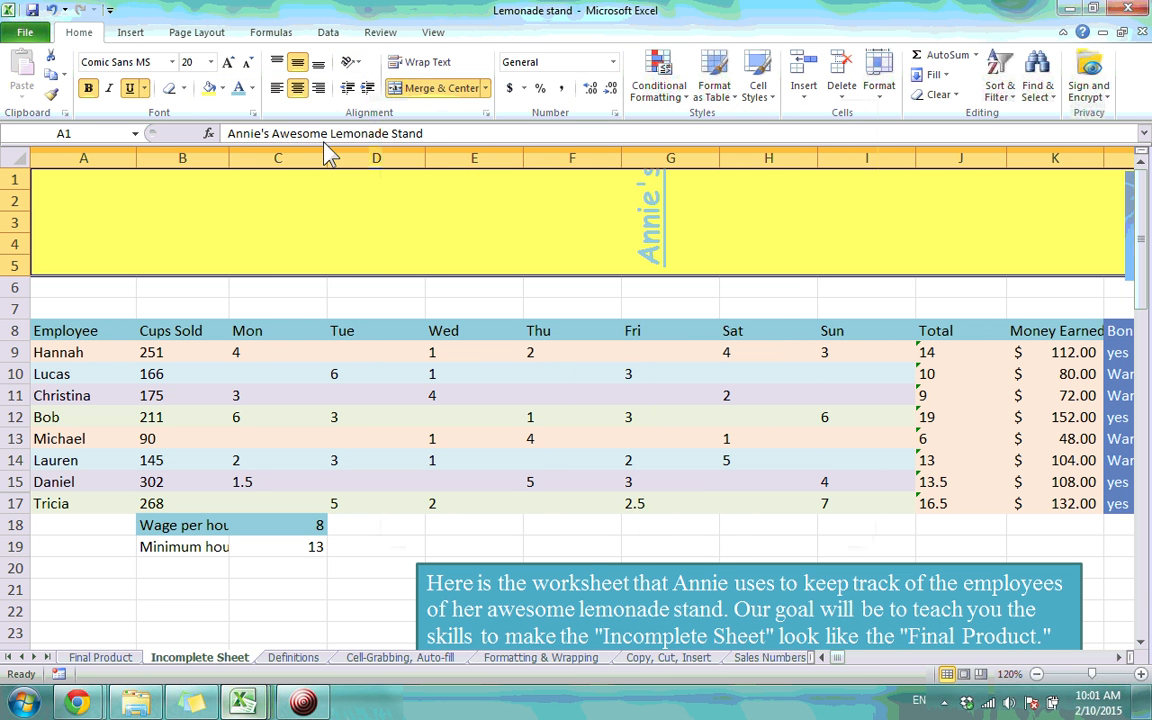
pyautogui.click(363, 62)
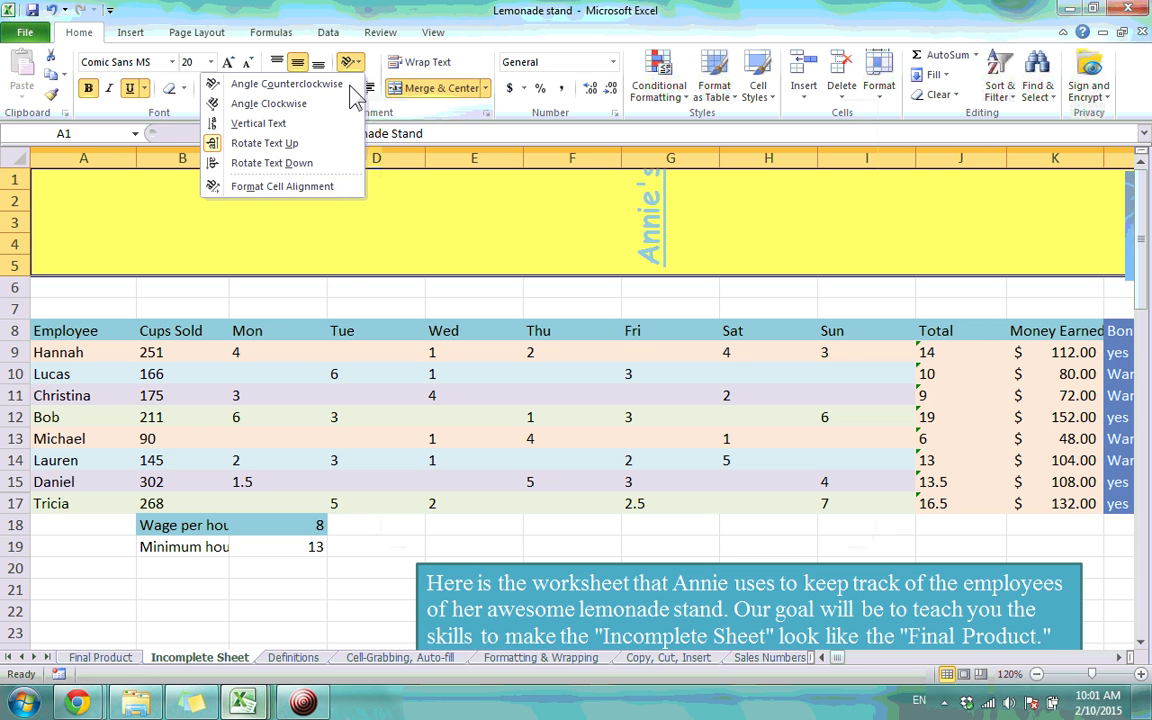
pyautogui.click(478, 241)
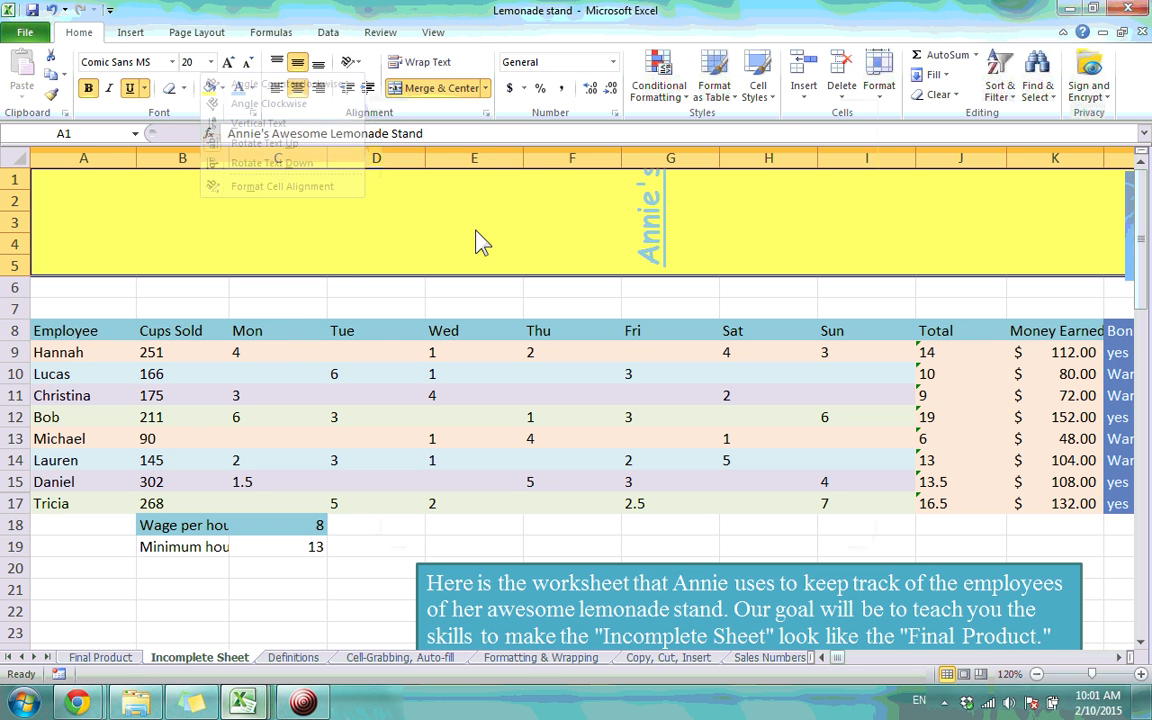
pyautogui.click(351, 66)
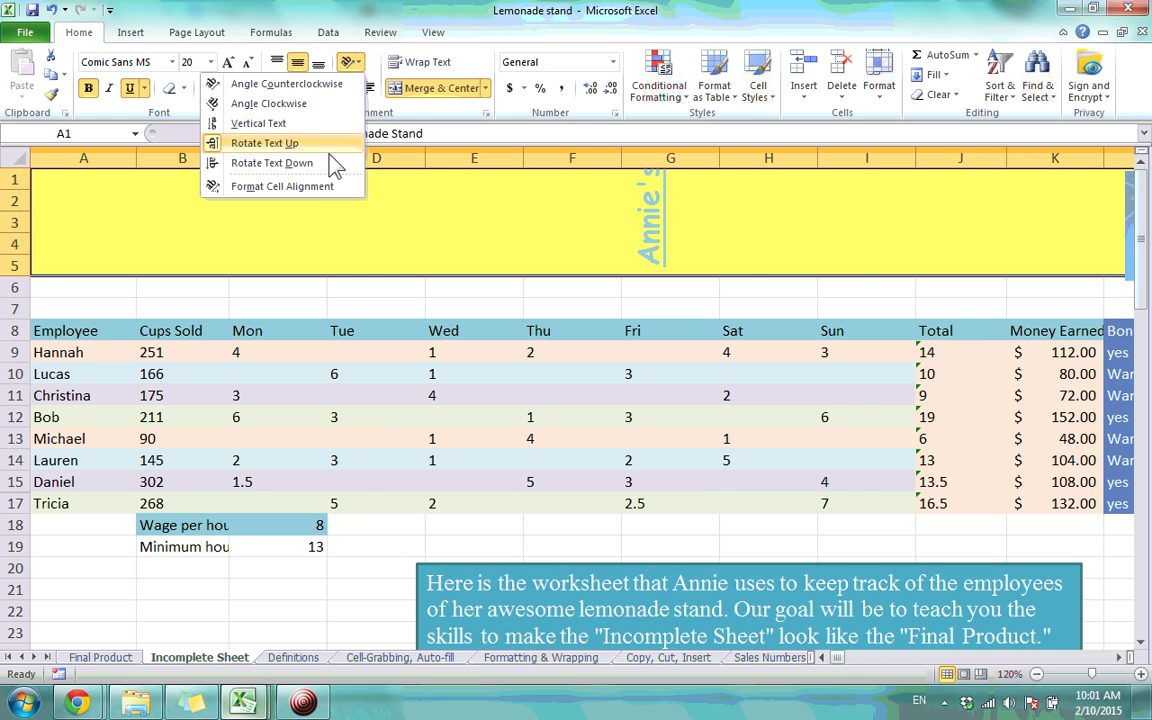
pyautogui.click(318, 186)
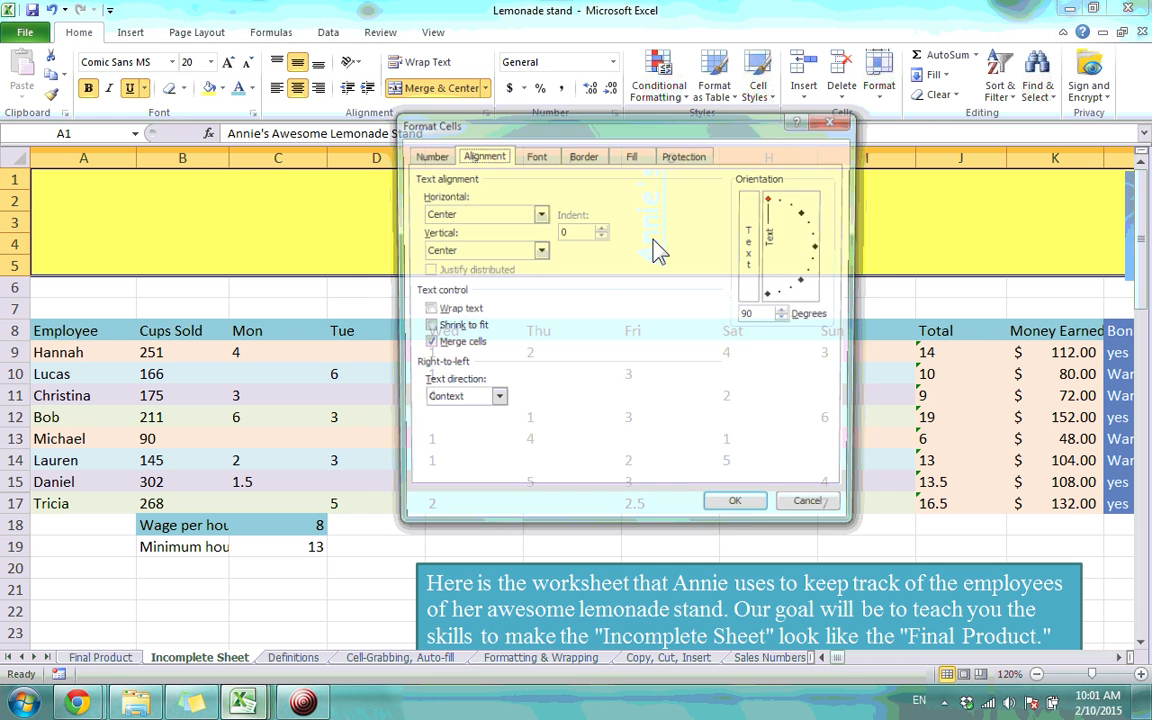
pyautogui.click(821, 247)
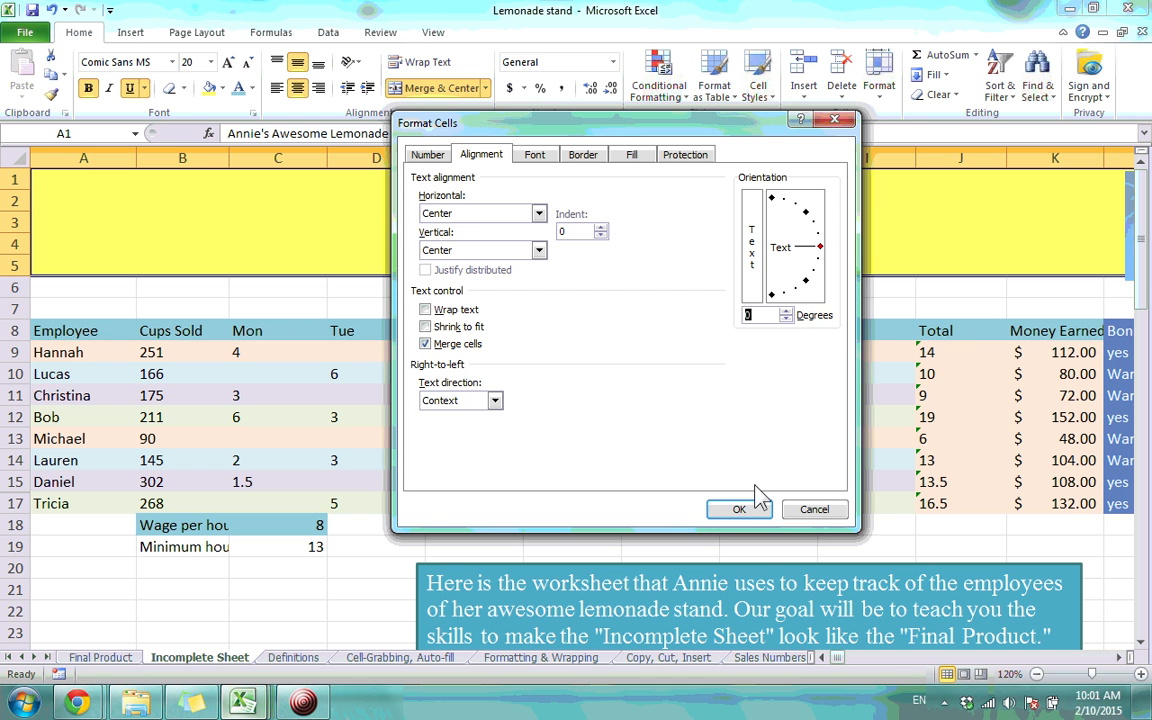
pyautogui.click(738, 510)
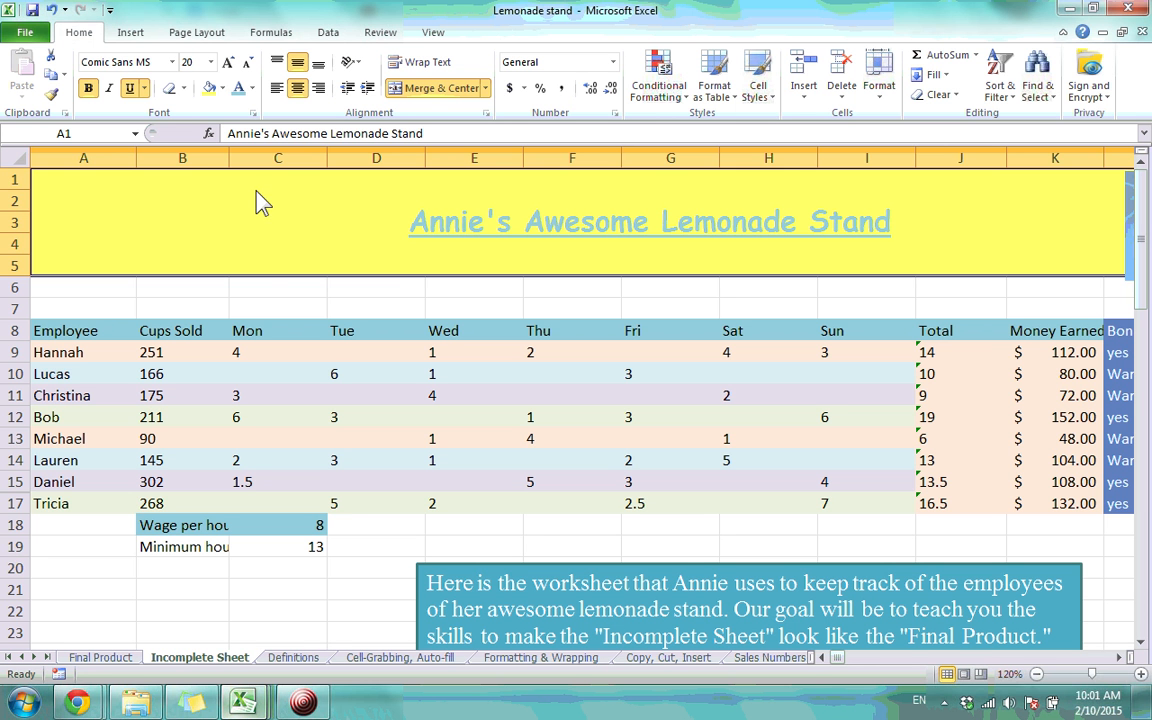
# Compare against the Final Product sheet and zoom the Incomplete Sheet out to 100%
pyautogui.click(280, 287)
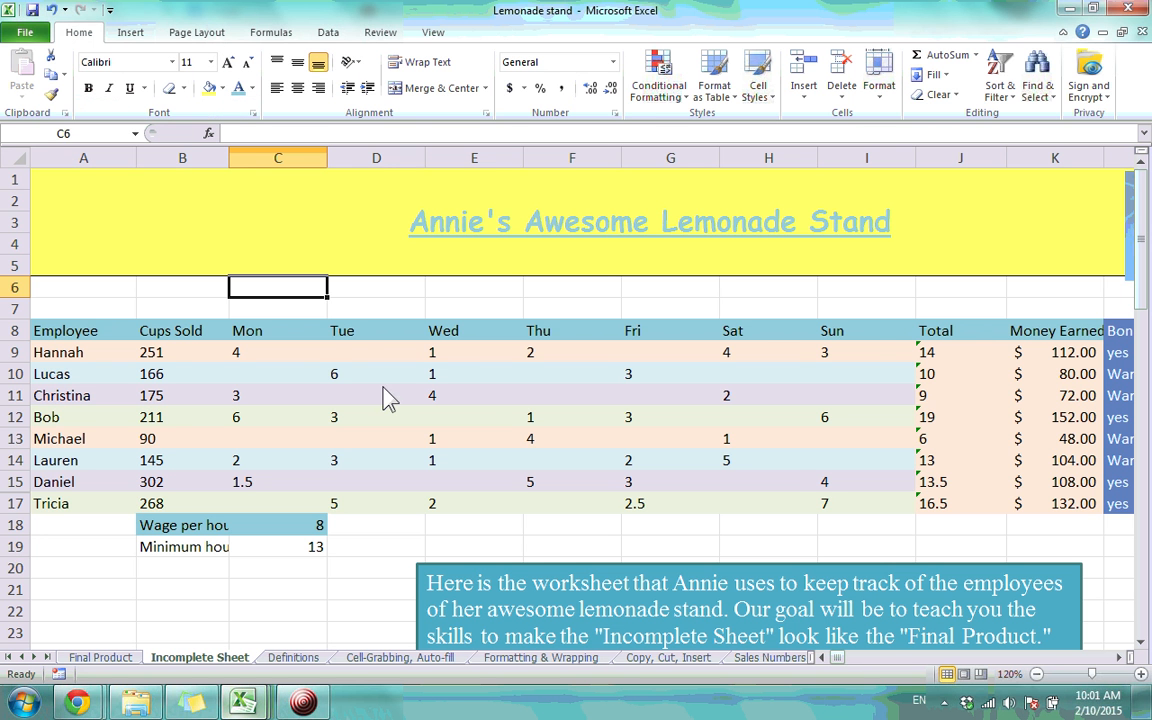
pyautogui.click(97, 657)
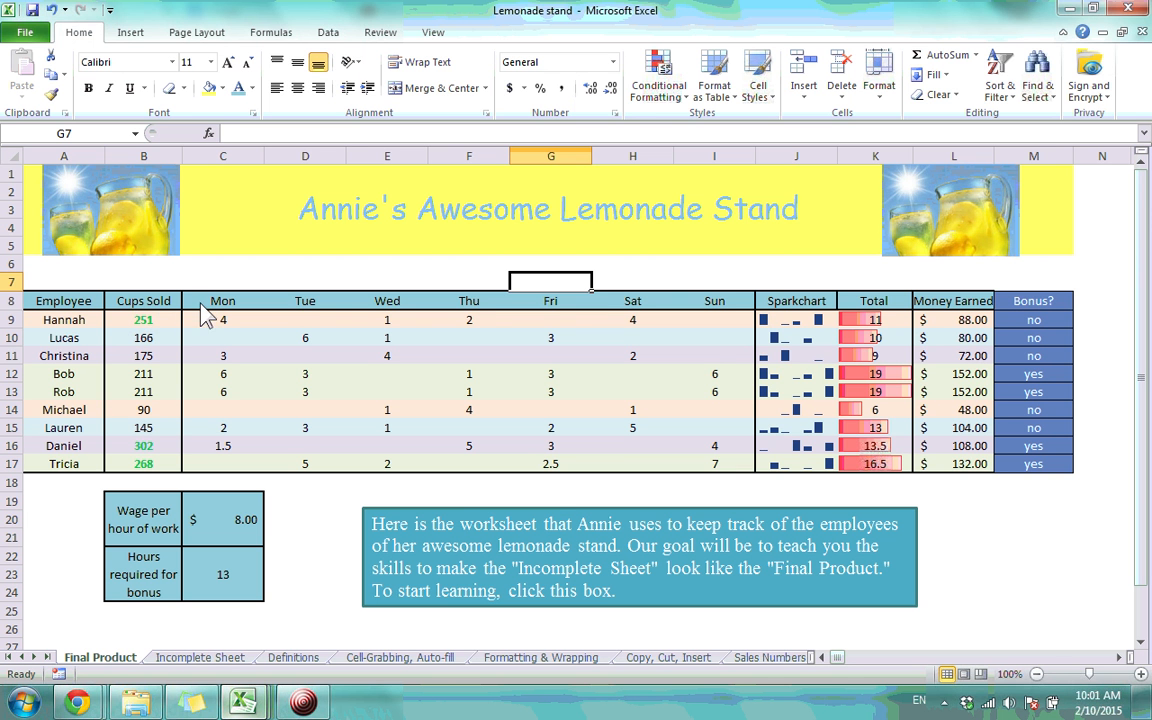
pyautogui.click(200, 658)
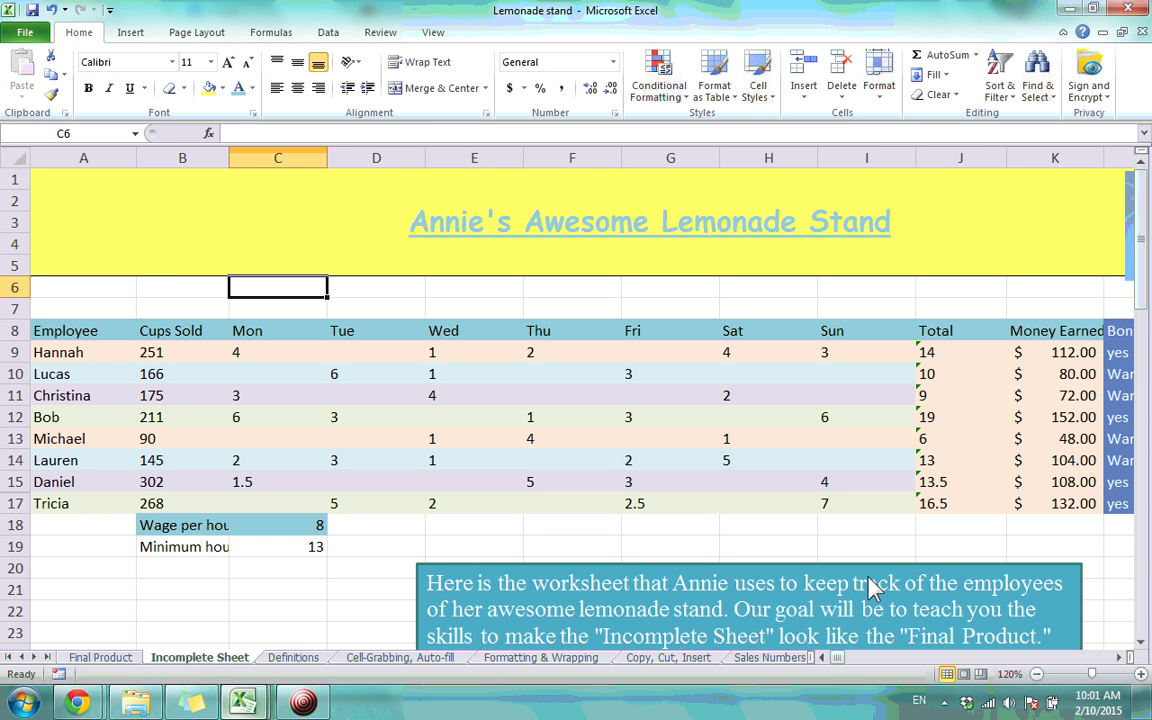
pyautogui.click(1037, 674)
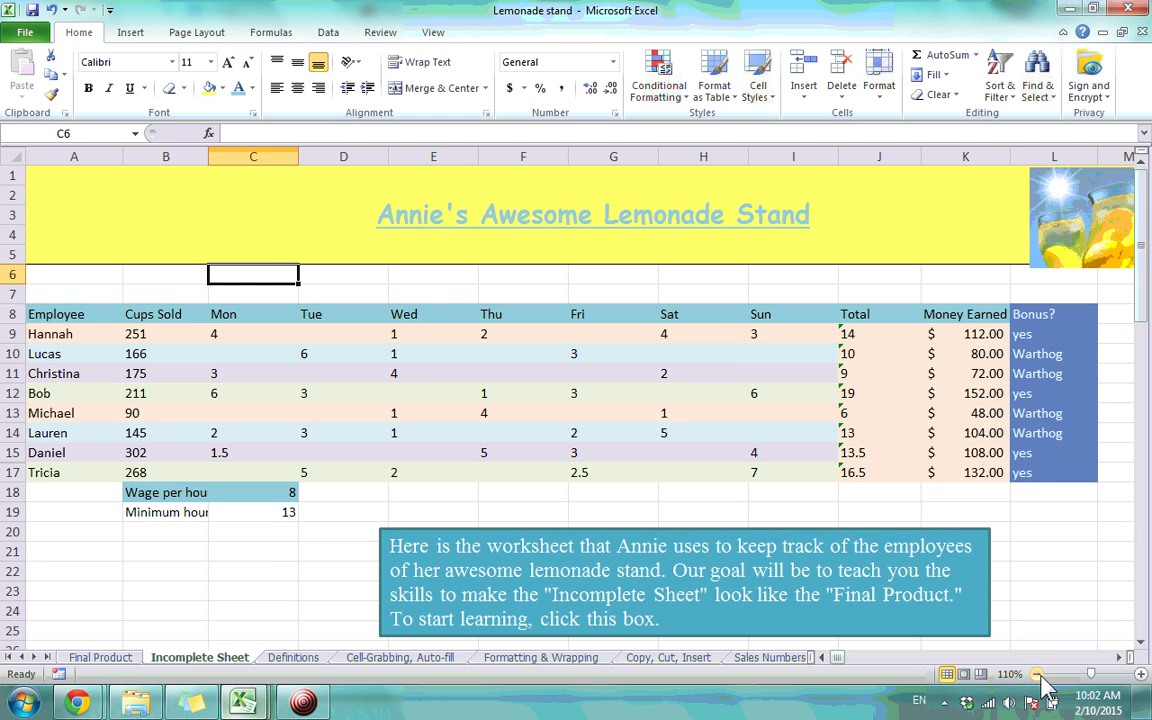
pyautogui.click(1038, 675)
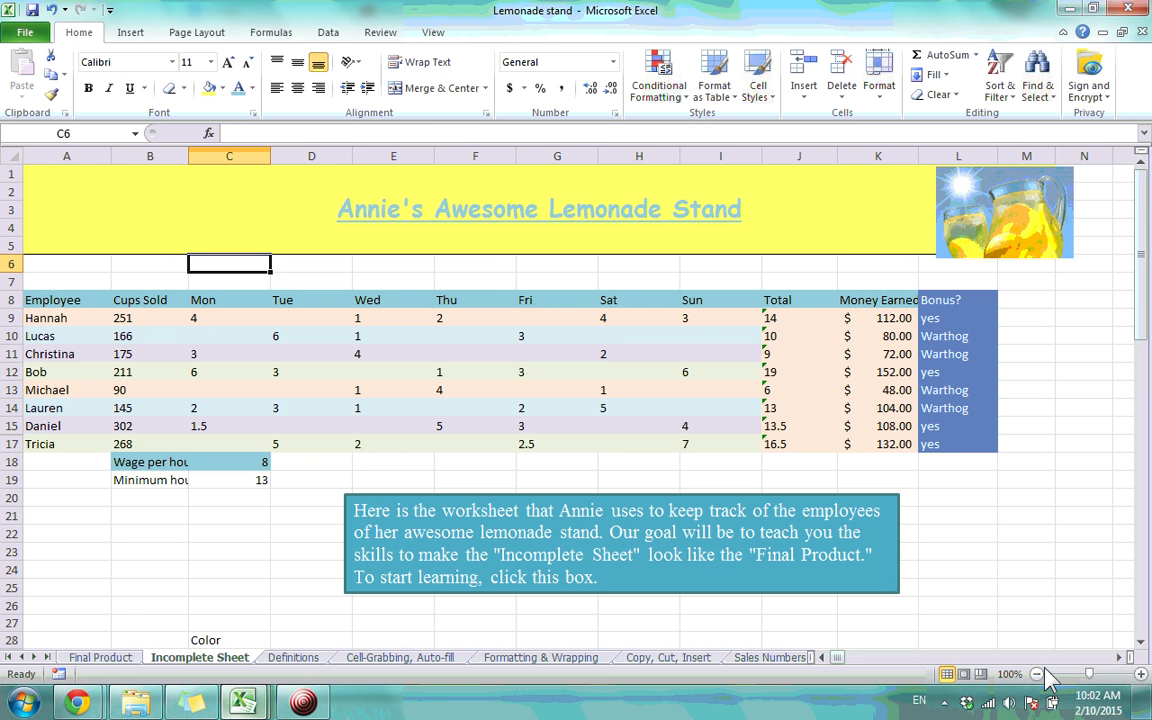
pyautogui.click(108, 656)
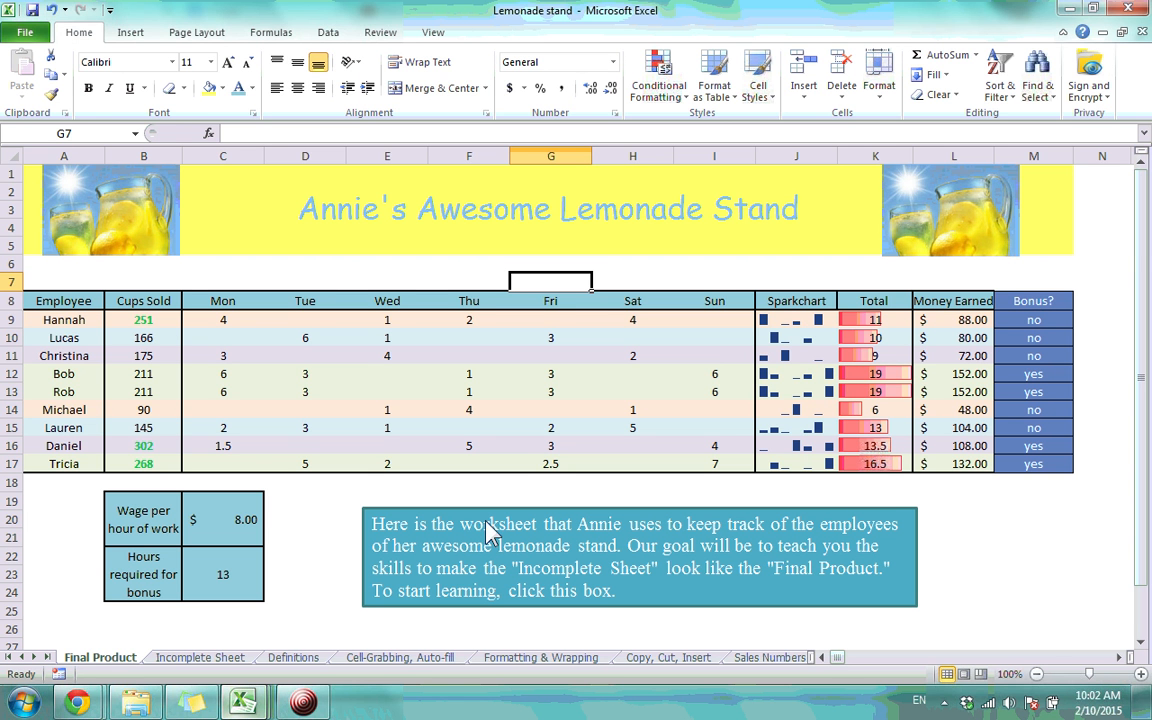
pyautogui.click(244, 659)
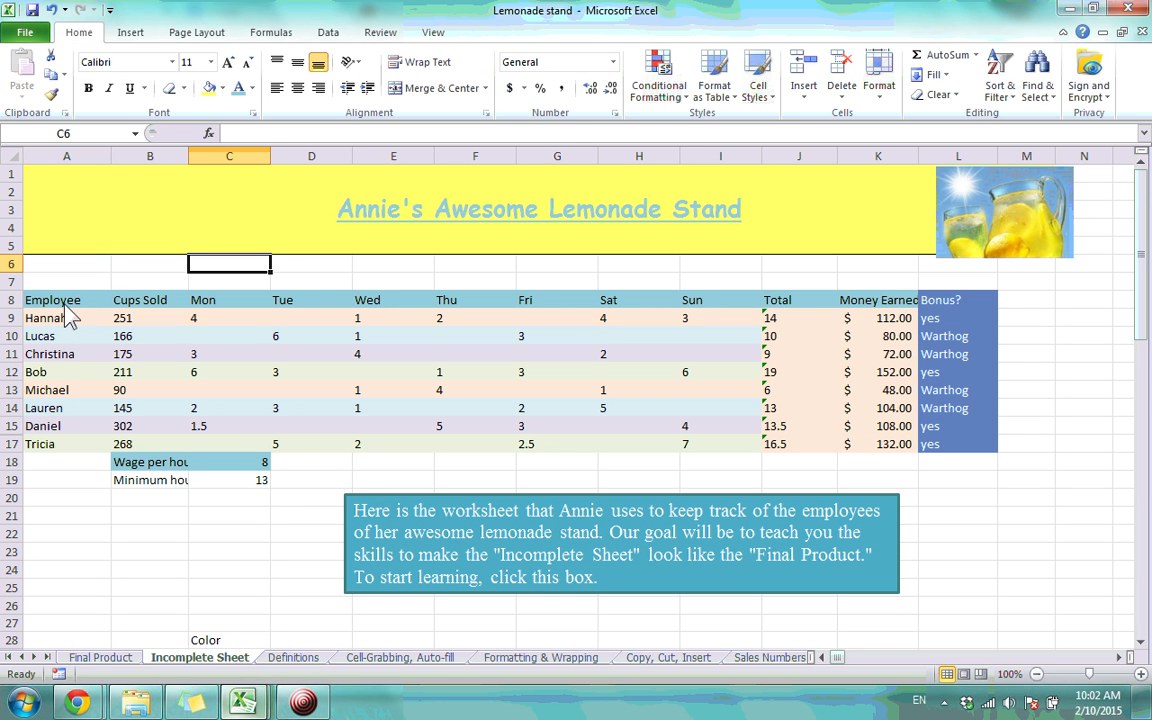
# Add a Bottom Border under header row A8:L8, Employee through Bonus?
pyautogui.moveTo(45, 300); pyautogui.dragTo(950, 300)
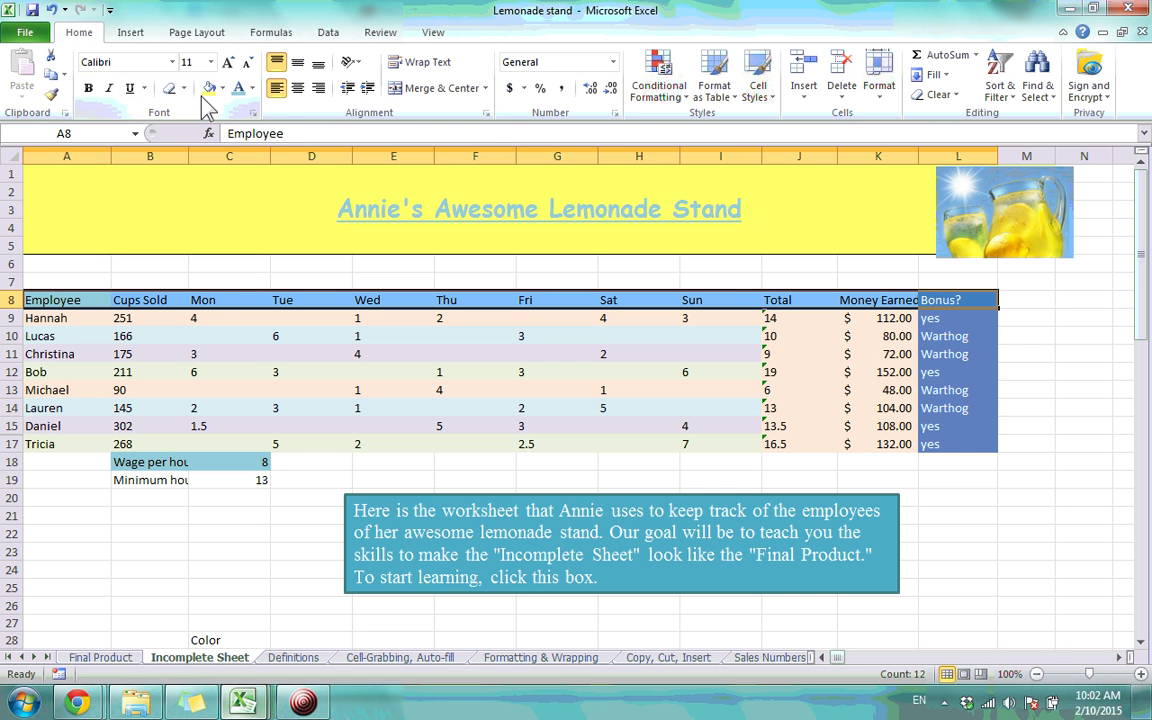
pyautogui.click(290, 355)
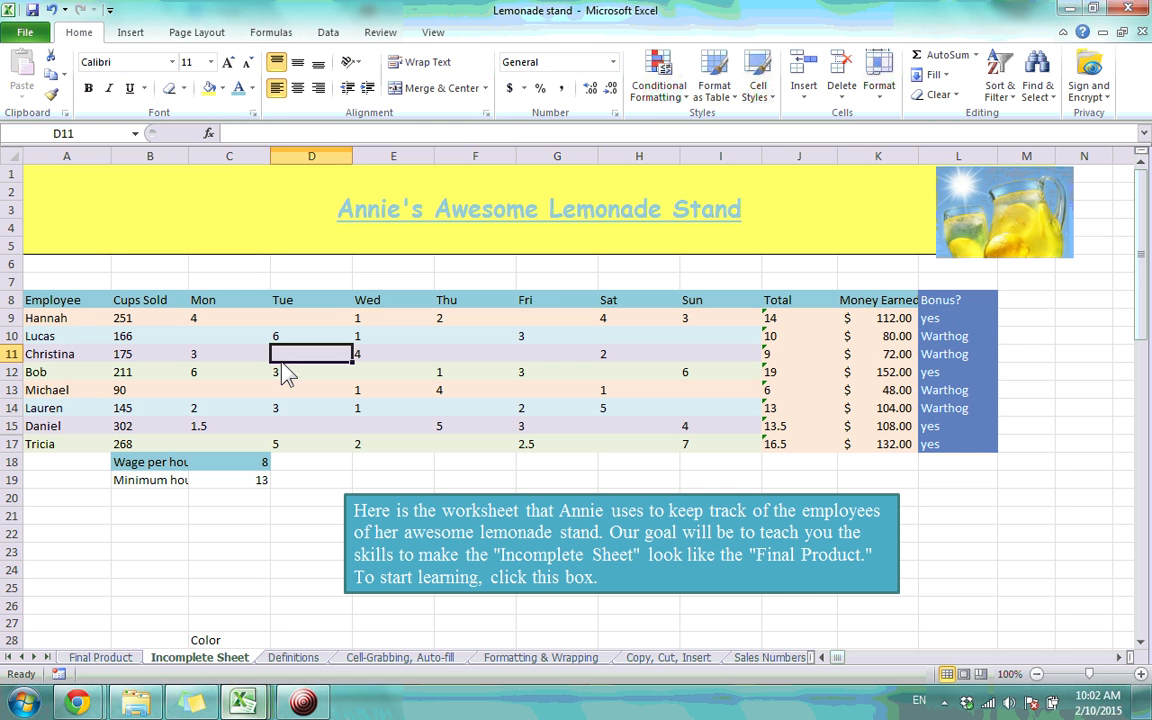
pyautogui.moveTo(45, 300); pyautogui.dragTo(950, 302)
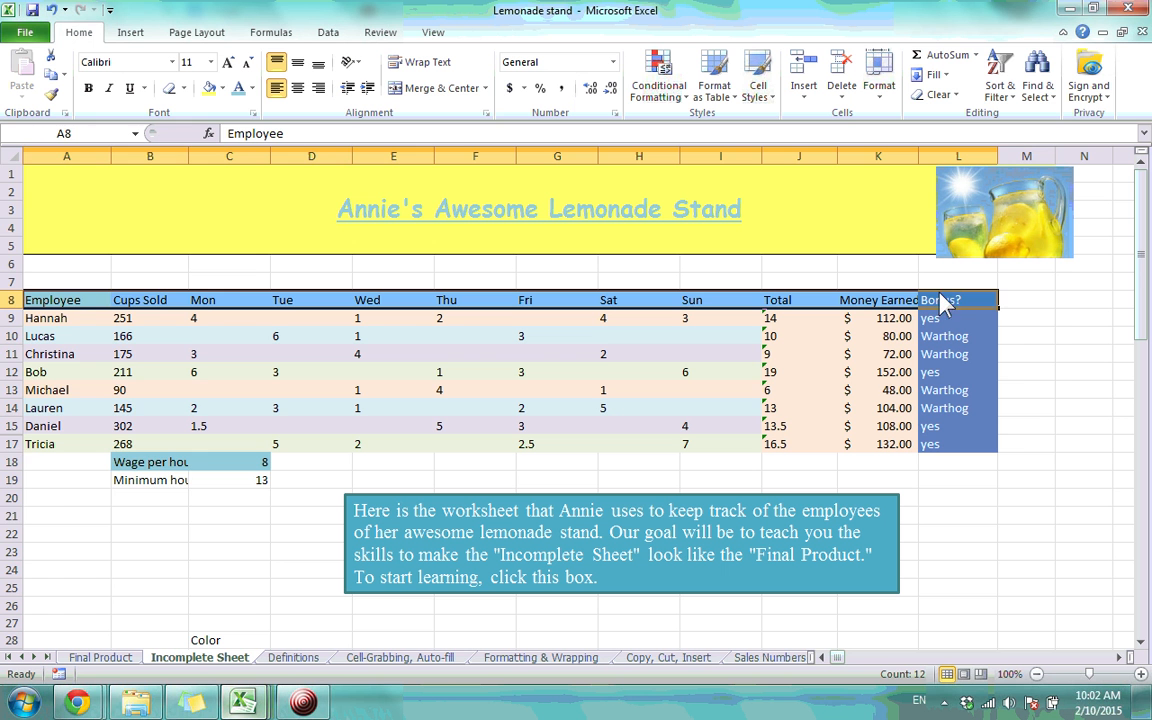
pyautogui.click(183, 88)
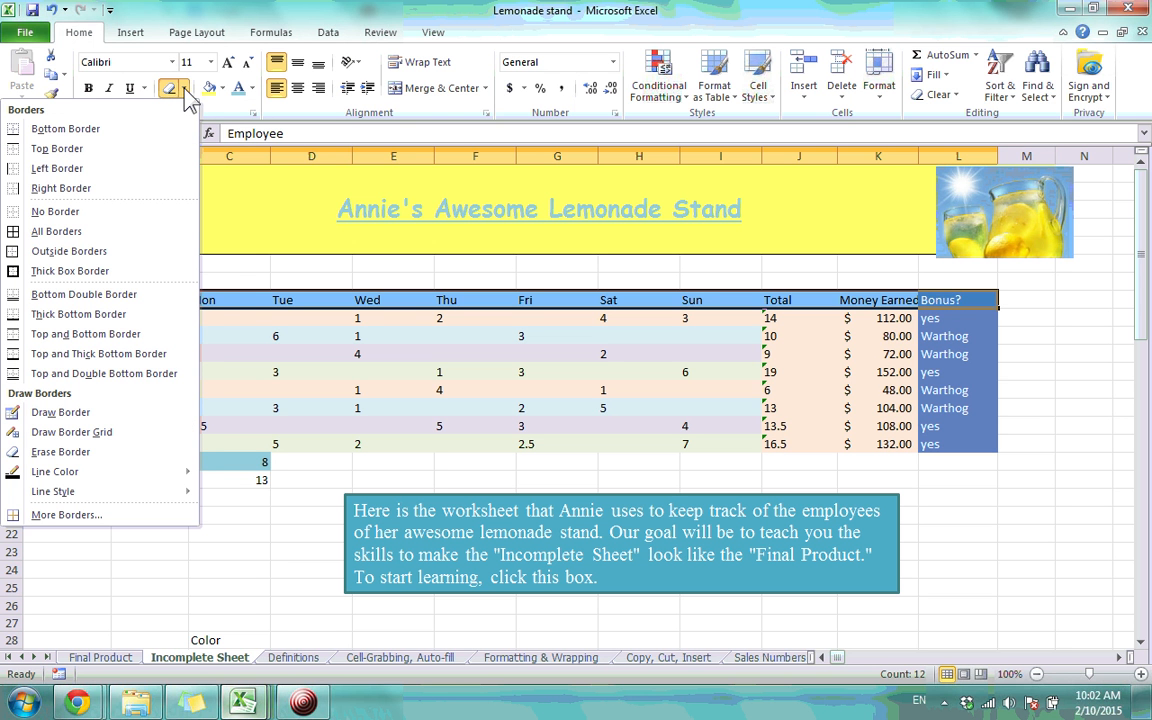
pyautogui.click(172, 90)
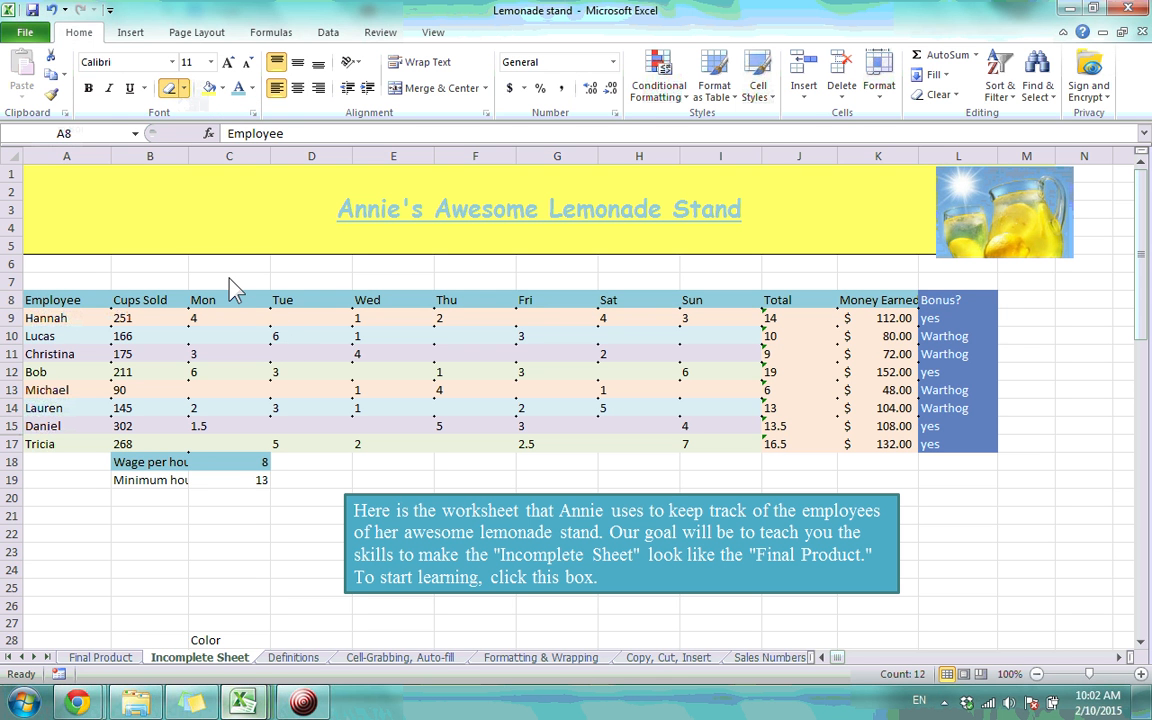
pyautogui.click(185, 88)
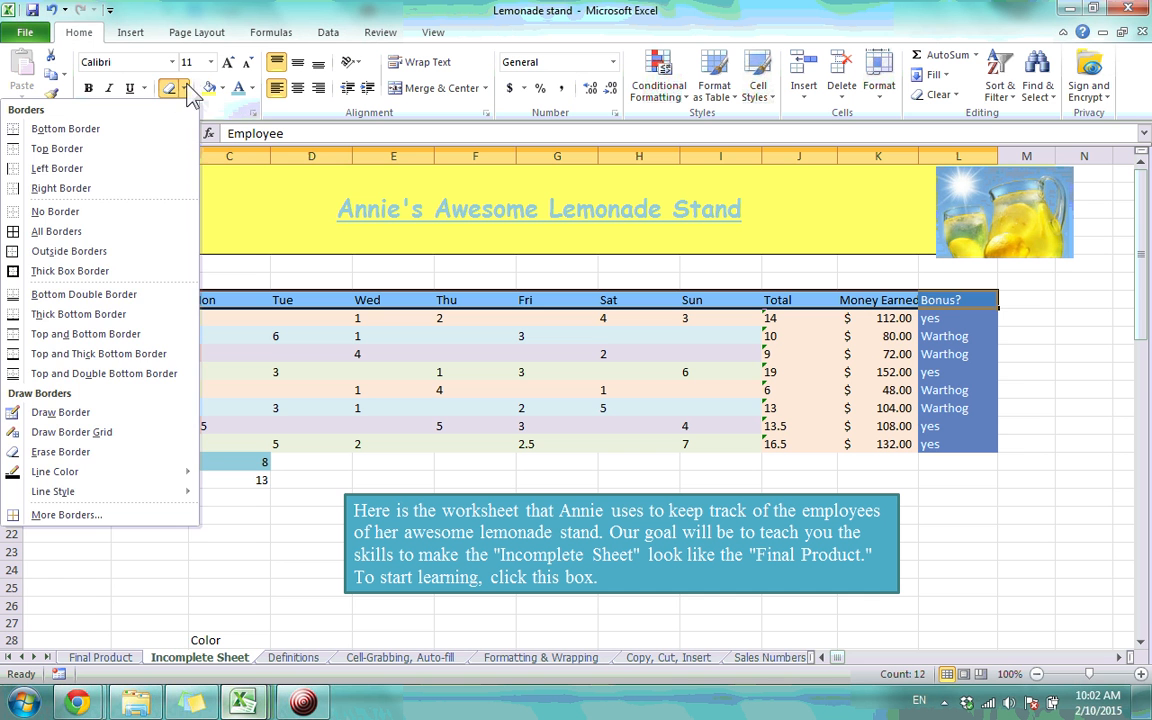
pyautogui.click(160, 130)
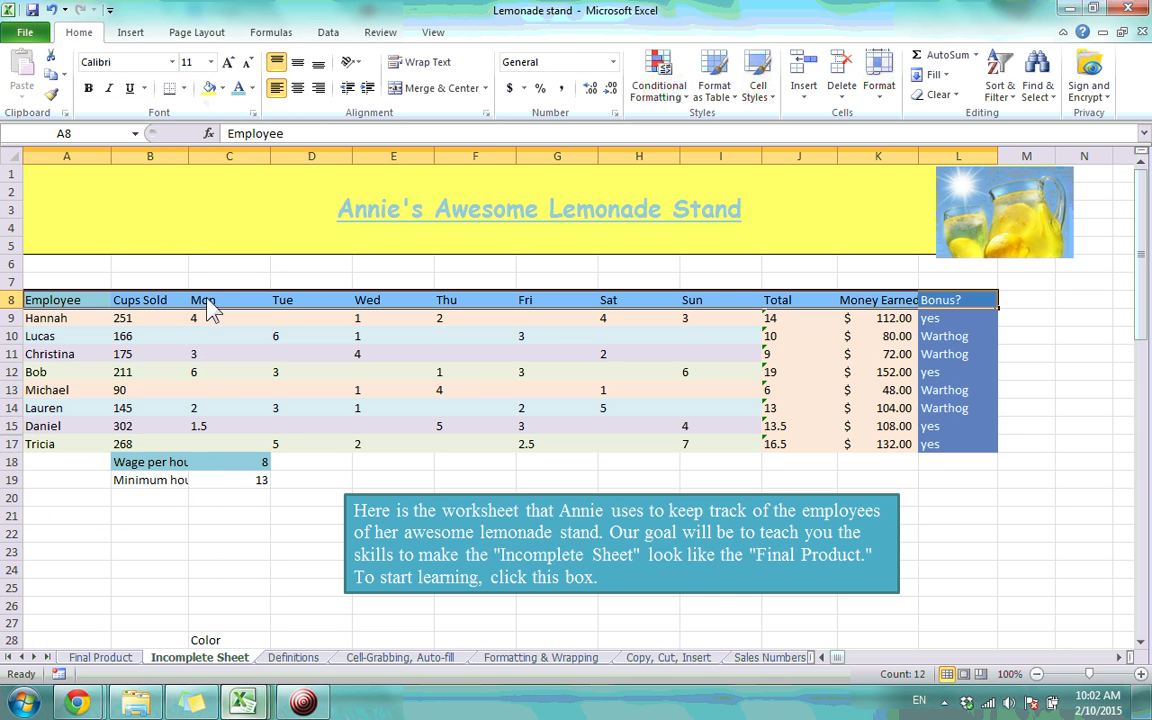
pyautogui.click(205, 372)
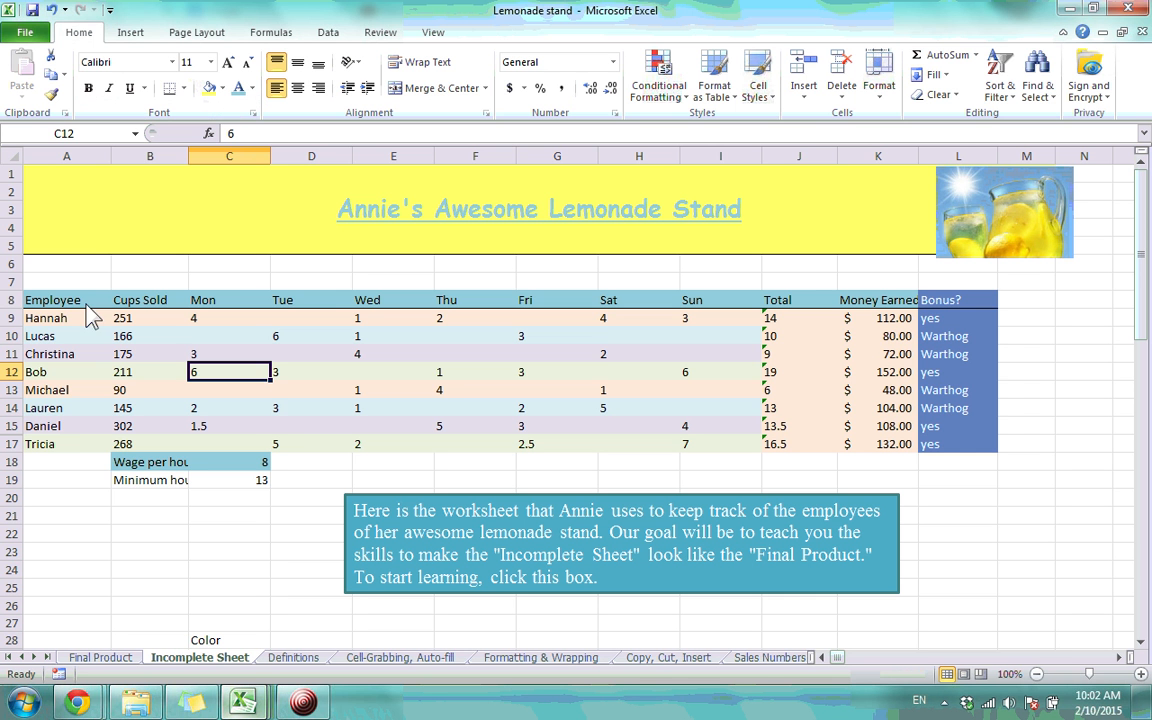
# Apply All Borders, then a Thick Box Border, to Employee cells A8:A17
pyautogui.moveTo(85, 300); pyautogui.dragTo(85, 452)
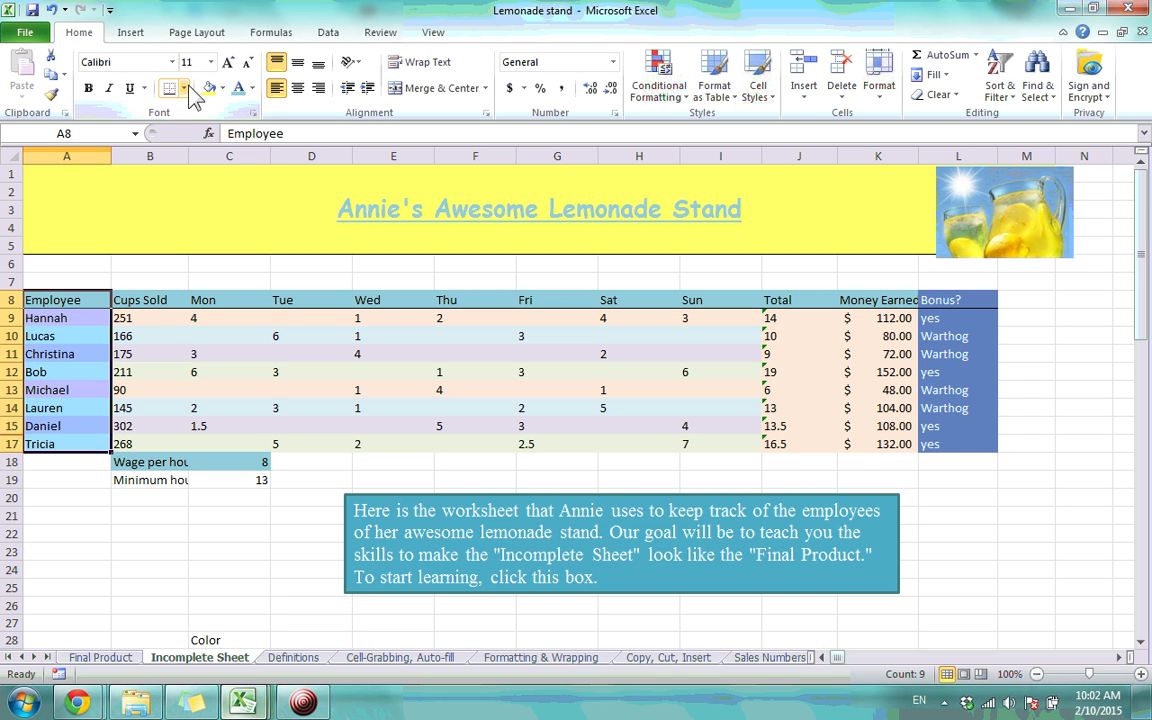
pyautogui.click(183, 88)
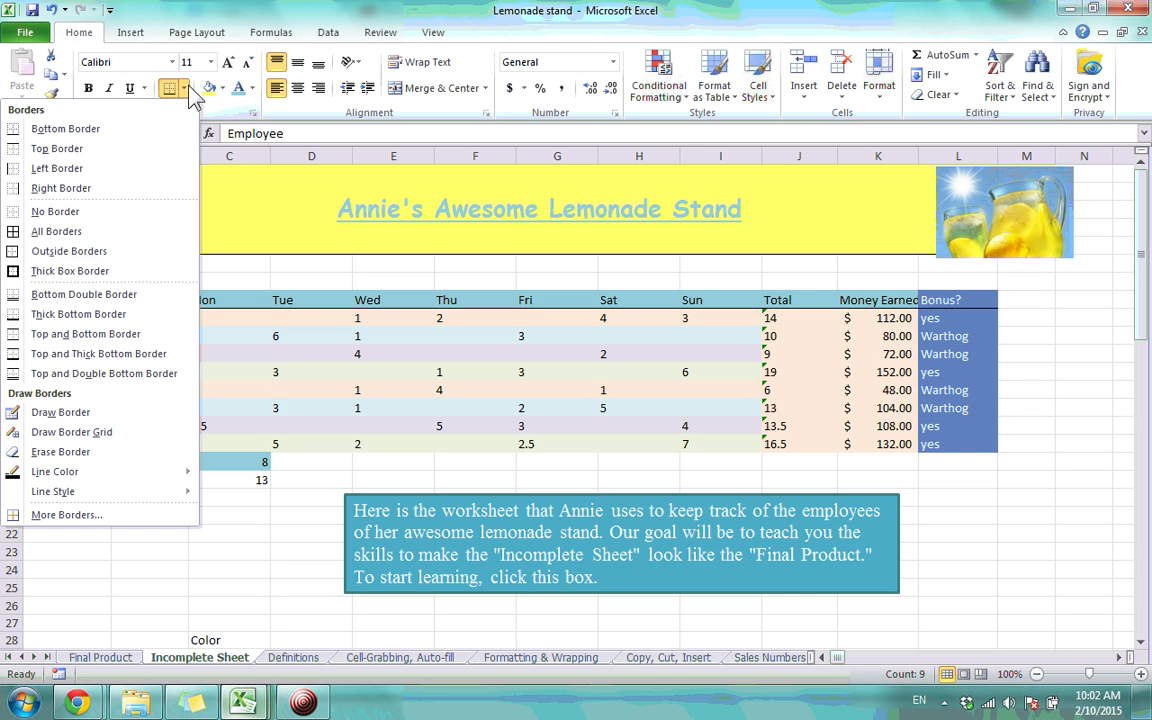
pyautogui.click(99, 237)
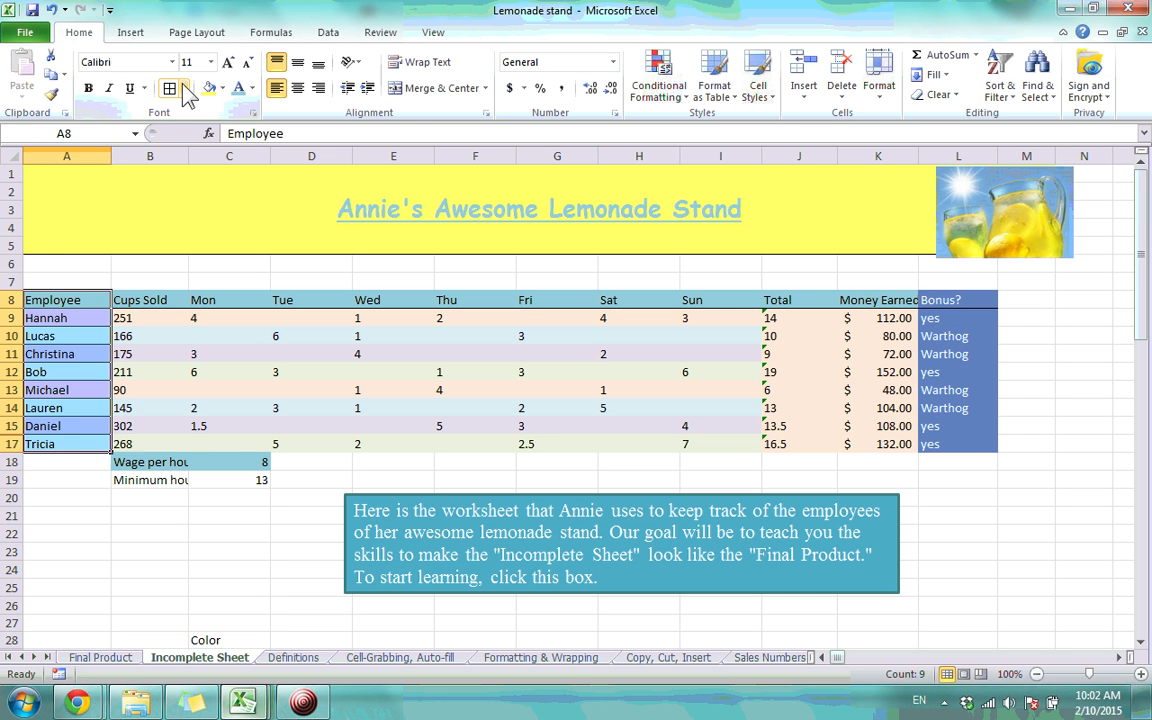
pyautogui.click(185, 89)
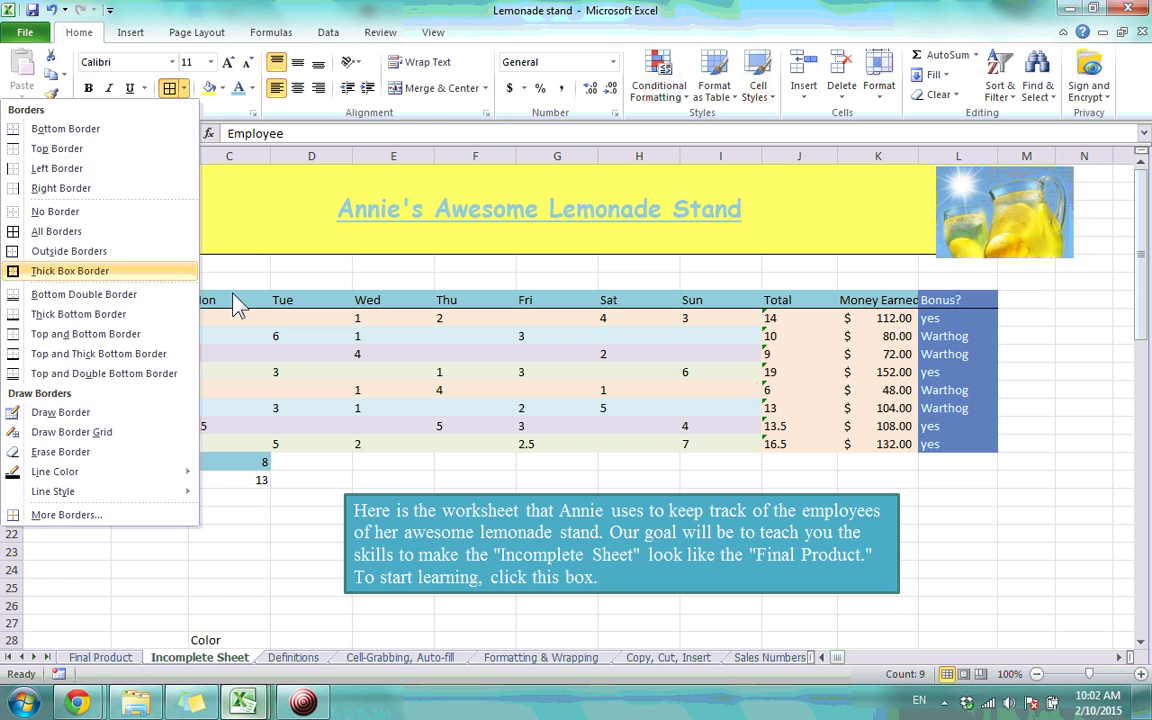
pyautogui.click(170, 270)
pyautogui.click(184, 88)
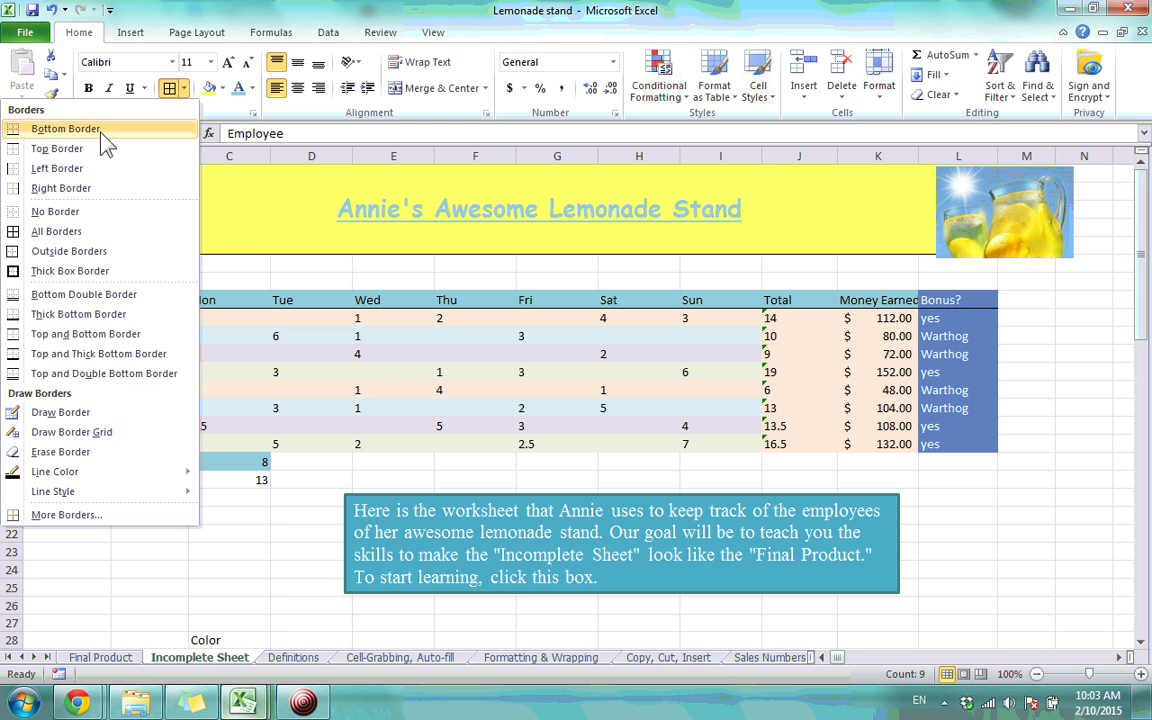
pyautogui.click(257, 283)
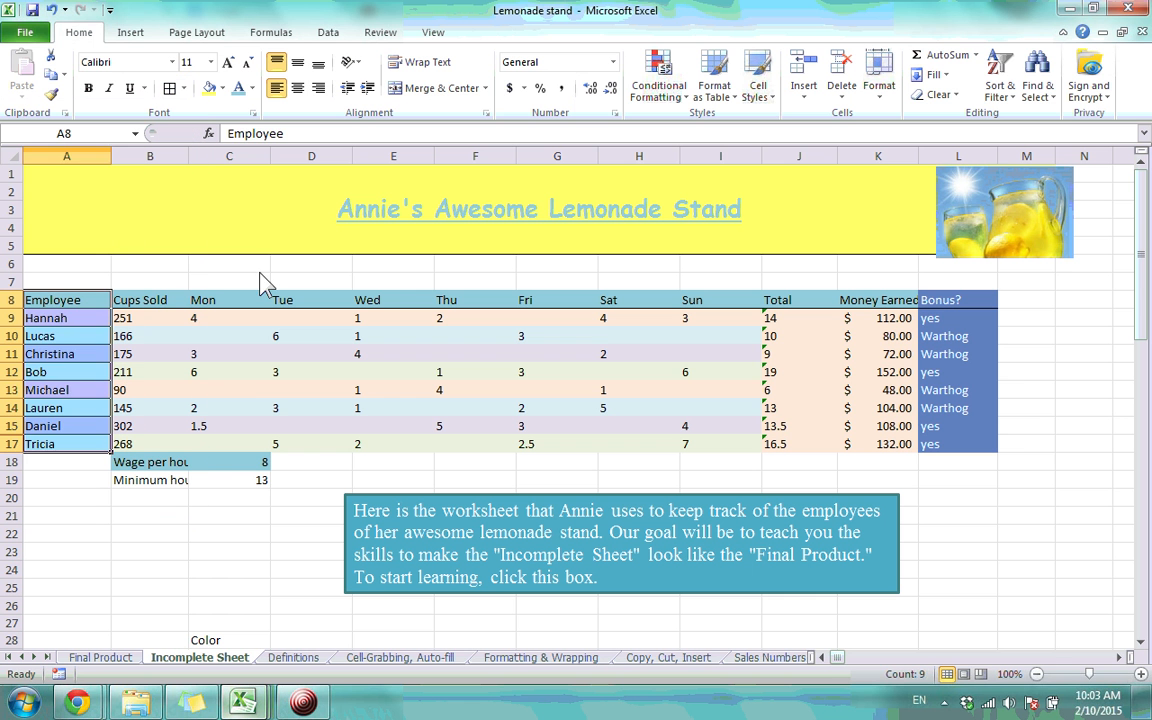
pyautogui.click(210, 340)
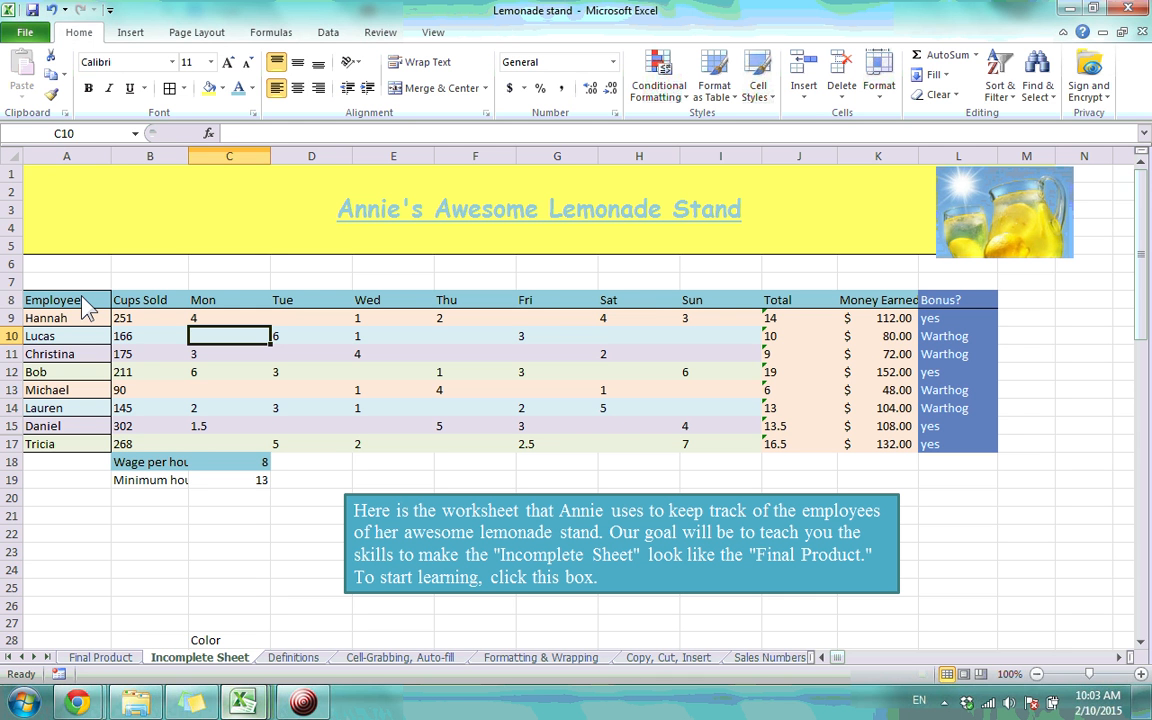
pyautogui.moveTo(85, 310)
pyautogui.mouseDown()
pyautogui.moveTo(85, 446)
pyautogui.moveTo(70, 316)
pyautogui.mouseUp()
pyautogui.click(85, 482)
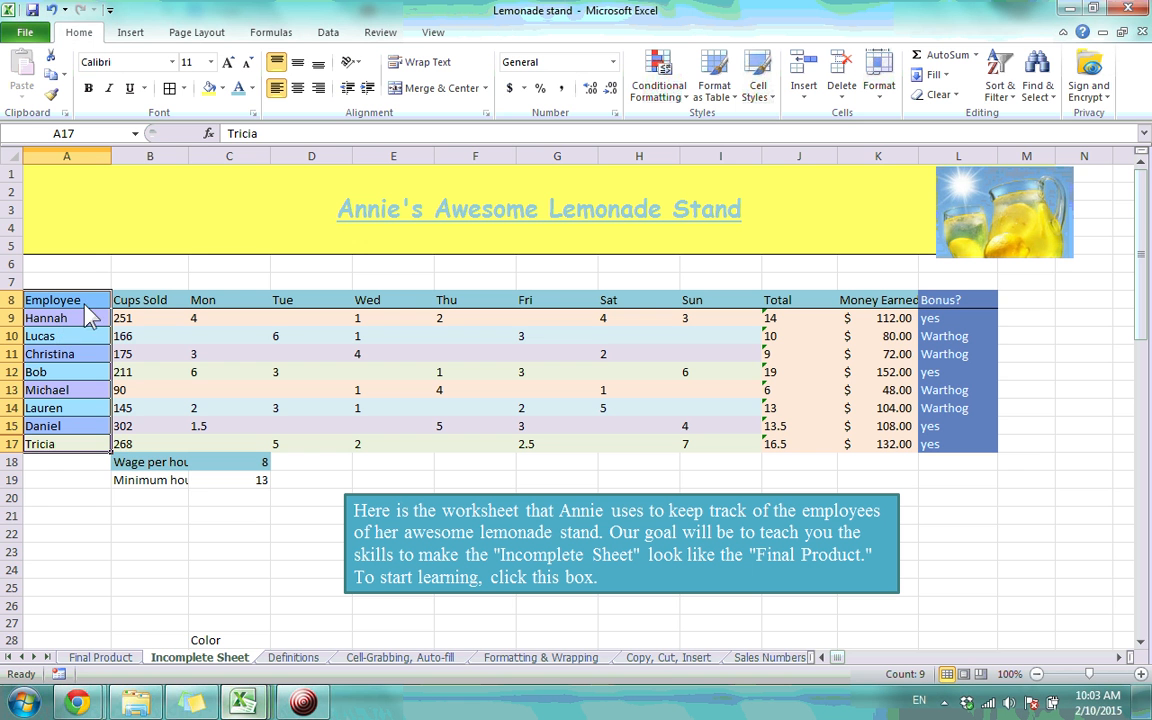
# Try erasing borders from the lower Employee cells, then undo the erasure
pyautogui.click(184, 88)
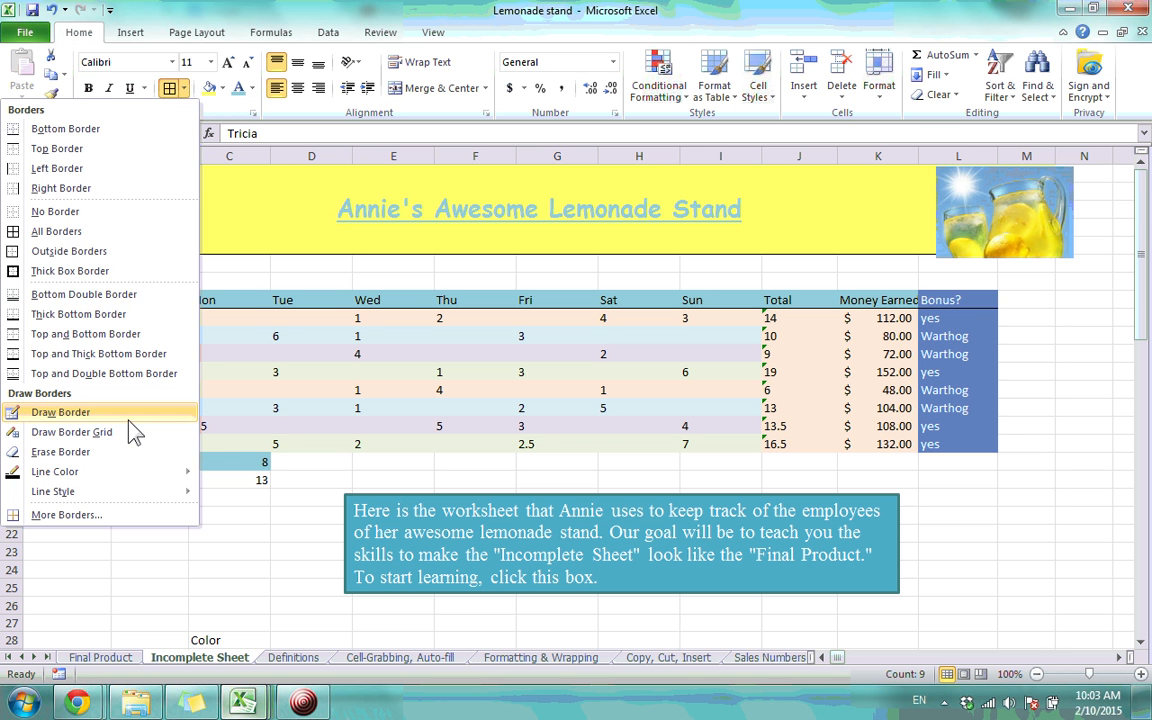
pyautogui.click(112, 453)
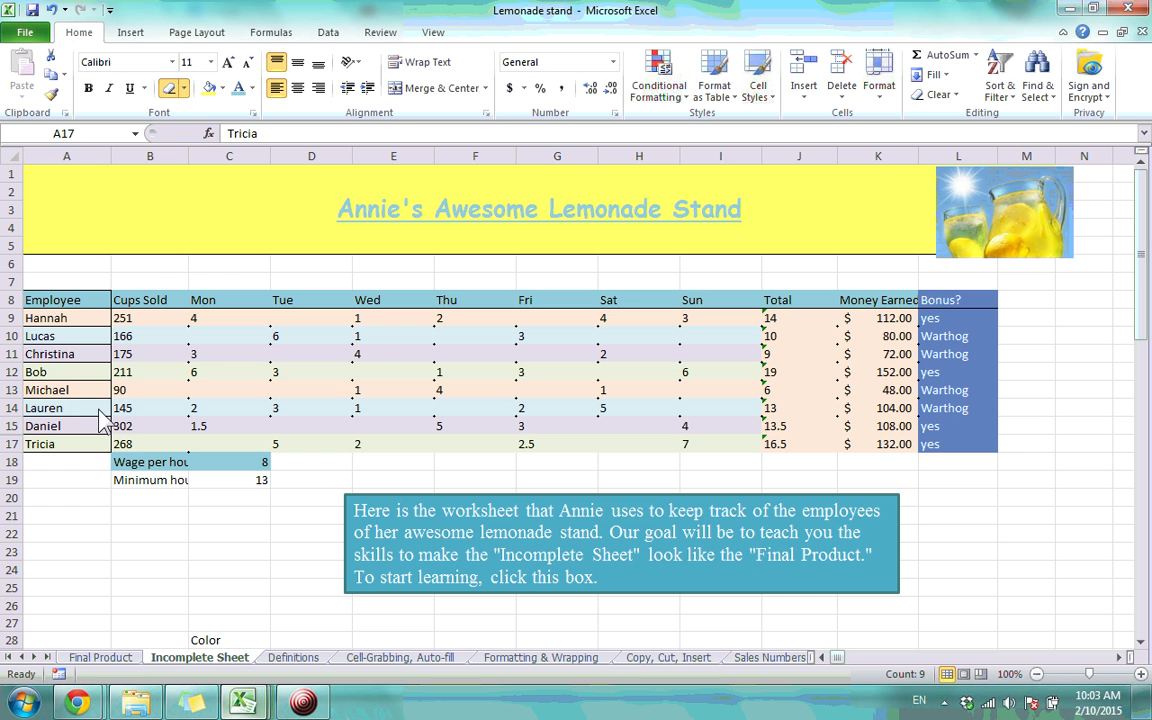
pyautogui.moveTo(94, 446)
pyautogui.mouseDown()
pyautogui.moveTo(89, 325)
pyautogui.moveTo(121, 302)
pyautogui.mouseUp()
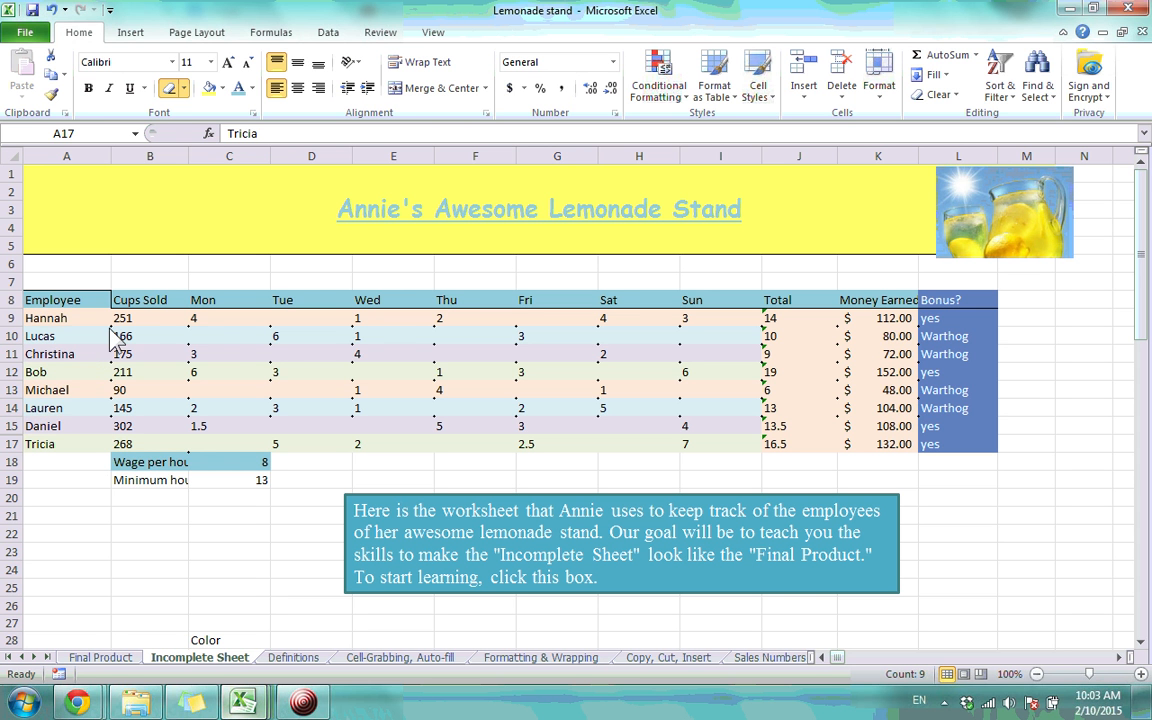
pyautogui.click(184, 88)
pyautogui.click(234, 265)
pyautogui.click(86, 307)
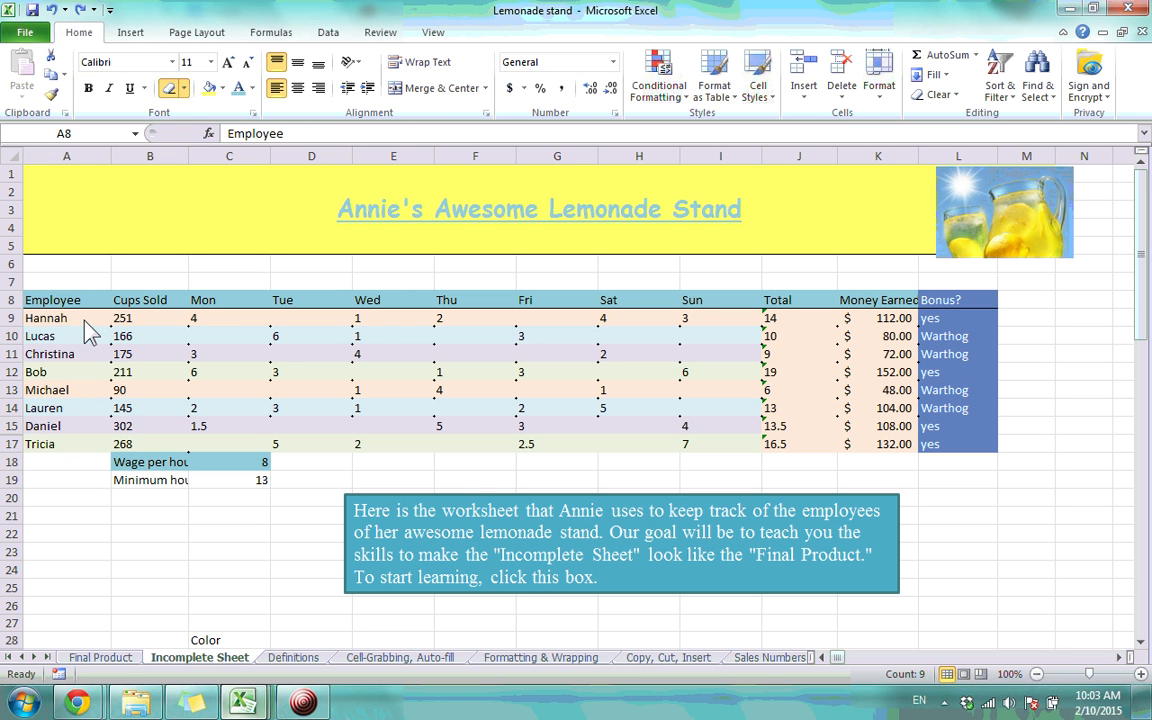
pyautogui.hotkey('ctrl', 'z')
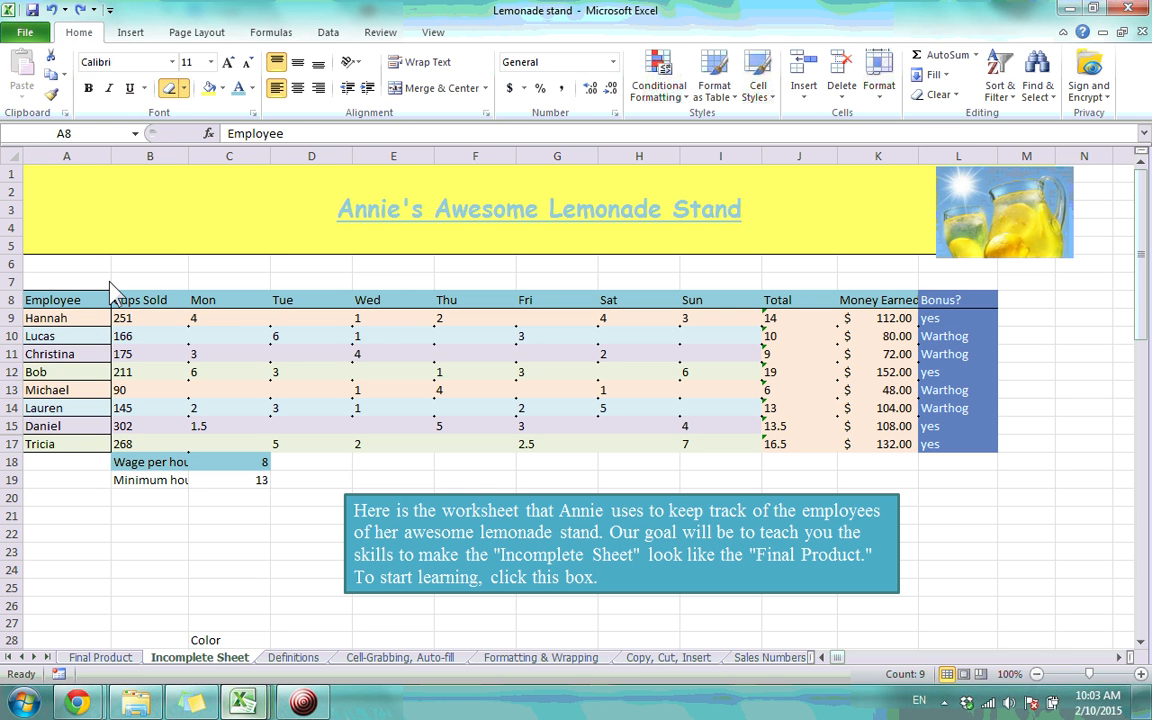
pyautogui.click(196, 376)
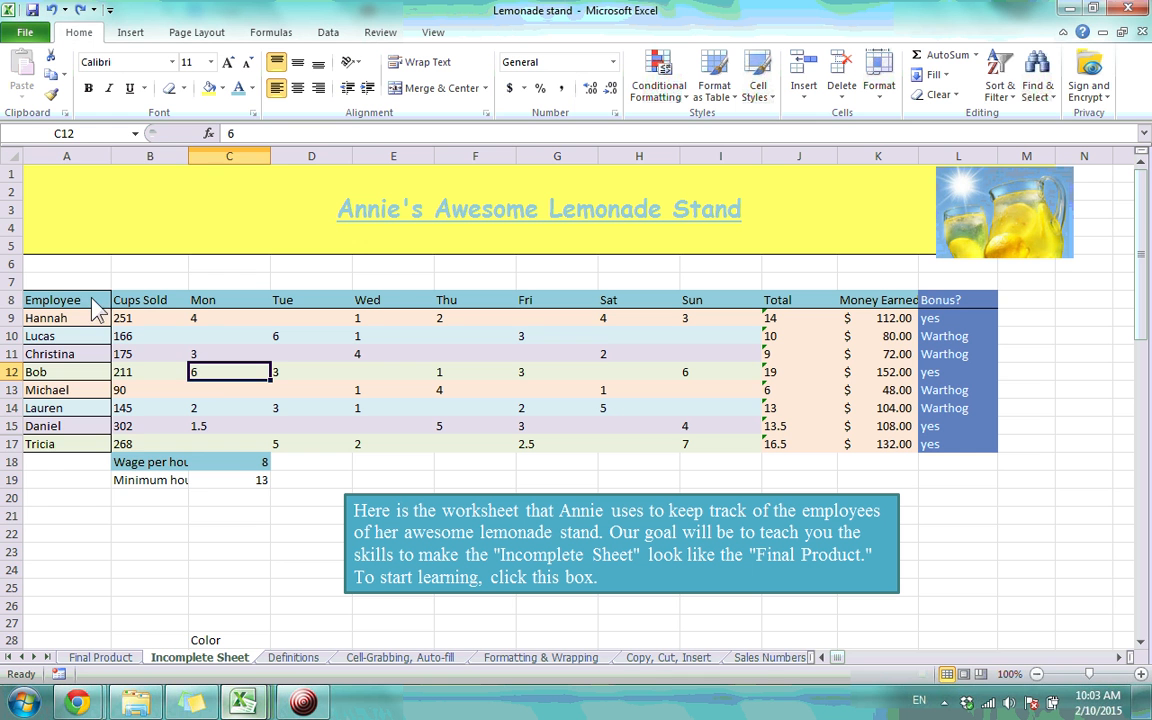
# Clear all borders from A8:A17 with No Border, then add a bottom border under A8
pyautogui.moveTo(86, 300); pyautogui.dragTo(100, 455)
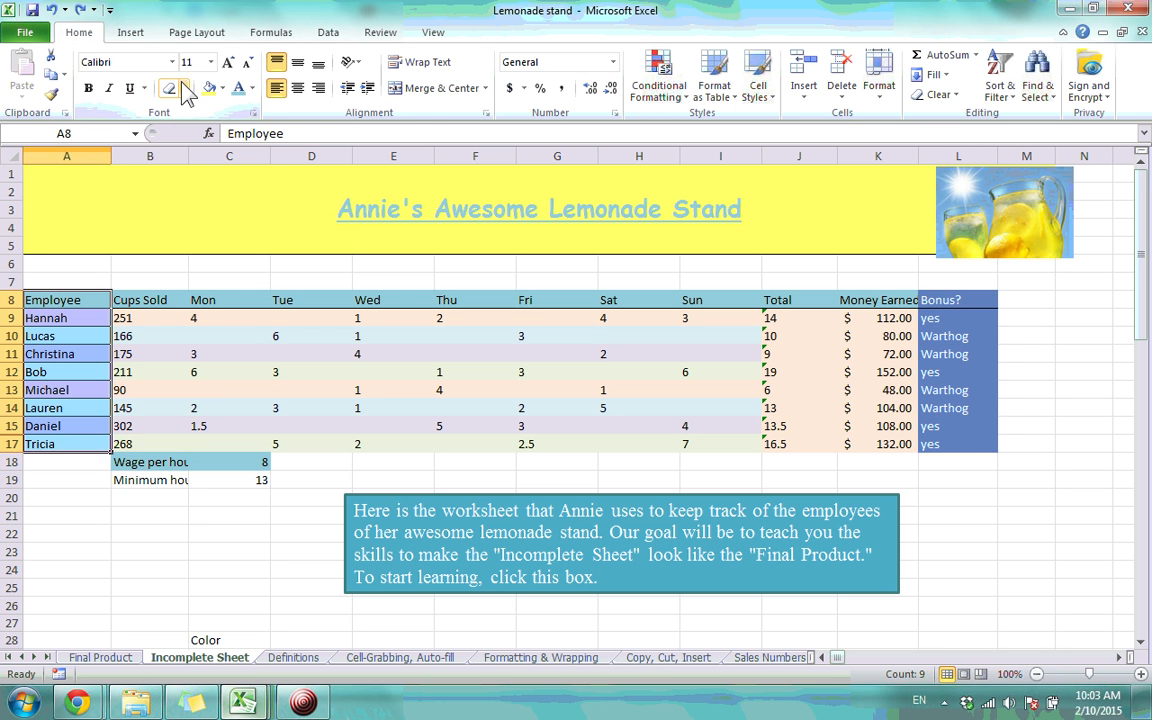
pyautogui.click(184, 88)
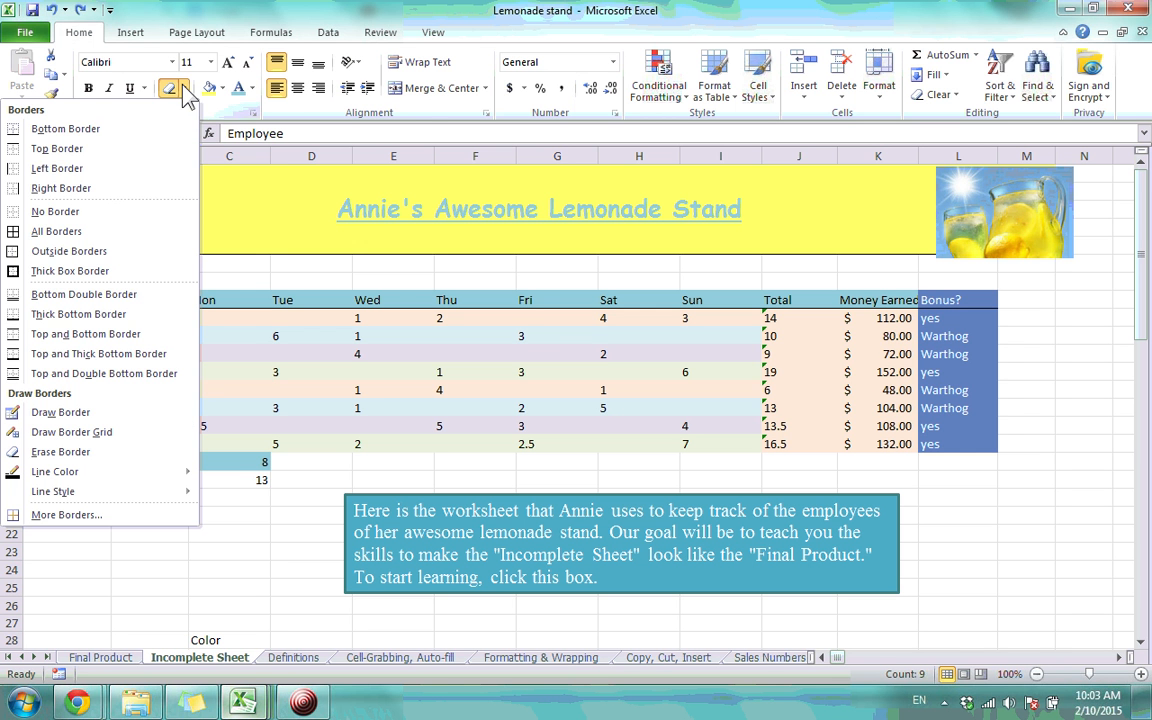
pyautogui.click(85, 215)
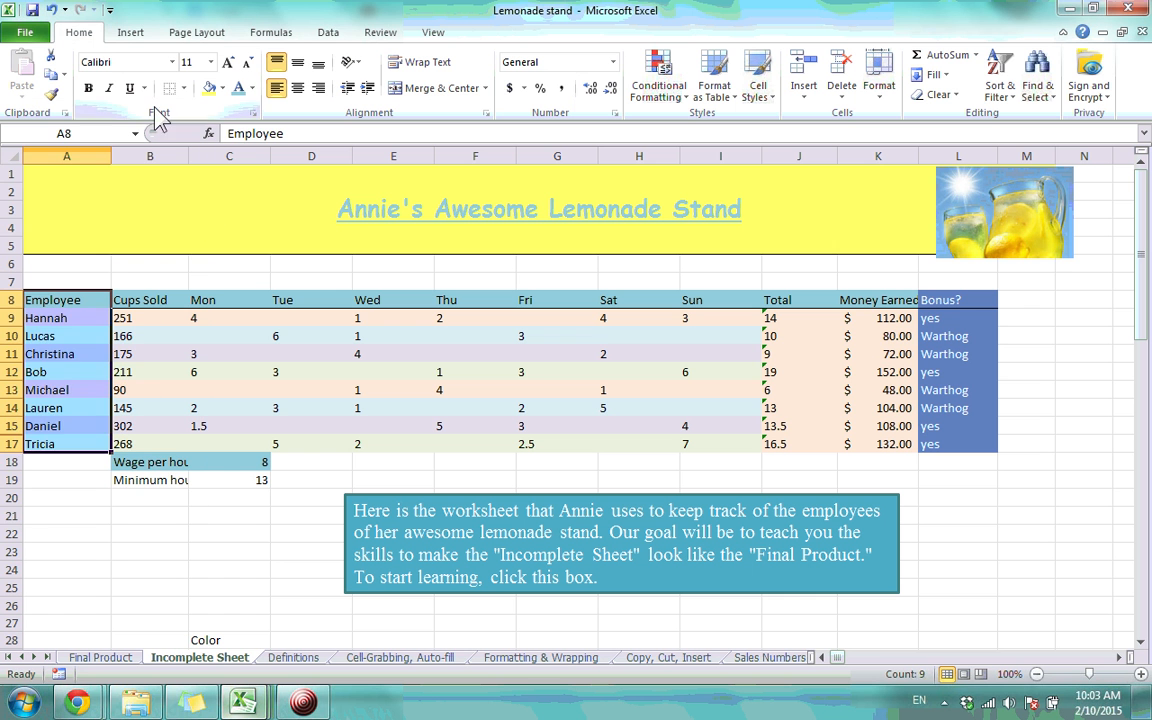
pyautogui.click(80, 341)
pyautogui.click(90, 446)
pyautogui.click(80, 300)
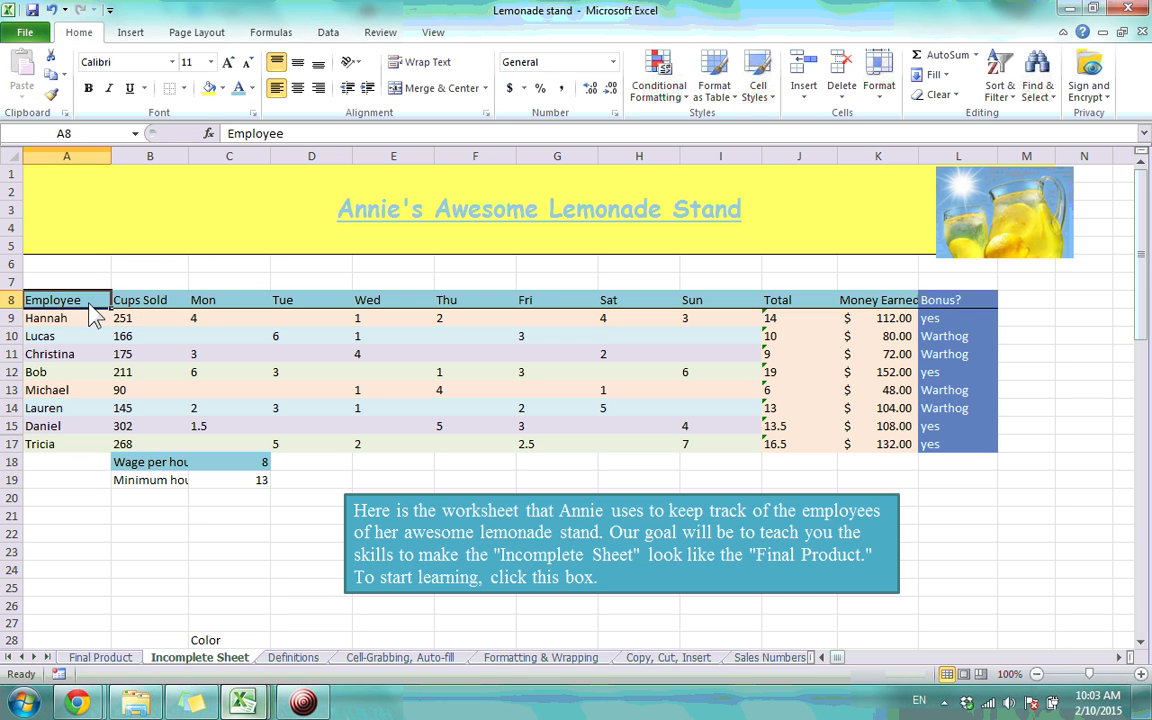
pyautogui.click(94, 388)
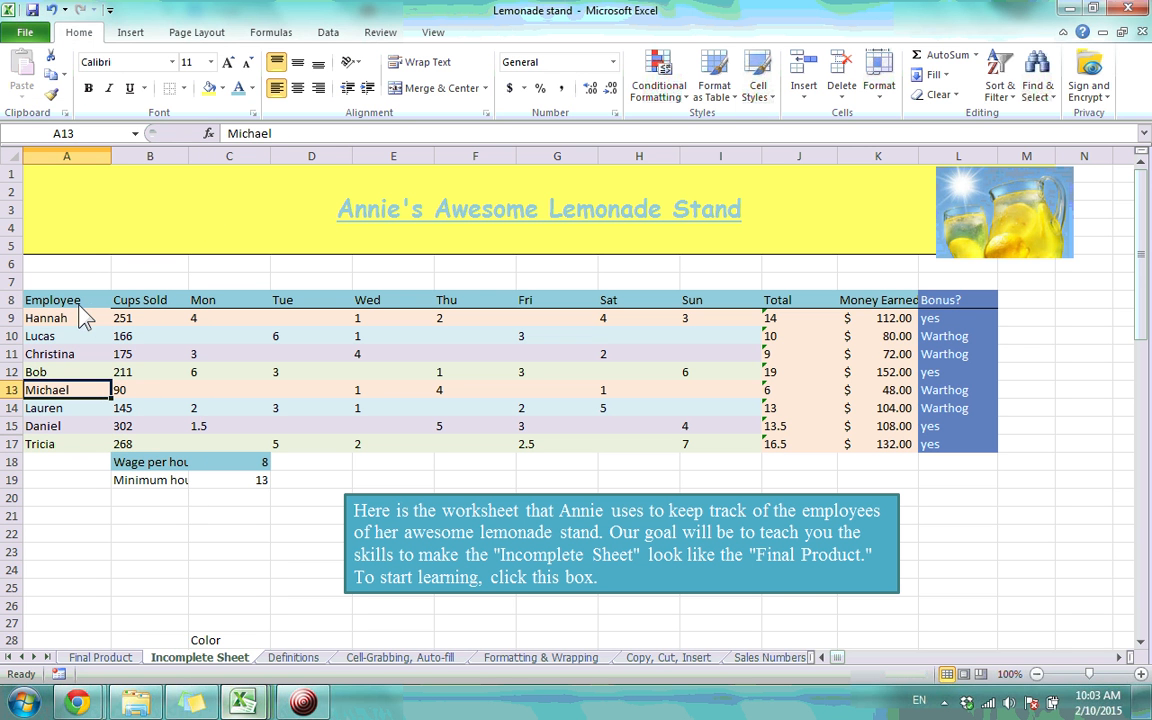
pyautogui.click(85, 300)
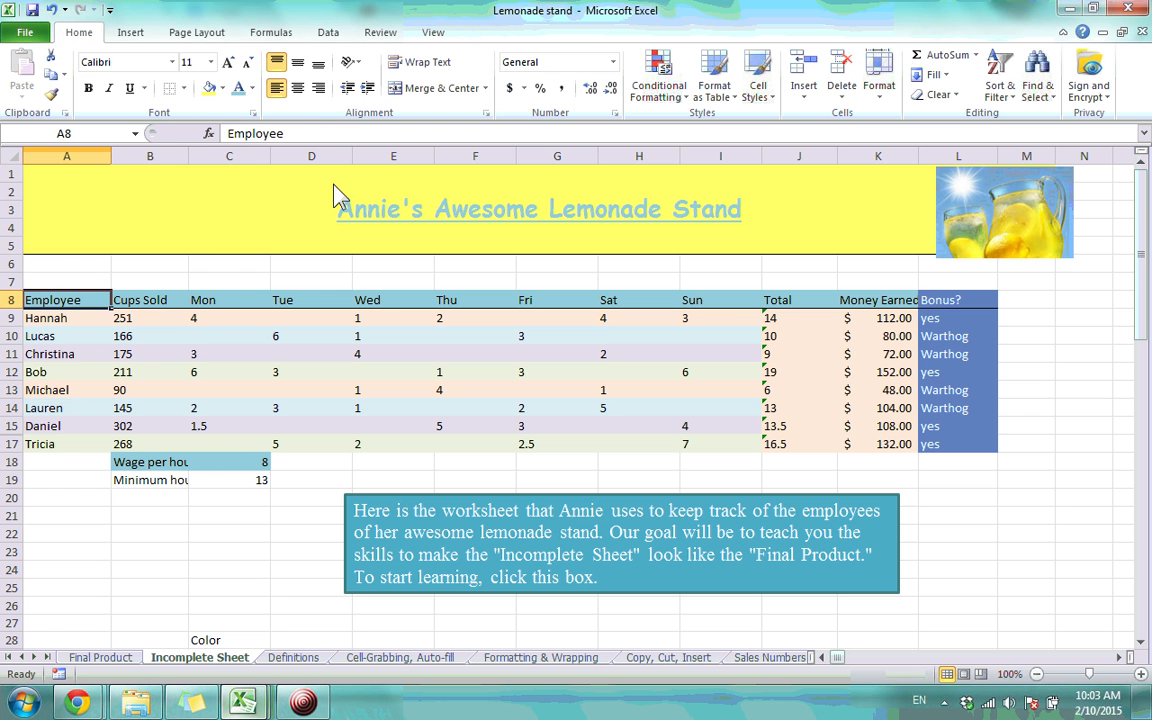
pyautogui.click(182, 88)
pyautogui.click(157, 127)
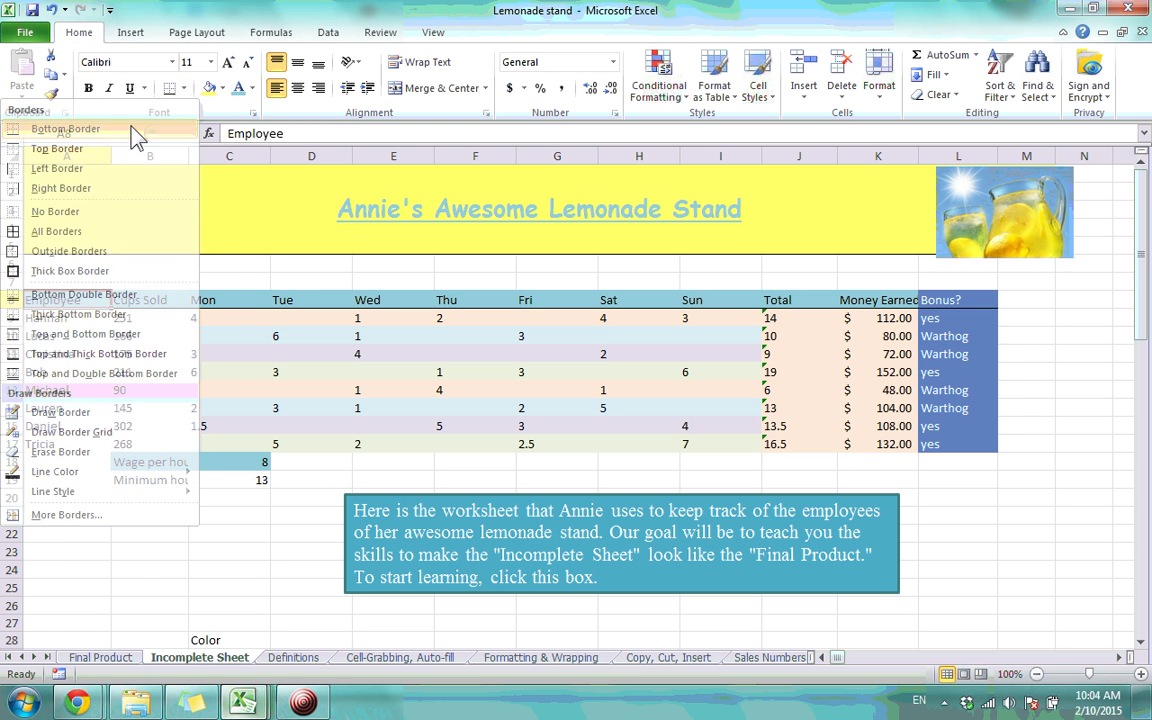
# Put a bottom border under the Employee header cell A8
pyautogui.click(96, 340)
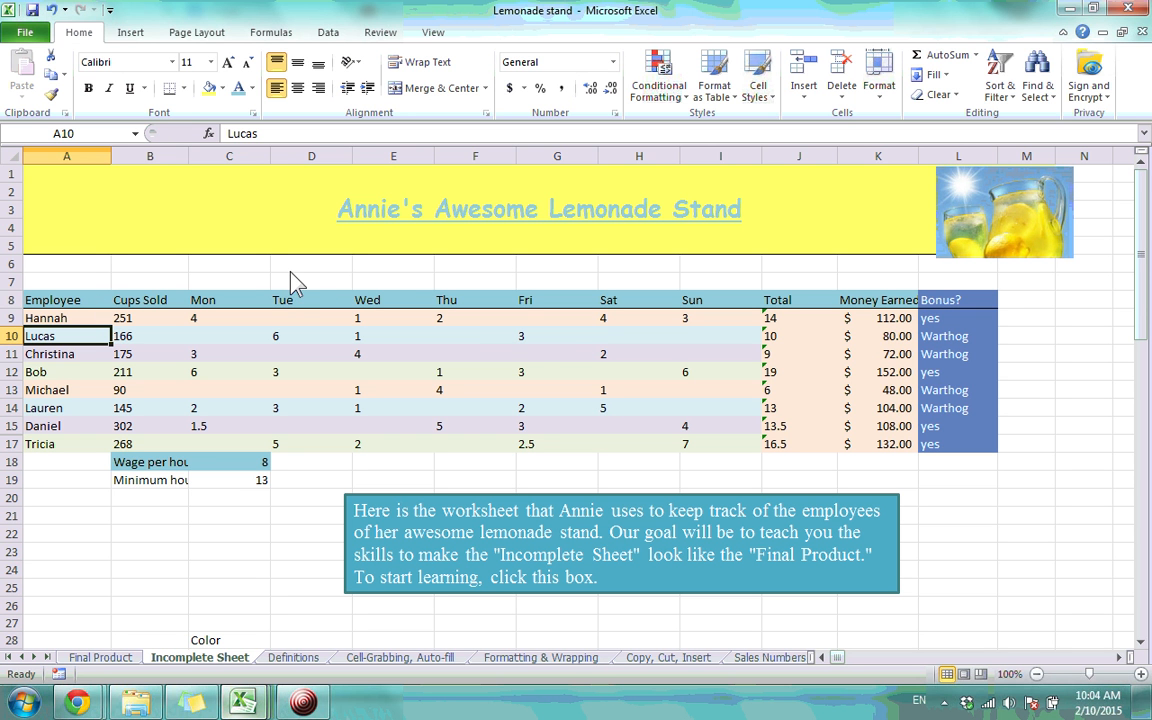
pyautogui.click(107, 323)
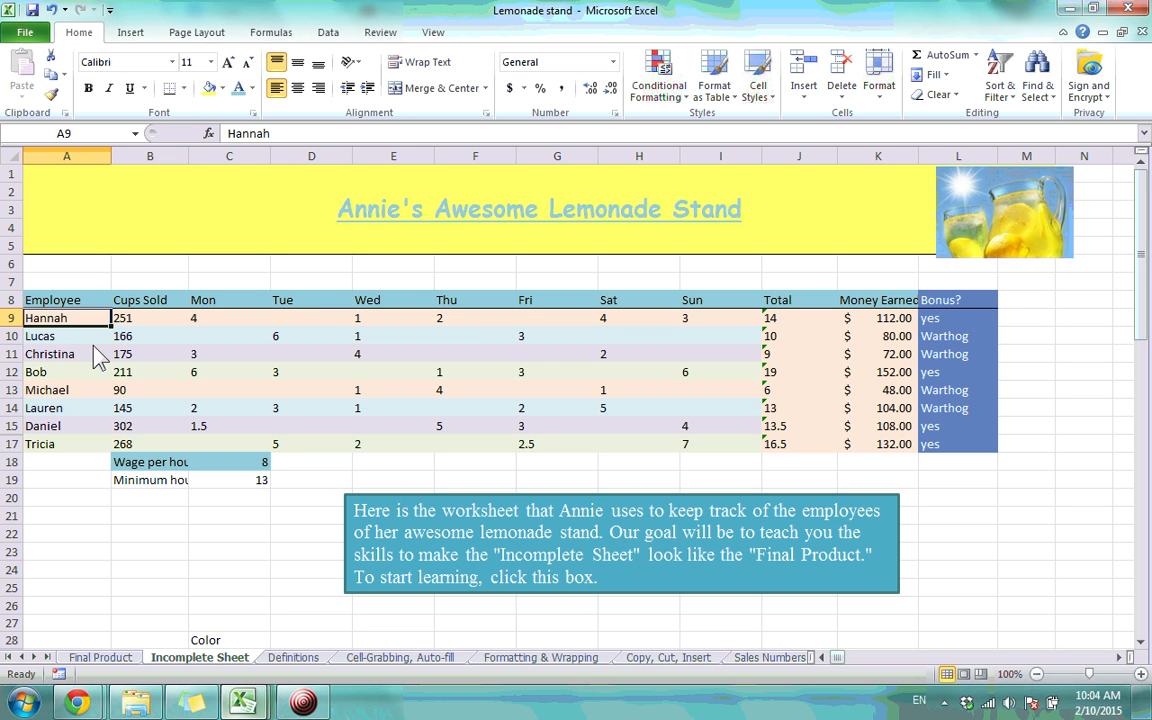
pyautogui.click(94, 347)
pyautogui.click(92, 338)
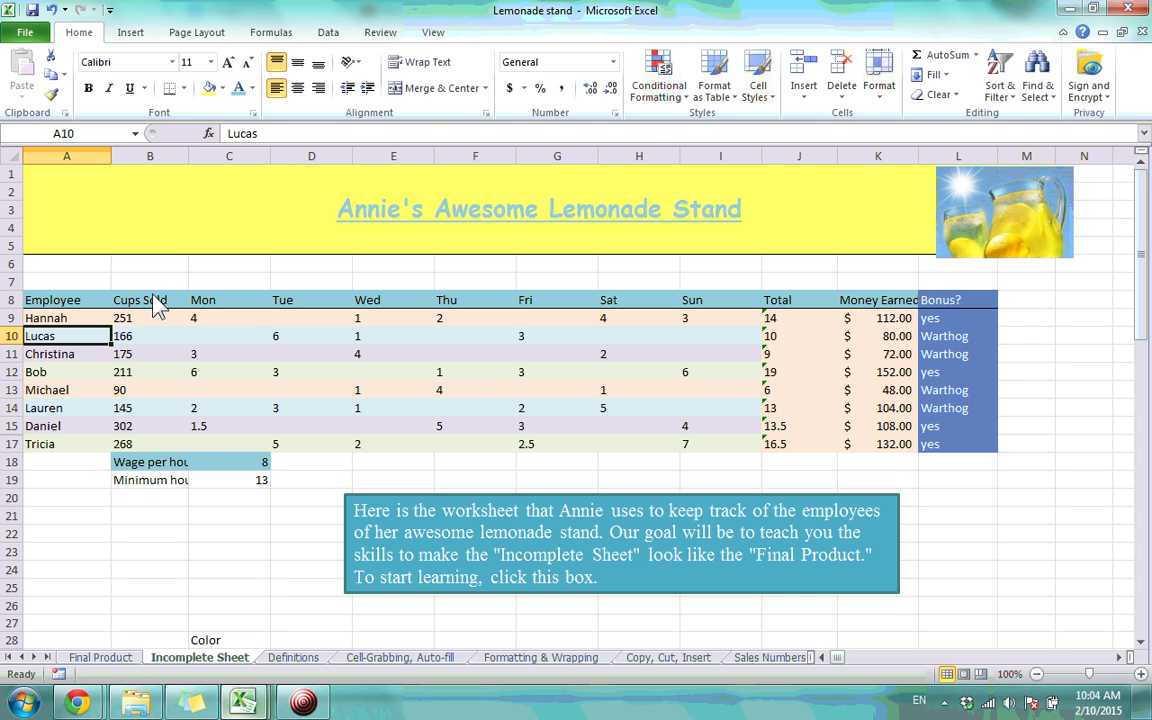
# Give Cups Sold cells B8:B17 a left border after trying and undoing All Borders
pyautogui.moveTo(155, 308); pyautogui.dragTo(147, 451)
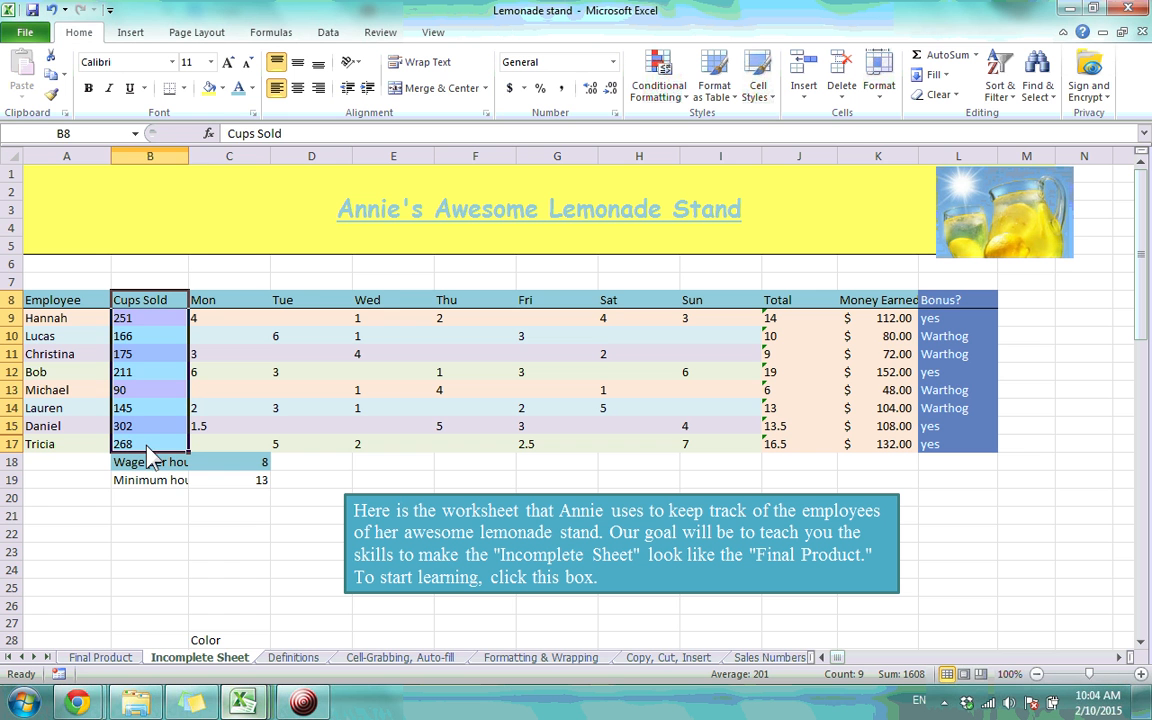
pyautogui.click(184, 89)
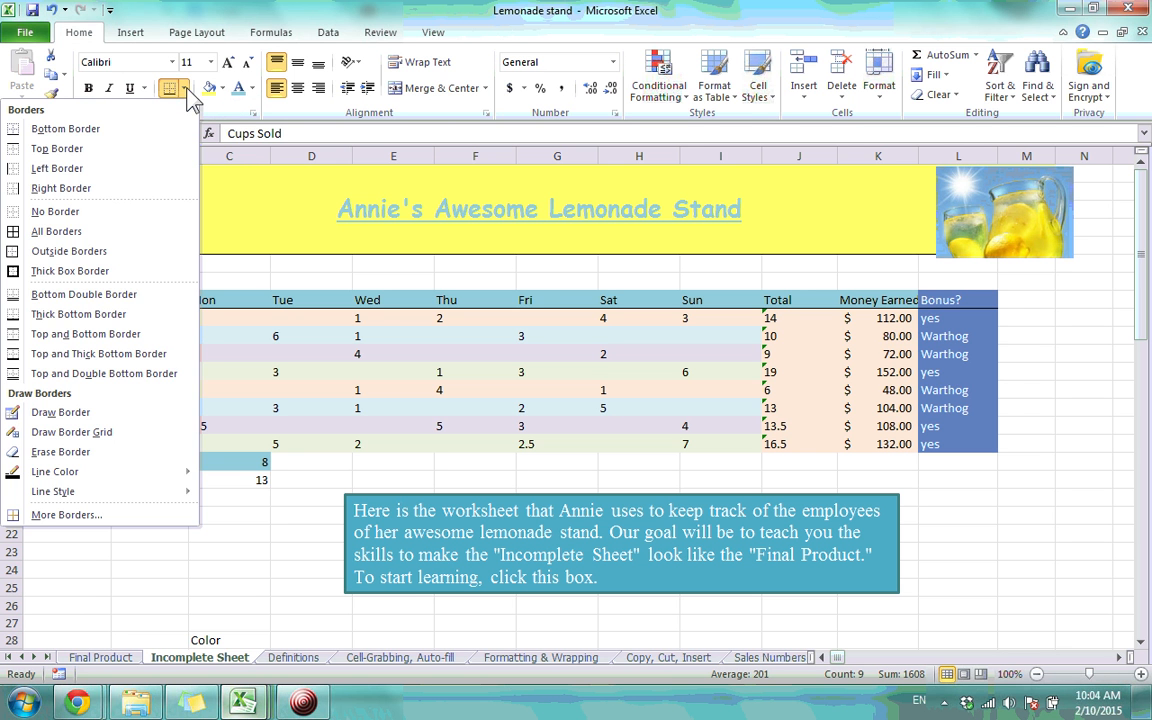
pyautogui.click(107, 234)
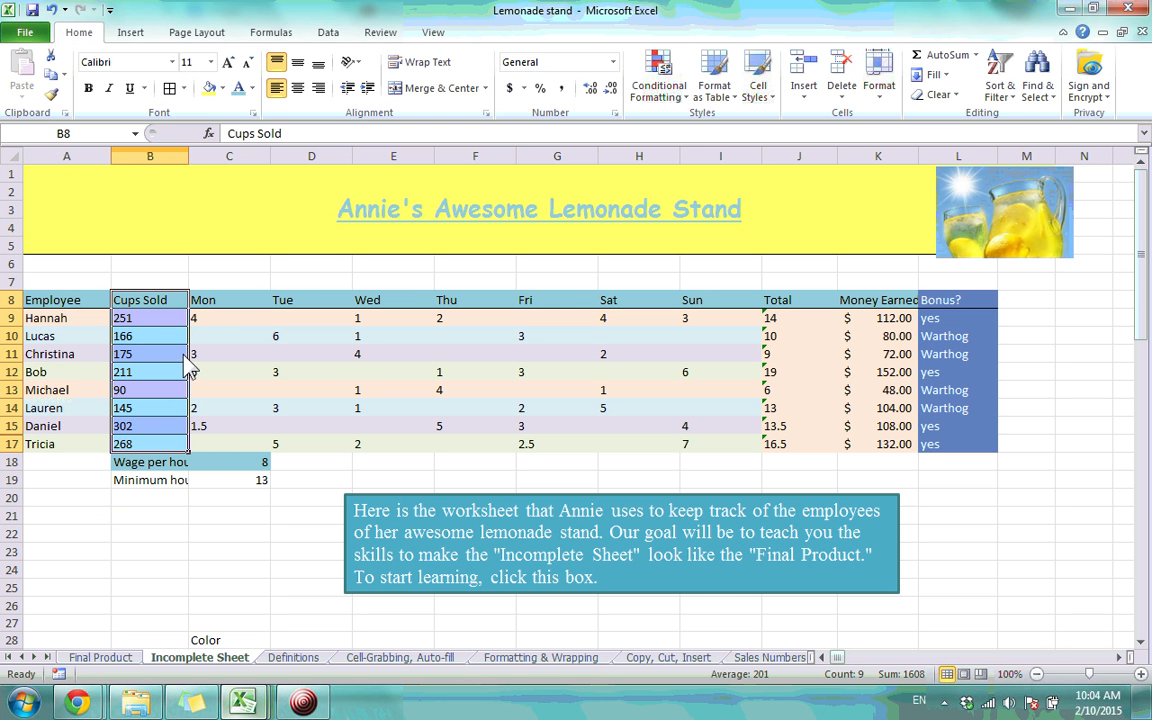
pyautogui.hotkey('ctrl', 'z')
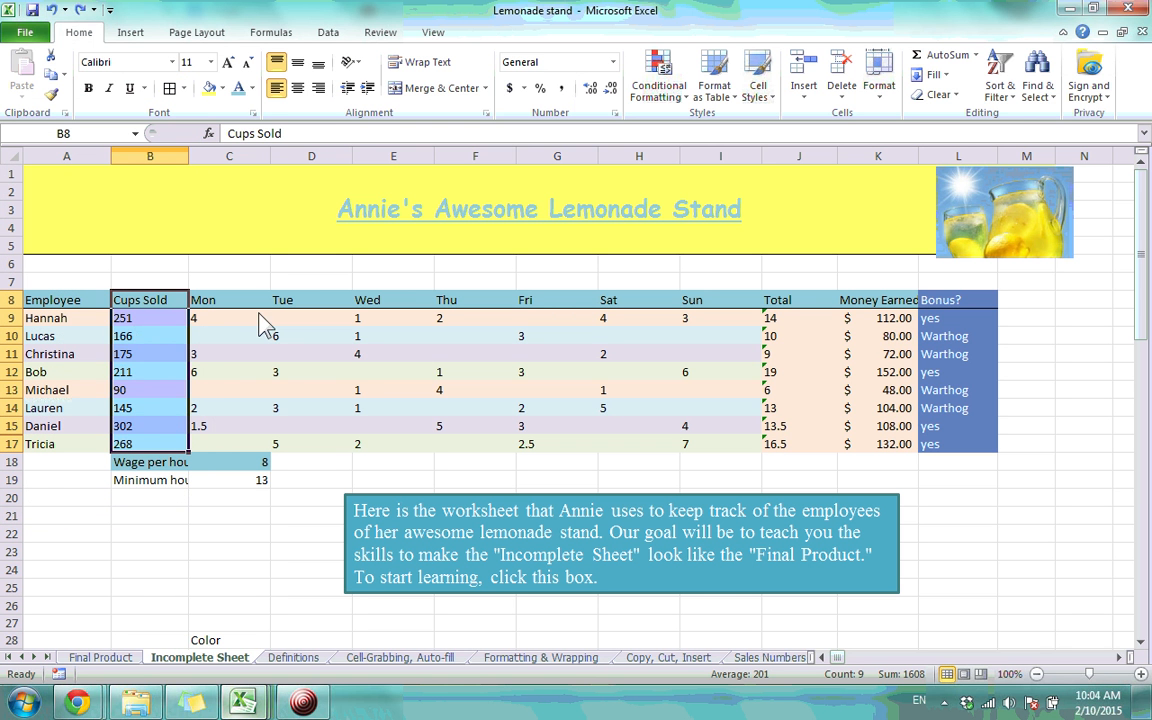
pyautogui.click(184, 88)
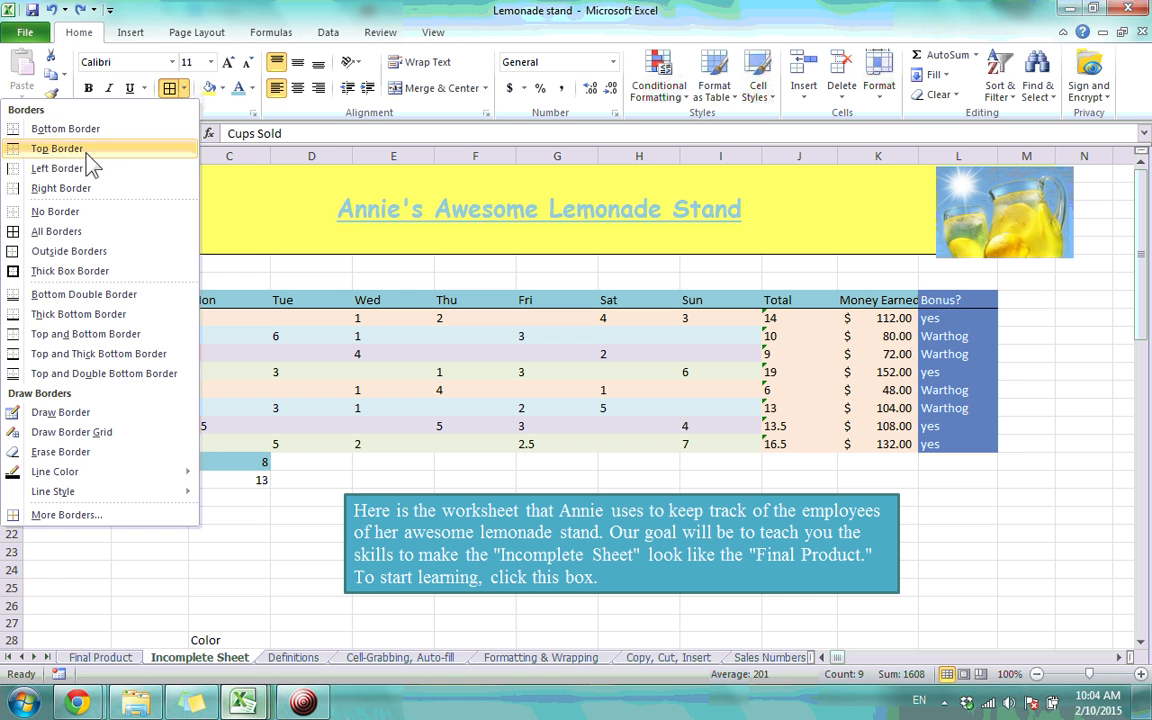
pyautogui.click(60, 168)
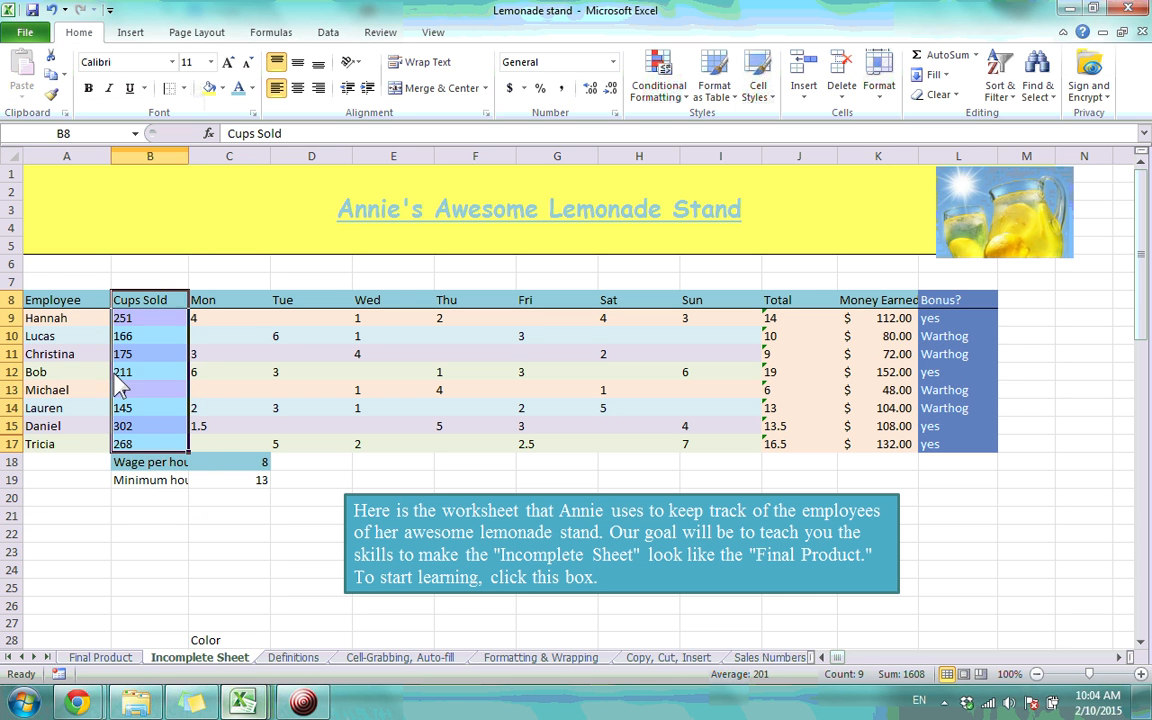
pyautogui.click(160, 410)
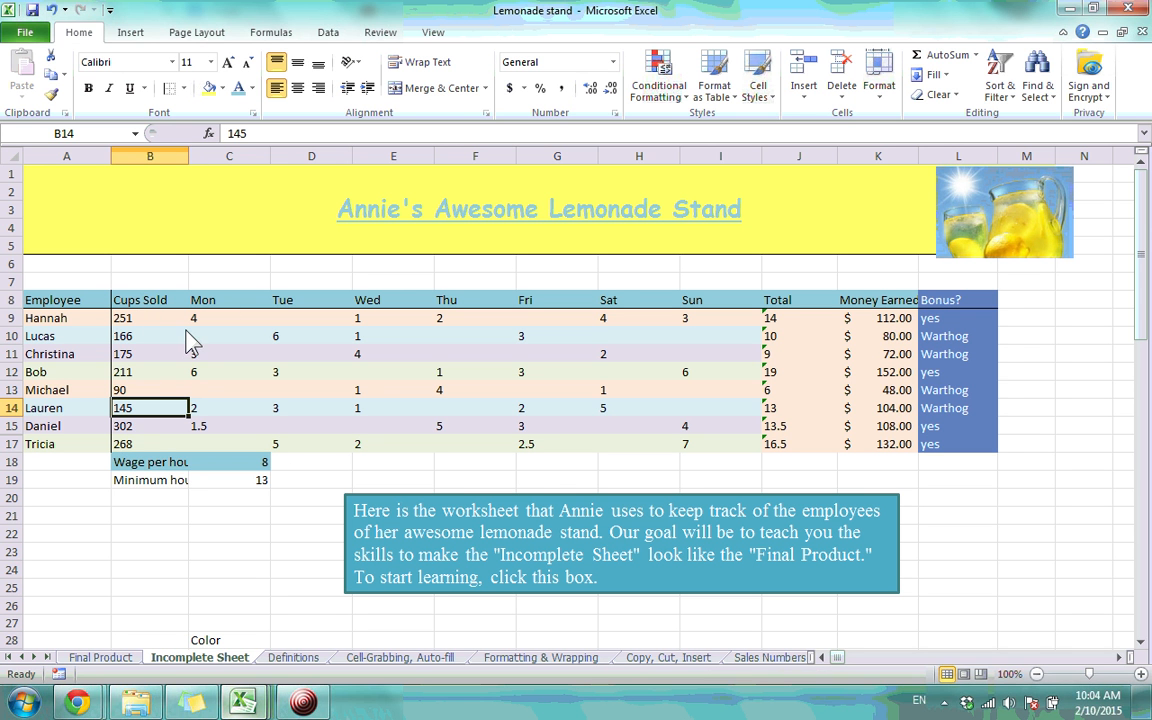
pyautogui.moveTo(222, 301); pyautogui.dragTo(699, 445)
pyautogui.click(181, 89)
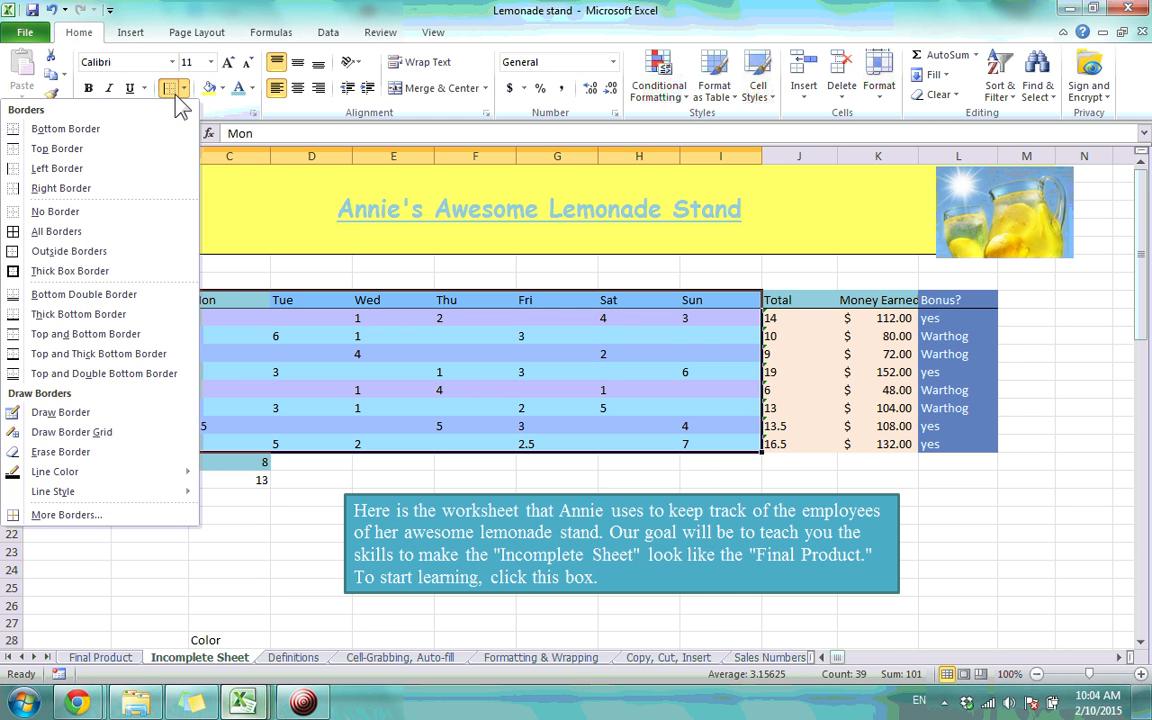
pyautogui.click(110, 148)
pyautogui.click(338, 338)
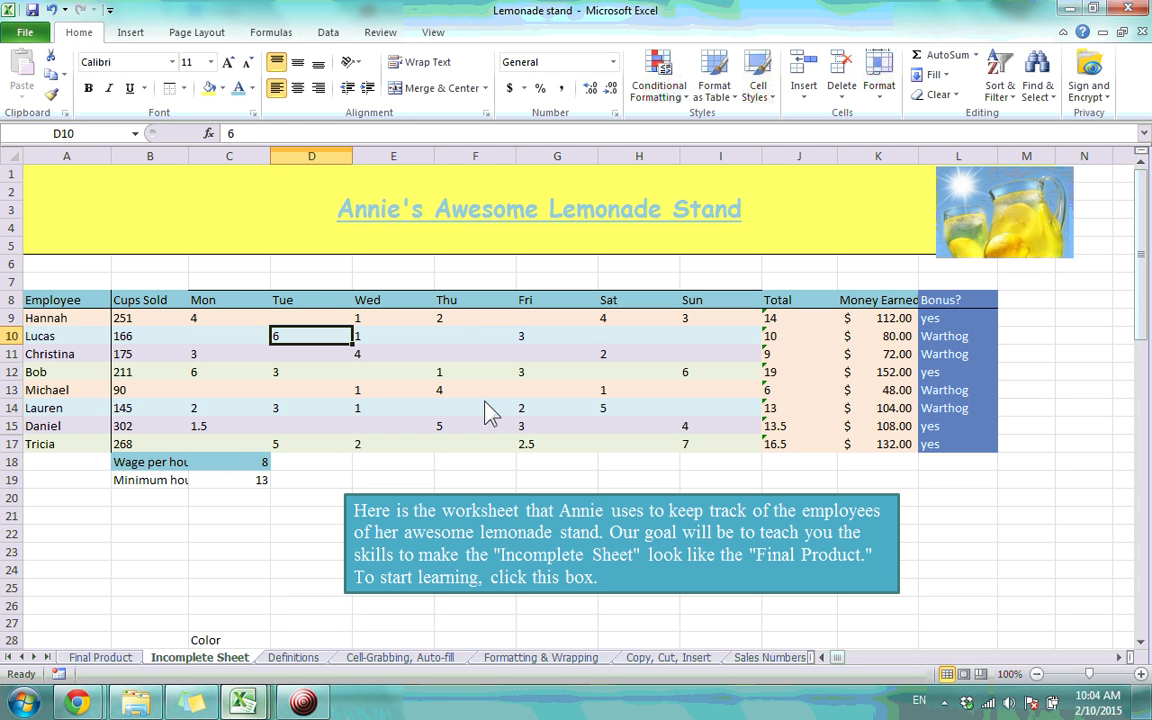
pyautogui.hotkey('ctrl', 'z')
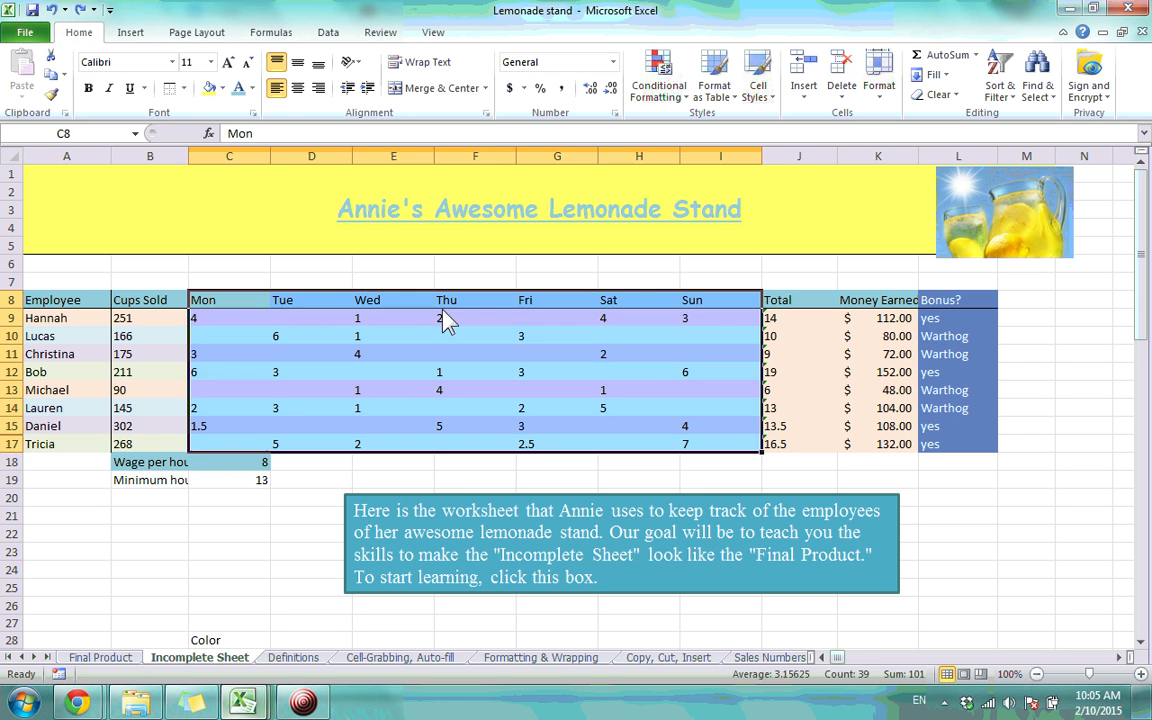
pyautogui.click(345, 298)
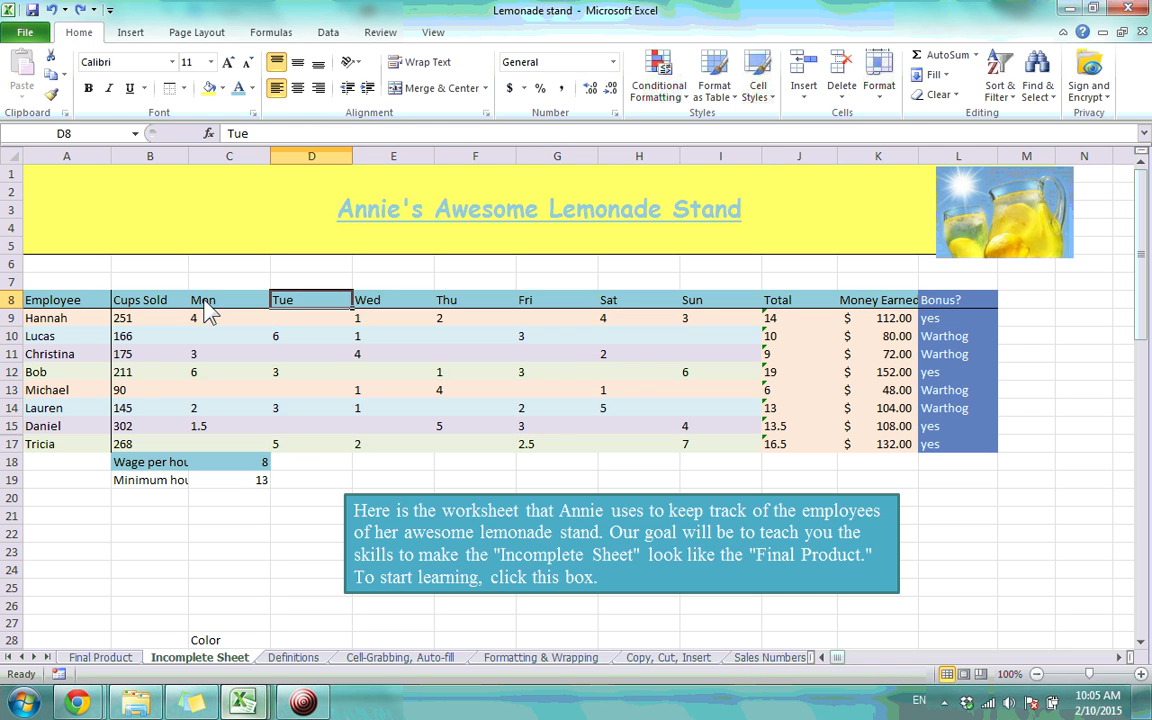
pyautogui.moveTo(204, 301); pyautogui.dragTo(722, 446)
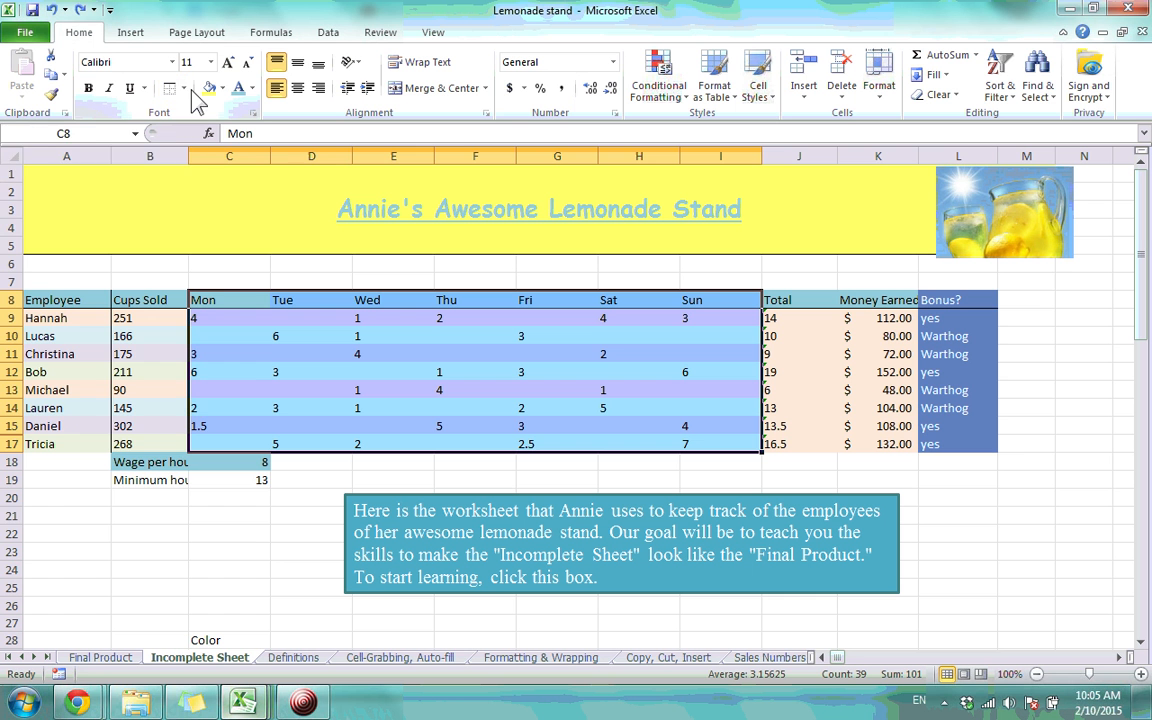
pyautogui.click(184, 89)
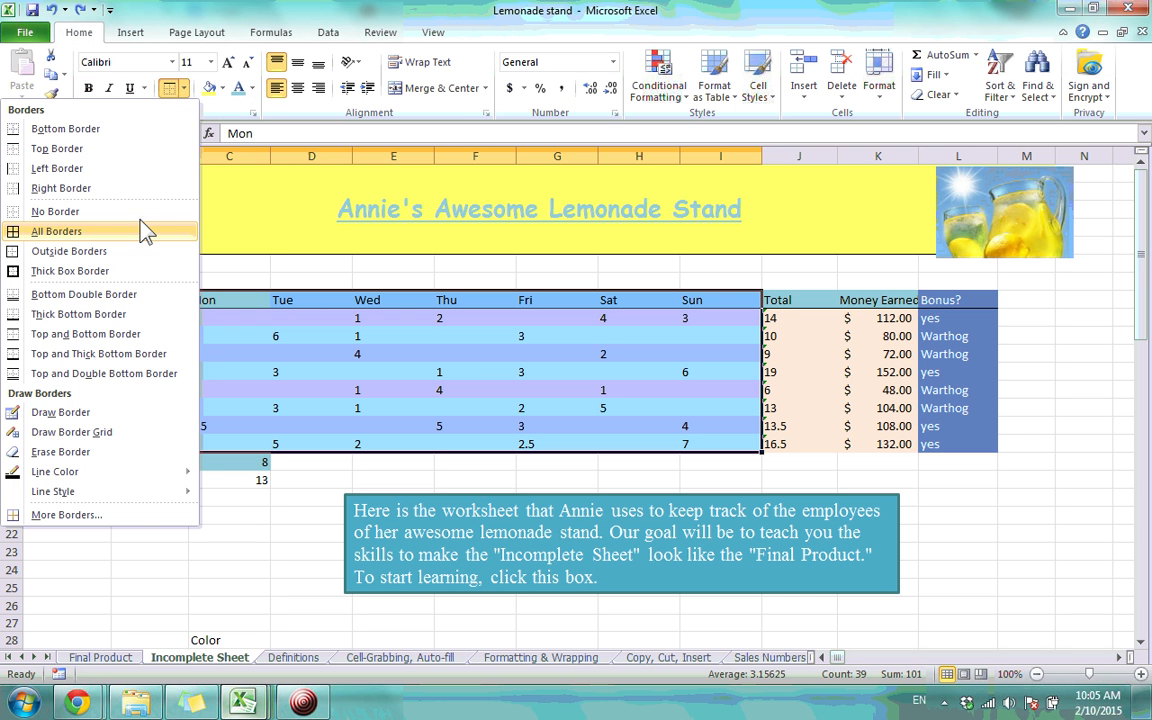
pyautogui.click(116, 412)
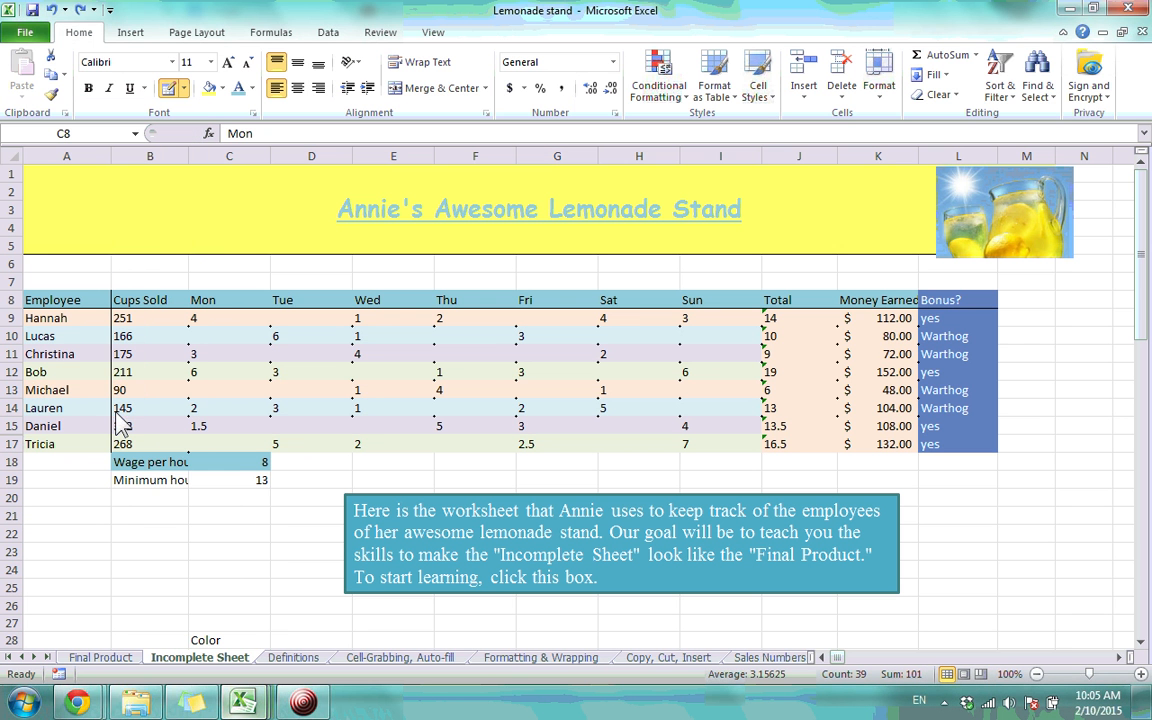
pyautogui.click(482, 363)
pyautogui.click(560, 363)
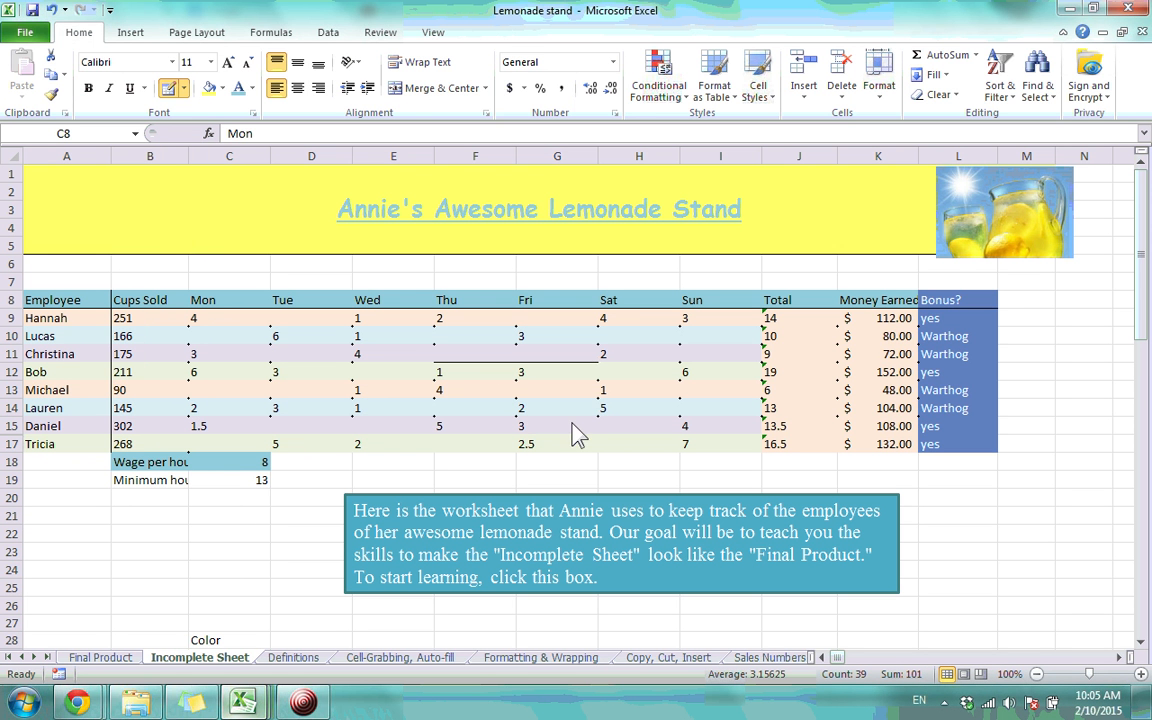
pyautogui.click(575, 435)
pyautogui.click(640, 452)
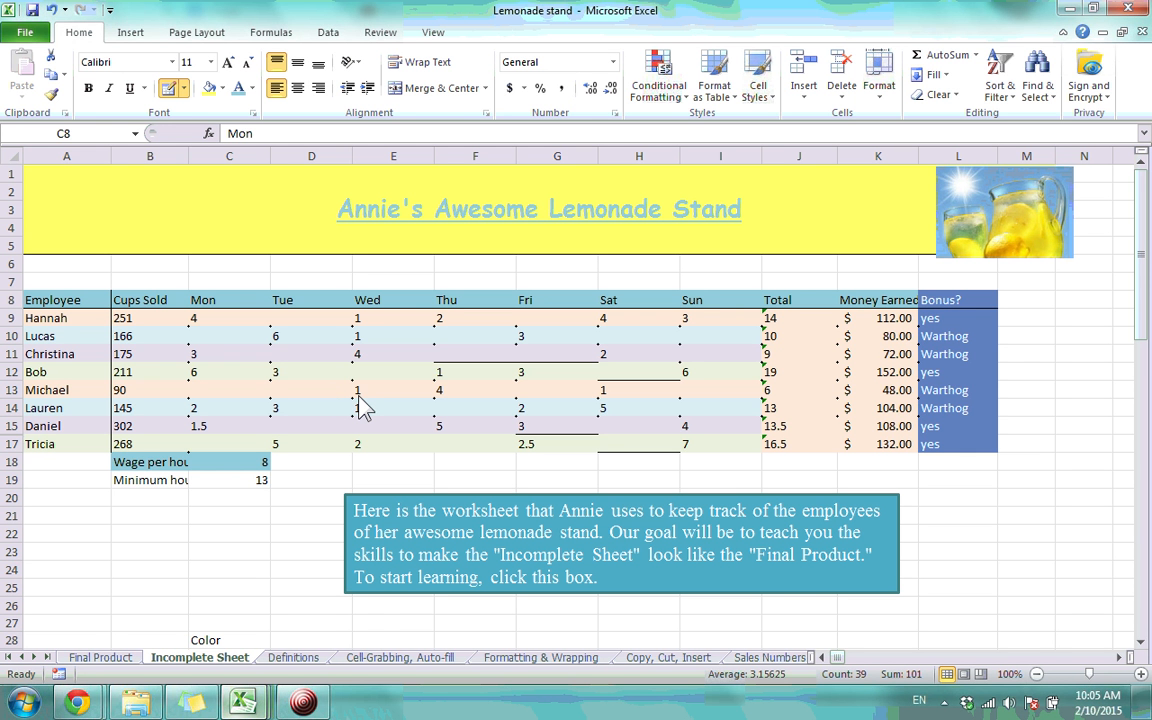
pyautogui.hotkey('ctrl', 'z')
pyautogui.hotkey('ctrl', 'z')
pyautogui.hotkey('ctrl', 'z')
pyautogui.hotkey('ctrl', 'z')
pyautogui.hotkey('ctrl', 'z')
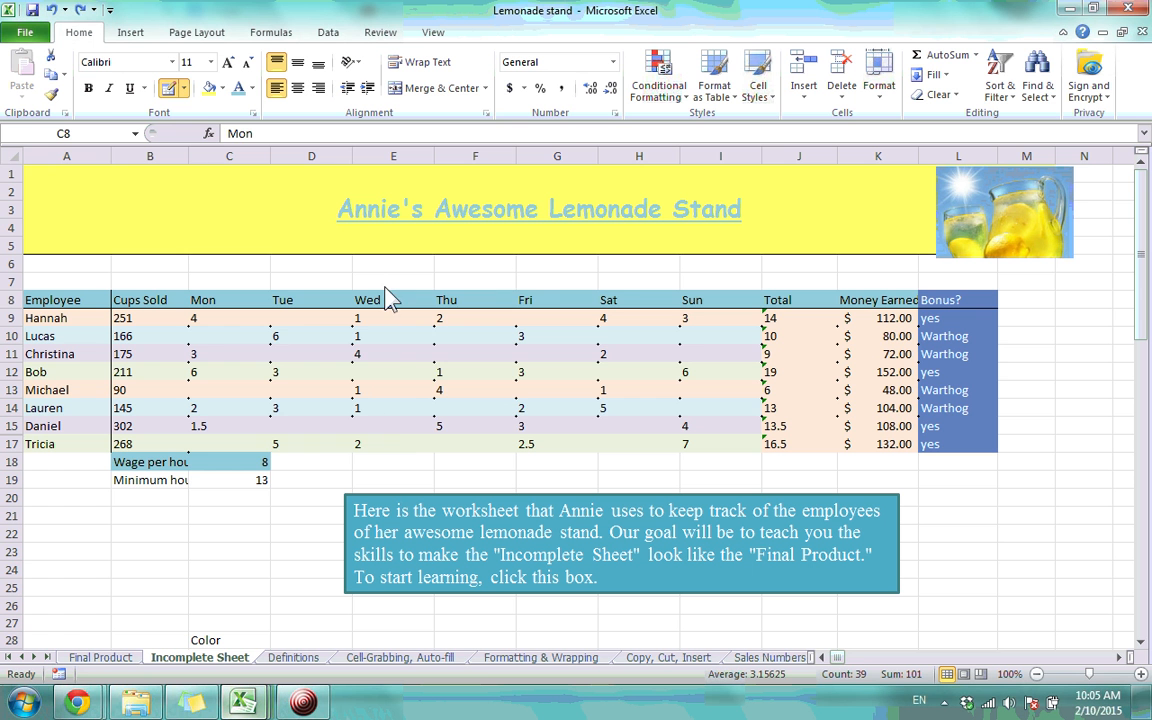
pyautogui.hotkey('ctrl', 'z')
pyautogui.hotkey('ctrl', 'z')
pyautogui.hotkey('ctrl', 'z')
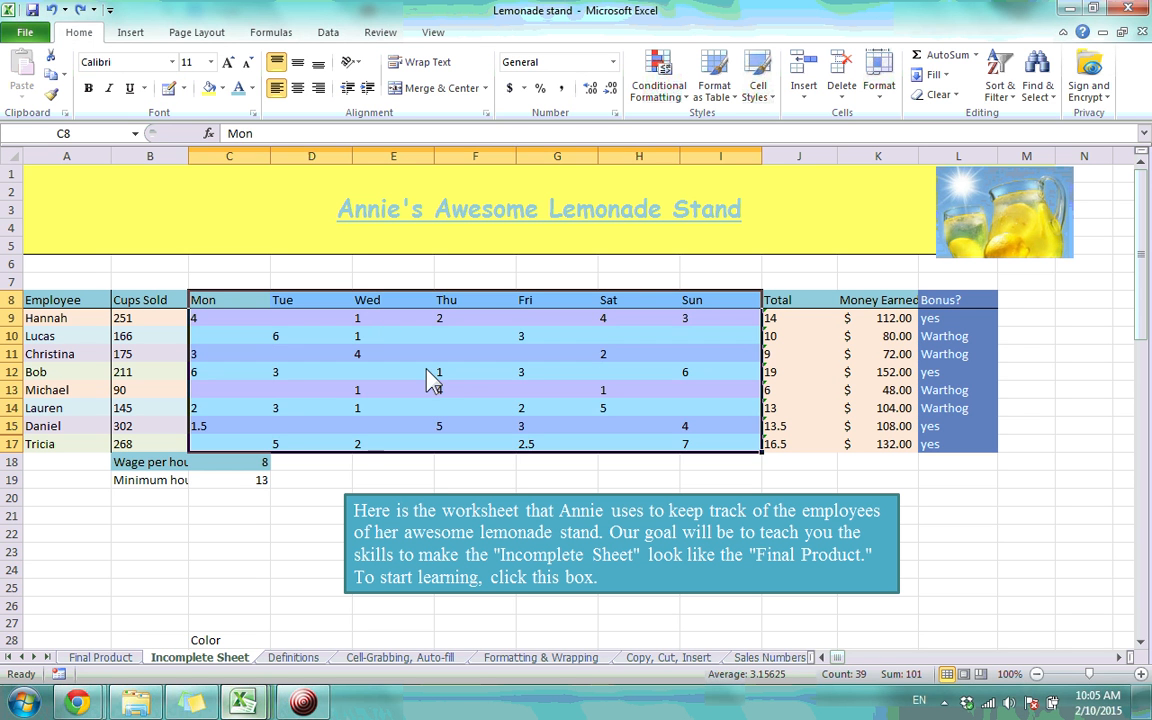
pyautogui.click(238, 303)
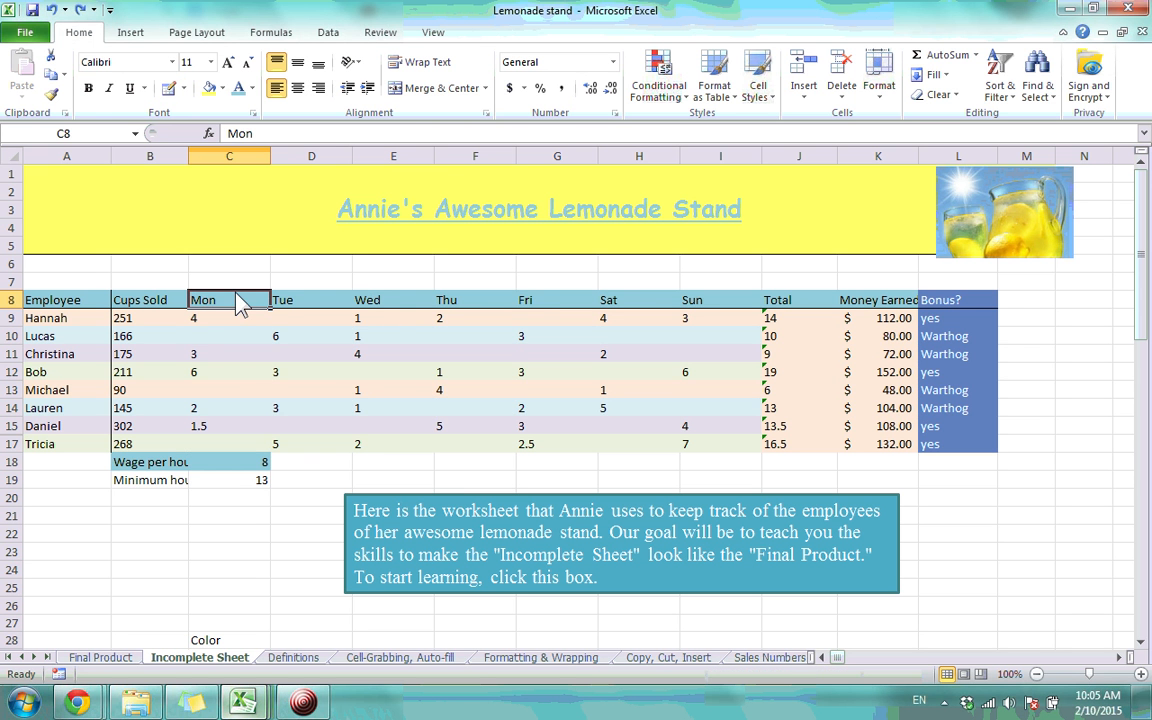
pyautogui.click(184, 88)
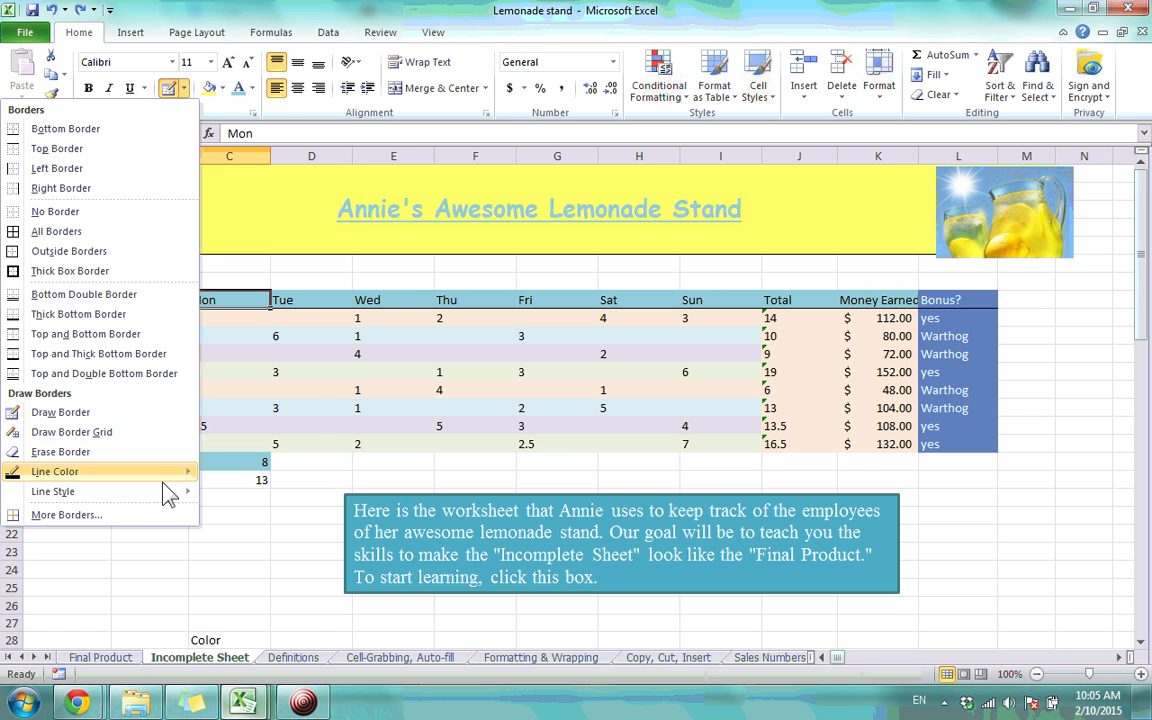
pyautogui.moveTo(158, 478)
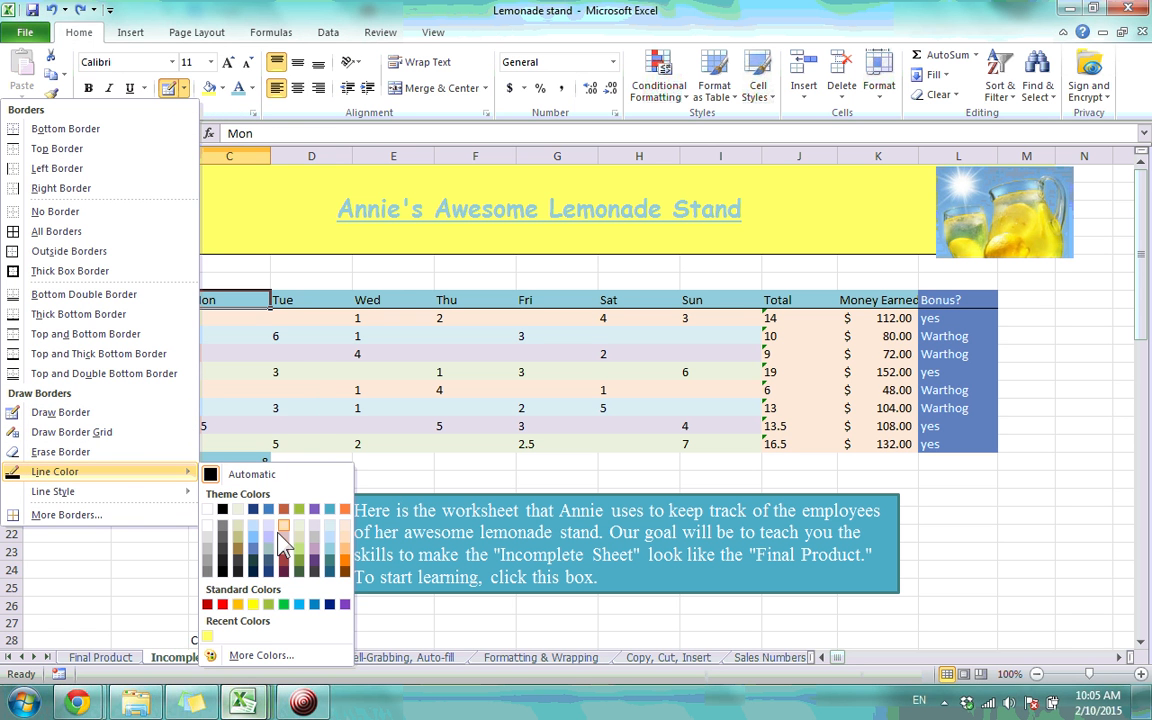
pyautogui.click(346, 562)
pyautogui.click(330, 417)
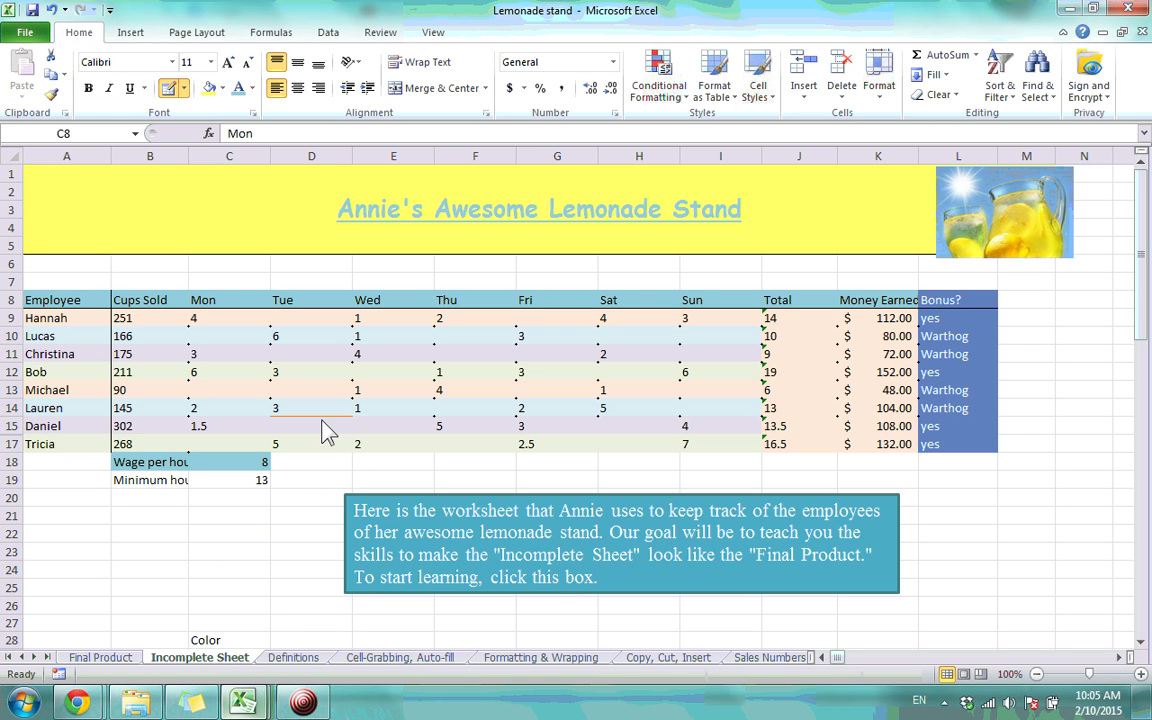
pyautogui.click(345, 435)
pyautogui.press('Escape')
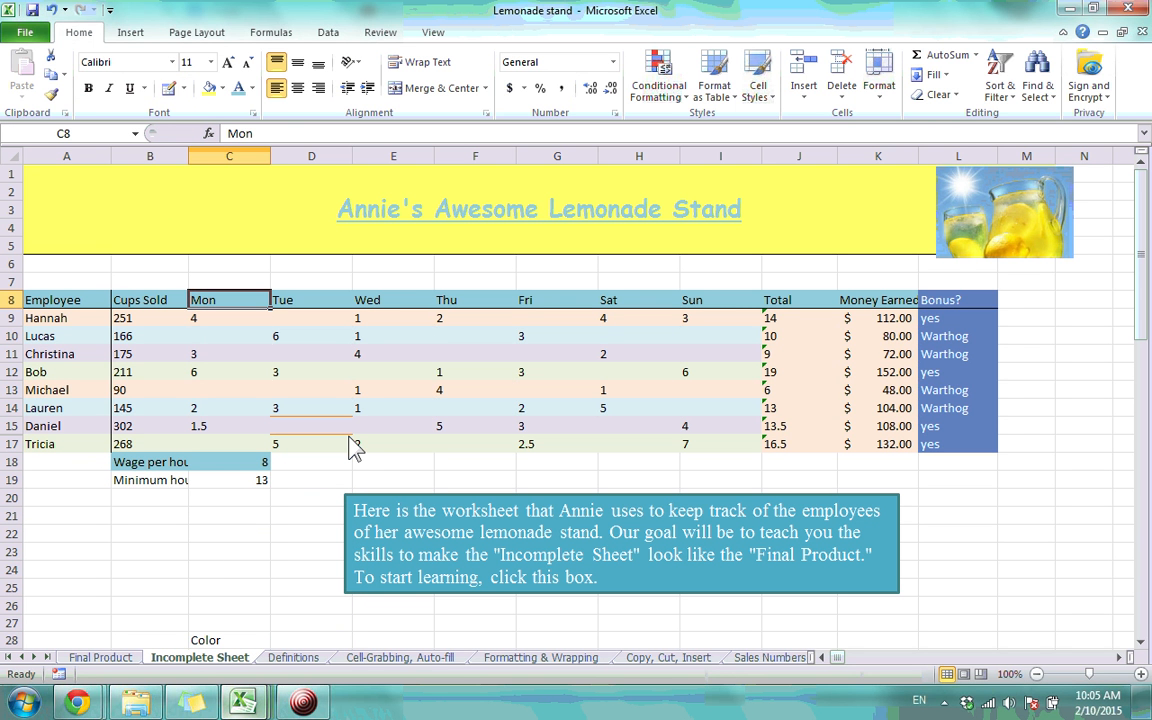
pyautogui.hotkey('ctrl', 'z')
pyautogui.hotkey('ctrl', 'z')
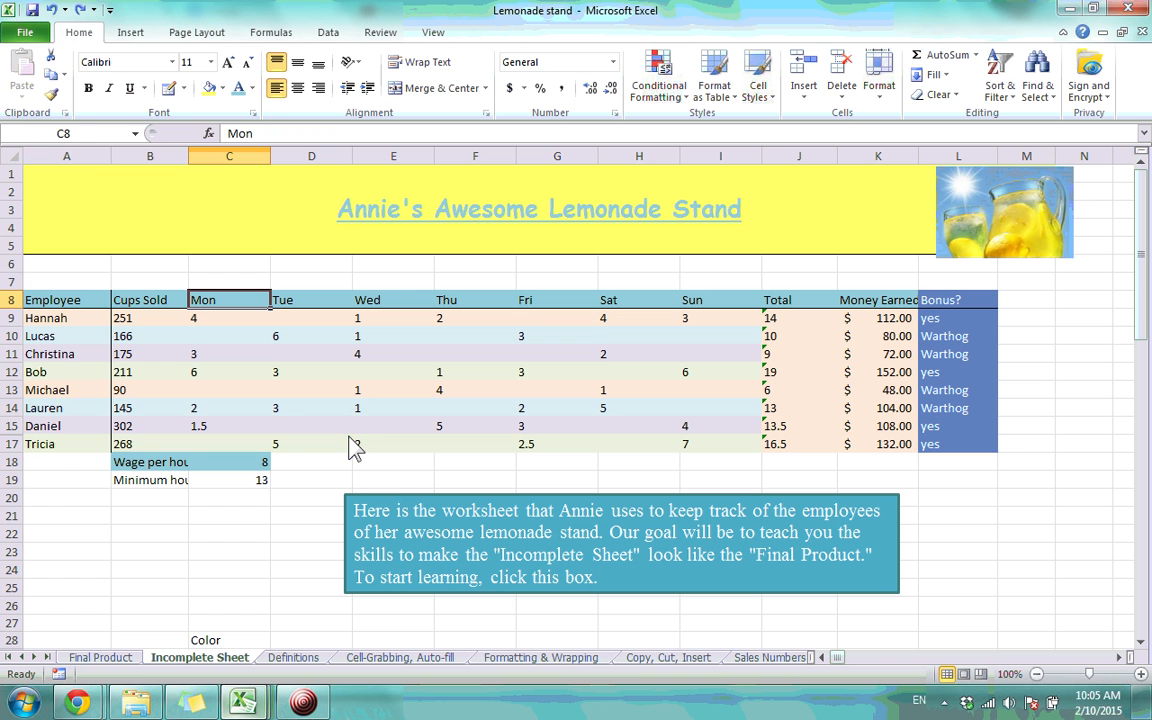
pyautogui.click(183, 89)
pyautogui.moveTo(126, 491)
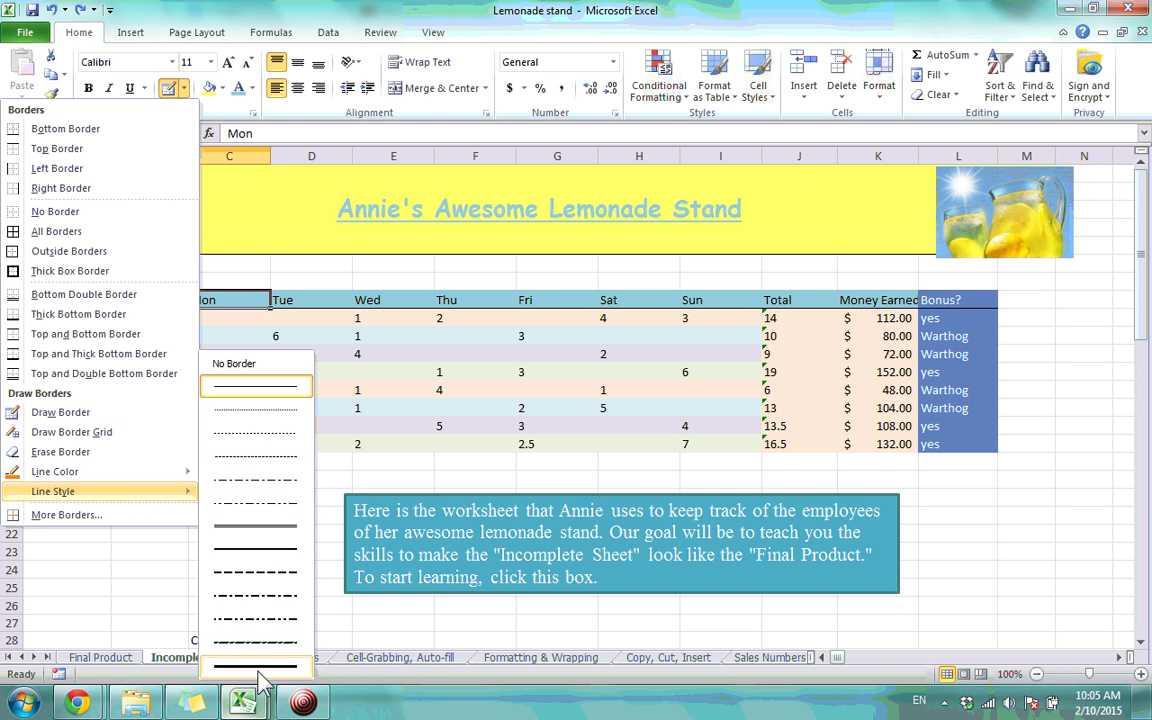
pyautogui.click(76, 516)
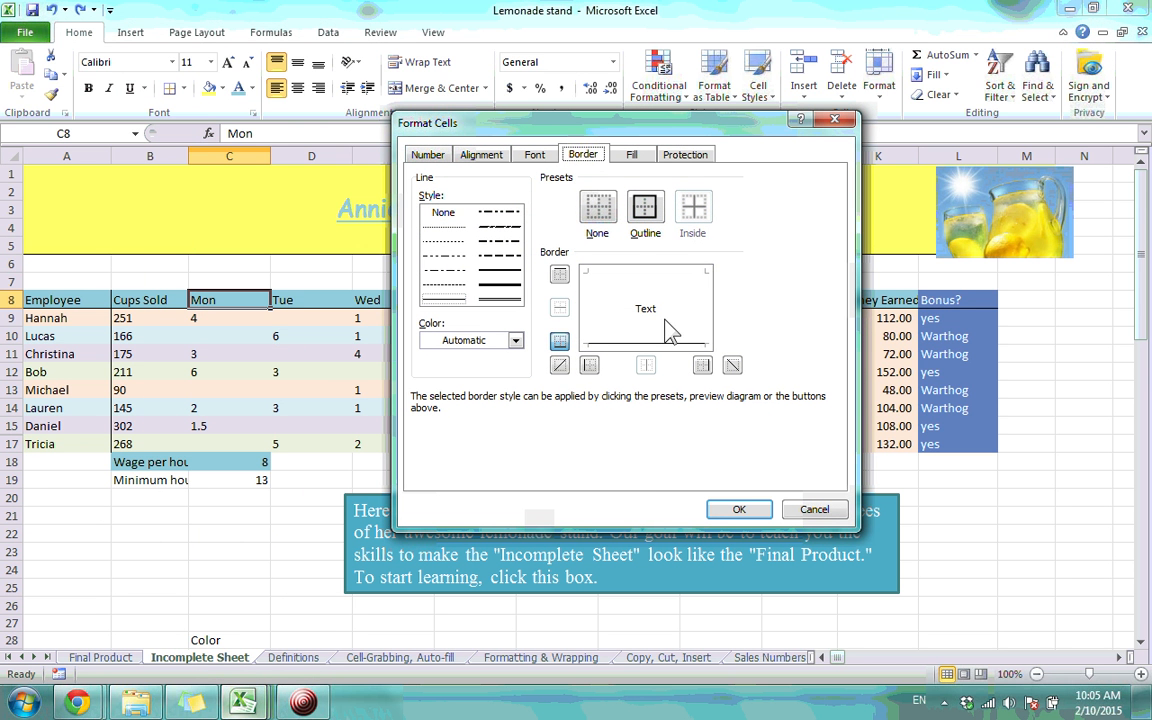
pyautogui.click(515, 340)
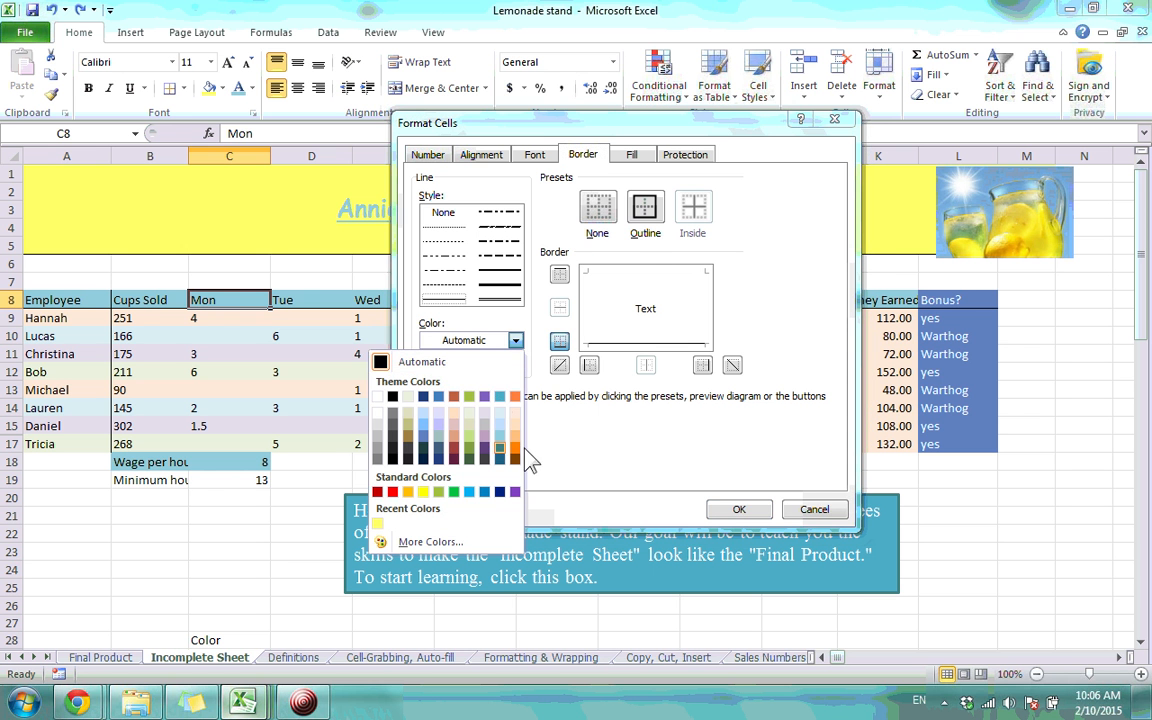
pyautogui.click(630, 458)
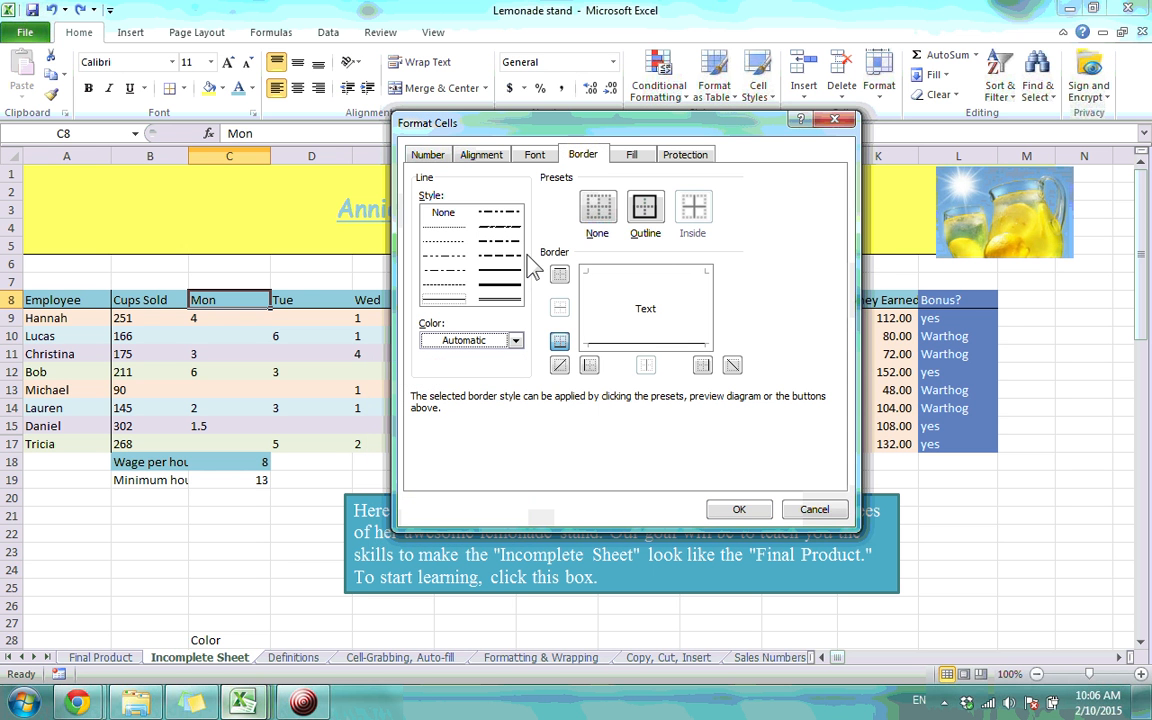
pyautogui.click(834, 120)
pyautogui.click(292, 499)
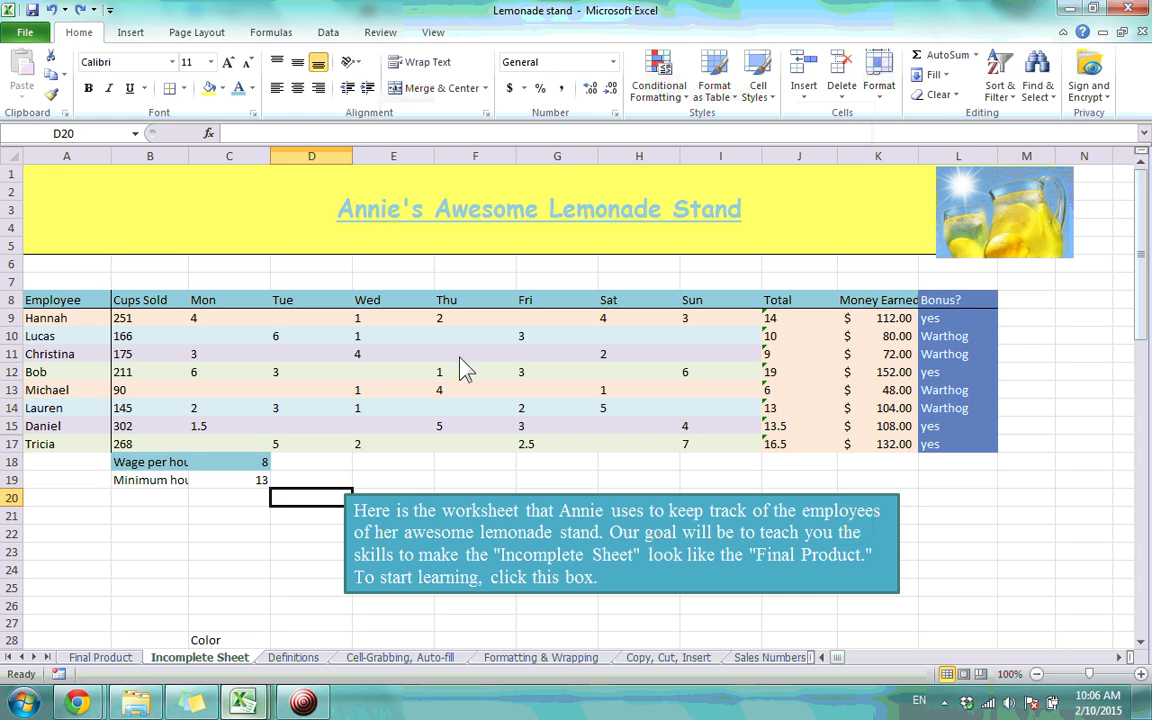
# Turn on Strikethrough for the title in A1 through the Format Cells Font tab
pyautogui.click(657, 218)
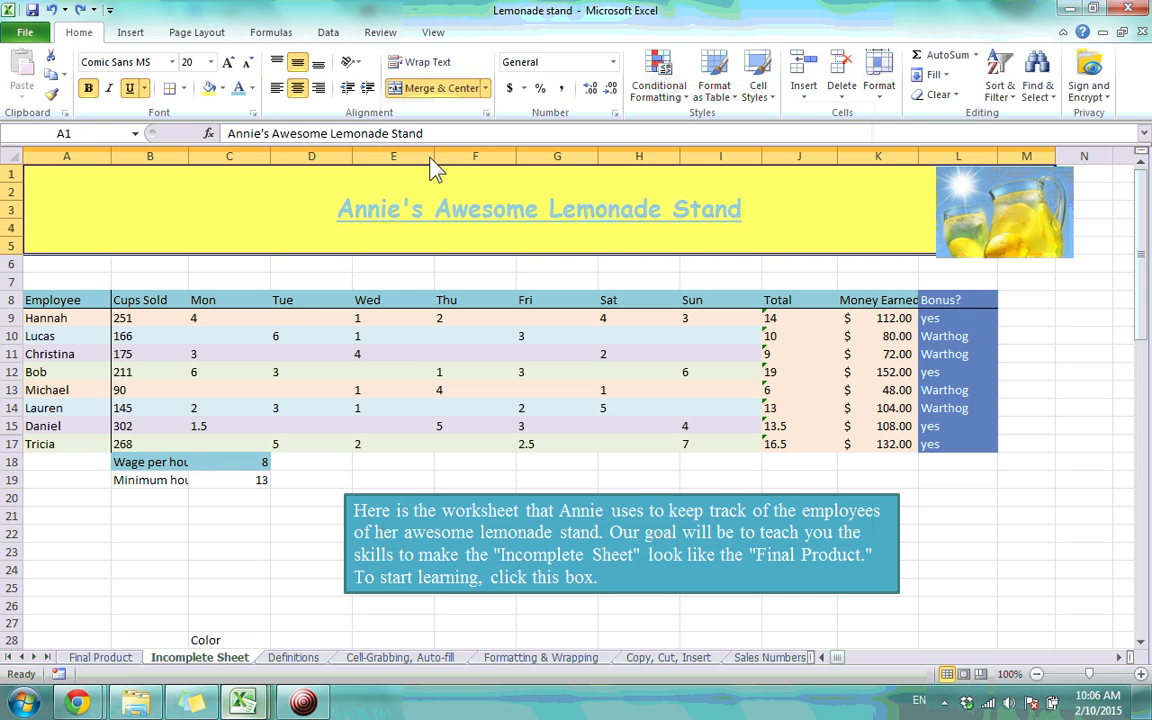
pyautogui.click(254, 114)
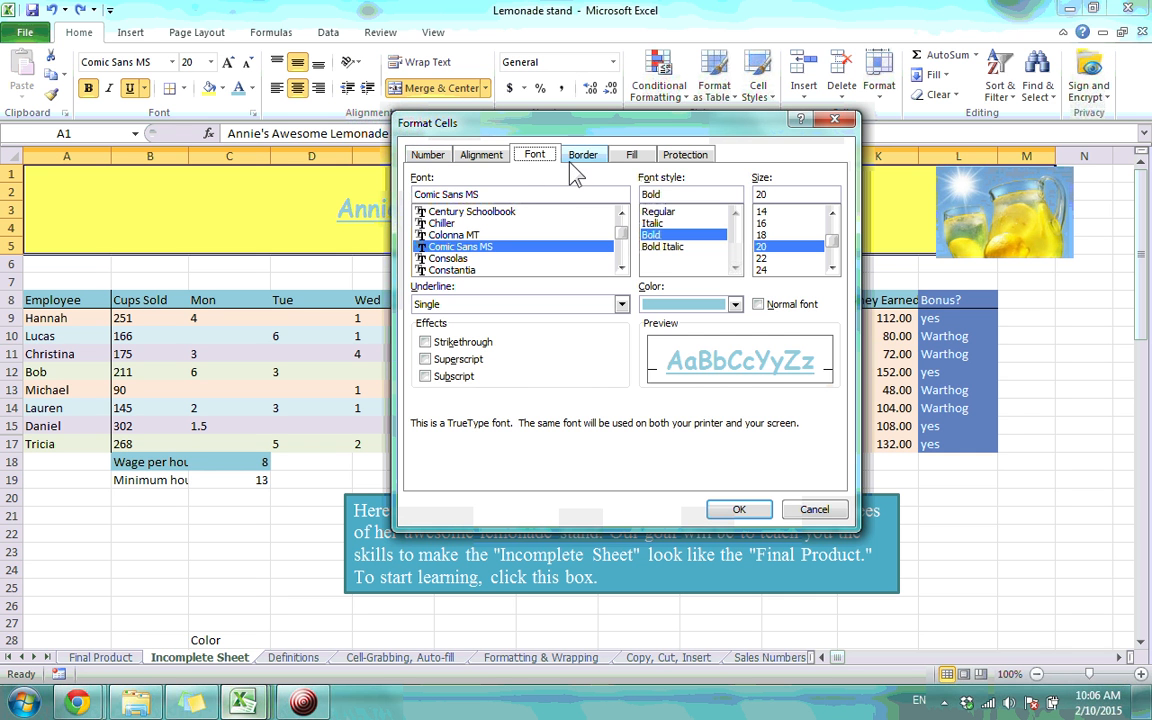
pyautogui.click(433, 158)
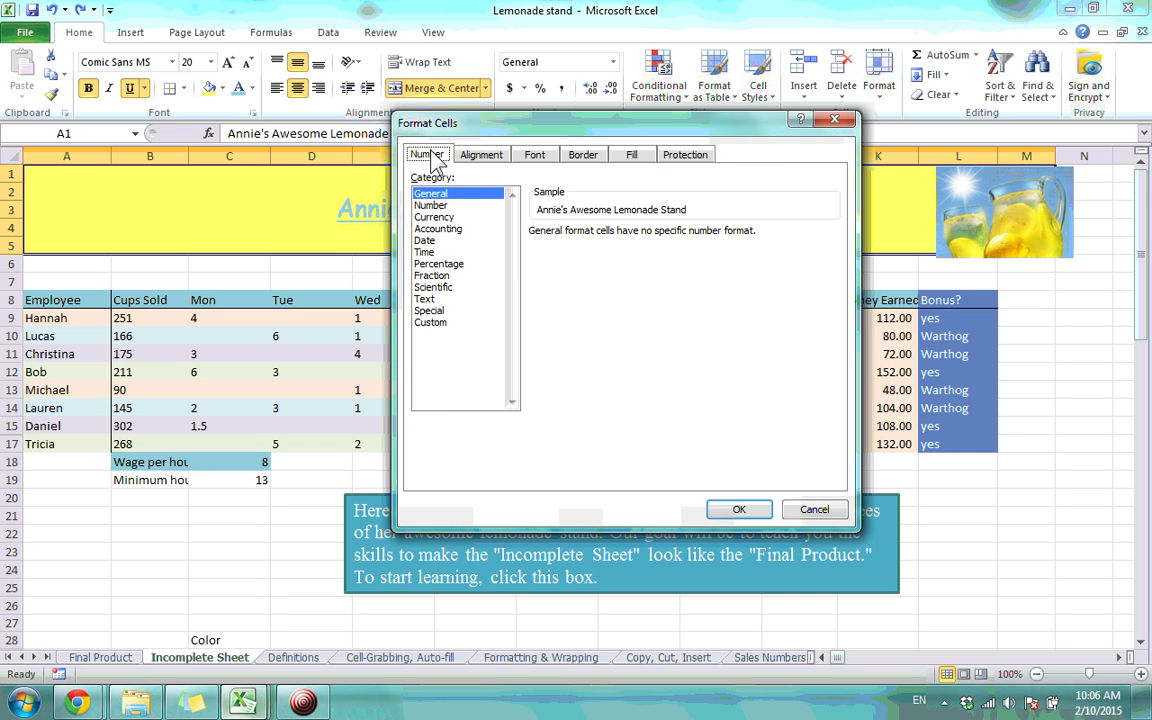
pyautogui.click(482, 157)
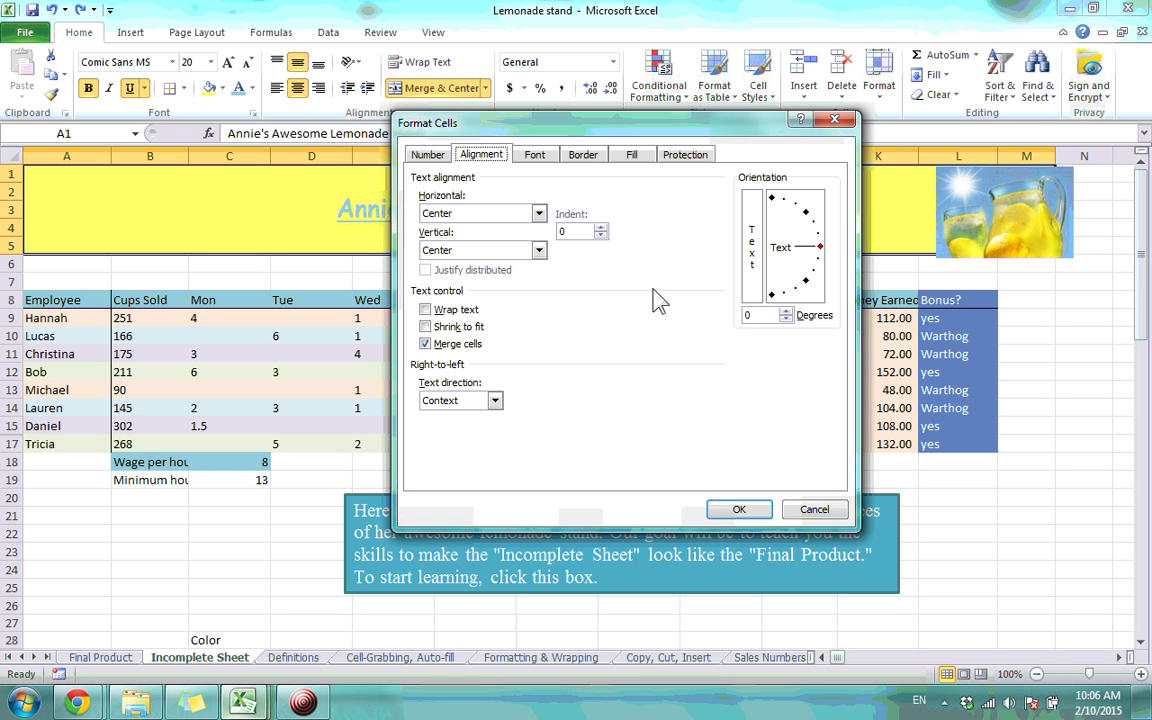
pyautogui.click(540, 158)
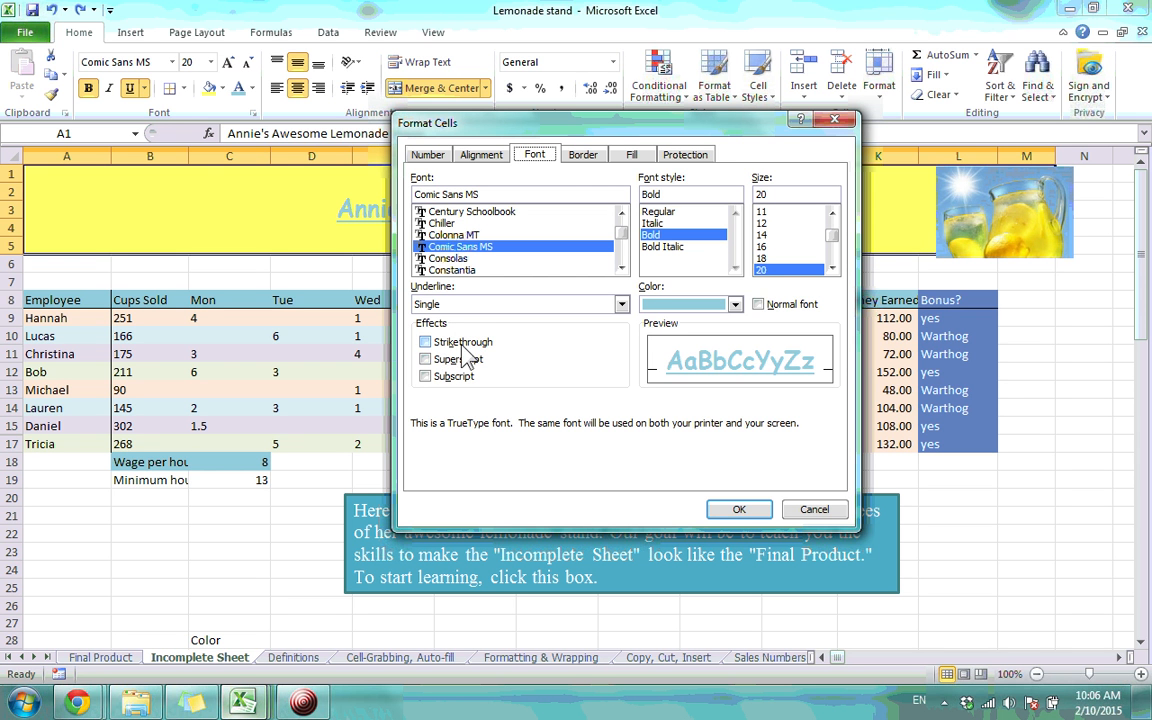
pyautogui.click(426, 343)
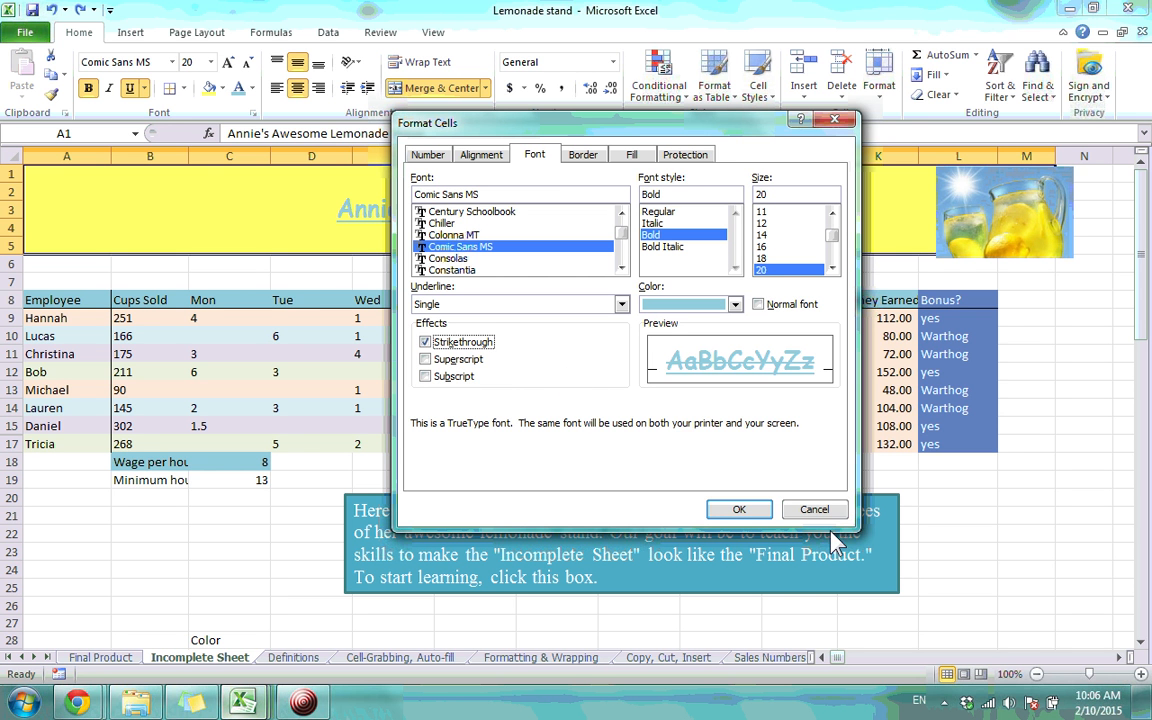
pyautogui.click(740, 510)
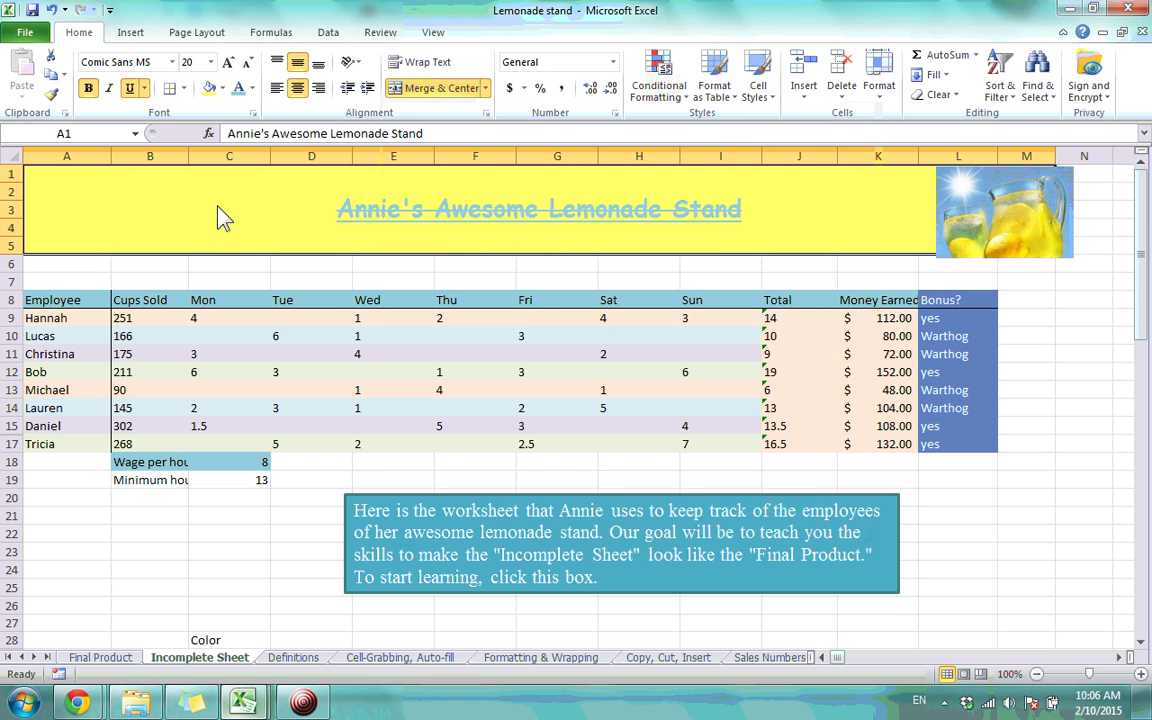
# Remove the title's strikethrough and choose a diagonal stripe fill pattern
pyautogui.click(248, 113)
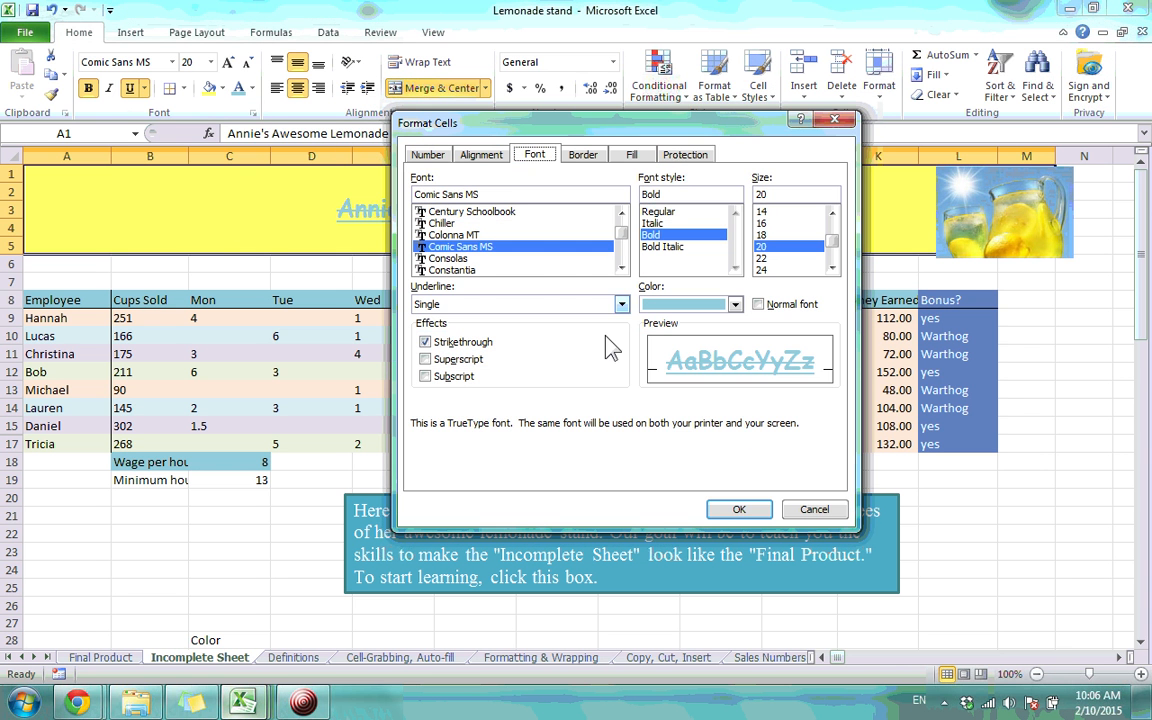
pyautogui.click(425, 342)
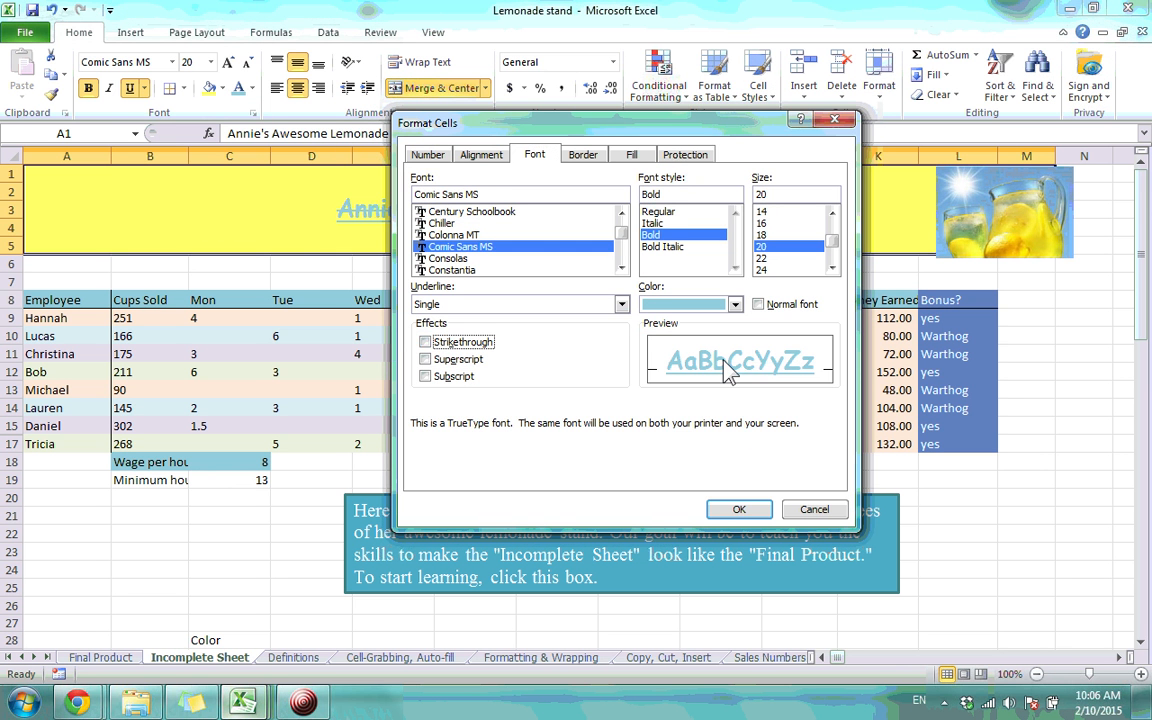
pyautogui.click(584, 156)
pyautogui.click(632, 157)
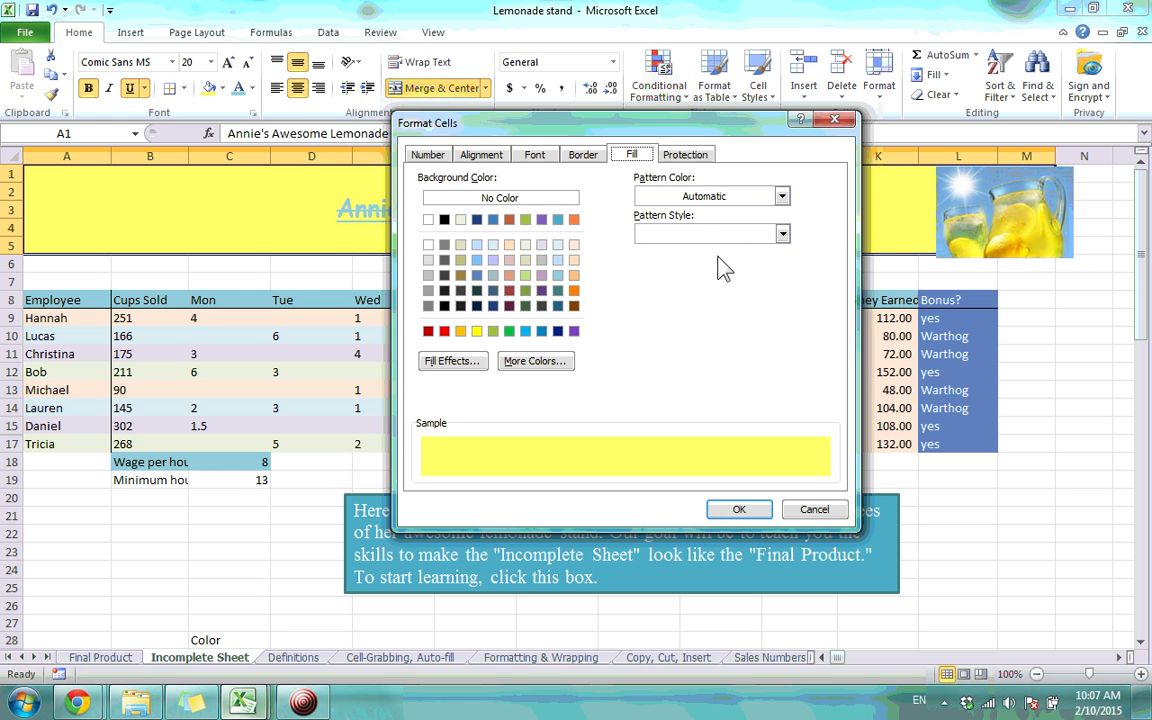
pyautogui.click(688, 200)
pyautogui.click(688, 200)
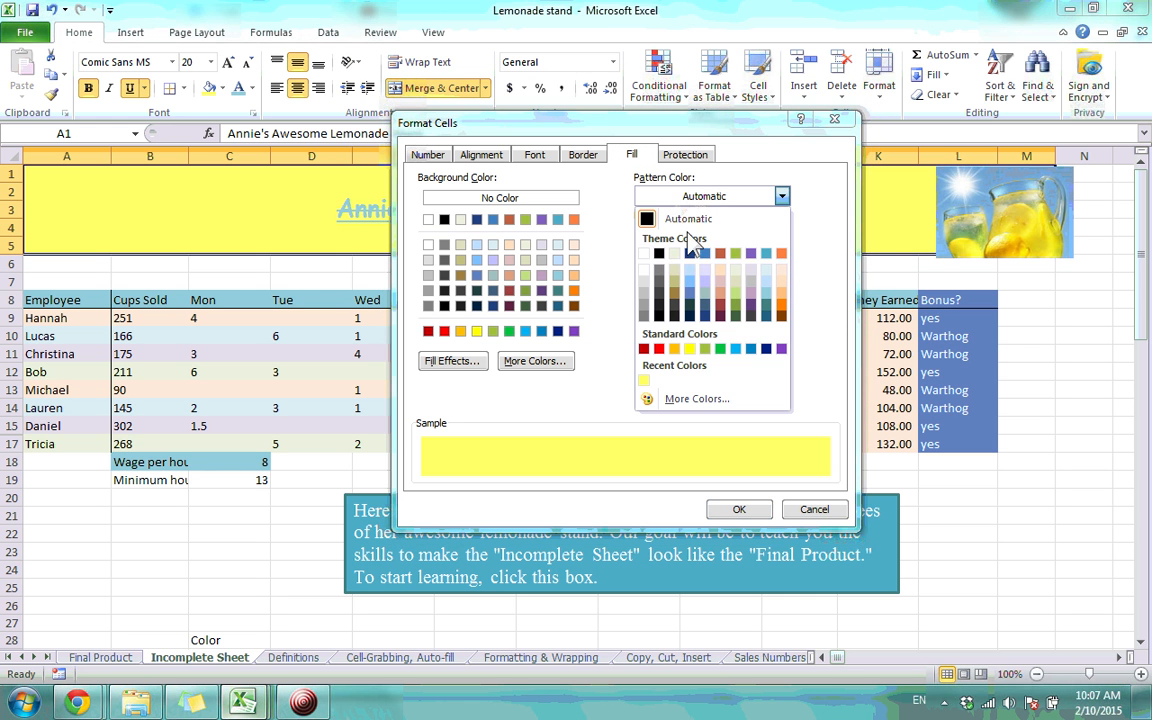
pyautogui.click(797, 226)
pyautogui.click(782, 236)
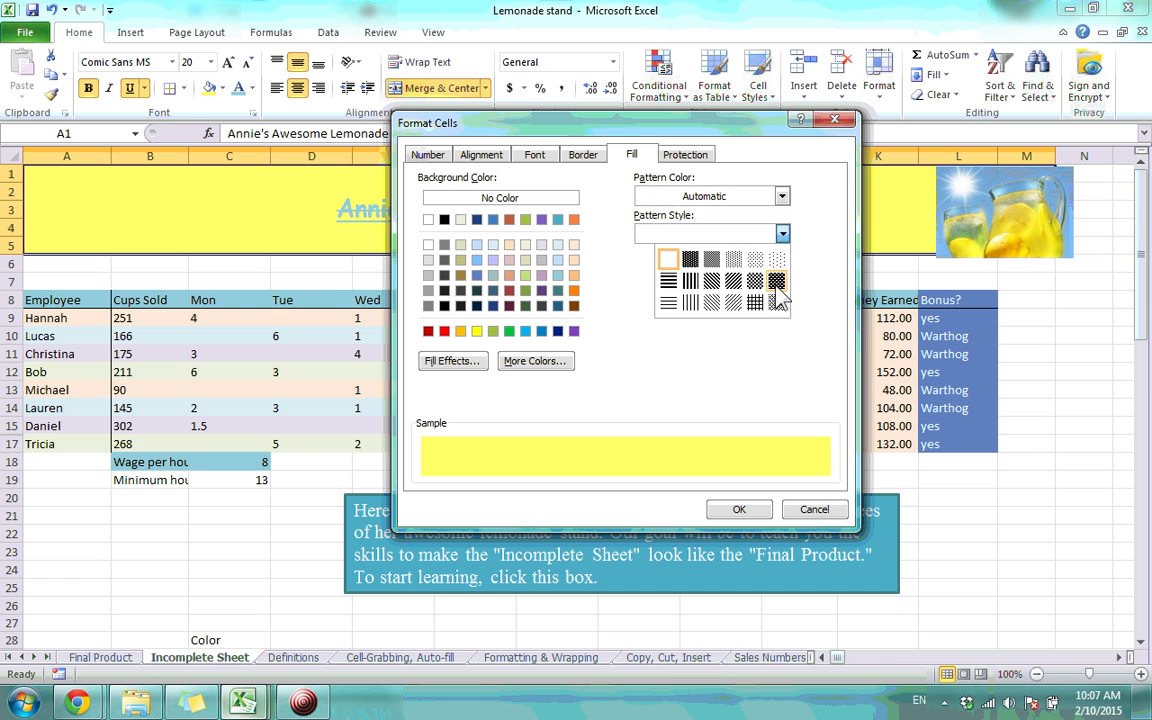
pyautogui.click(711, 281)
# Make the stripes light blue over a red background and apply the fill
pyautogui.click(708, 197)
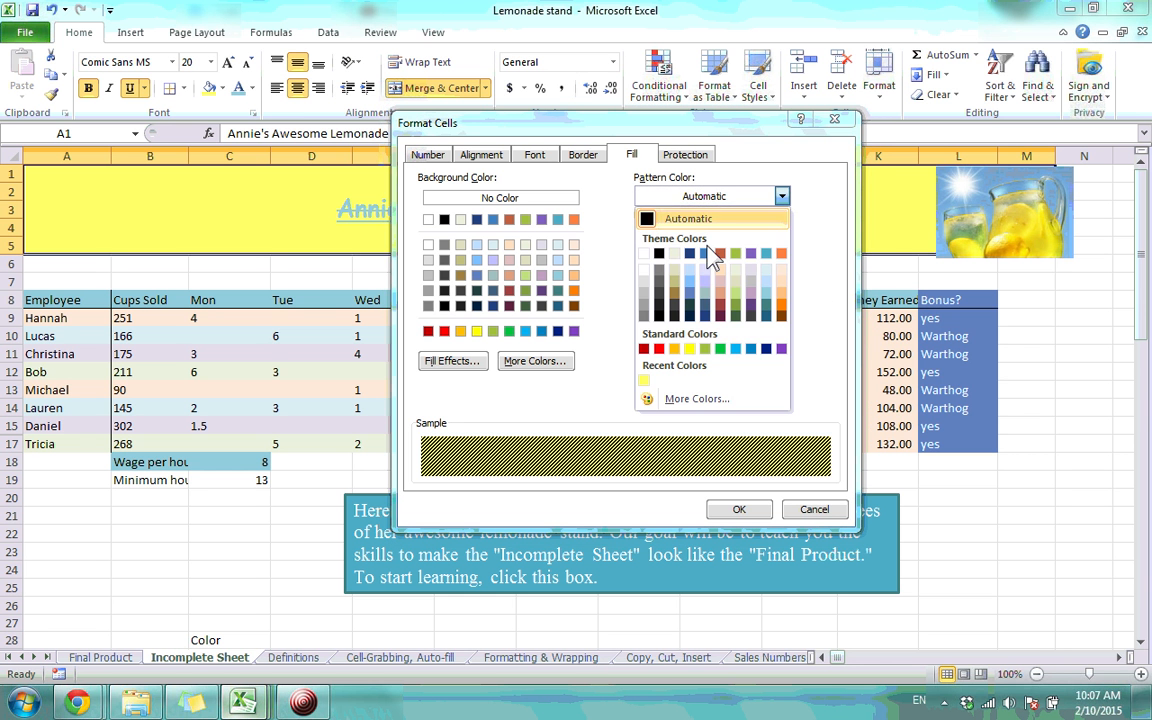
pyautogui.click(692, 272)
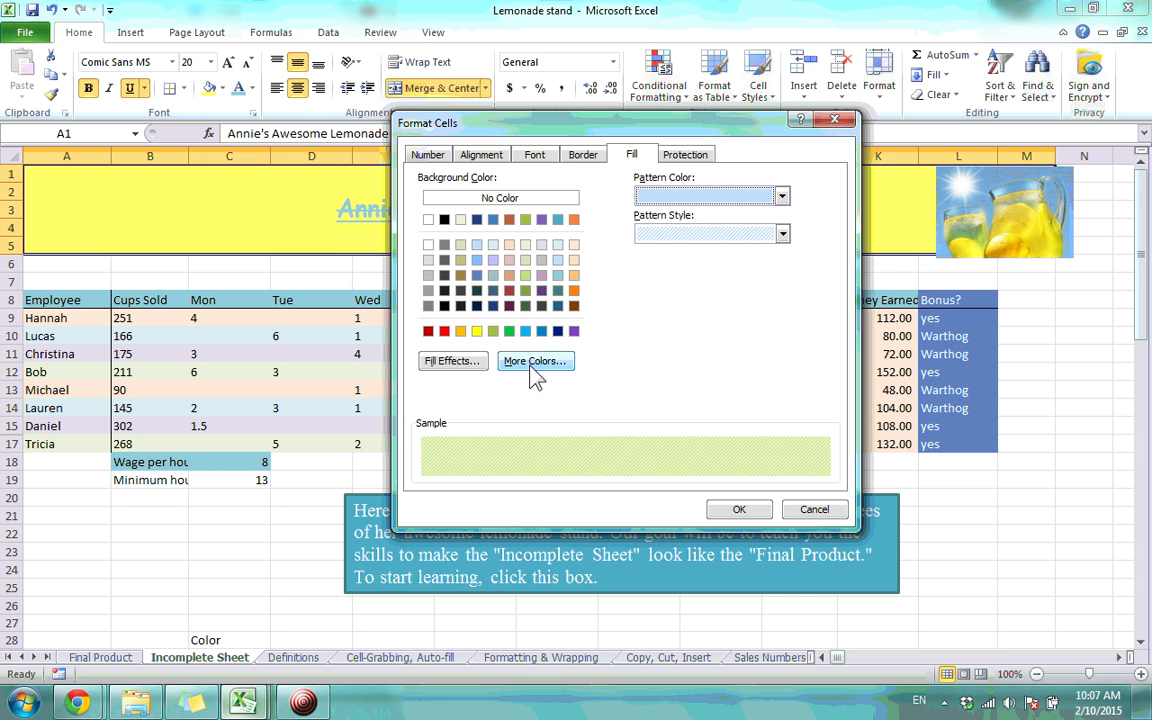
pyautogui.click(509, 220)
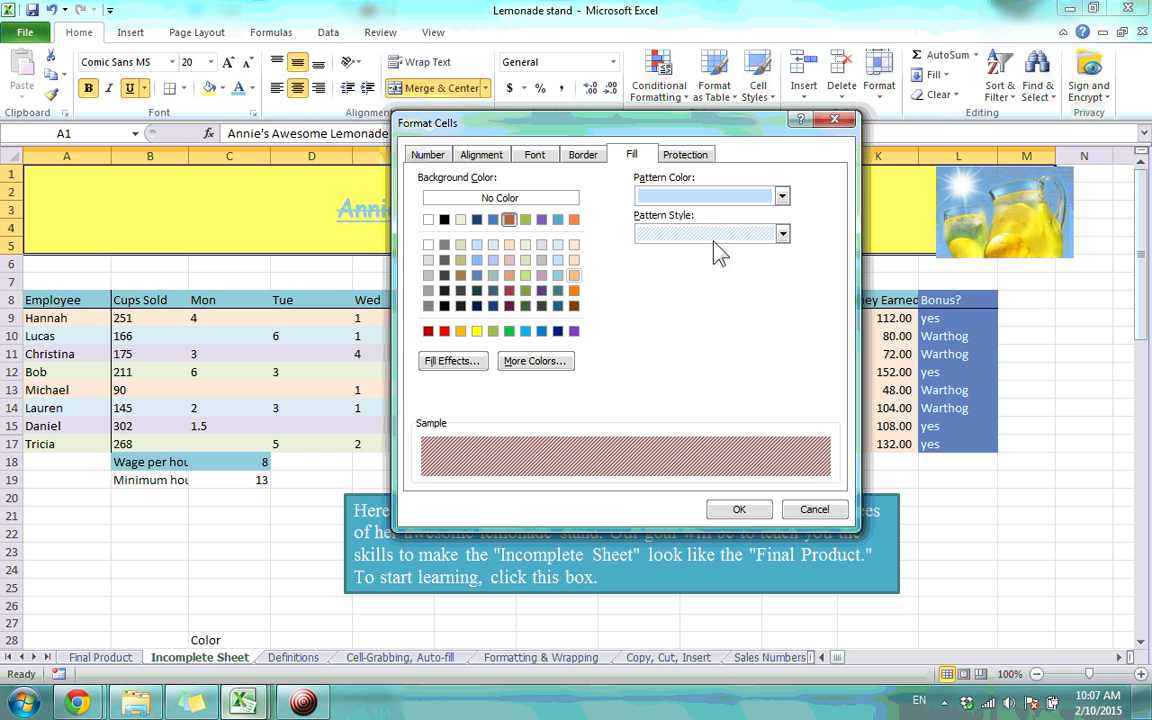
pyautogui.click(739, 509)
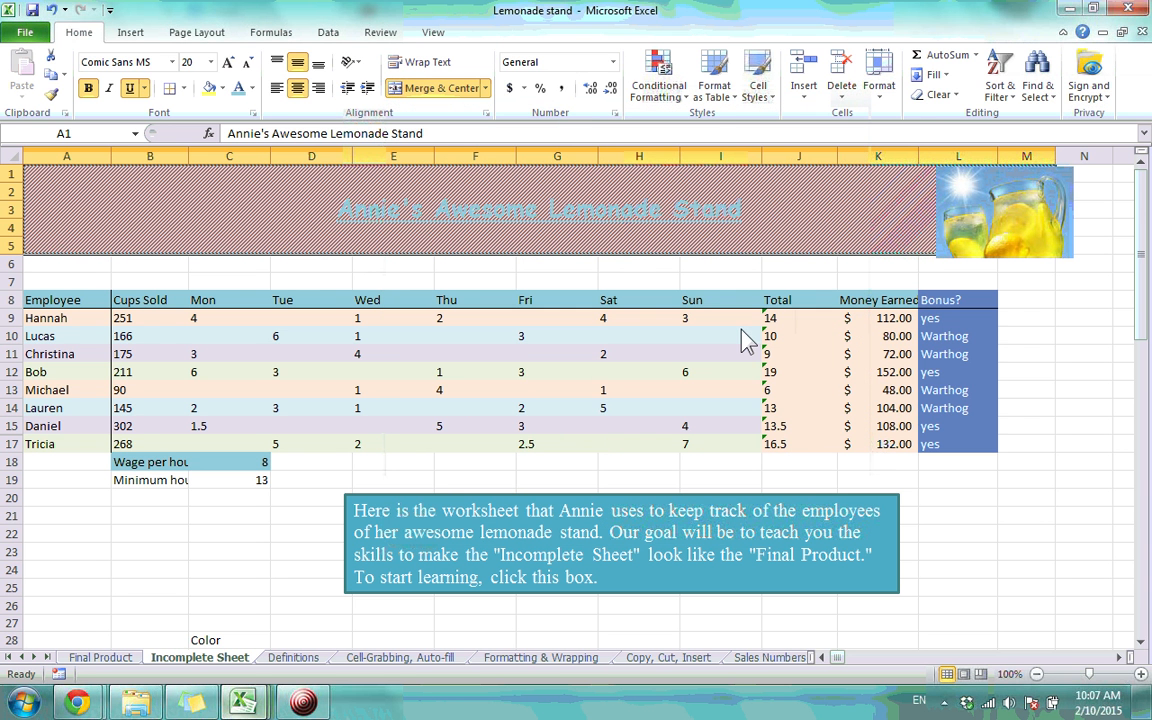
# Undo the striped pattern and try a two-colour horizontal gradient on the banner
pyautogui.hotkey('ctrl', 'z')
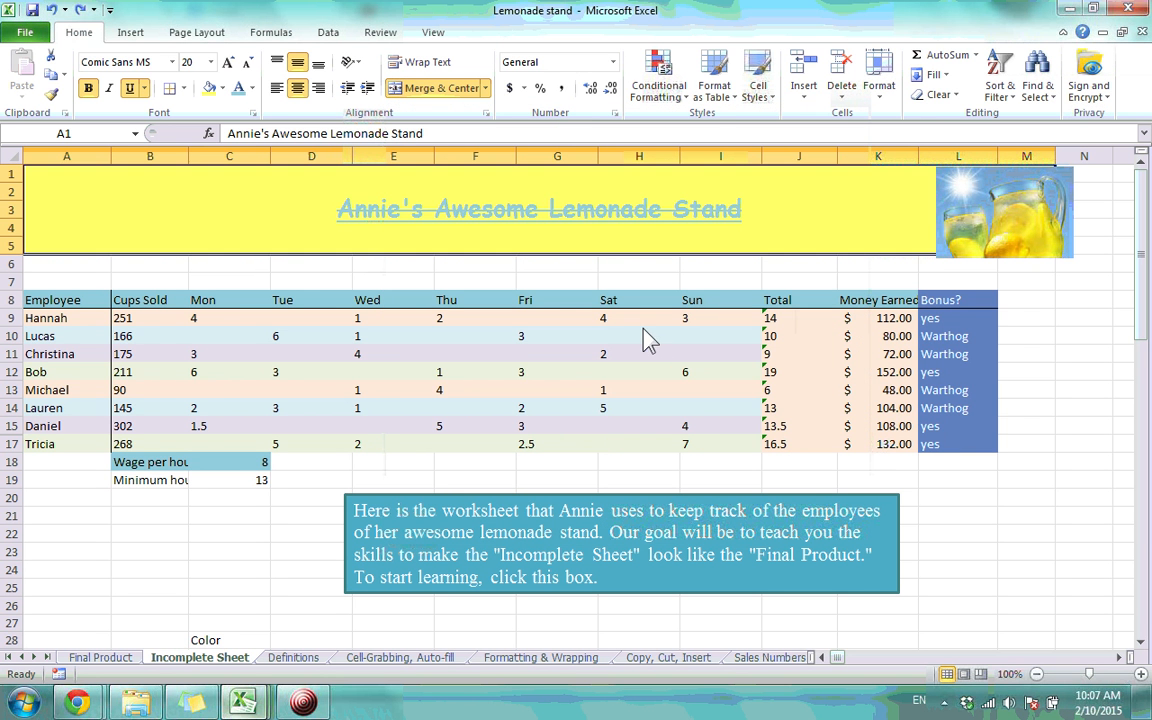
pyautogui.click(252, 112)
pyautogui.click(631, 154)
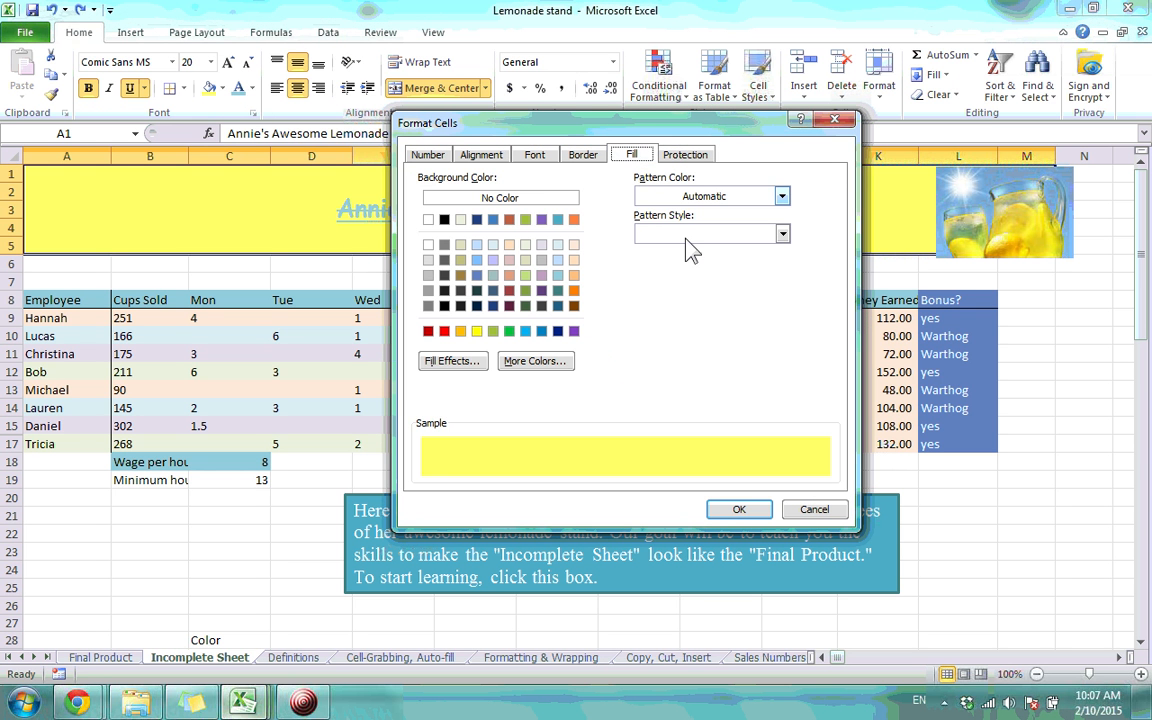
pyautogui.click(545, 197)
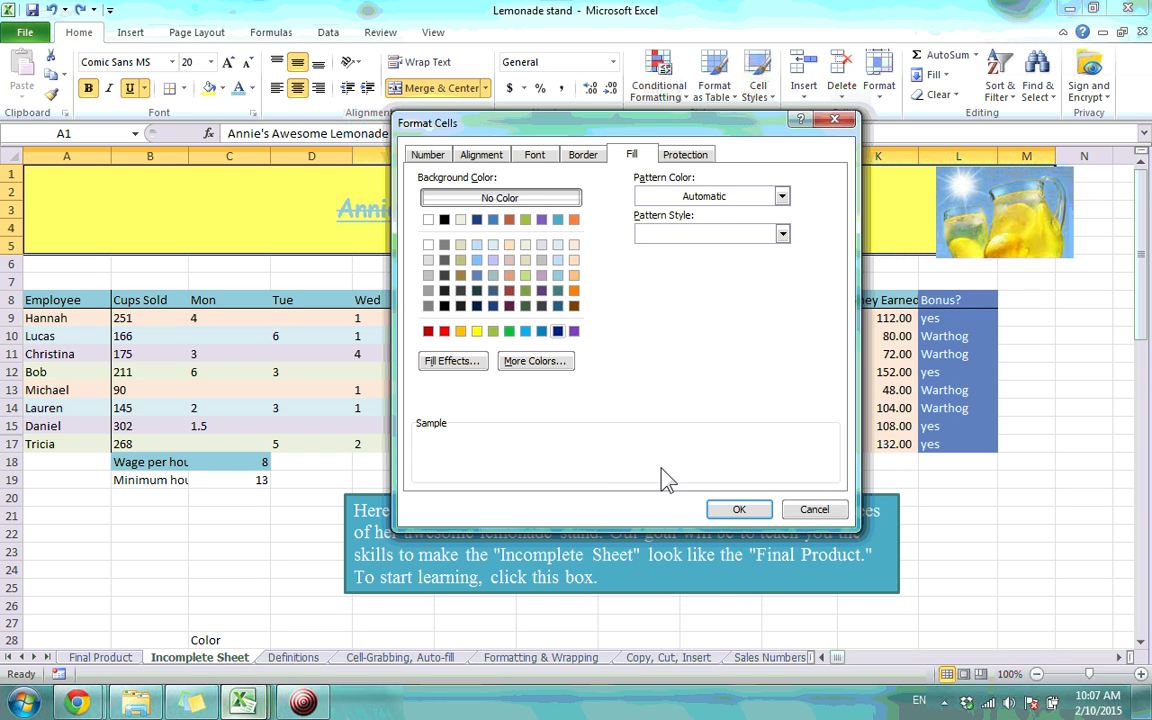
pyautogui.click(455, 362)
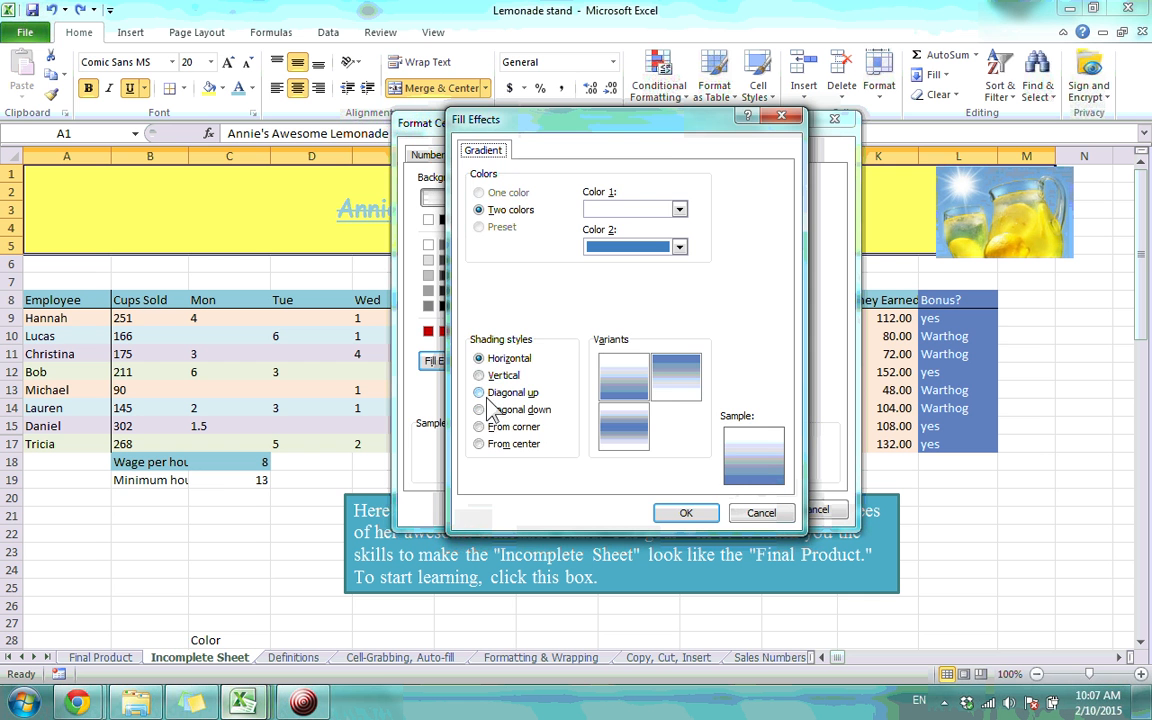
pyautogui.click(684, 514)
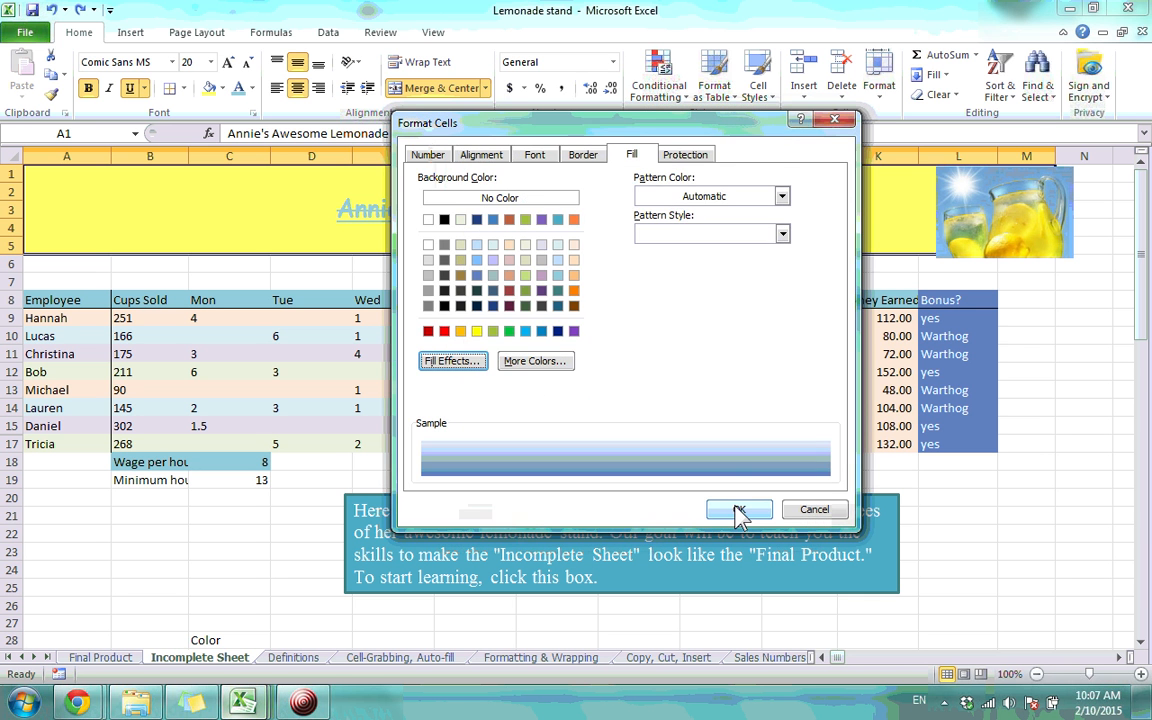
pyautogui.click(736, 511)
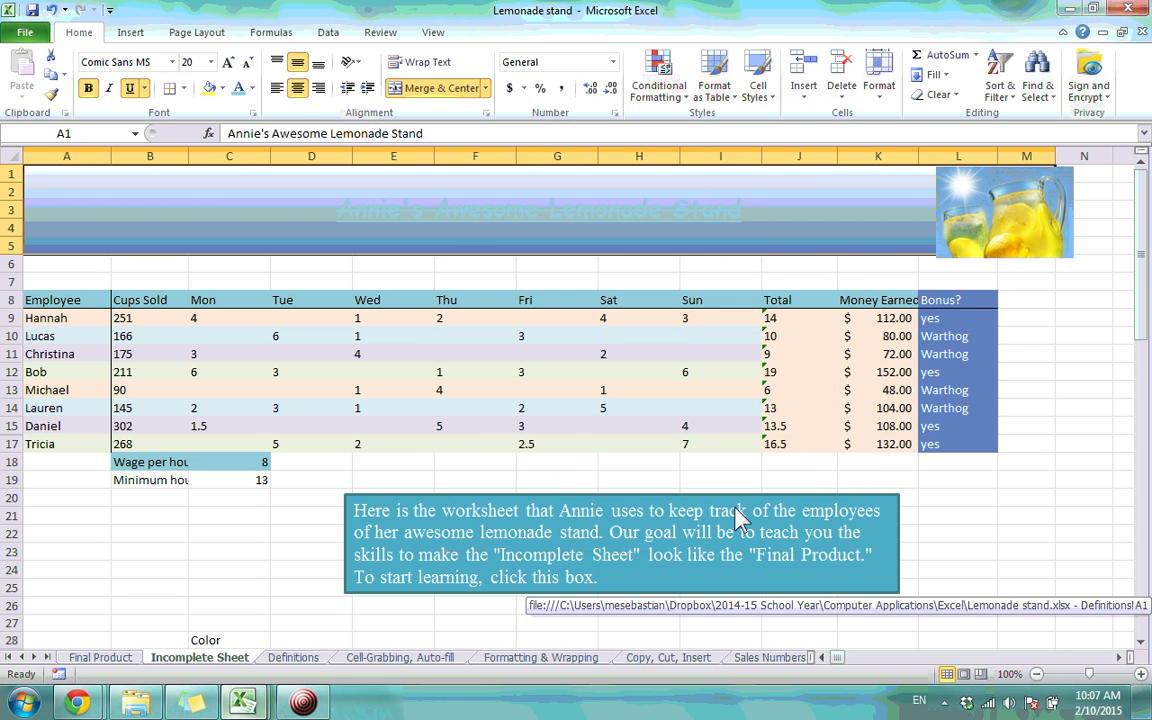
# Browse More Colors without choosing, then bring up Fill Effects for the banner
pyautogui.click(252, 113)
pyautogui.click(629, 154)
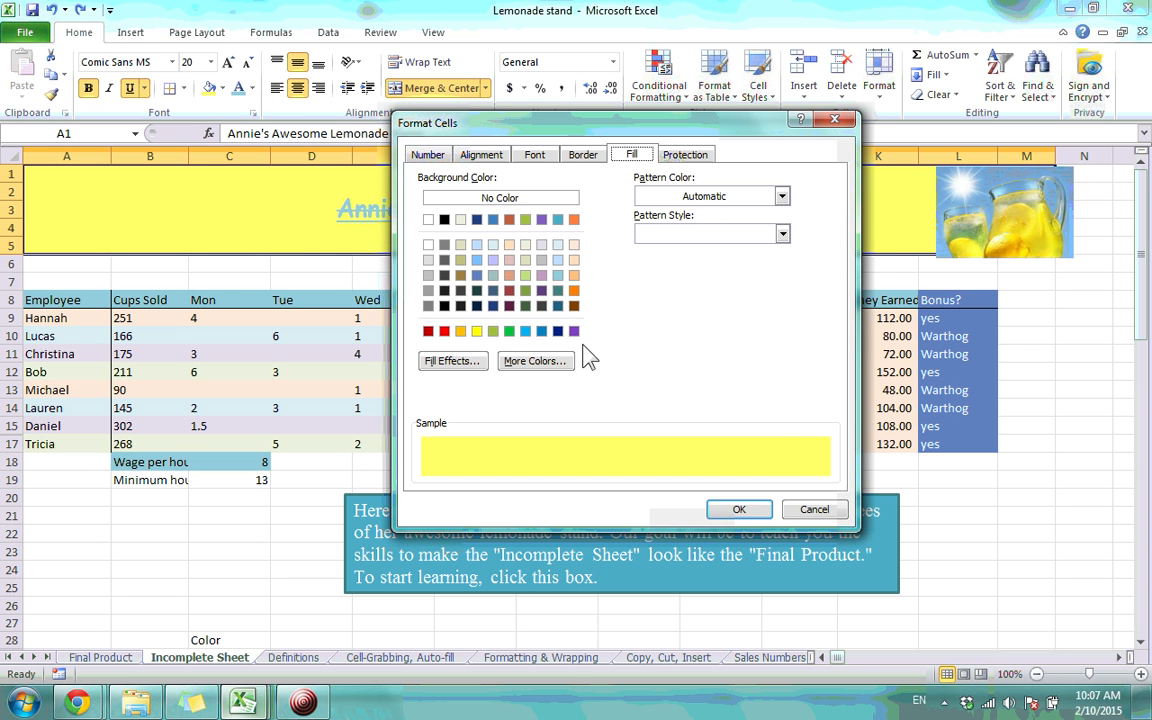
pyautogui.click(561, 364)
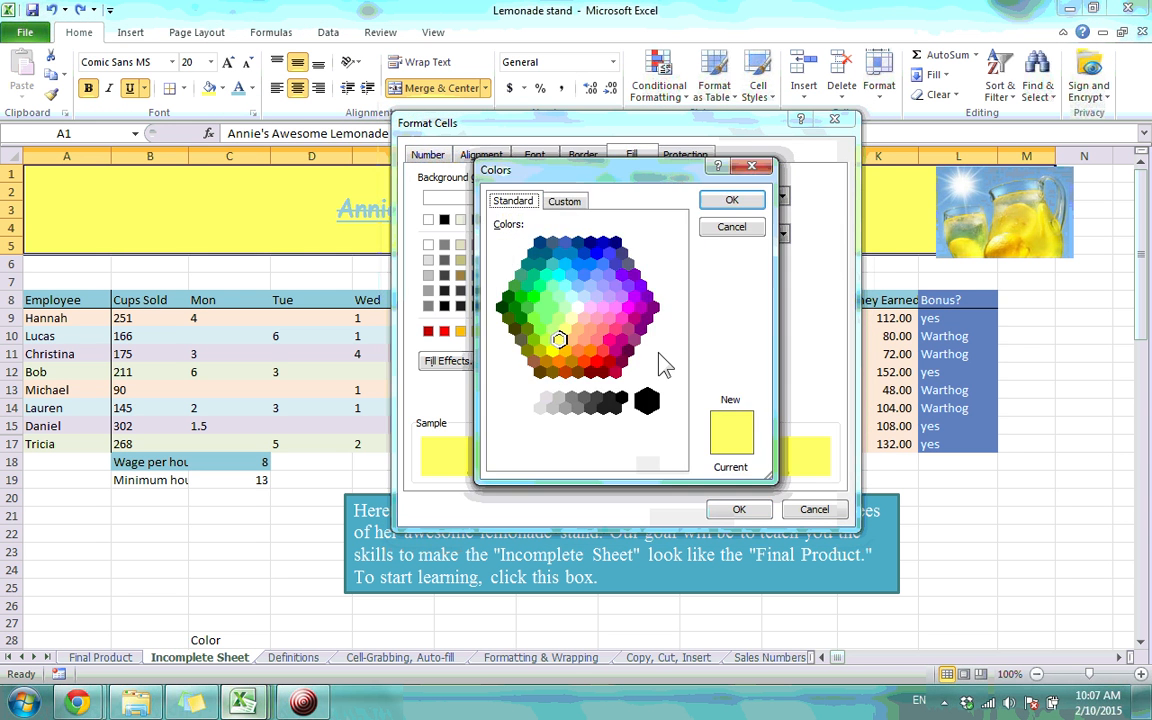
pyautogui.click(583, 205)
pyautogui.click(530, 203)
pyautogui.click(752, 166)
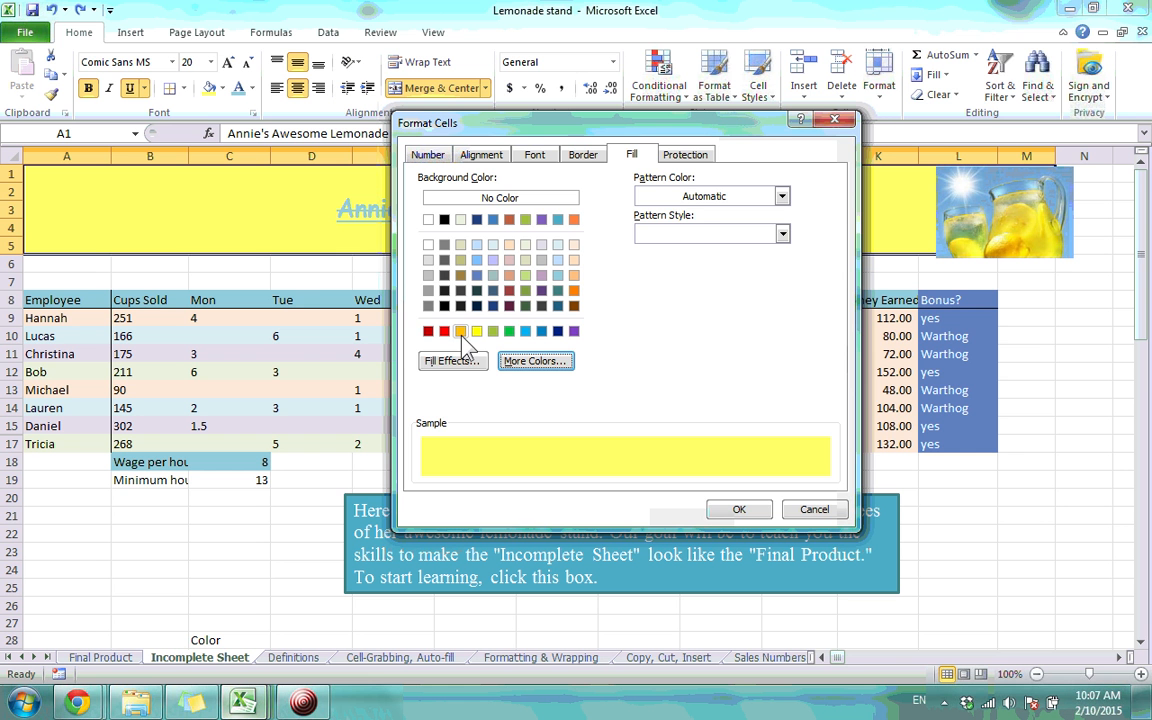
pyautogui.click(436, 364)
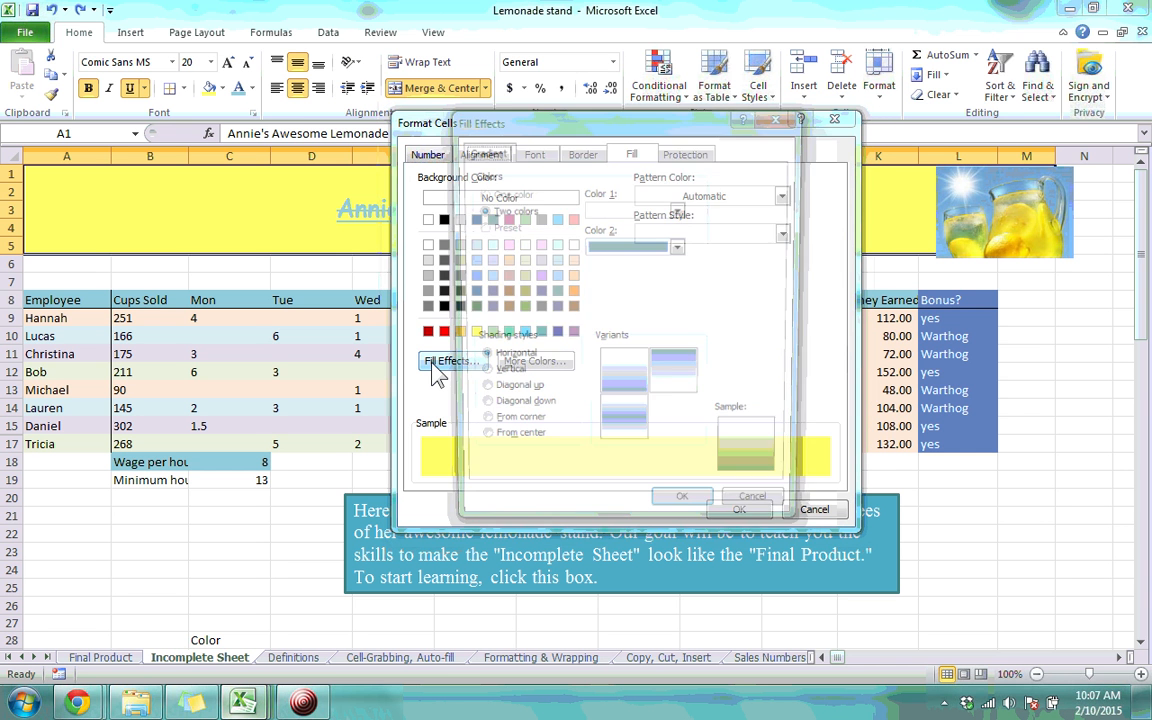
# Dismiss Fill Effects and Format Cells without applying any gradient or protection changes
pyautogui.click(792, 124)
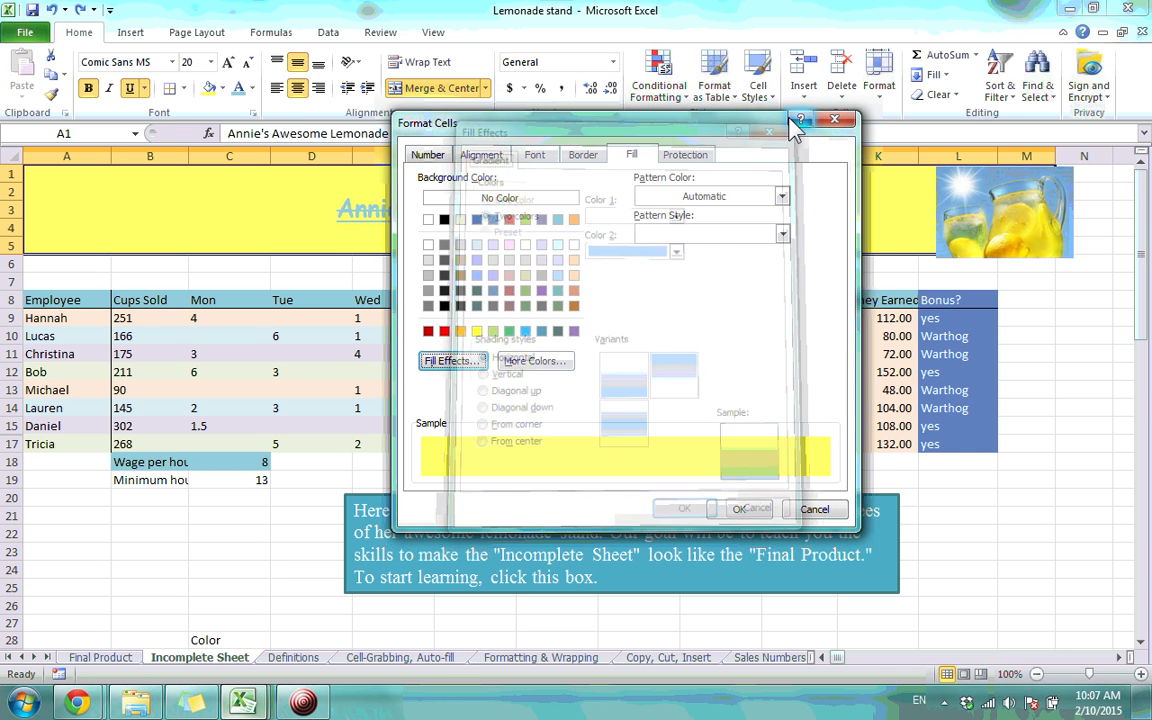
pyautogui.click(698, 159)
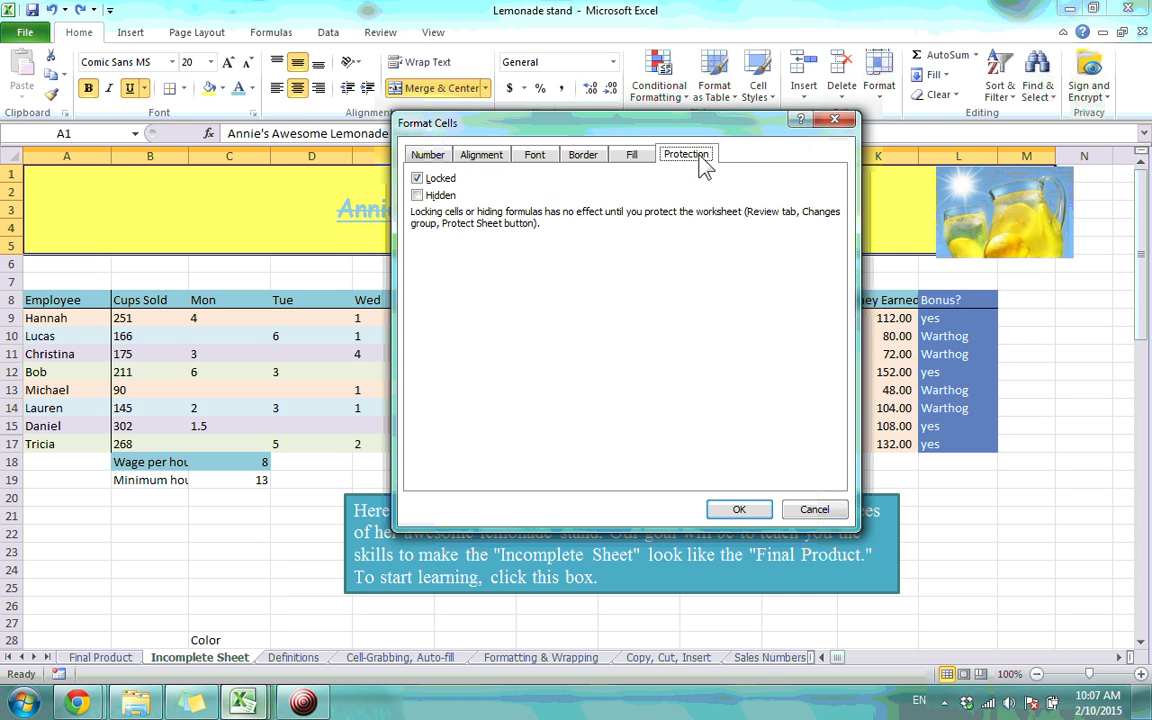
pyautogui.click(834, 120)
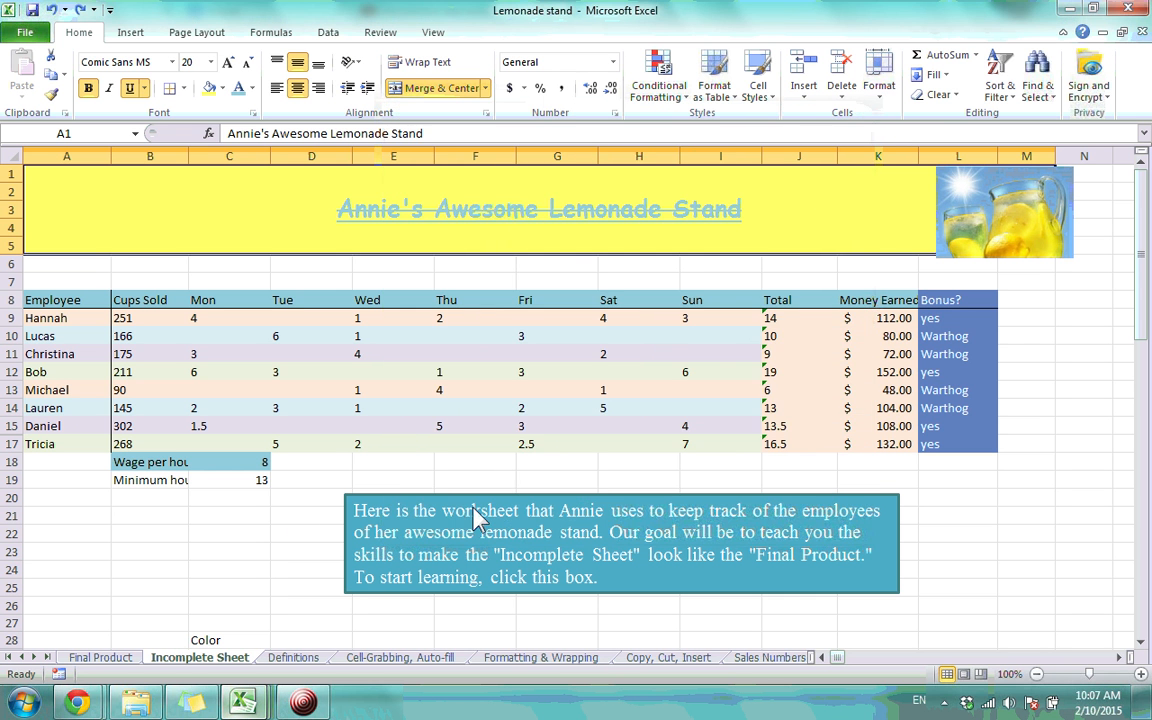
# Move off the title banner and select the Wage per hour of work label
pyautogui.scroll(-3, 260, 490)
pyautogui.scroll(3, 285, 475)
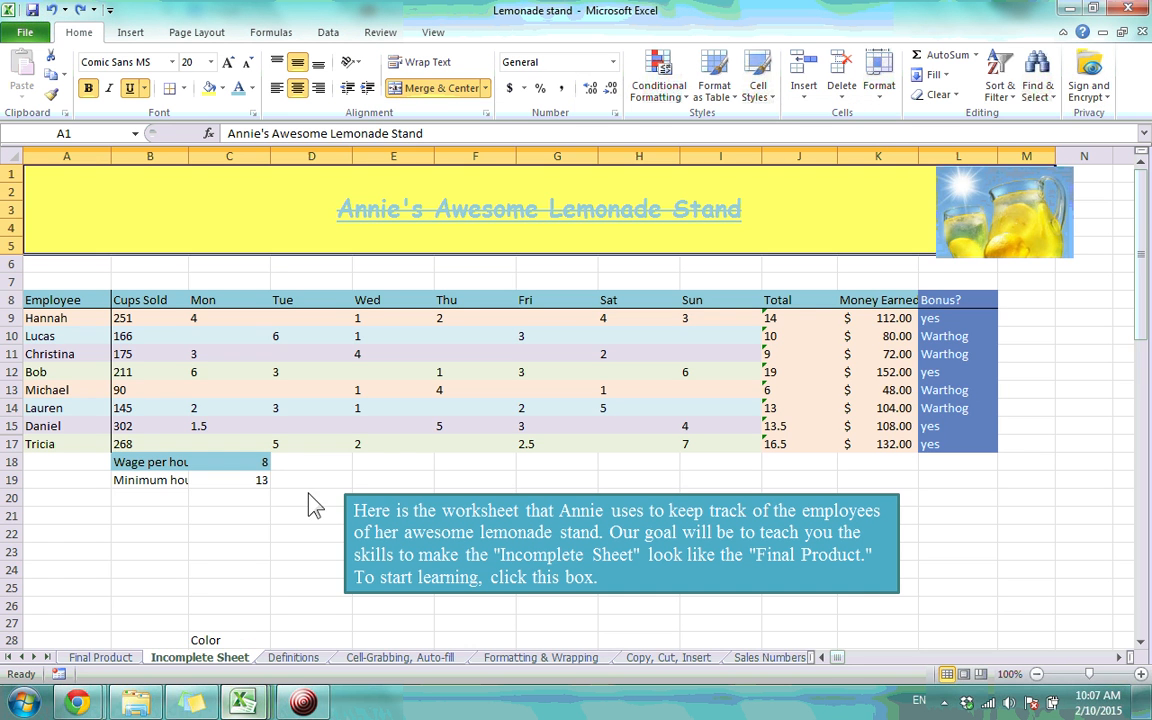
pyautogui.click(383, 282)
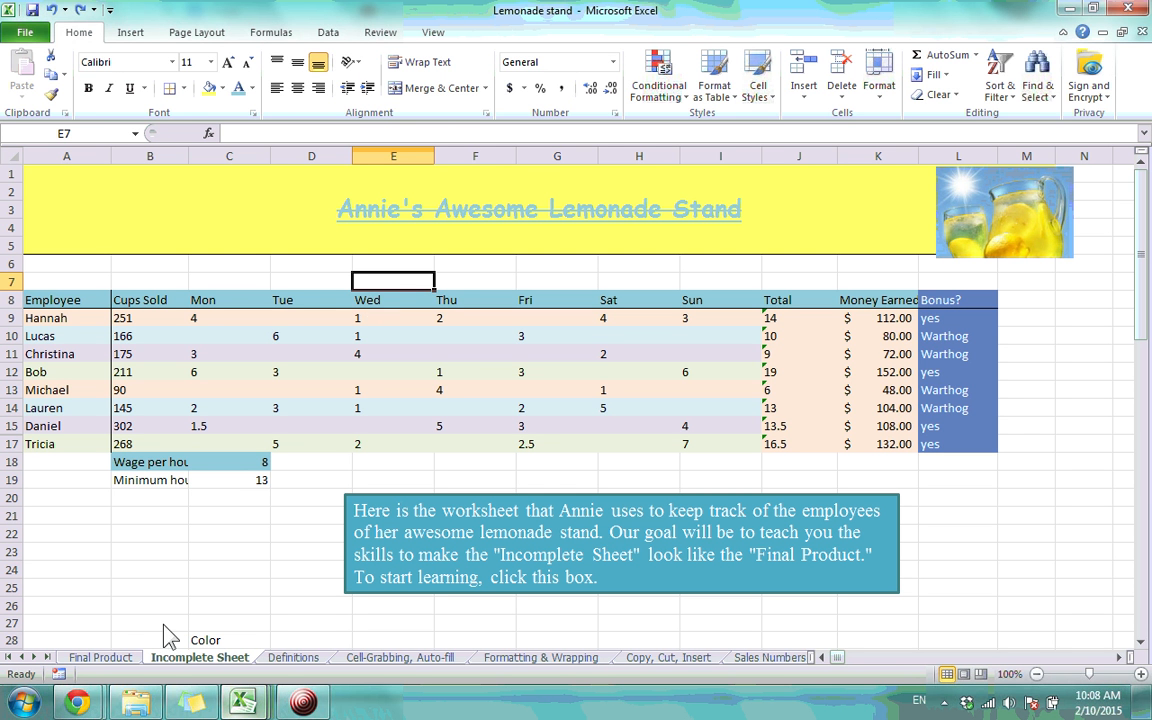
pyautogui.click(150, 455)
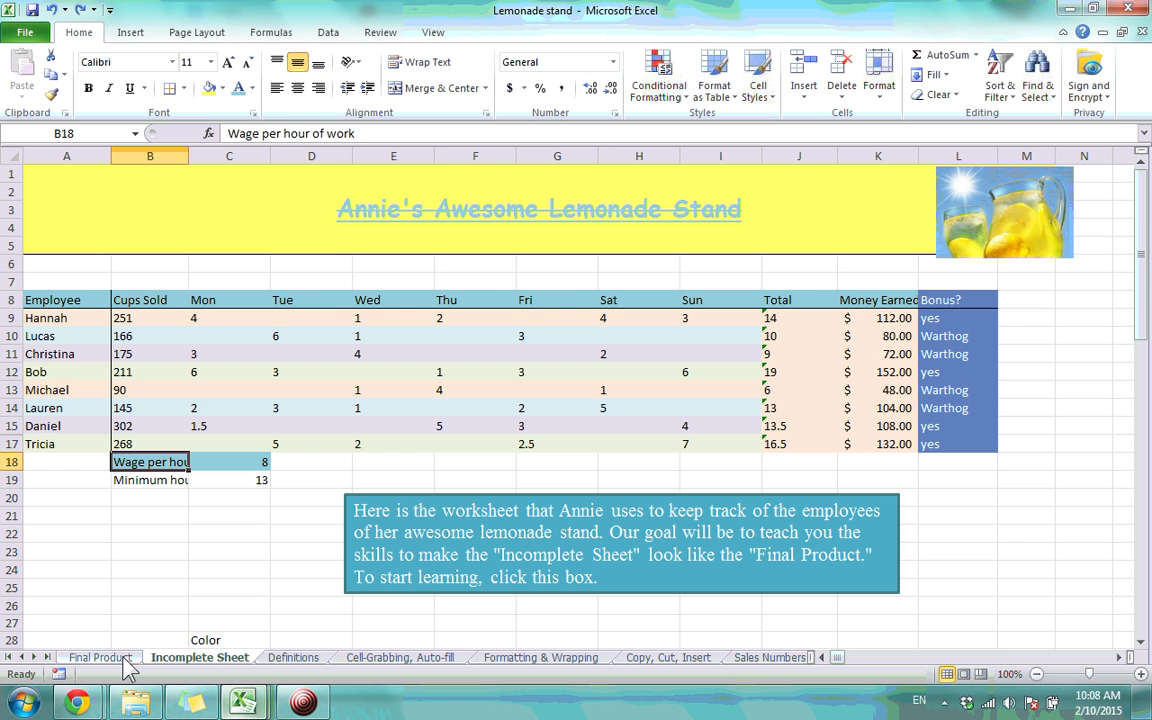
# Inspect Final Product's merged Wage per hour of work cell B19, then return to Incomplete Sheet
pyautogui.click(99, 657)
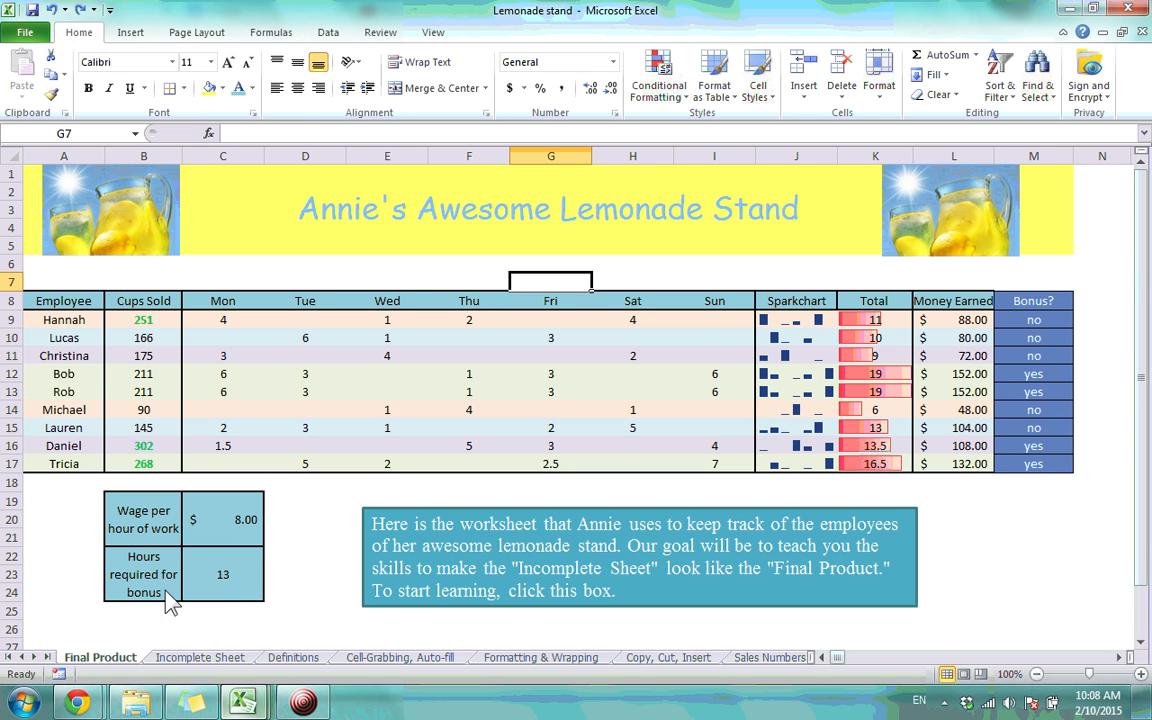
pyautogui.click(153, 503)
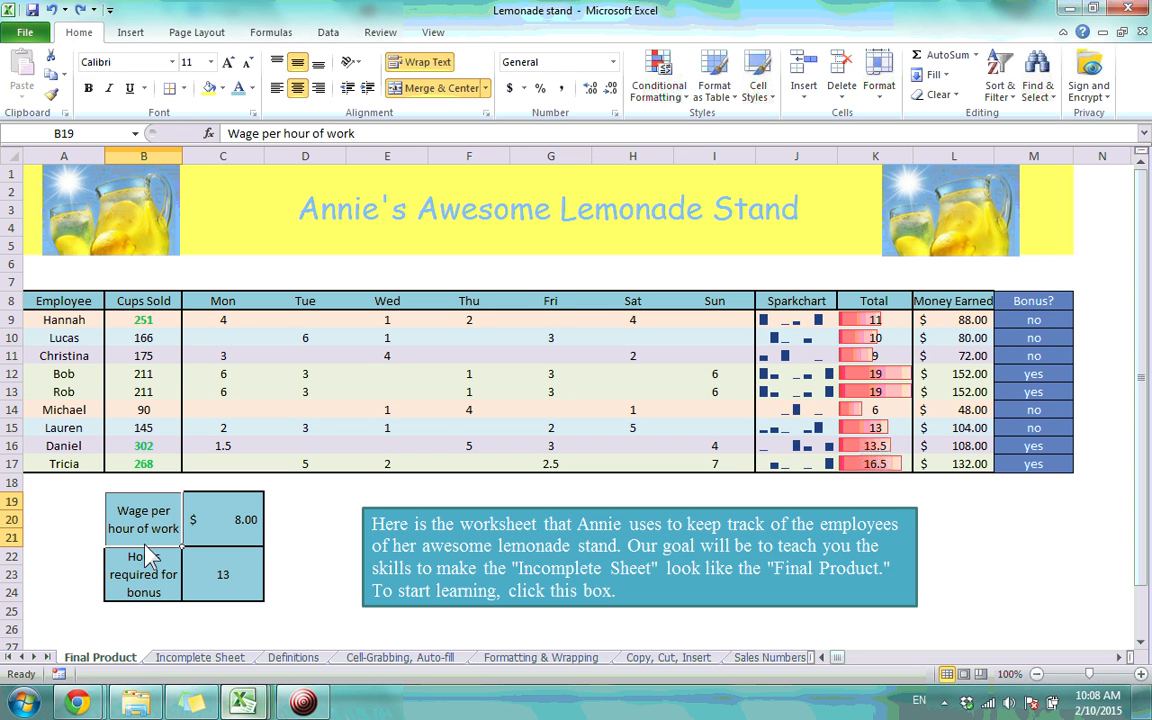
pyautogui.click(183, 658)
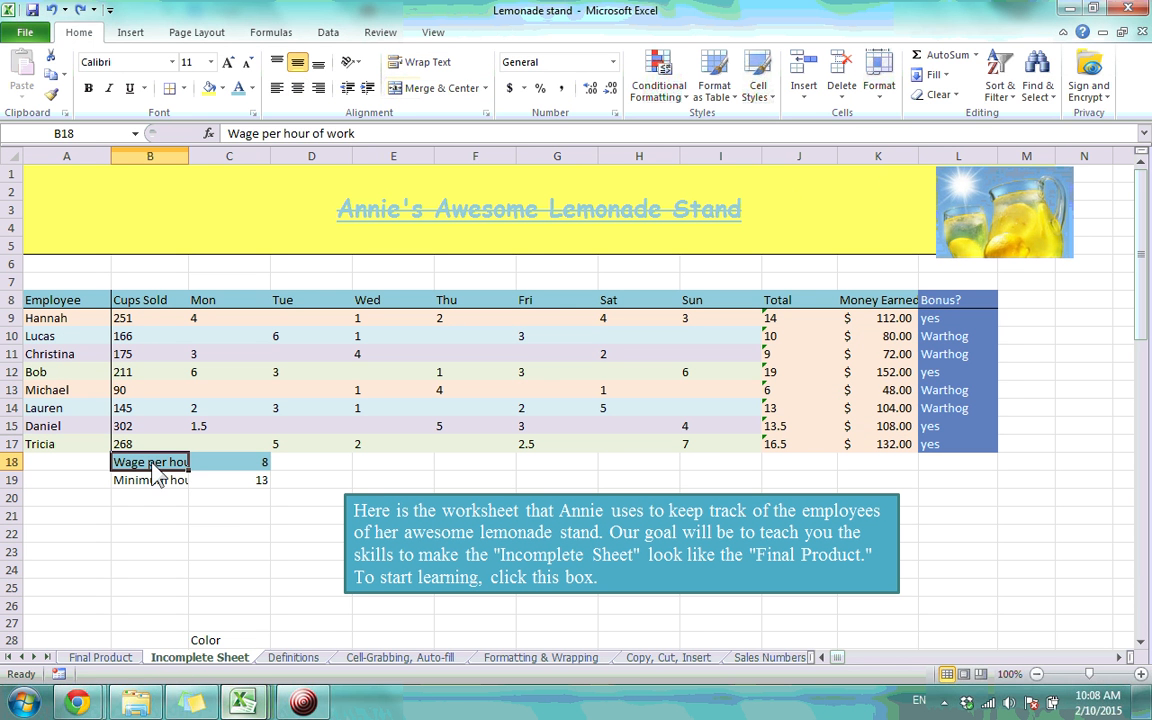
pyautogui.moveTo(170, 467); pyautogui.dragTo(222, 481)
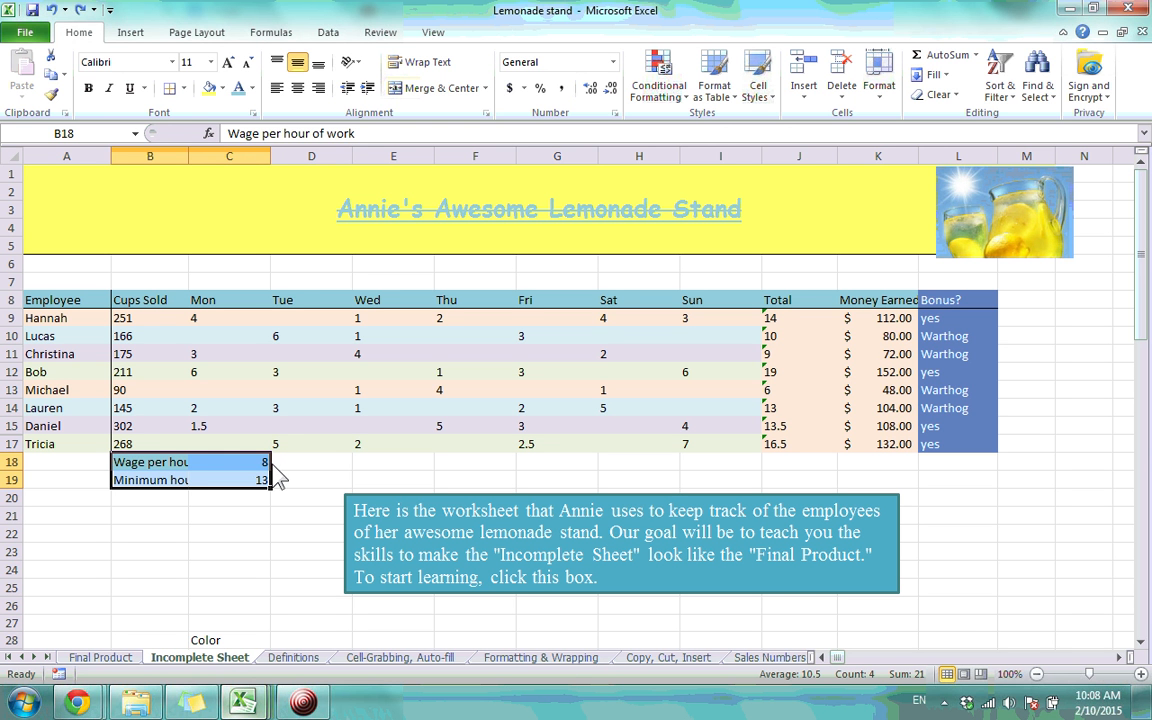
pyautogui.moveTo(276, 478); pyautogui.dragTo(268, 498)
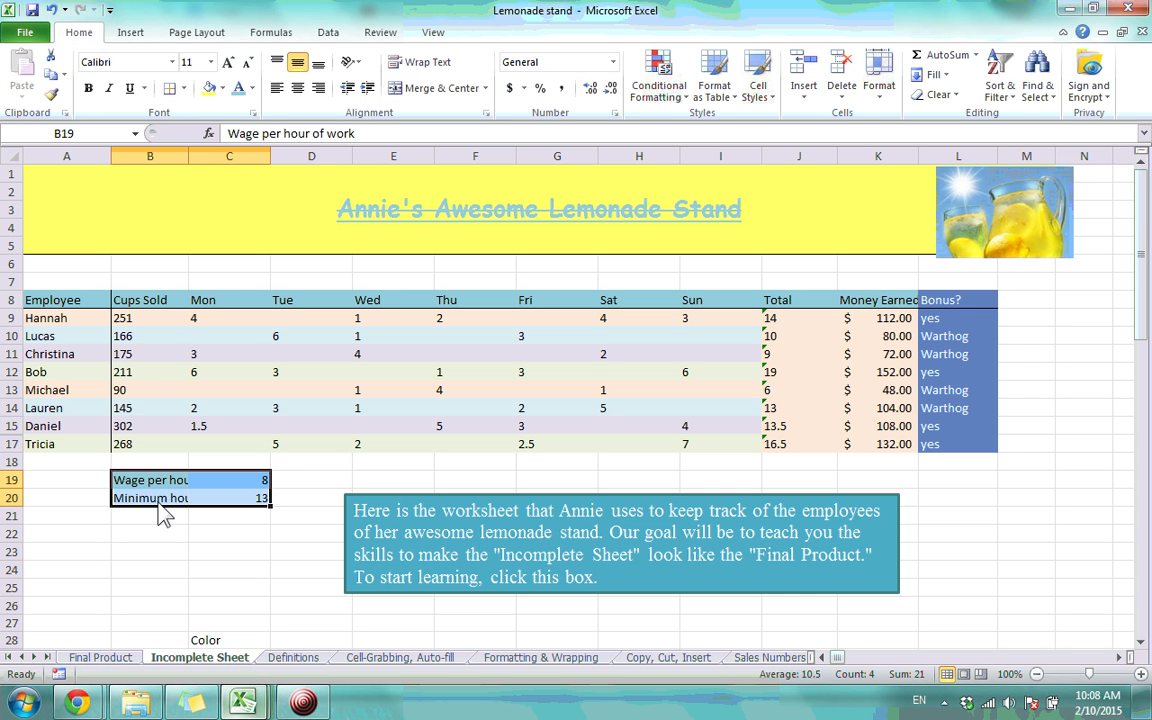
pyautogui.click(211, 572)
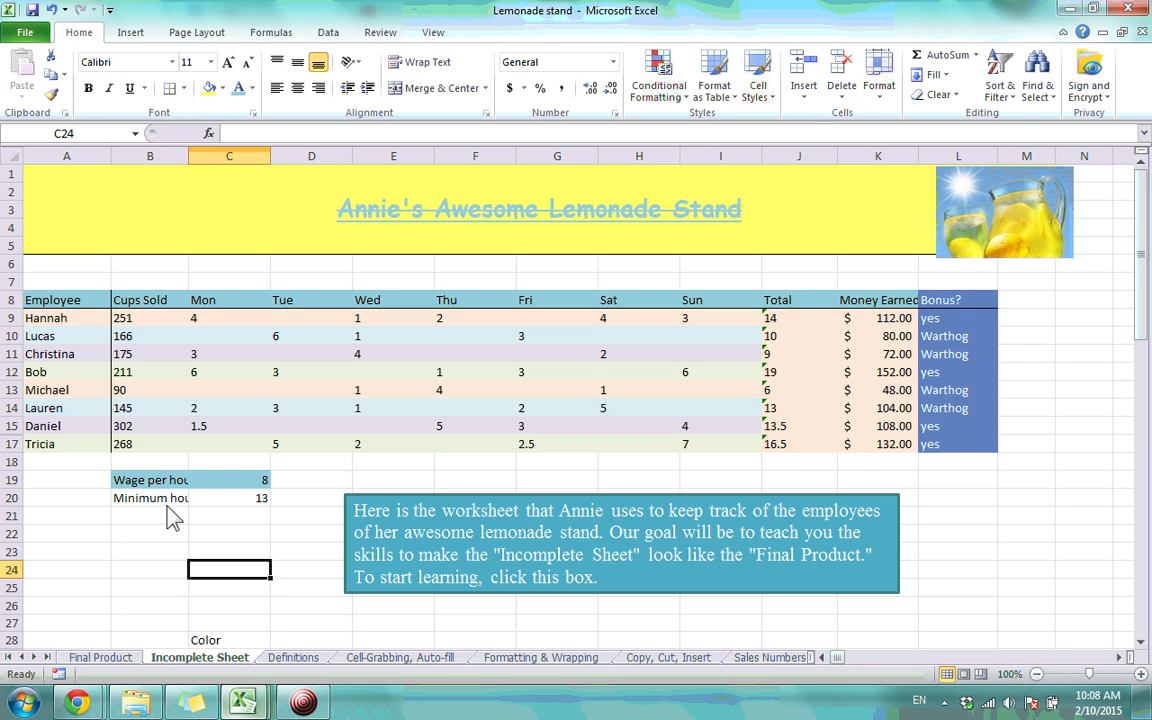
pyautogui.moveTo(143, 503); pyautogui.dragTo(268, 503)
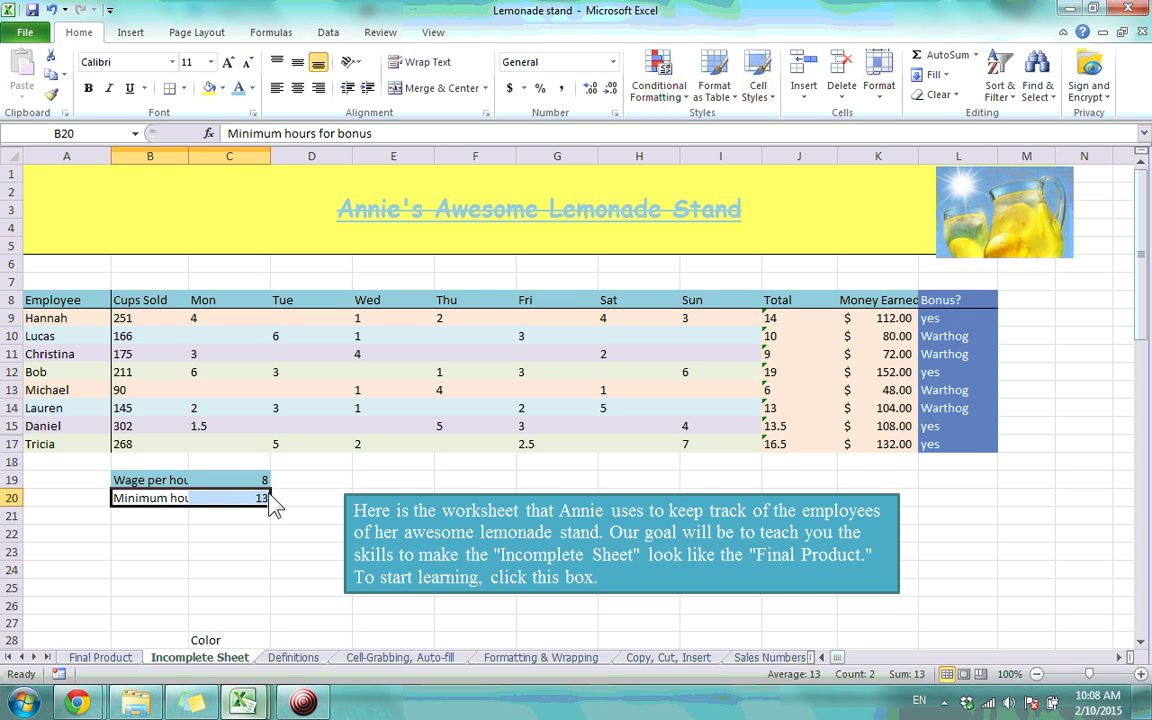
pyautogui.moveTo(269, 492); pyautogui.dragTo(269, 530)
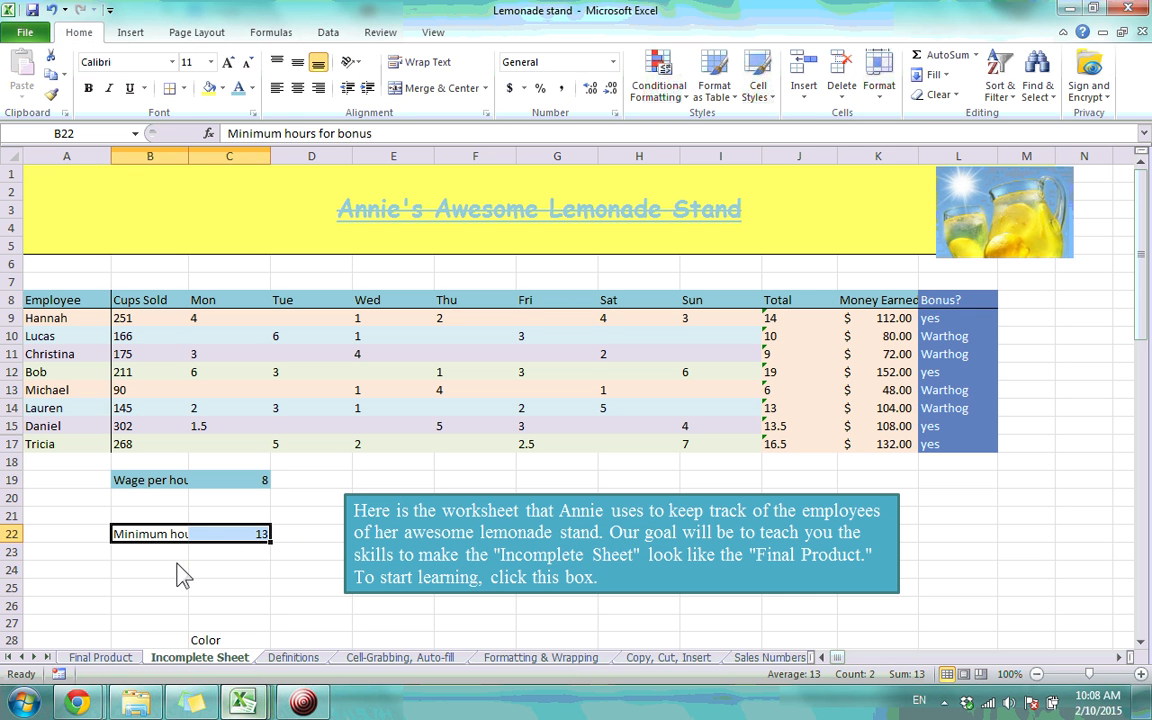
pyautogui.click(226, 590)
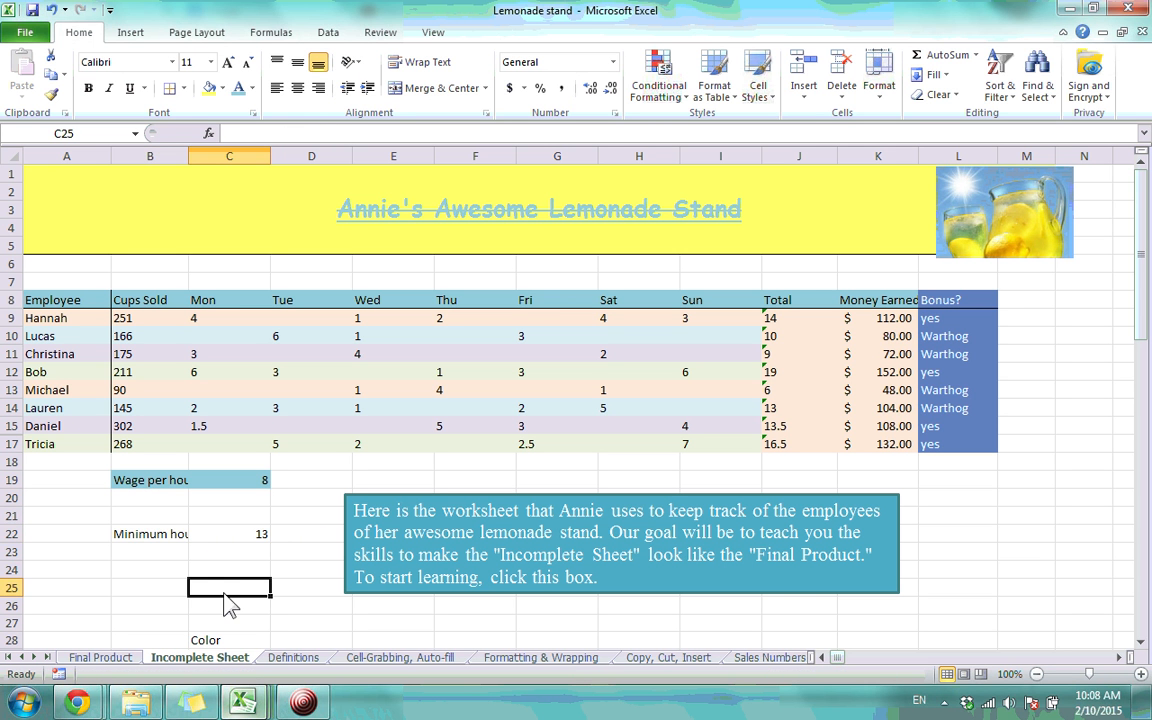
pyautogui.moveTo(138, 537); pyautogui.dragTo(245, 543)
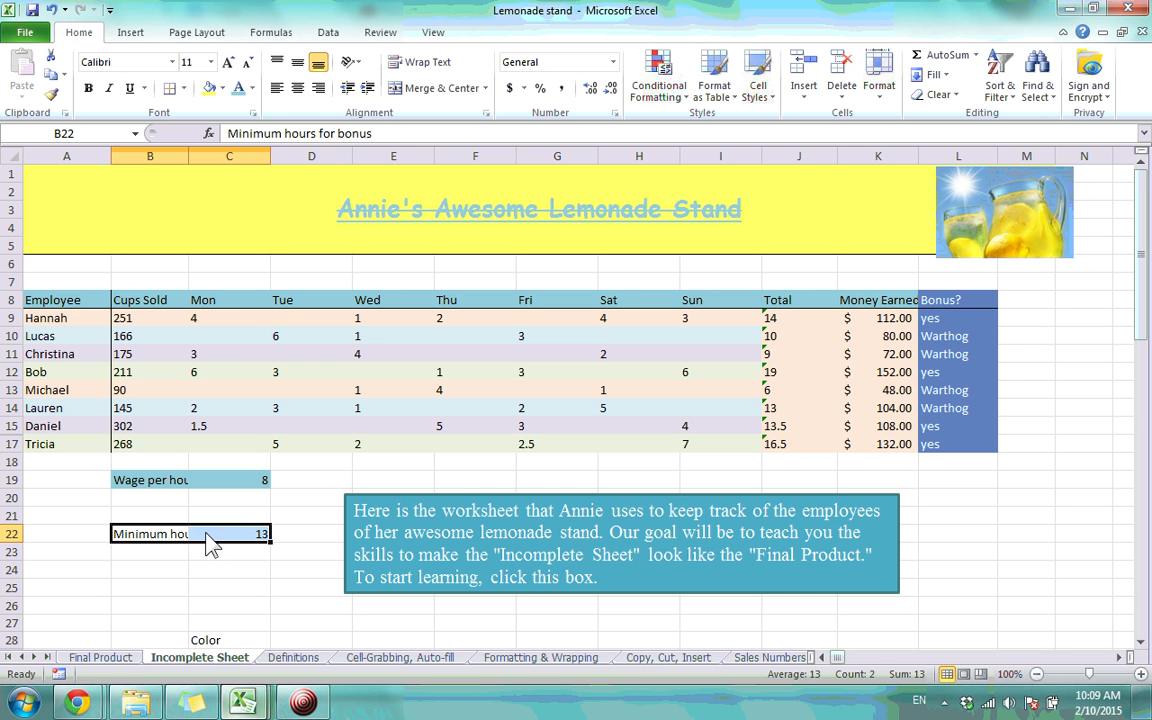
pyautogui.moveTo(228, 536); pyautogui.dragTo(420, 498)
pyautogui.click(175, 530)
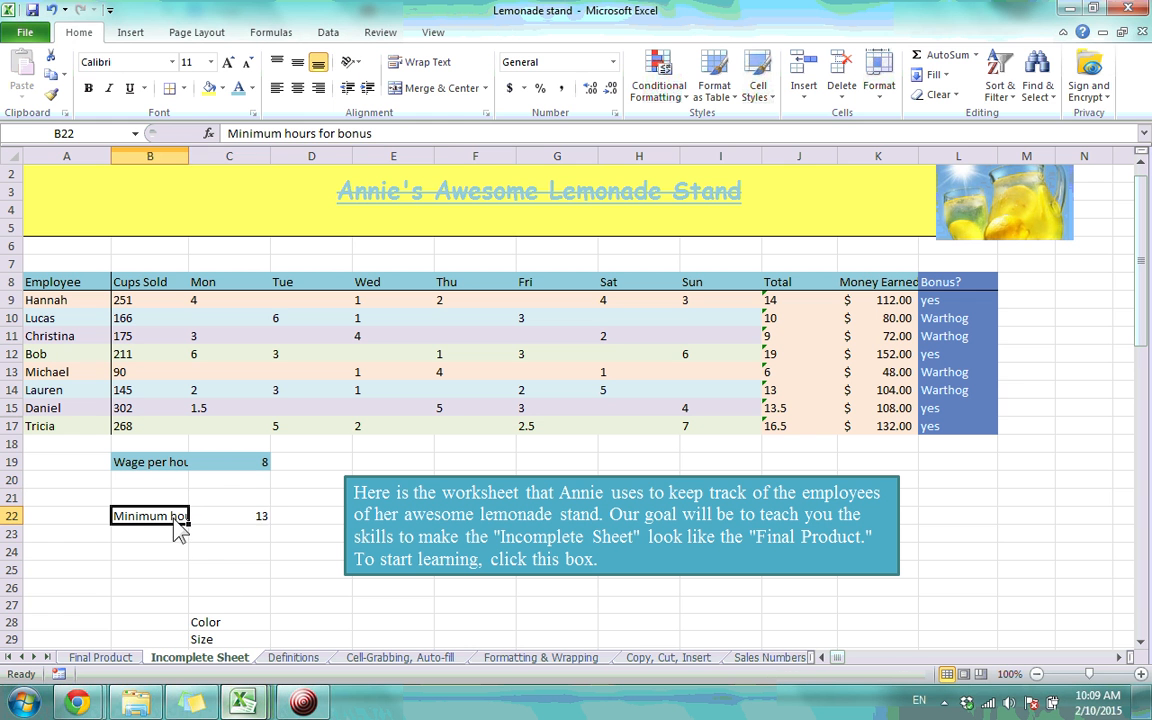
pyautogui.moveTo(175, 532); pyautogui.dragTo(245, 522)
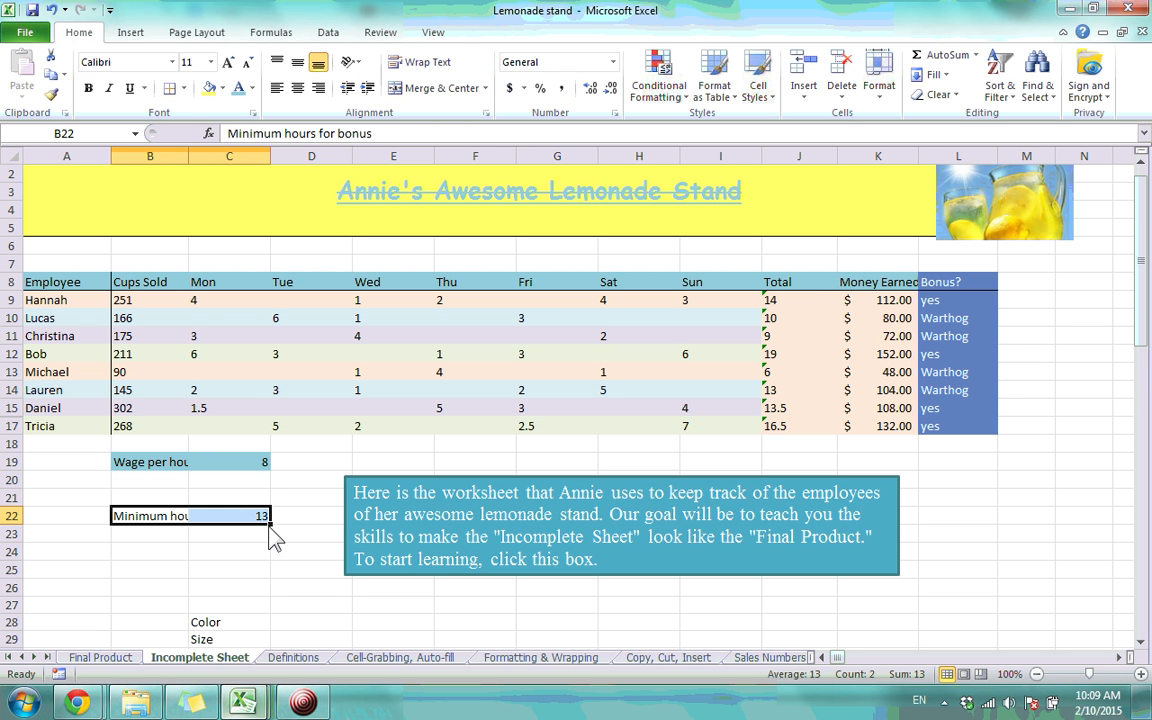
pyautogui.click(180, 533)
pyautogui.moveTo(172, 517); pyautogui.dragTo(226, 521)
pyautogui.moveTo(222, 524); pyautogui.dragTo(168, 530)
pyautogui.click(250, 497)
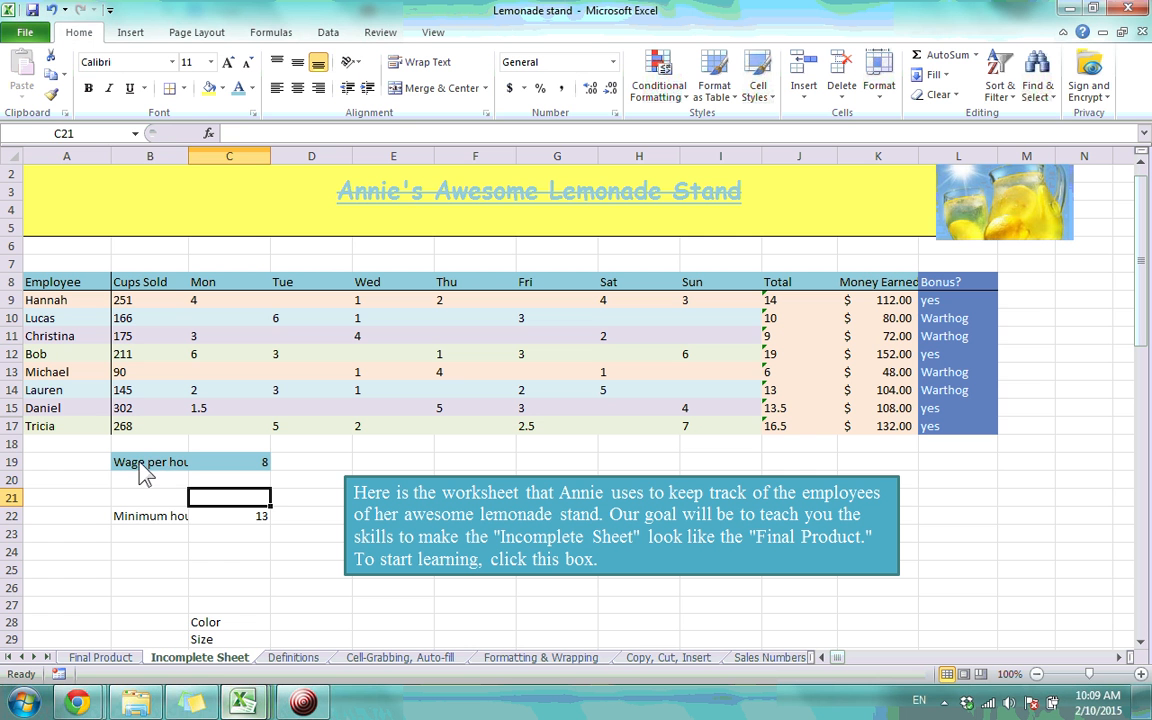
pyautogui.moveTo(138, 462); pyautogui.dragTo(247, 470)
pyautogui.click(215, 498)
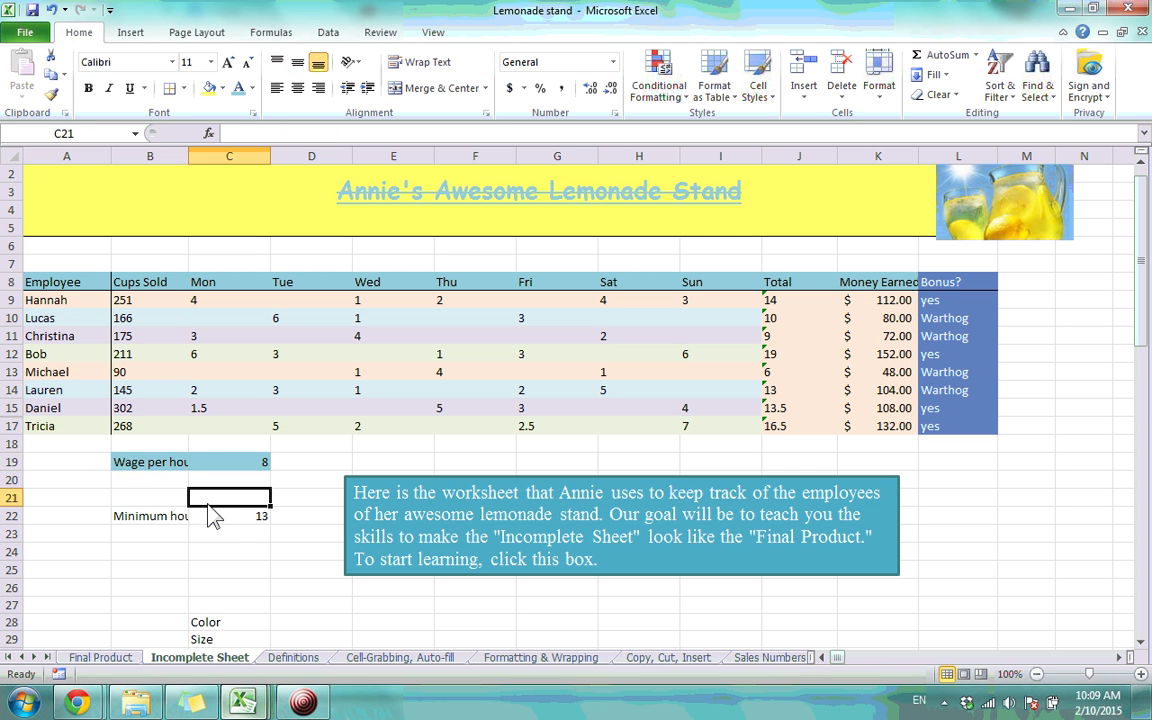
pyautogui.moveTo(158, 463); pyautogui.dragTo(180, 499)
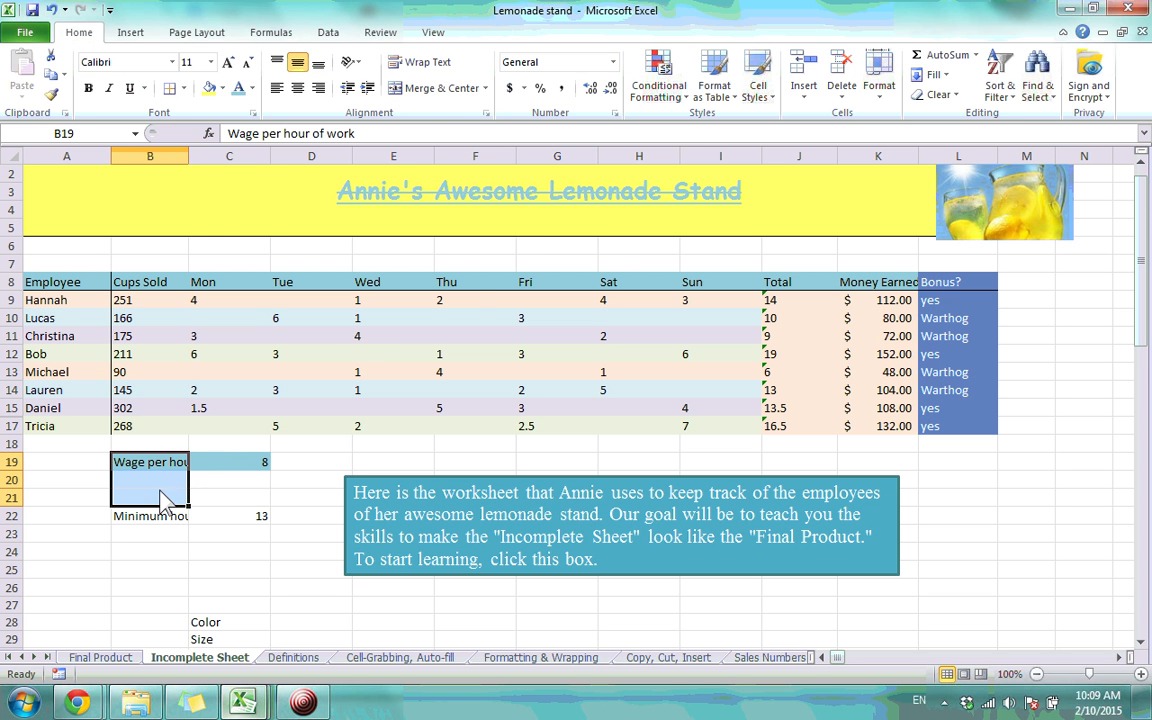
pyautogui.click(466, 98)
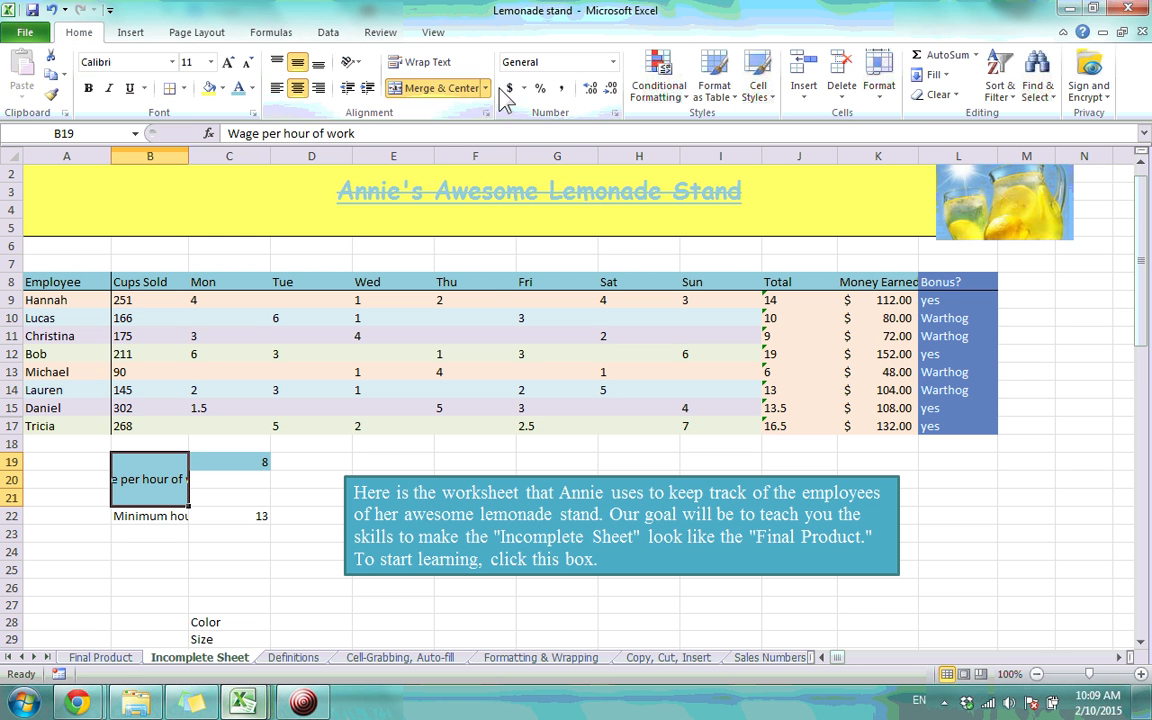
pyautogui.click(466, 98)
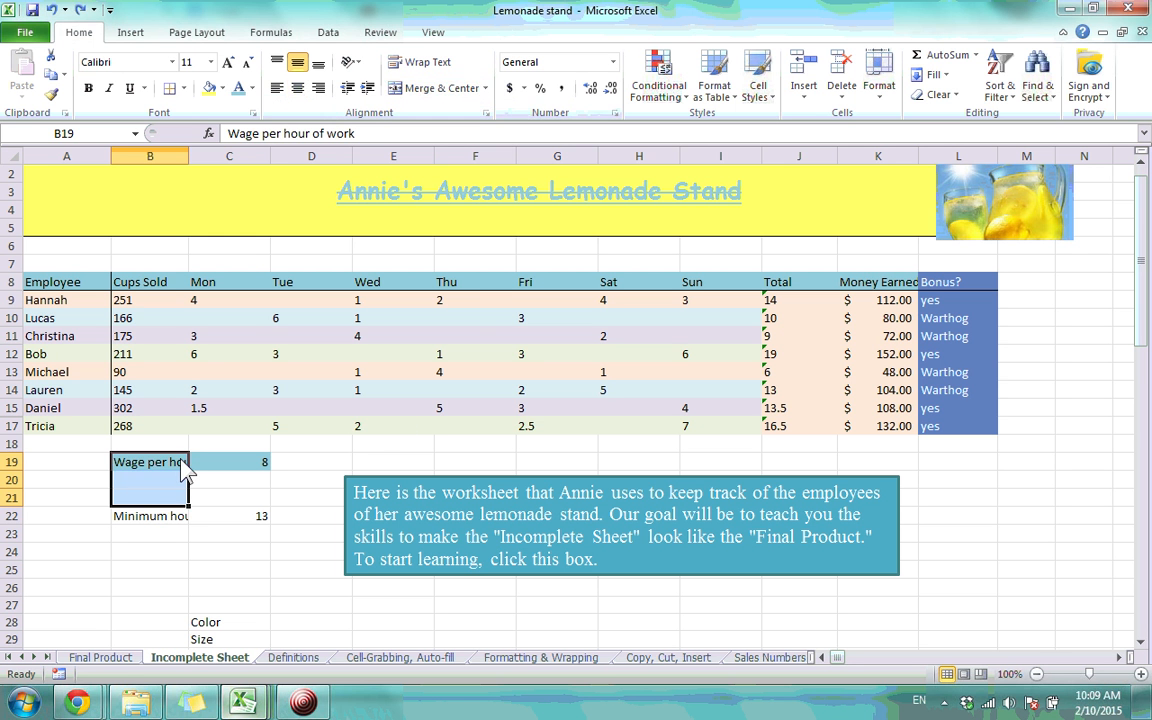
pyautogui.click(487, 88)
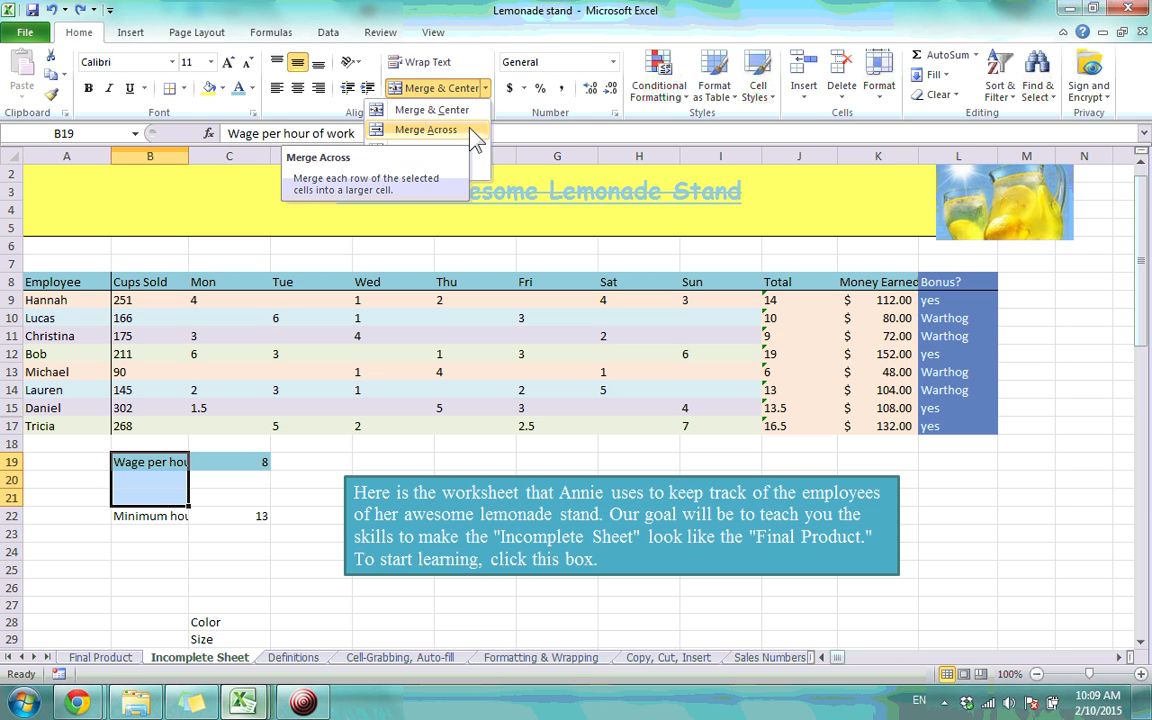
pyautogui.click(312, 503)
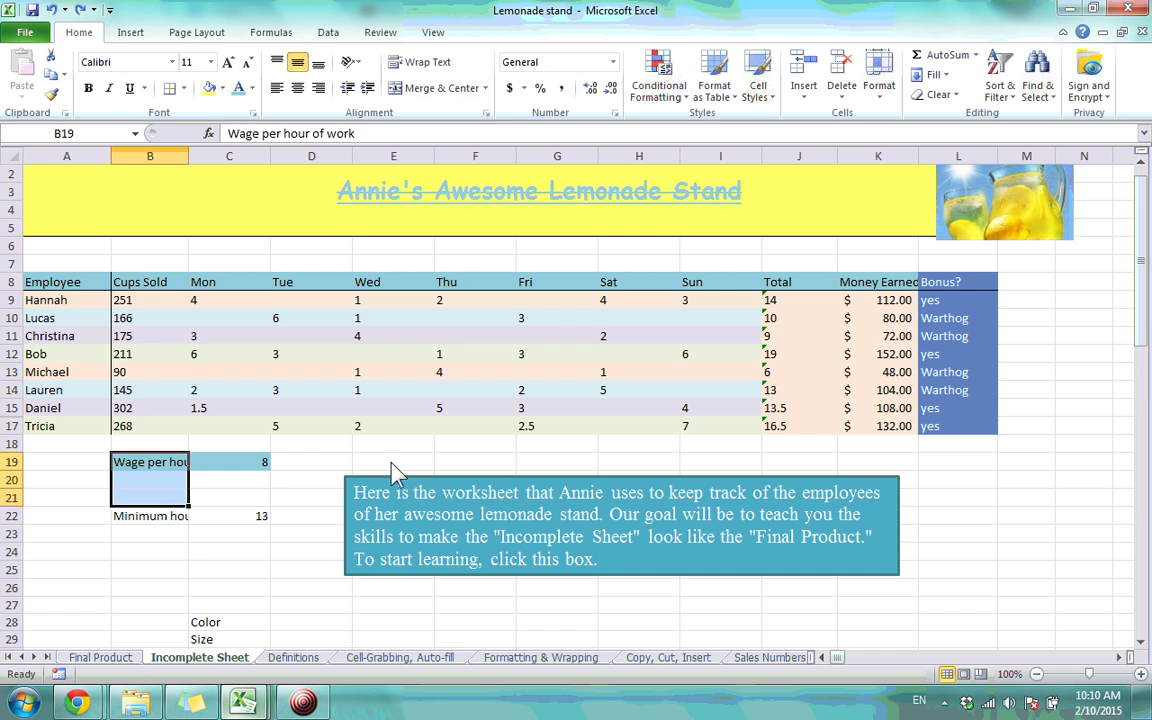
pyautogui.click(311, 461)
pyautogui.scroll(-6, 368, 424)
pyautogui.scroll(-3, 368, 338)
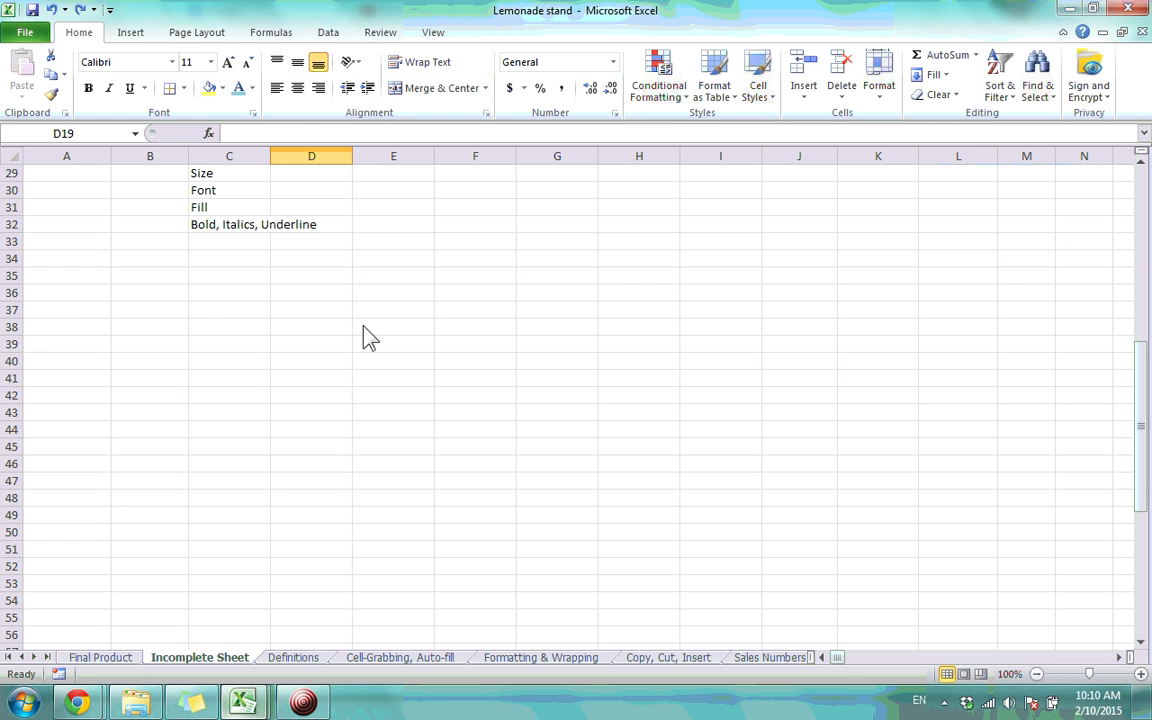
pyautogui.moveTo(240, 311); pyautogui.dragTo(537, 505)
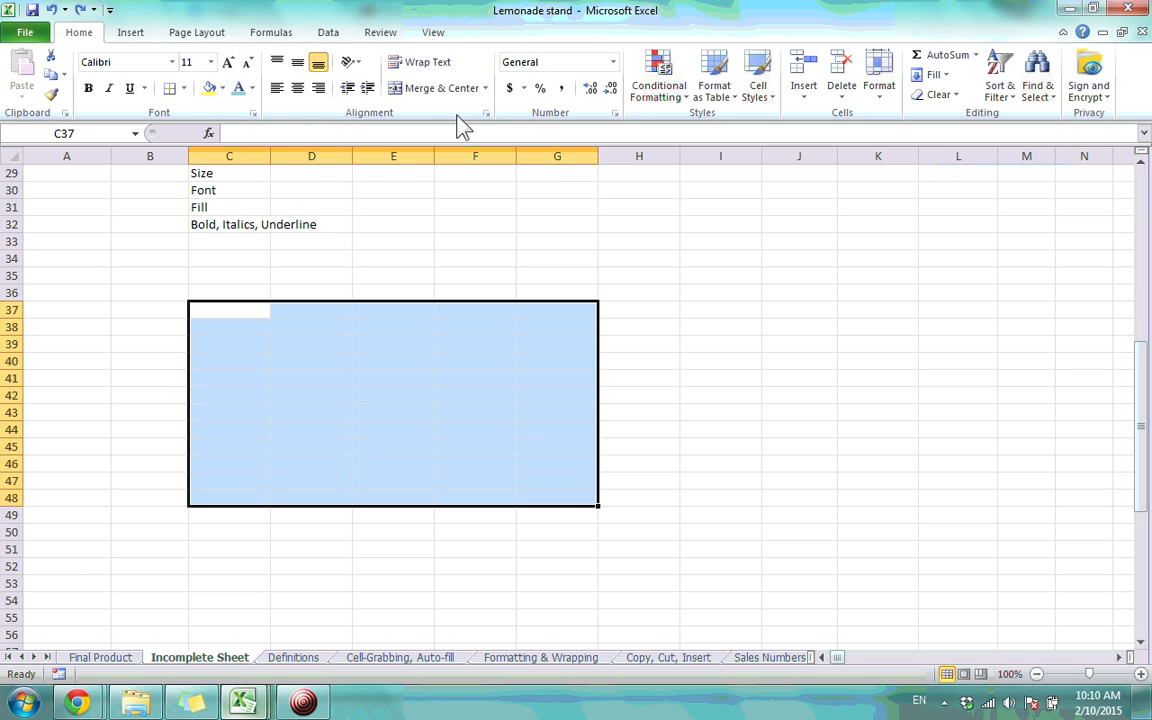
pyautogui.click(458, 87)
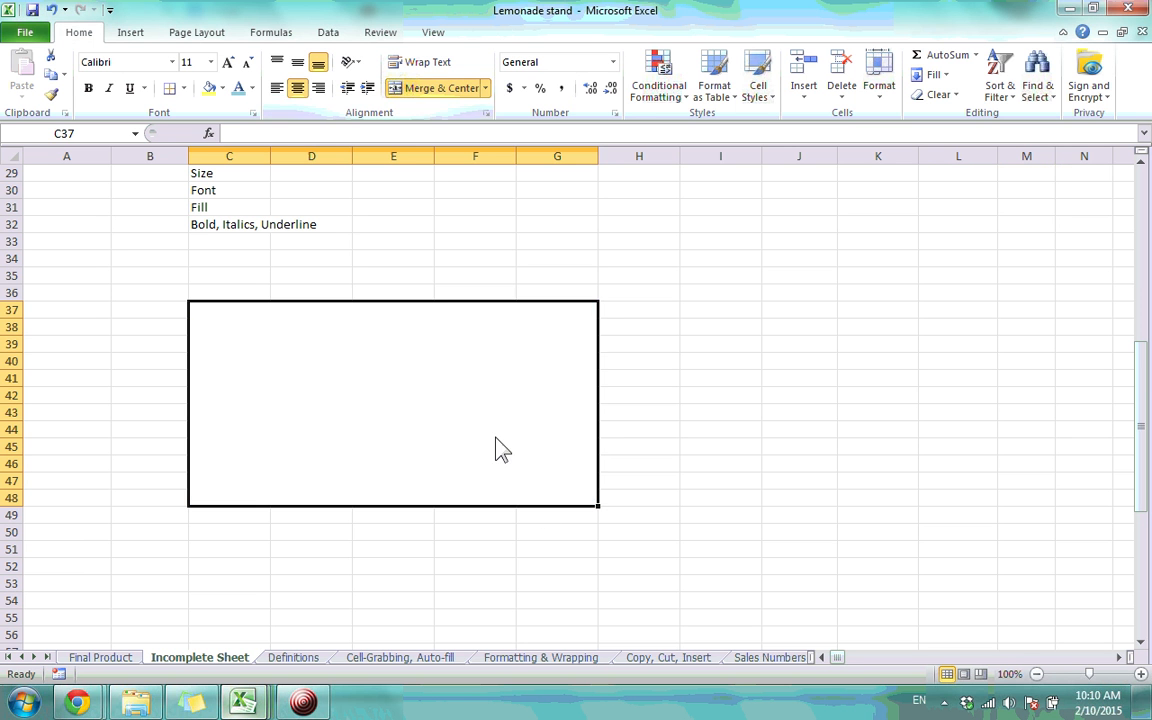
pyautogui.click(747, 436)
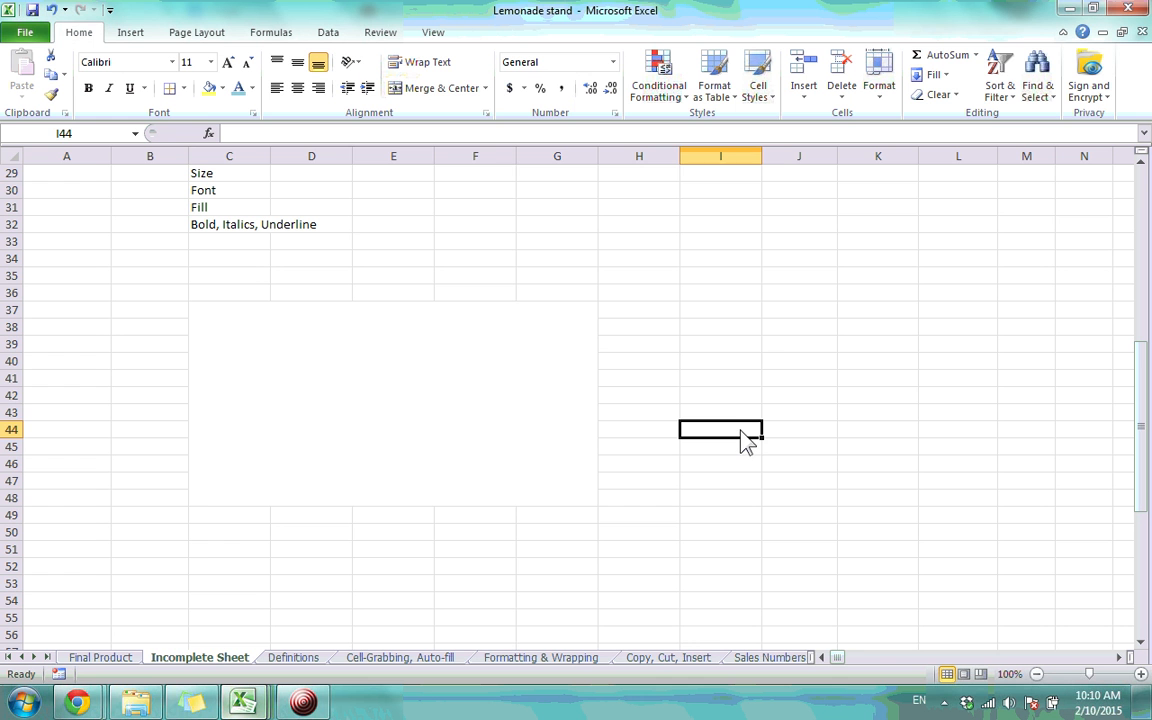
pyautogui.hotkey('ctrl', 'z')
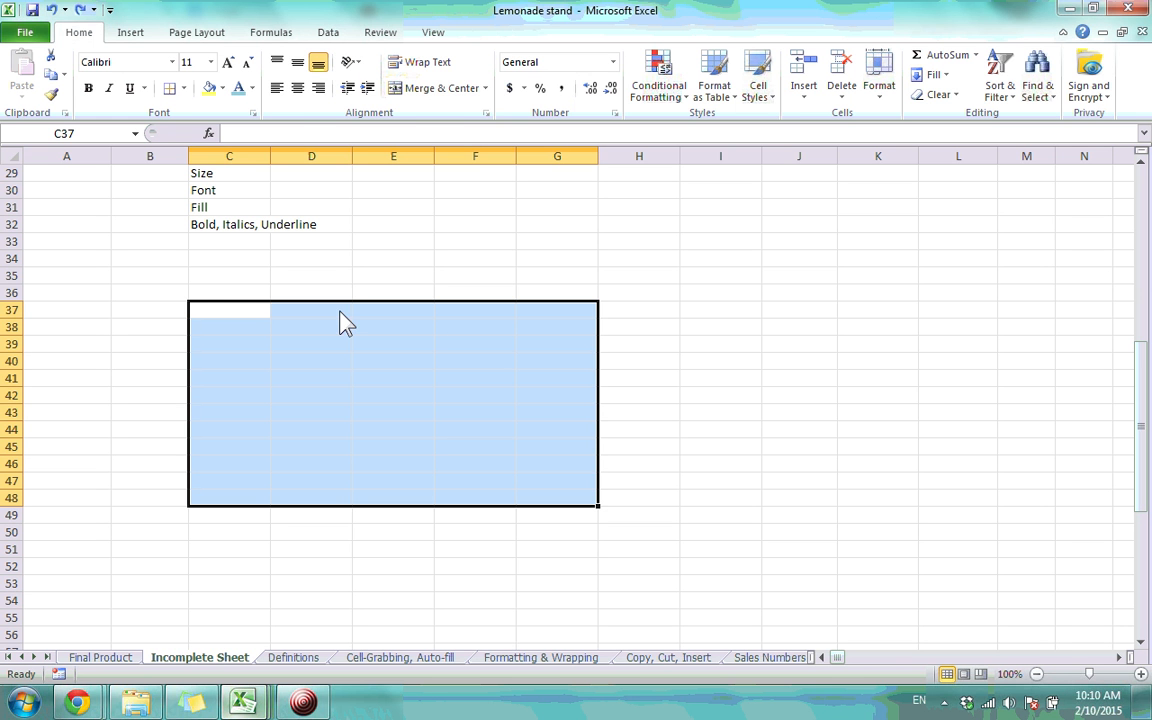
pyautogui.click(486, 88)
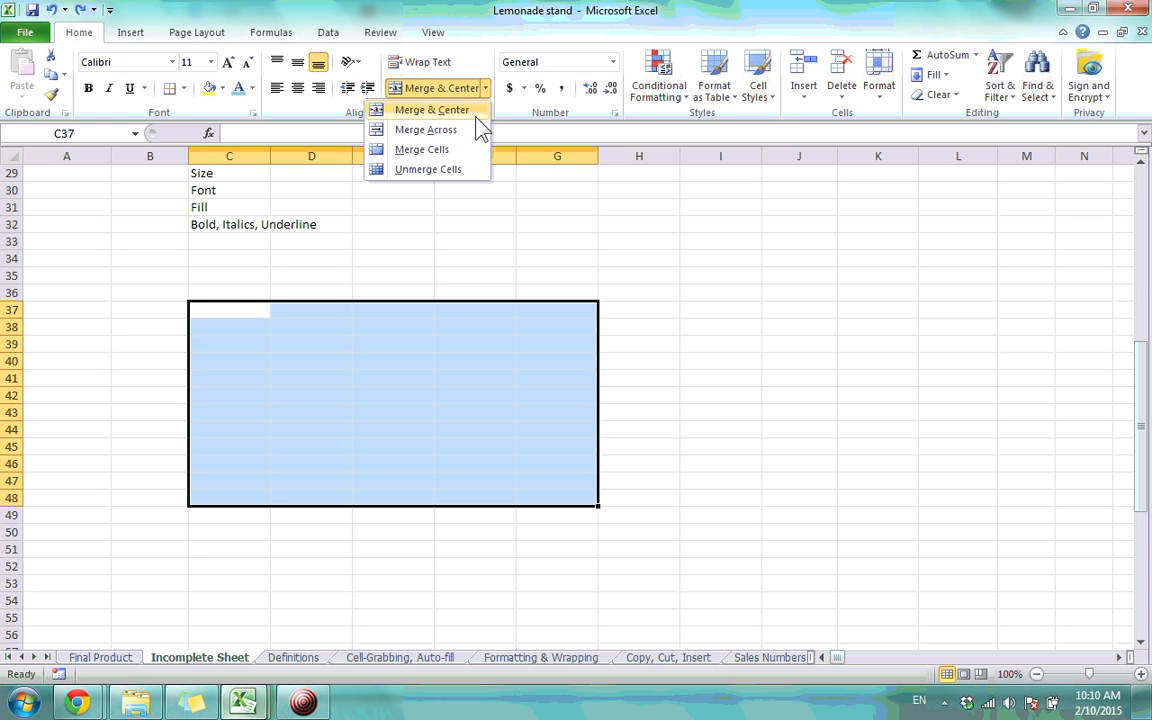
pyautogui.click(478, 129)
pyautogui.click(308, 366)
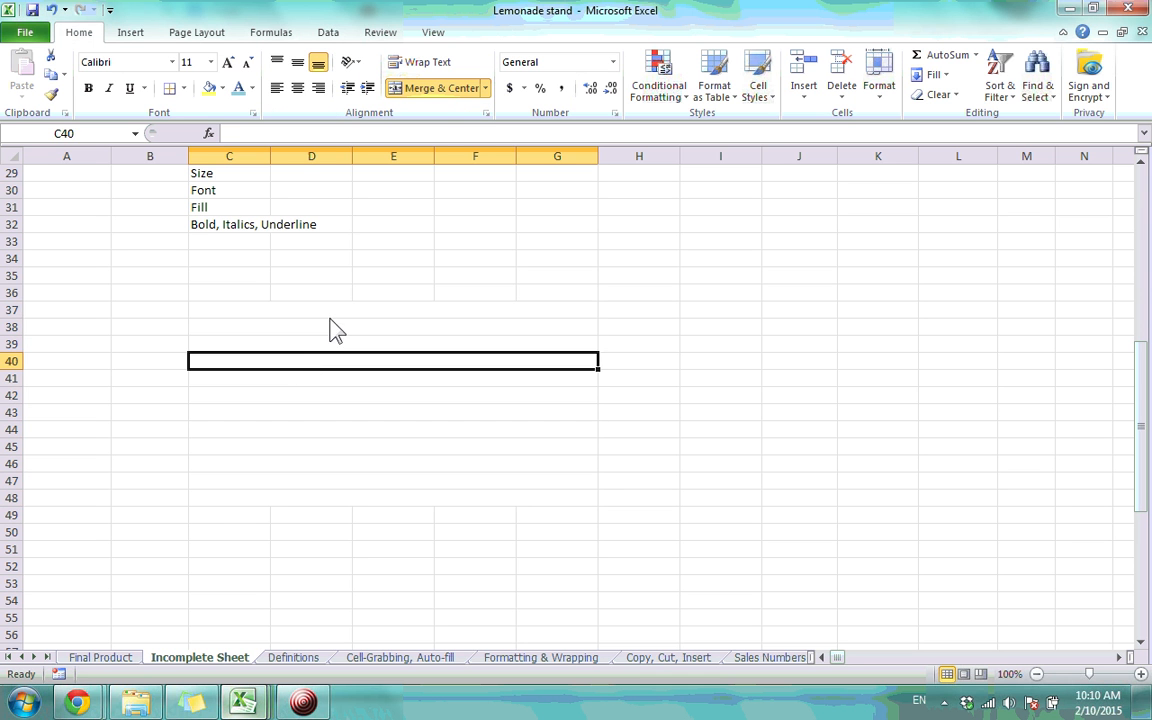
pyautogui.click(329, 313)
pyautogui.click(329, 329)
pyautogui.click(329, 346)
pyautogui.click(330, 360)
pyautogui.click(328, 378)
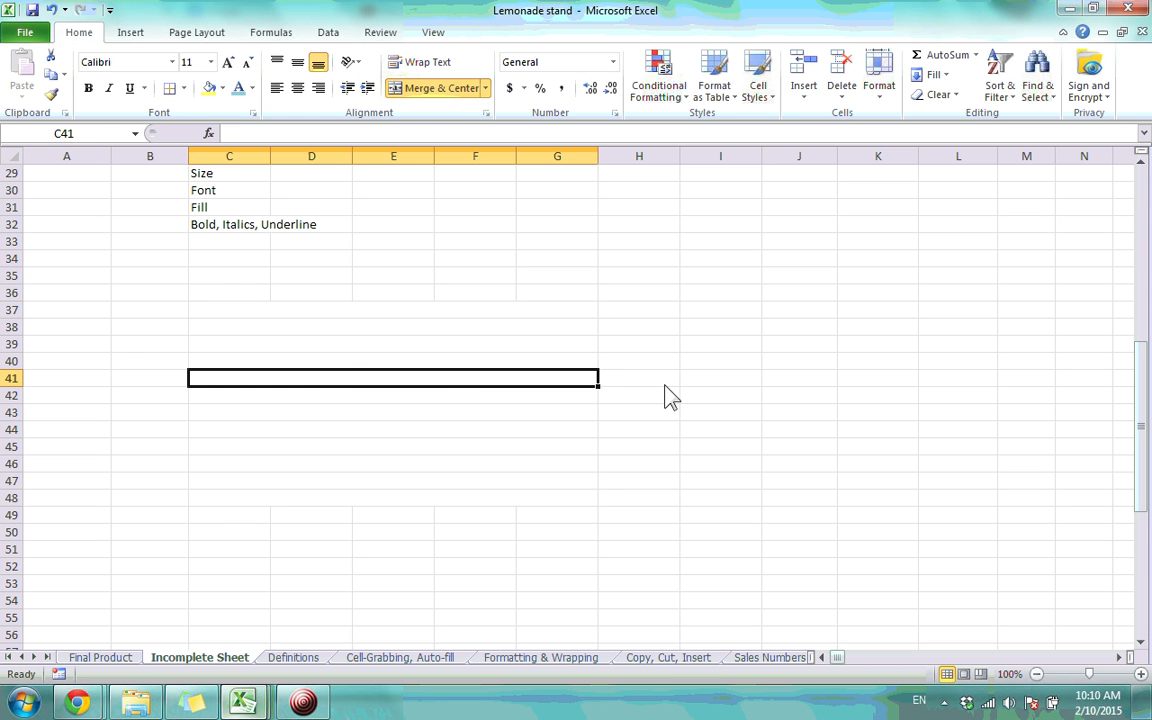
pyautogui.moveTo(229, 310); pyautogui.dragTo(557, 498)
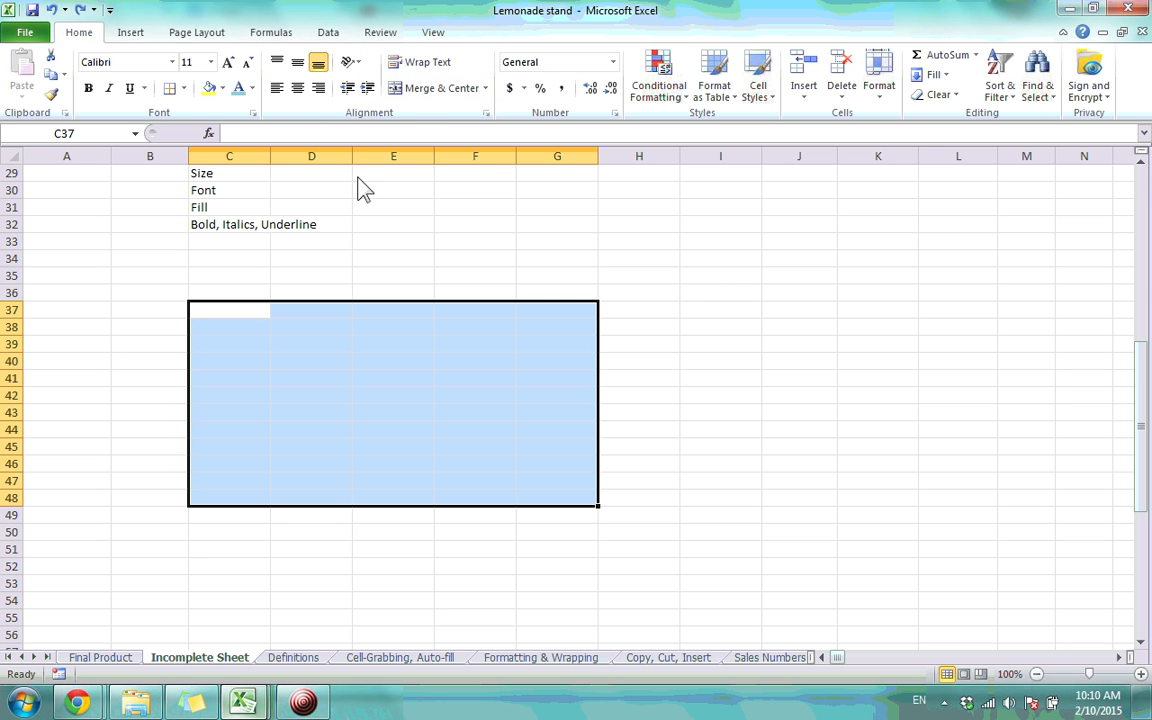
pyautogui.click(486, 88)
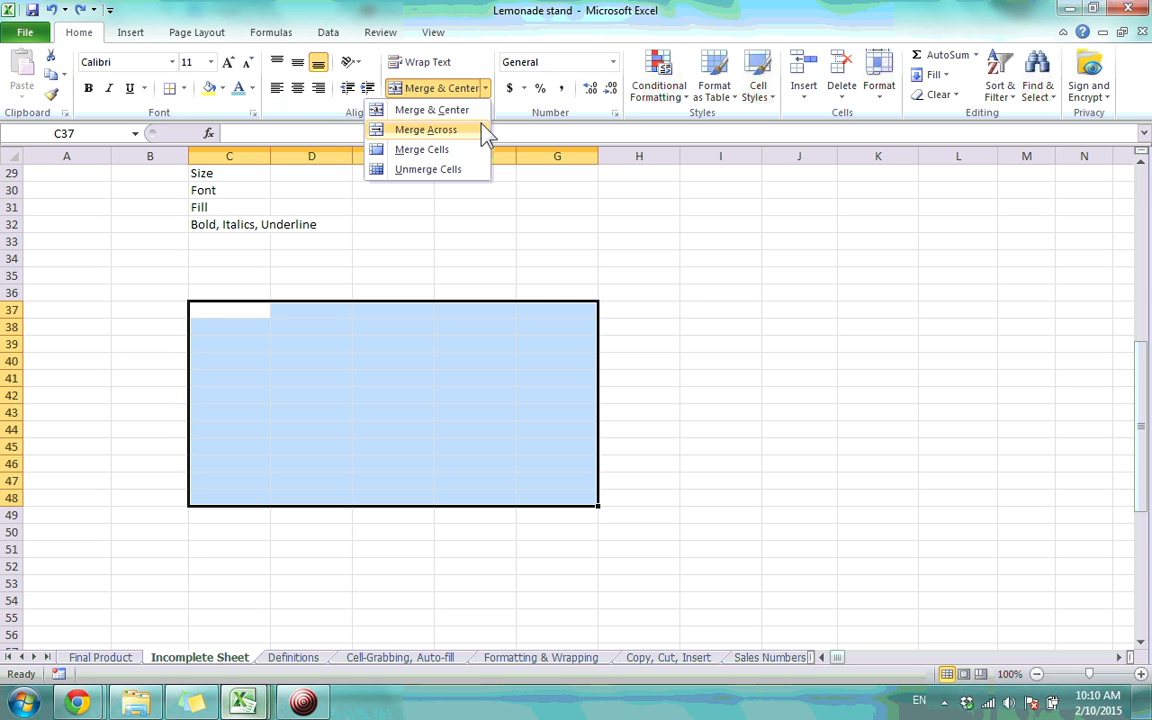
pyautogui.click(457, 150)
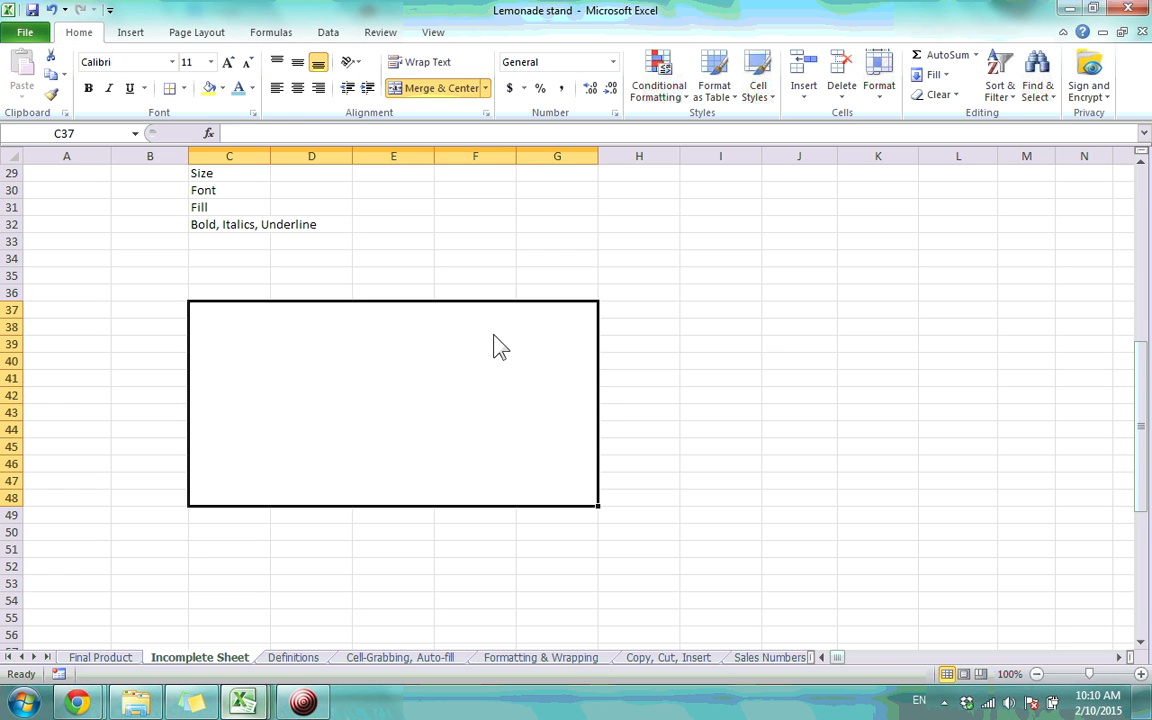
pyautogui.click(558, 260)
pyautogui.click(458, 401)
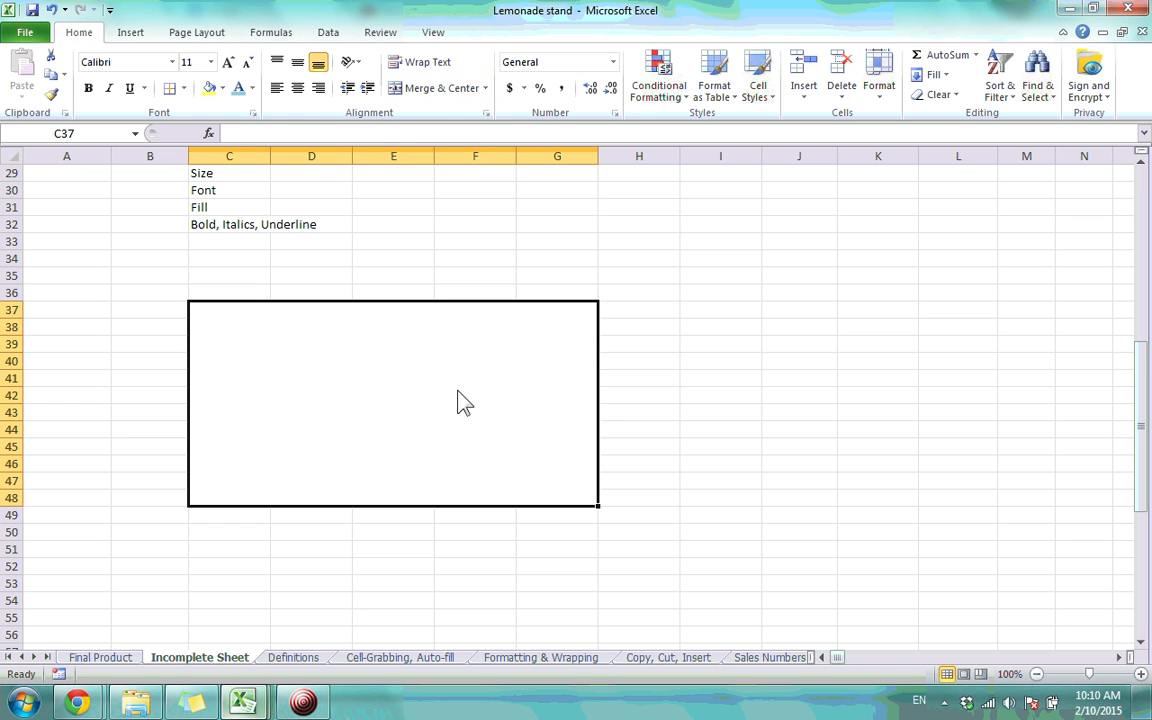
pyautogui.click(486, 88)
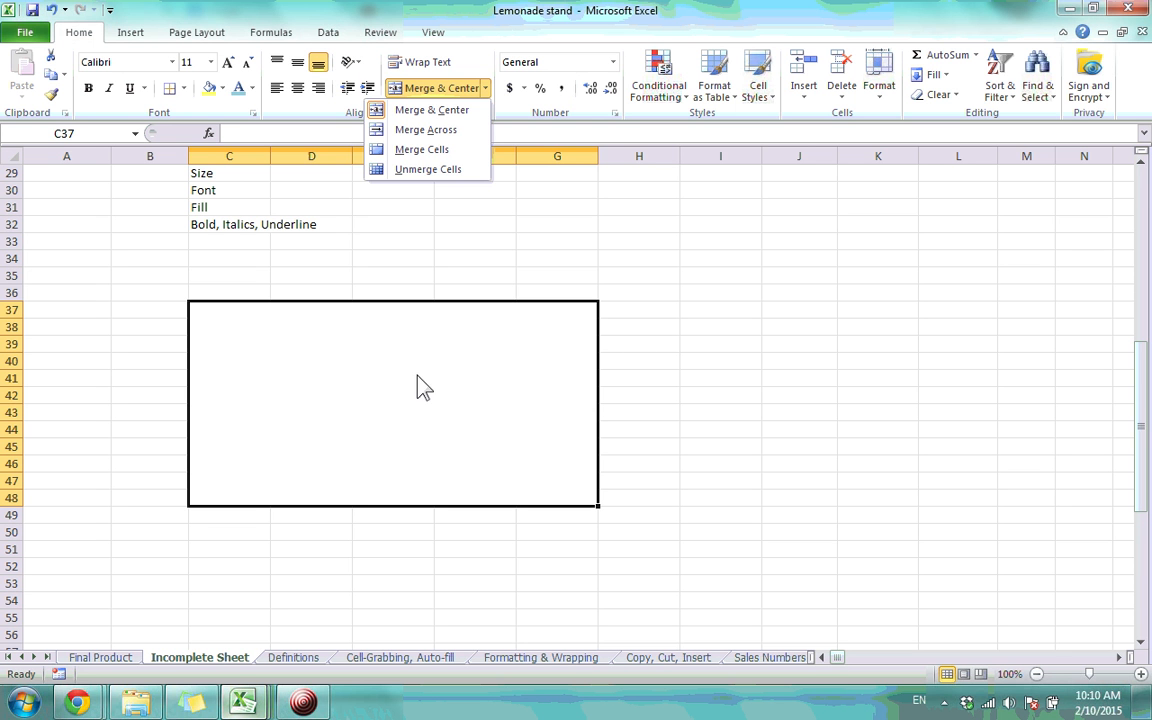
pyautogui.click(429, 171)
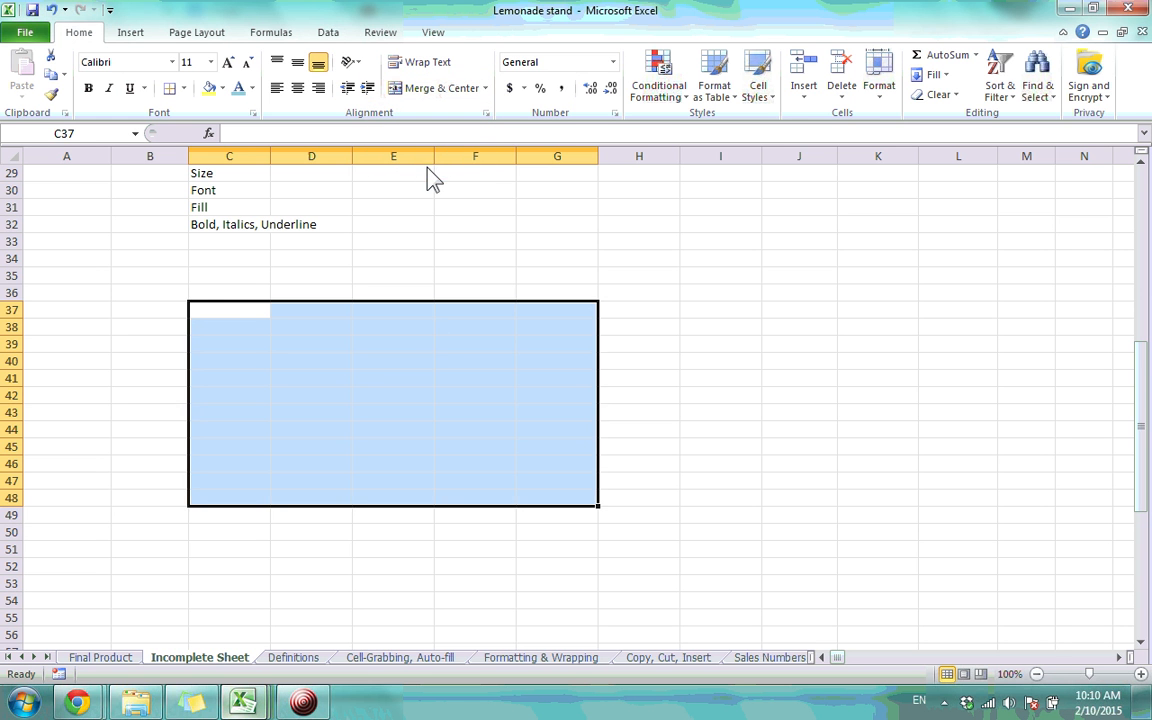
pyautogui.click(410, 328)
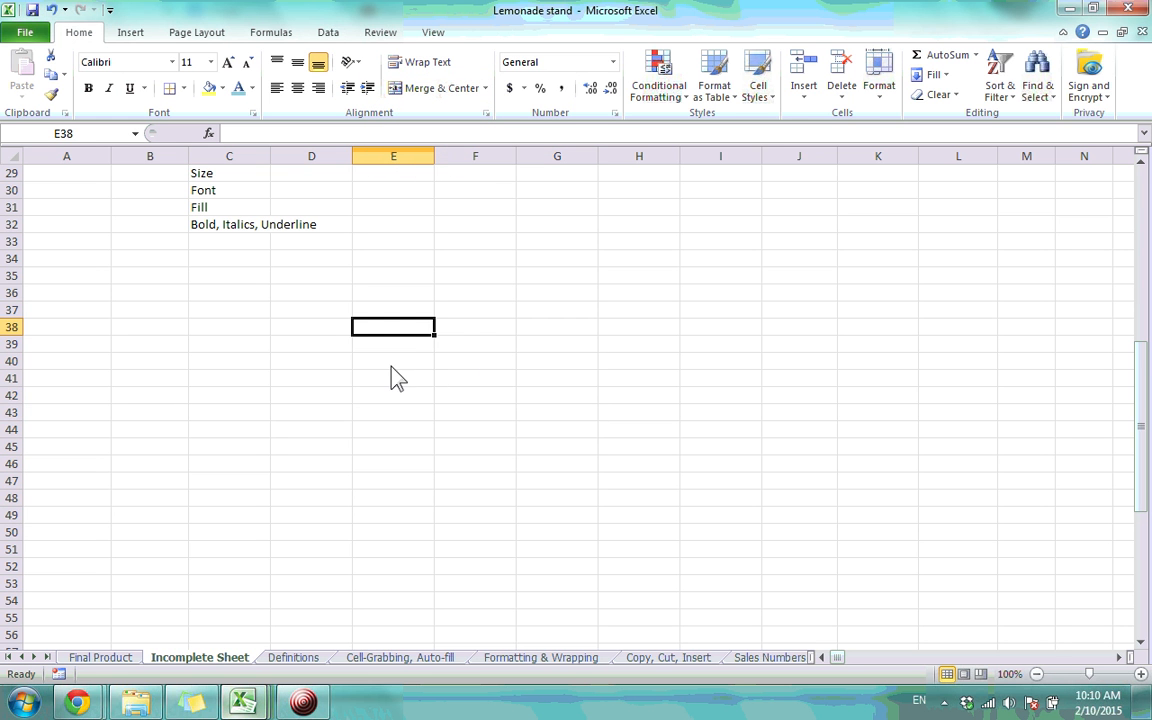
# Select B19:B21 and apply Merge & Center, replacing an initial plain merge
pyautogui.scroll(9, 391, 378)
pyautogui.scroll(-2, 391, 378)
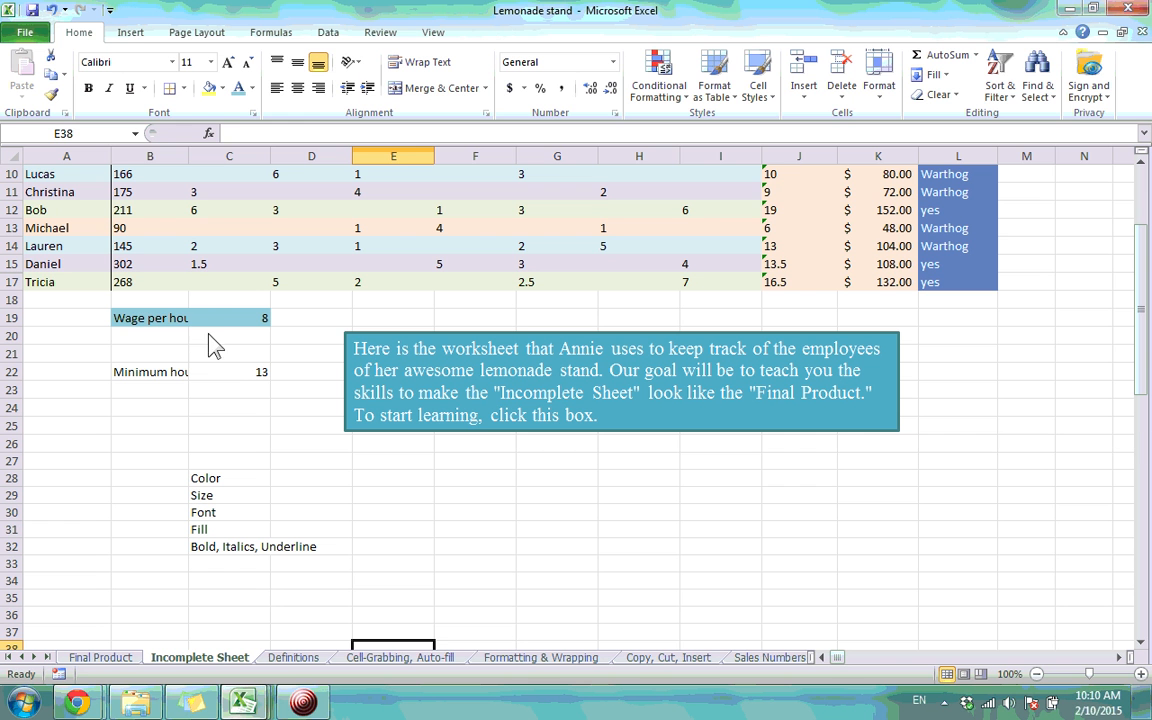
pyautogui.moveTo(183, 326); pyautogui.dragTo(165, 353)
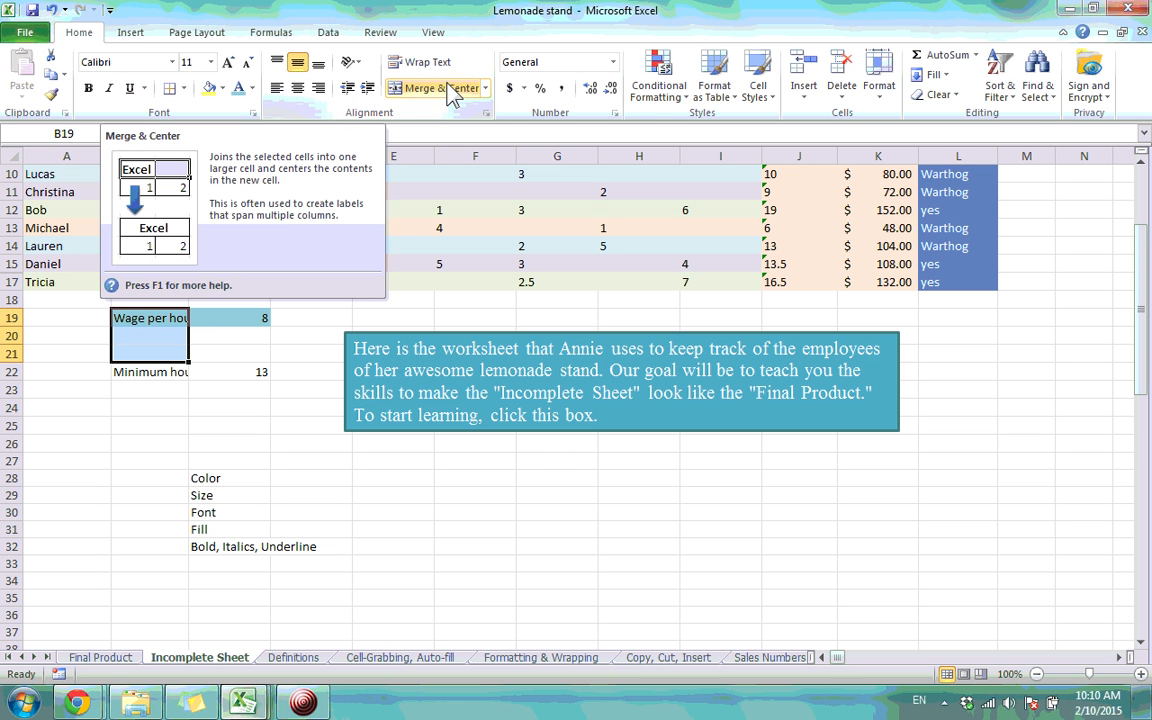
pyautogui.click(485, 88)
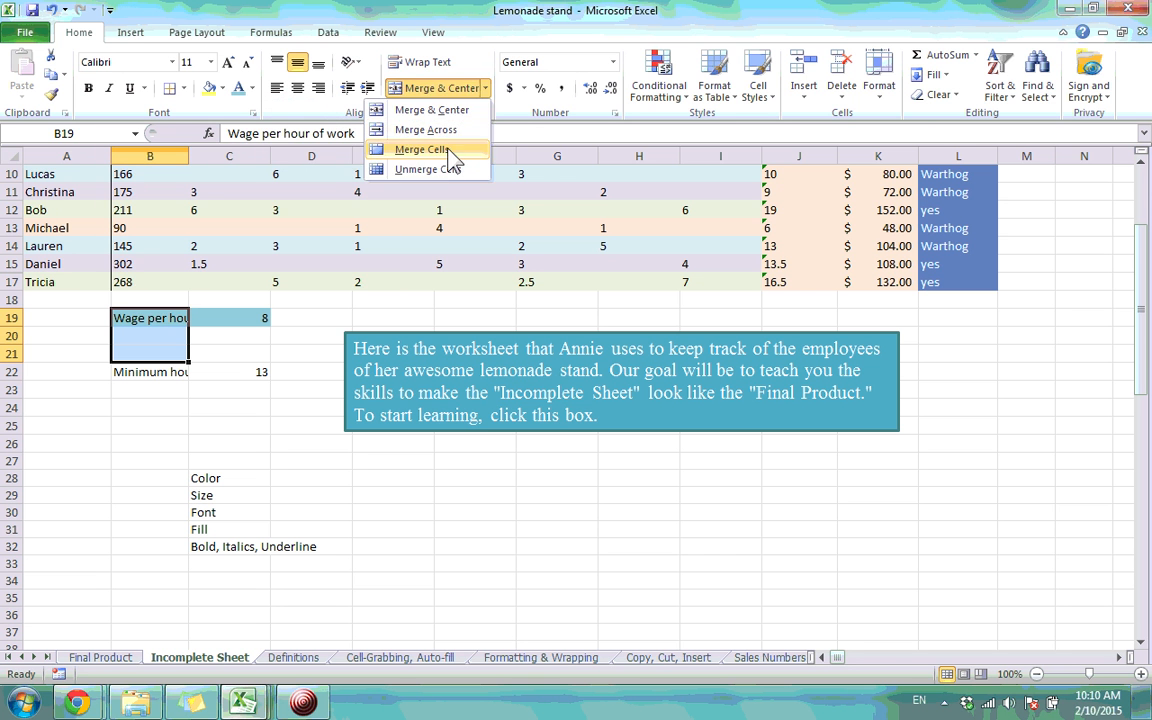
pyautogui.click(447, 150)
pyautogui.click(447, 152)
pyautogui.click(452, 94)
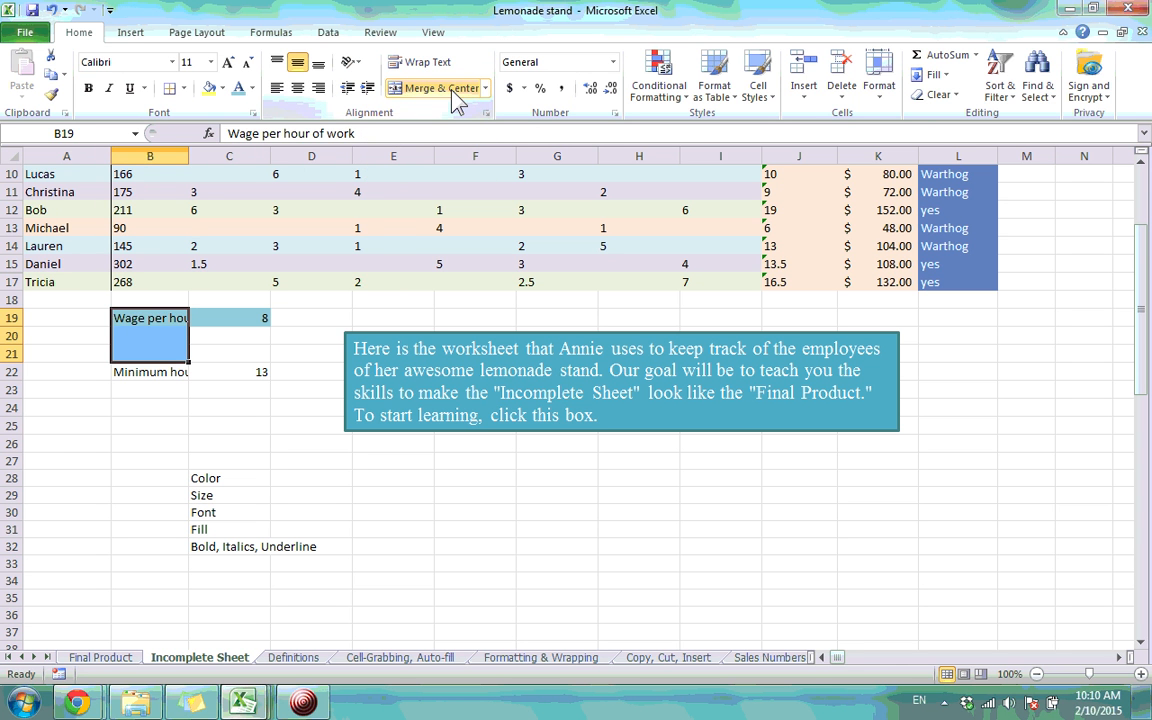
pyautogui.click(452, 90)
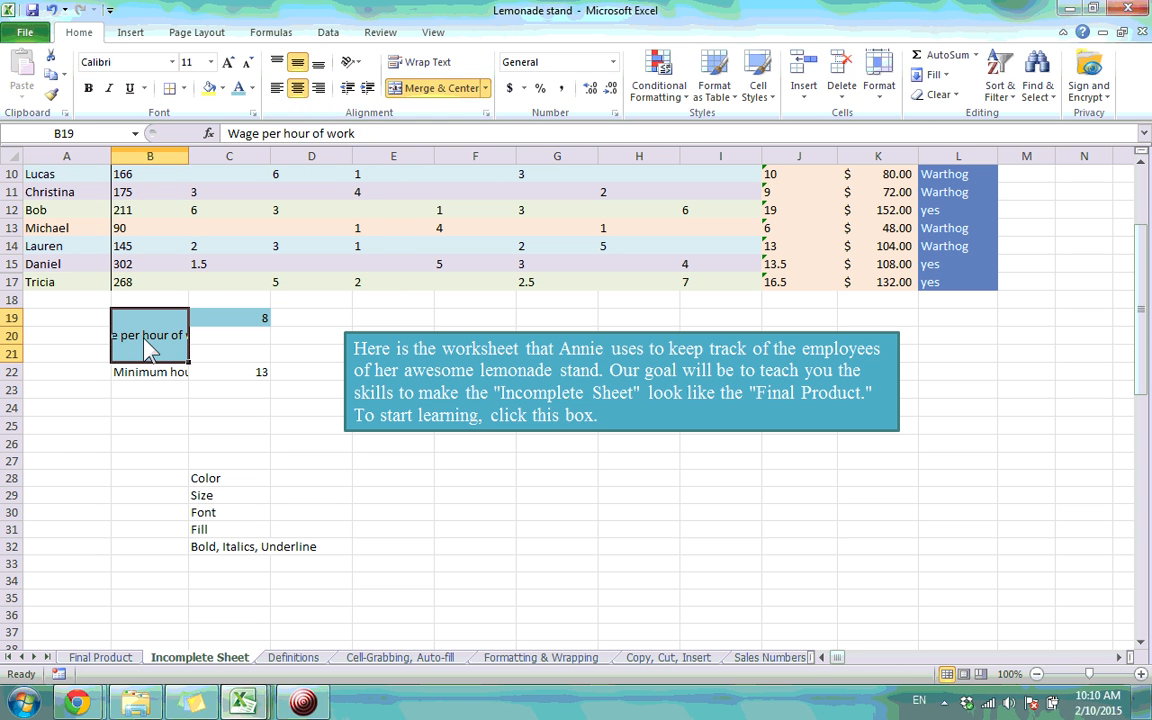
# Check the merged cell, leaving the Wage per hour of work label text unchanged
pyautogui.click(260, 428)
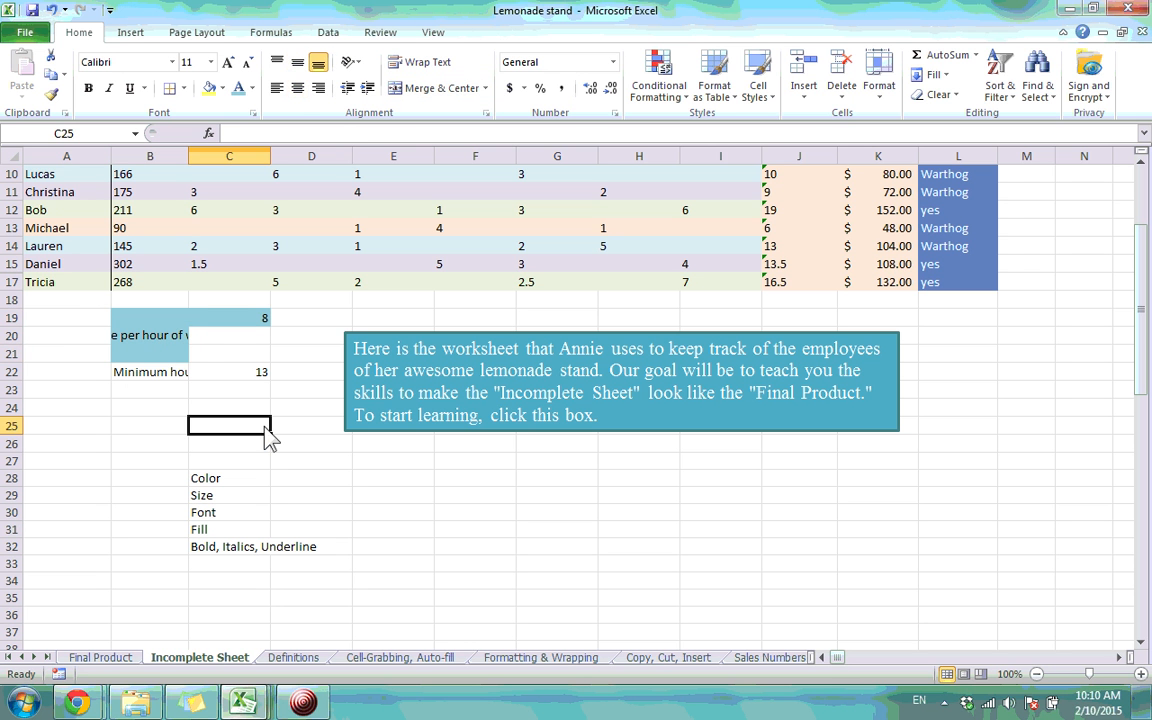
pyautogui.click(172, 342)
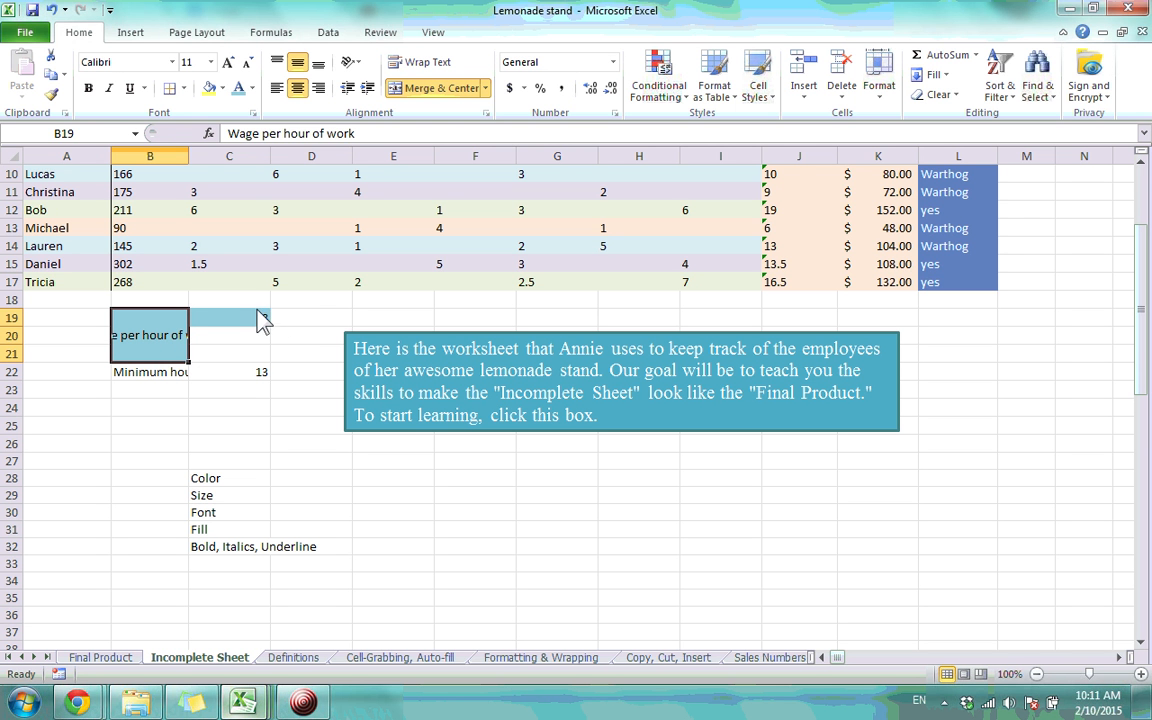
pyautogui.click(367, 137)
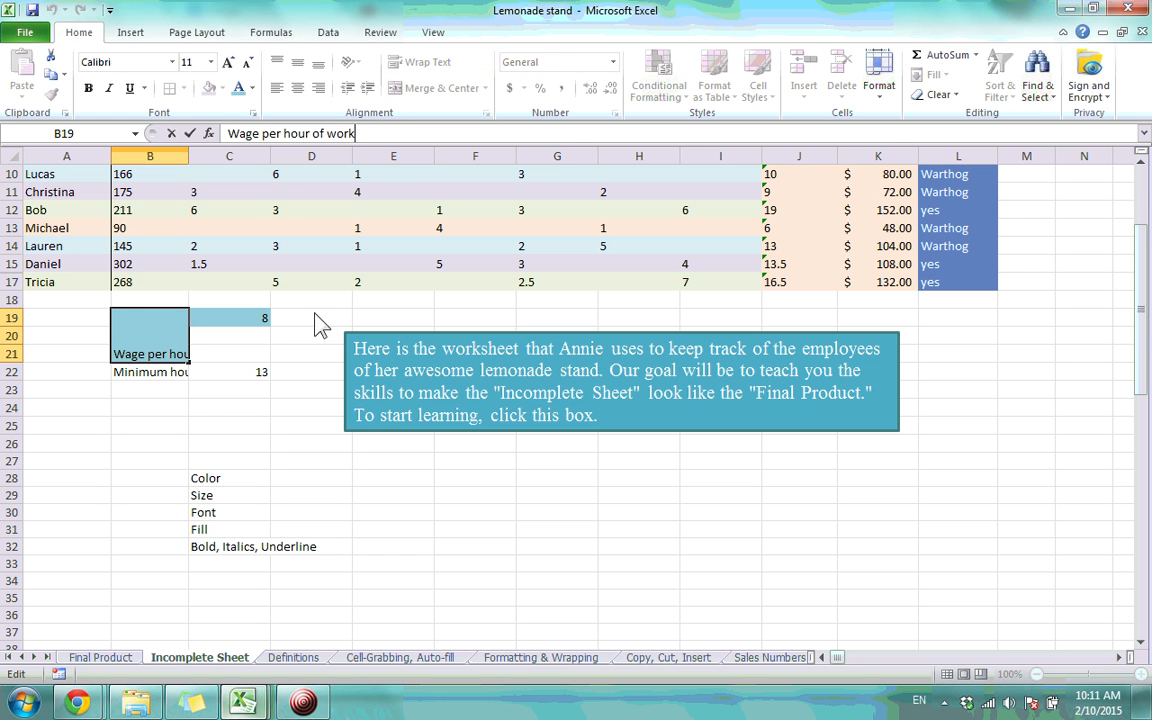
pyautogui.click(229, 407)
pyautogui.click(150, 345)
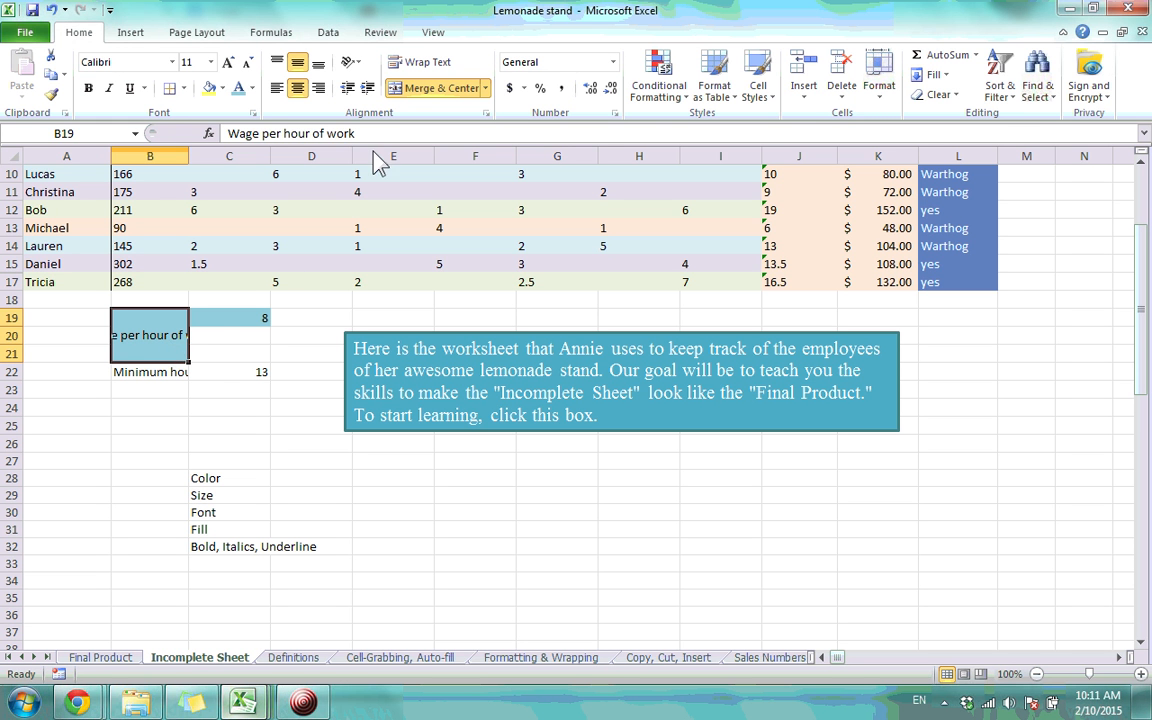
# Turn on Wrap Text for the merged Wage per hour of work label in B19
pyautogui.click(432, 68)
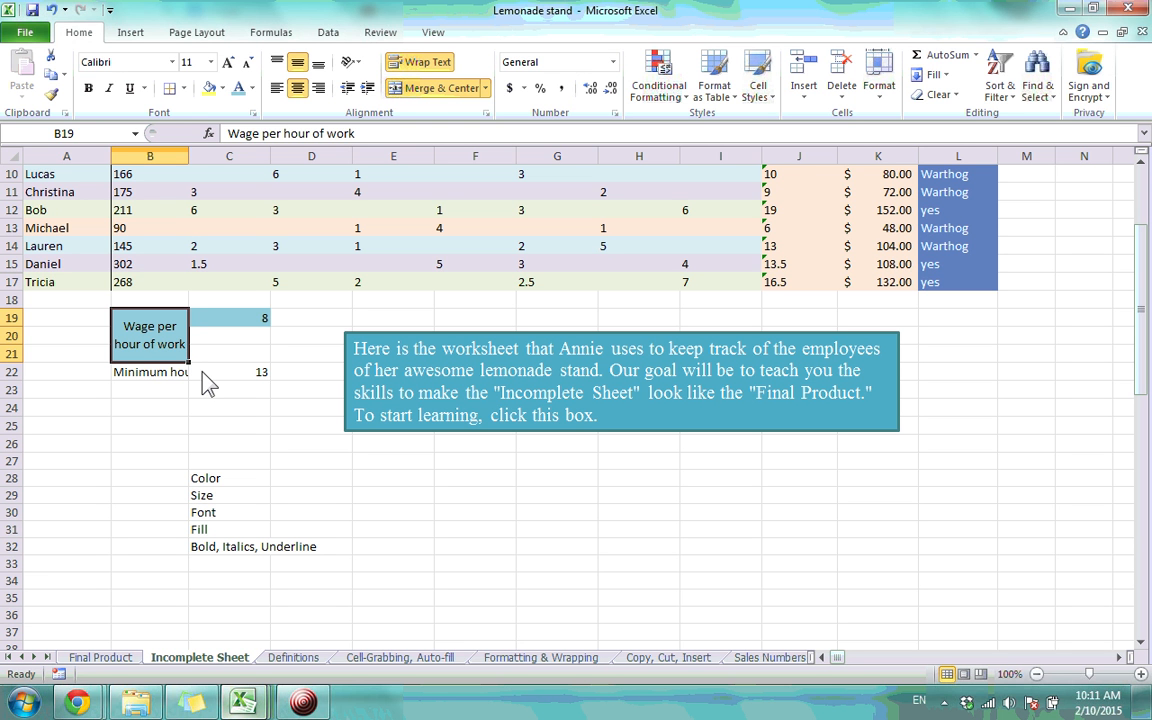
pyautogui.click(241, 323)
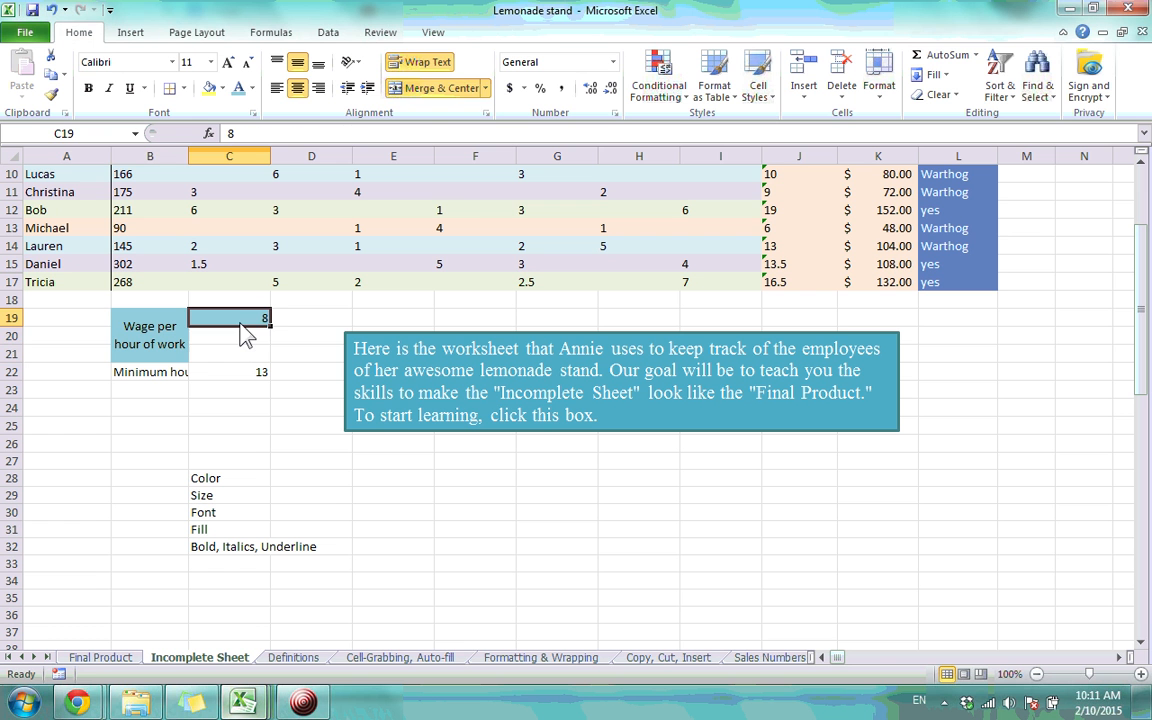
# Merge & Center C19:C21 so the wage value 8 sits centred in one box
pyautogui.moveTo(241, 326); pyautogui.dragTo(241, 365)
pyautogui.click(445, 88)
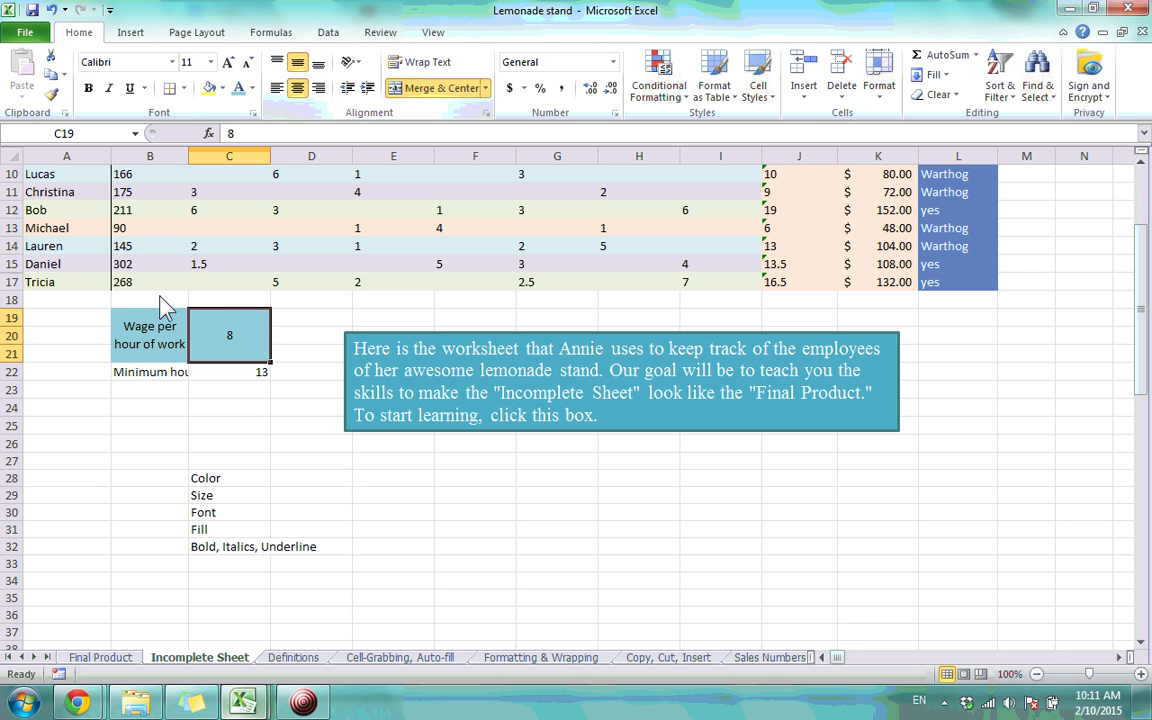
pyautogui.click(257, 410)
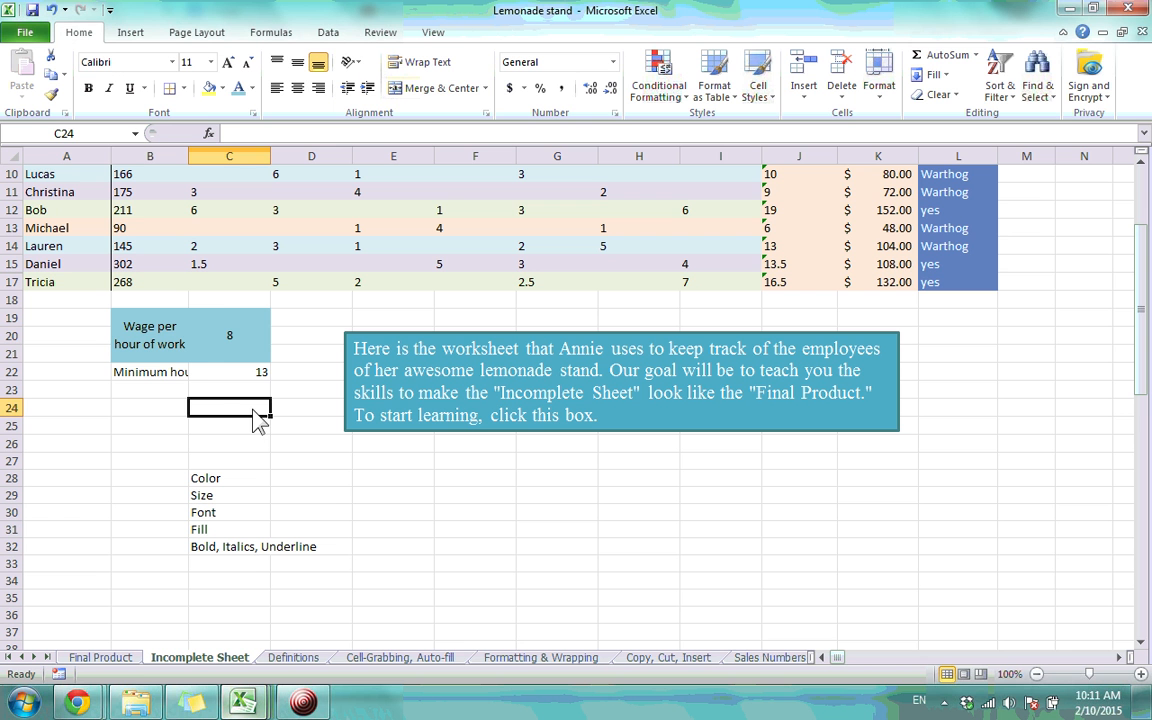
pyautogui.click(231, 328)
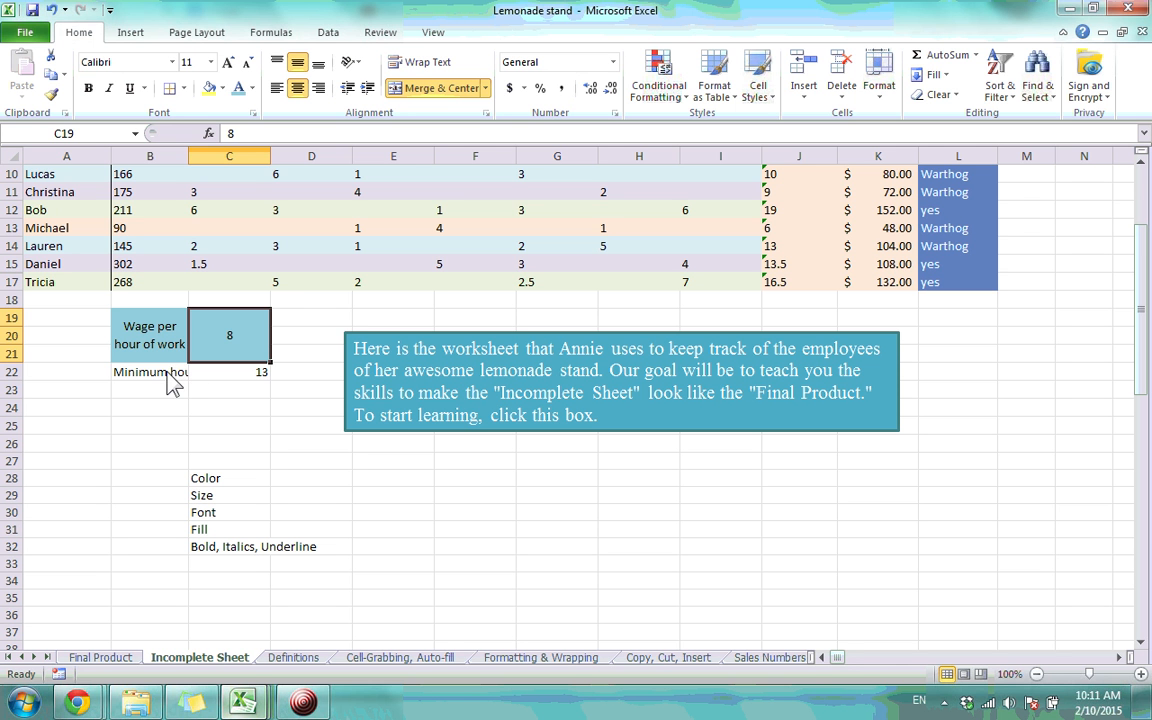
# Compare with the finished wage and hours boxes on Final Product, then return to Incomplete Sheet
pyautogui.moveTo(170, 383); pyautogui.dragTo(240, 374)
pyautogui.click(235, 423)
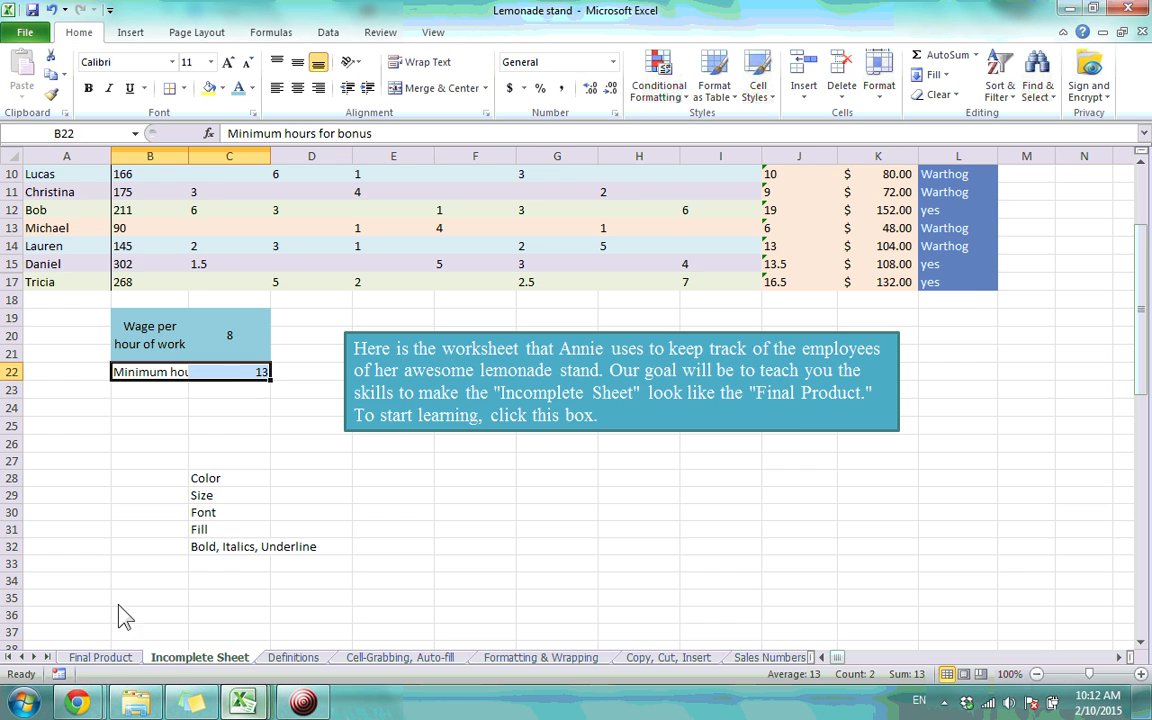
pyautogui.click(100, 658)
pyautogui.click(150, 575)
pyautogui.click(225, 515)
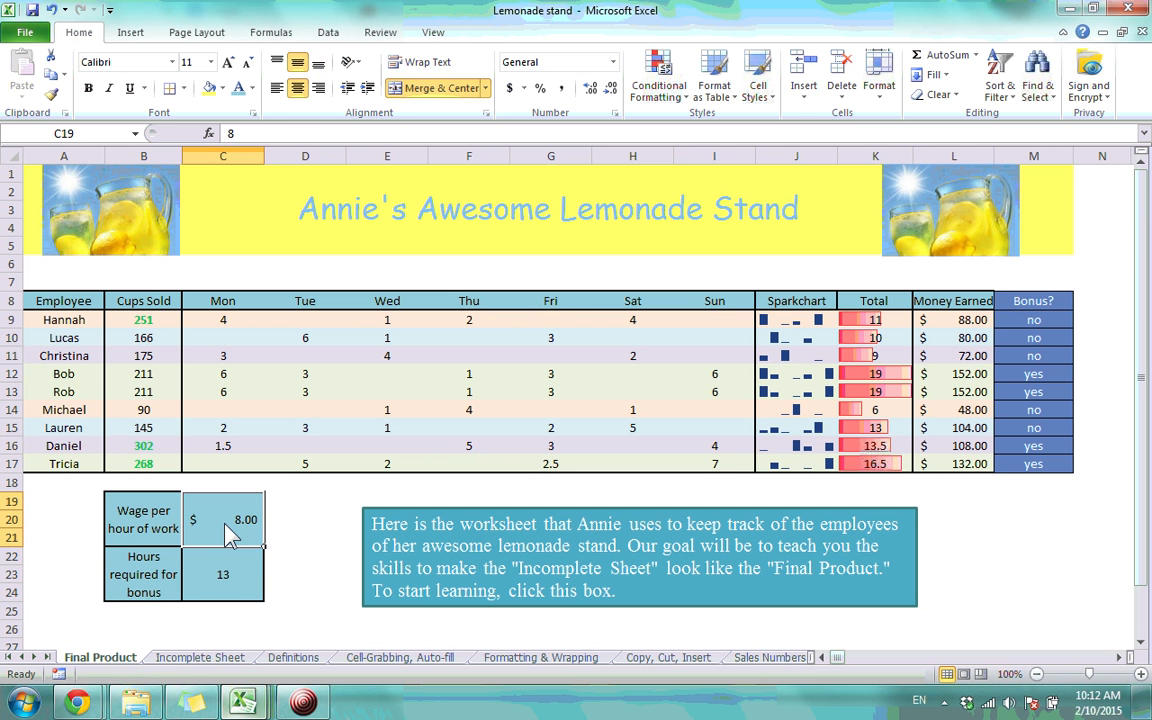
pyautogui.click(155, 535)
pyautogui.click(190, 658)
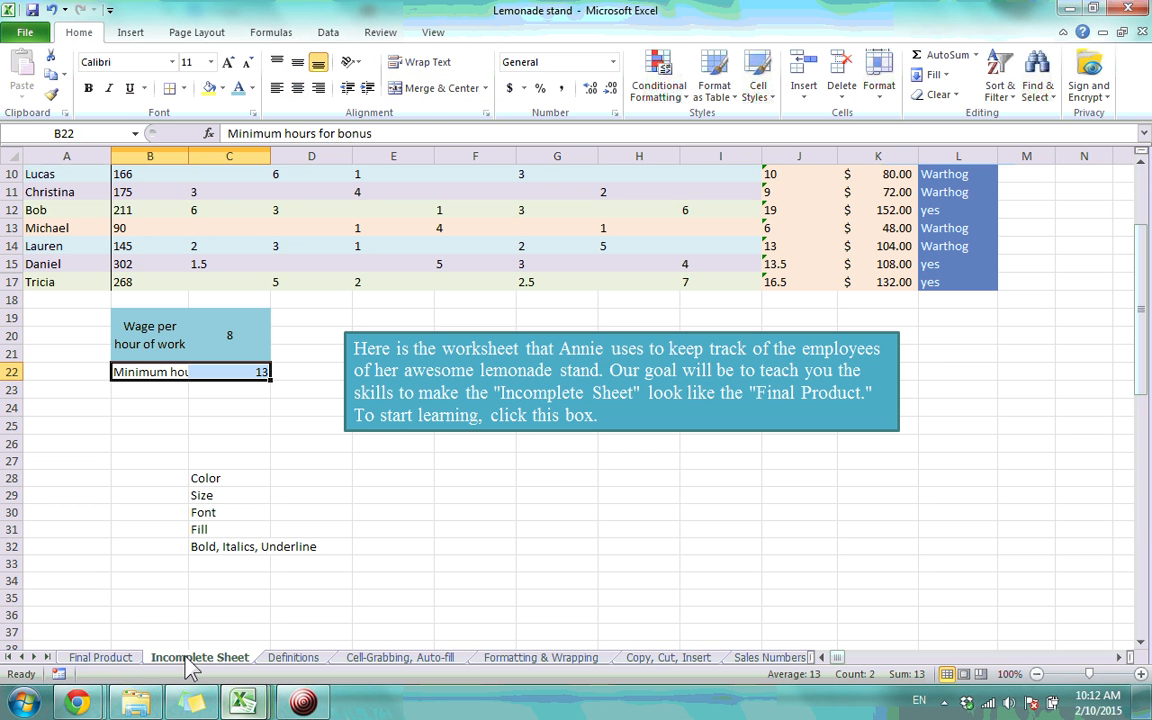
pyautogui.click(160, 338)
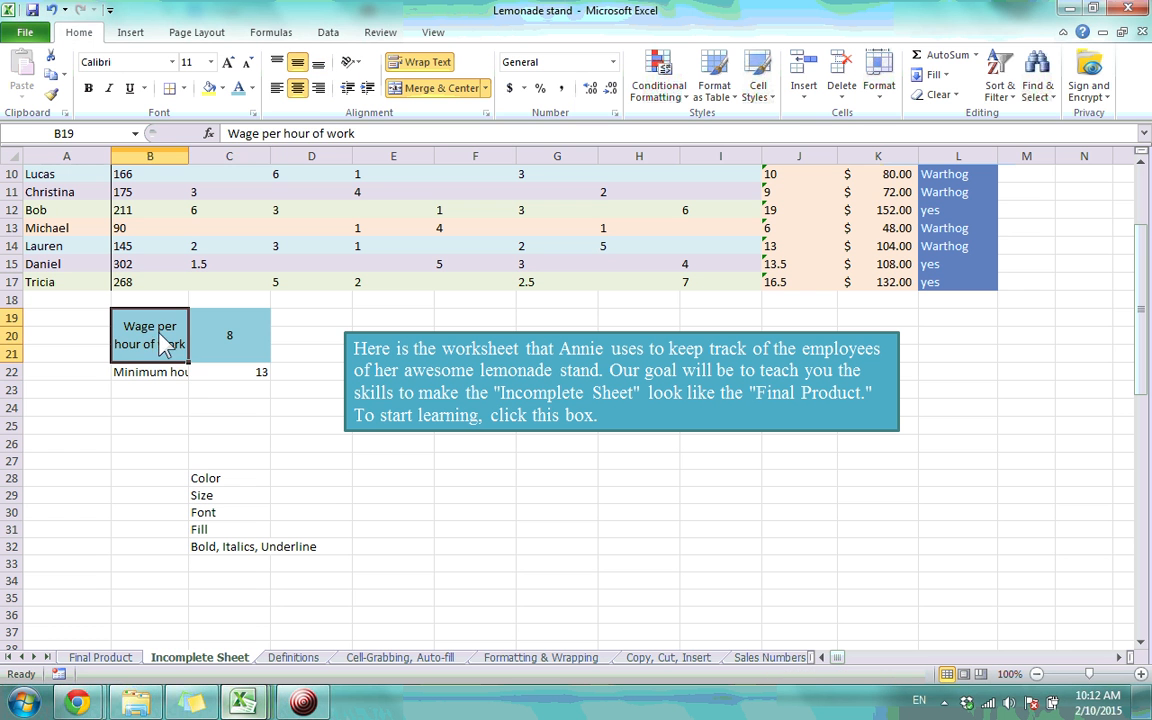
# Apply All Borders to the wage label and value boxes B19:C21
pyautogui.moveTo(155, 340); pyautogui.dragTo(229, 345)
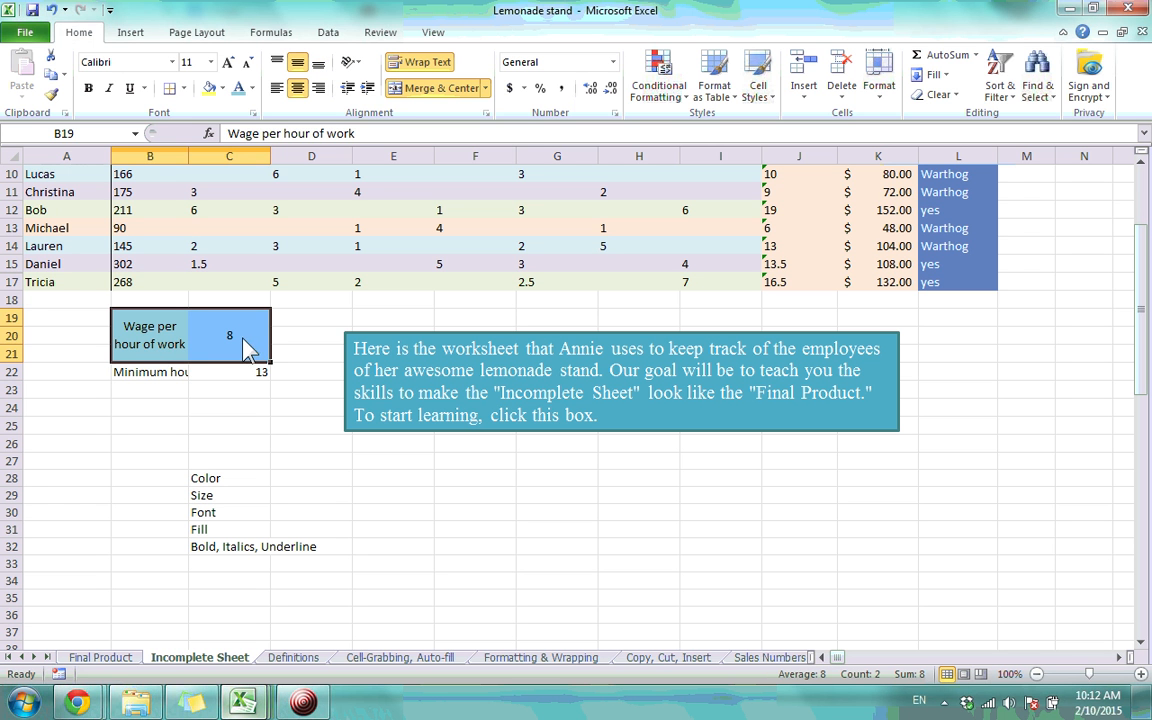
pyautogui.click(183, 88)
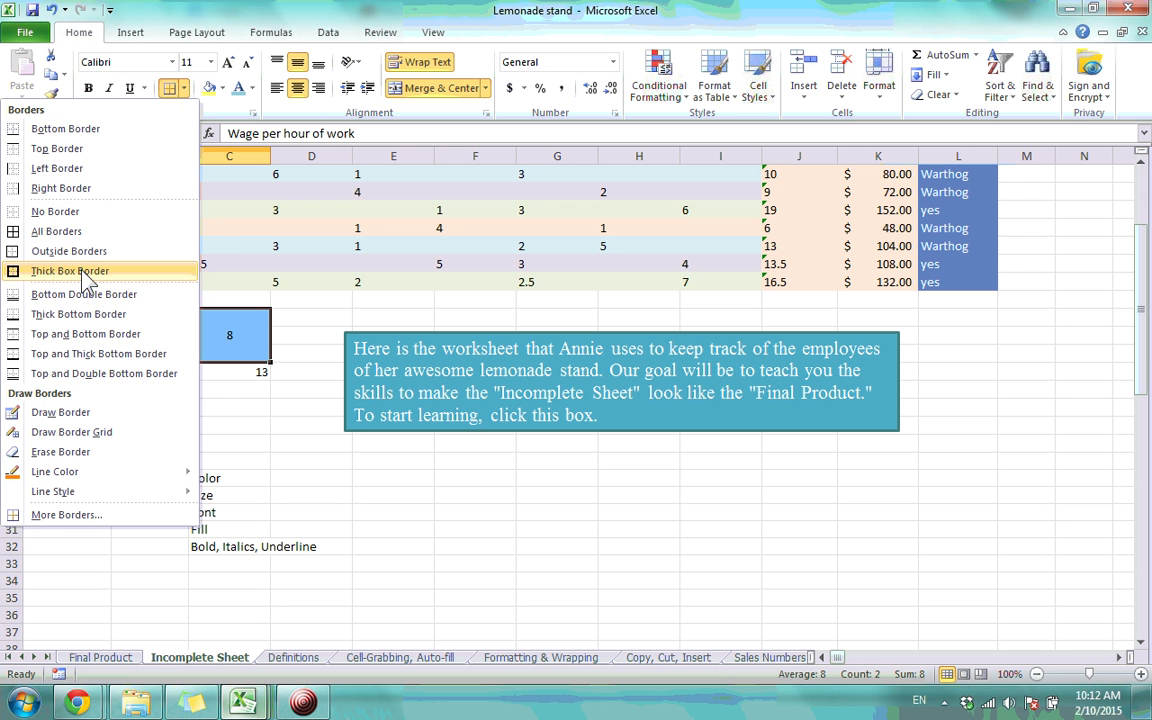
pyautogui.click(80, 238)
pyautogui.click(212, 405)
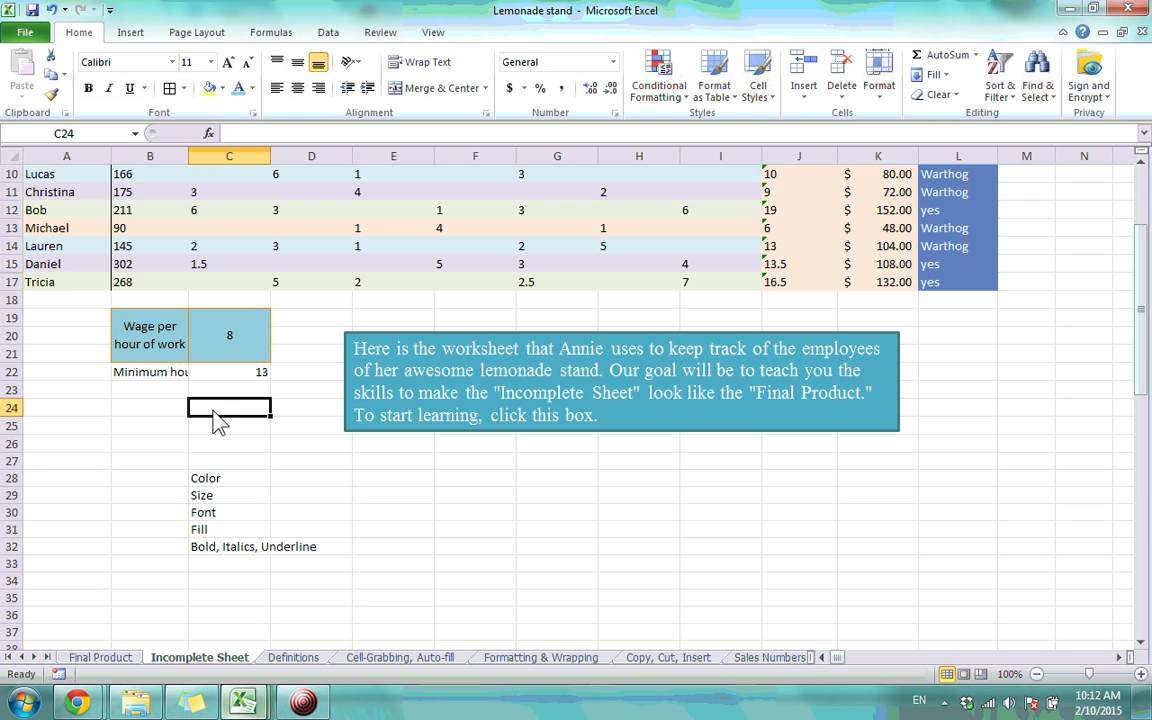
pyautogui.moveTo(229, 336); pyautogui.dragTo(161, 309)
pyautogui.click(245, 395)
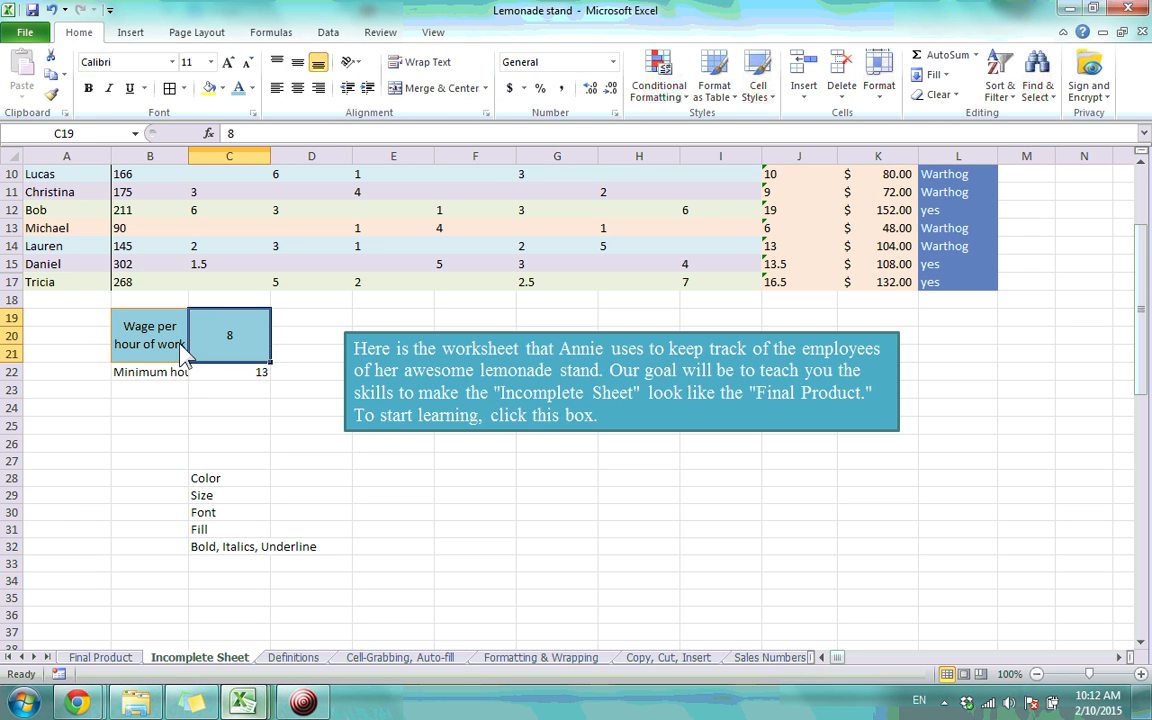
# Set the border colour to black with a thick line style and draw a thick edge on the value box
pyautogui.click(184, 90)
pyautogui.moveTo(156, 474)
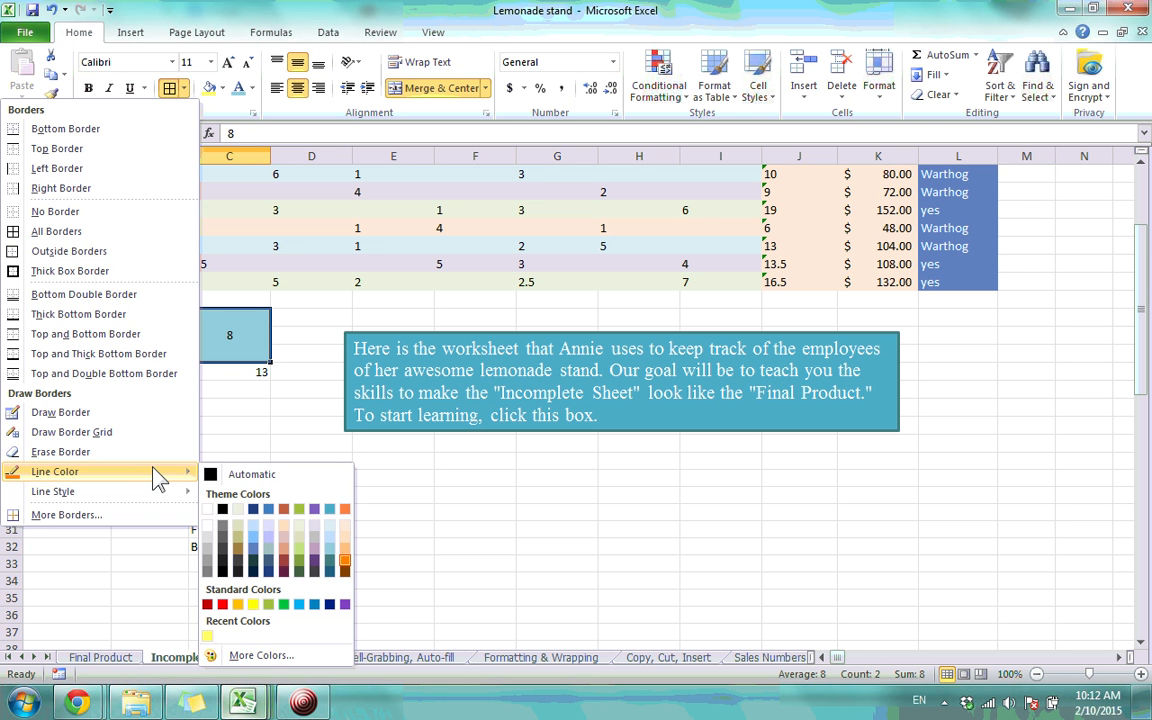
pyautogui.click(223, 511)
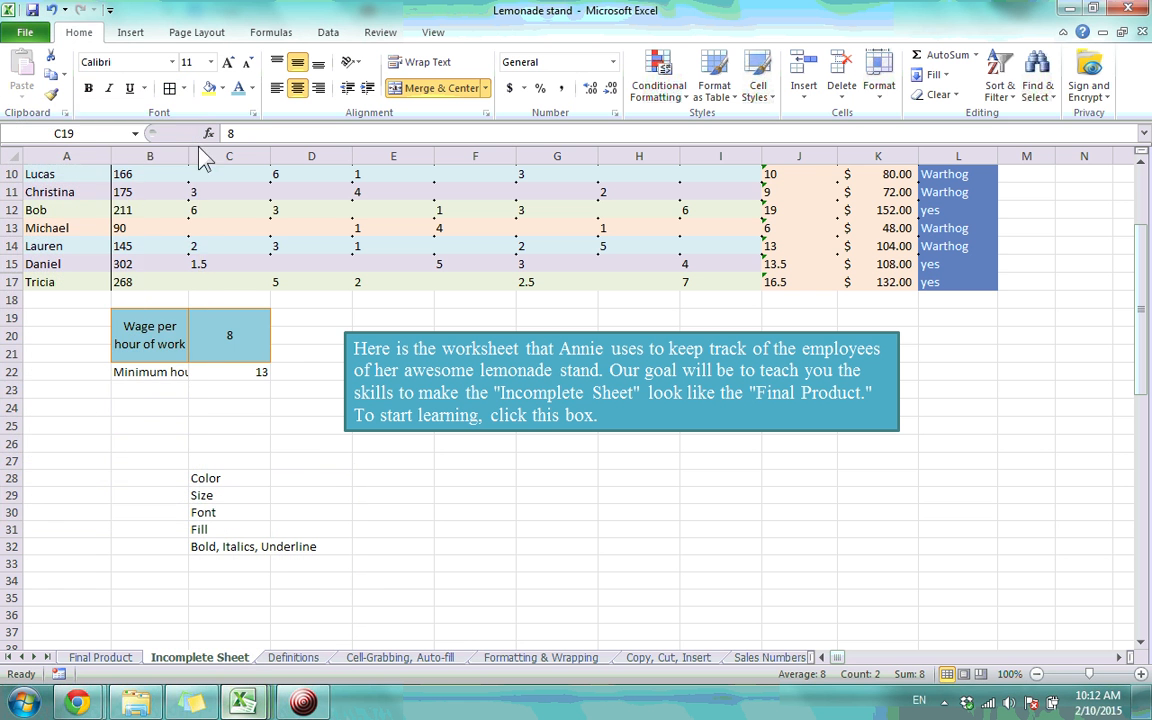
pyautogui.click(184, 88)
pyautogui.moveTo(150, 491)
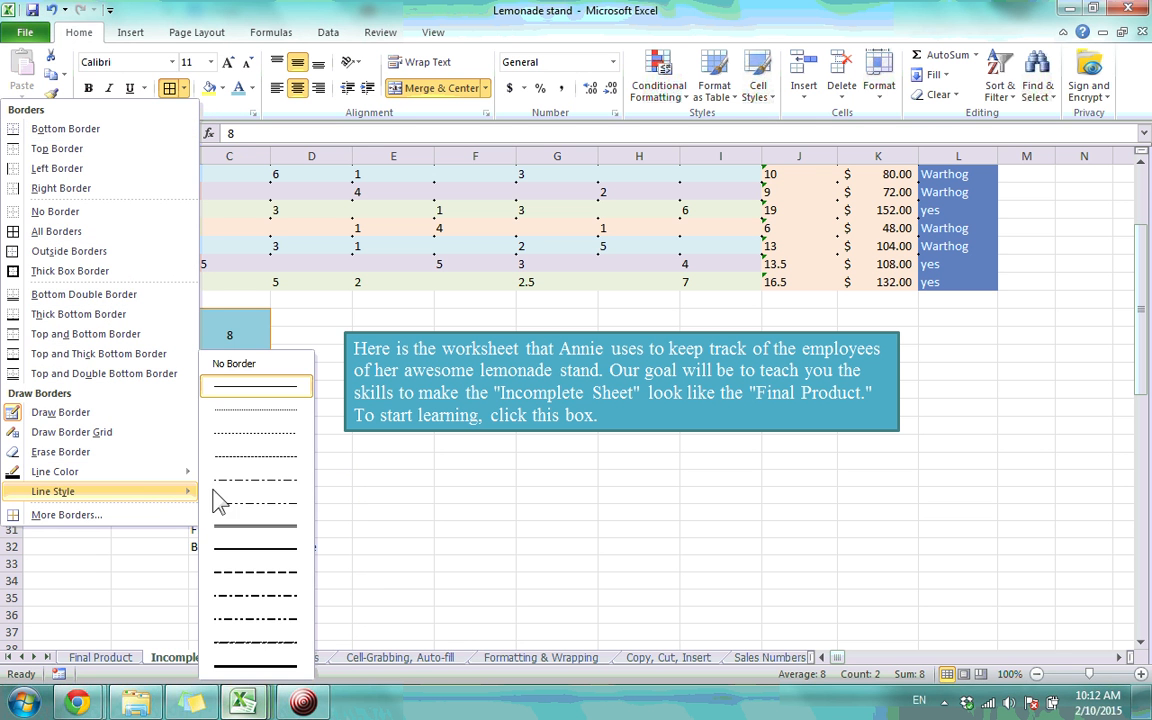
pyautogui.click(240, 673)
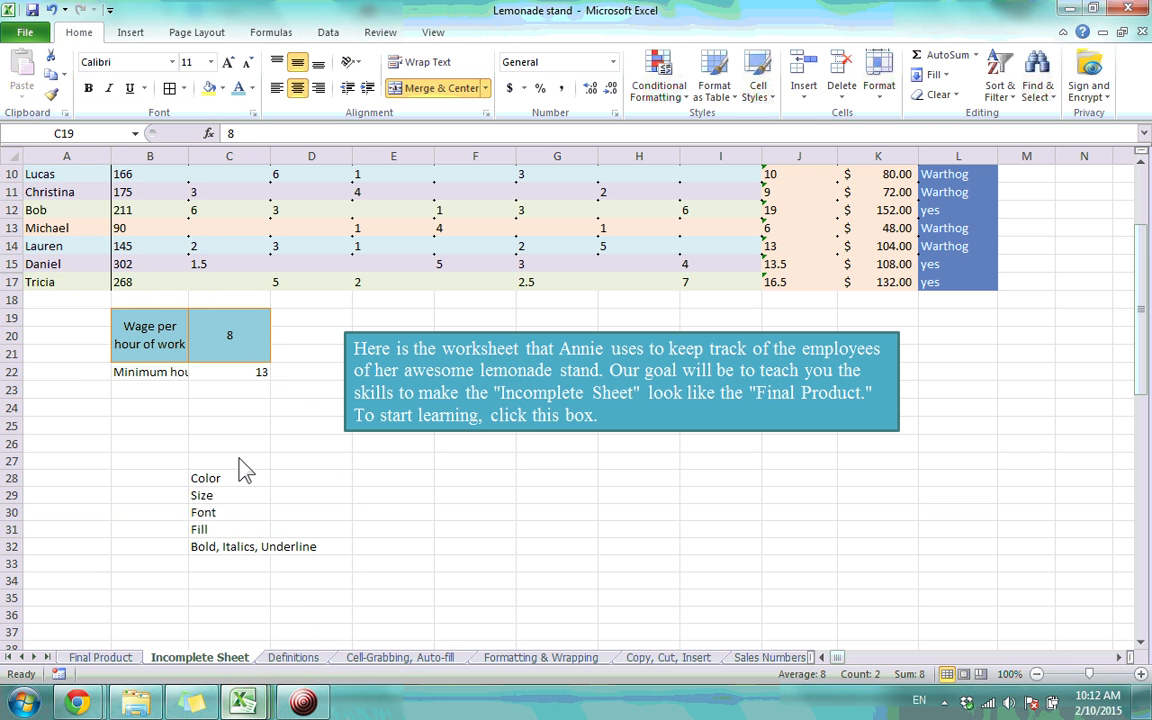
pyautogui.click(255, 310)
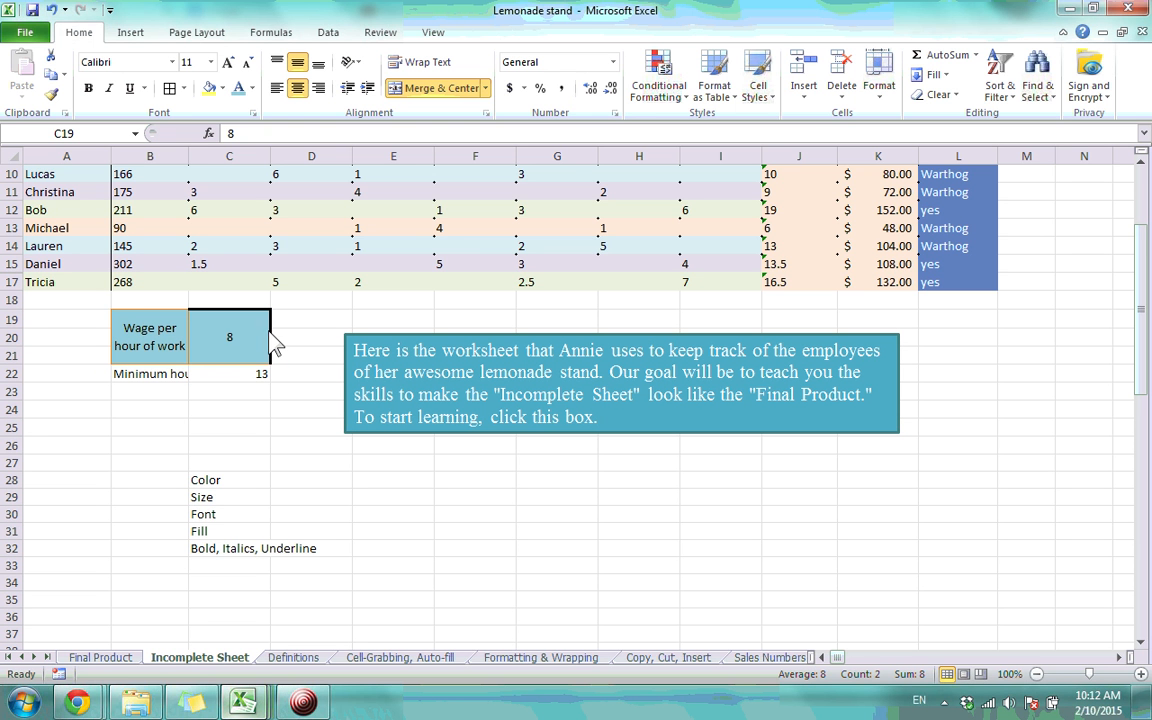
pyautogui.press('Escape')
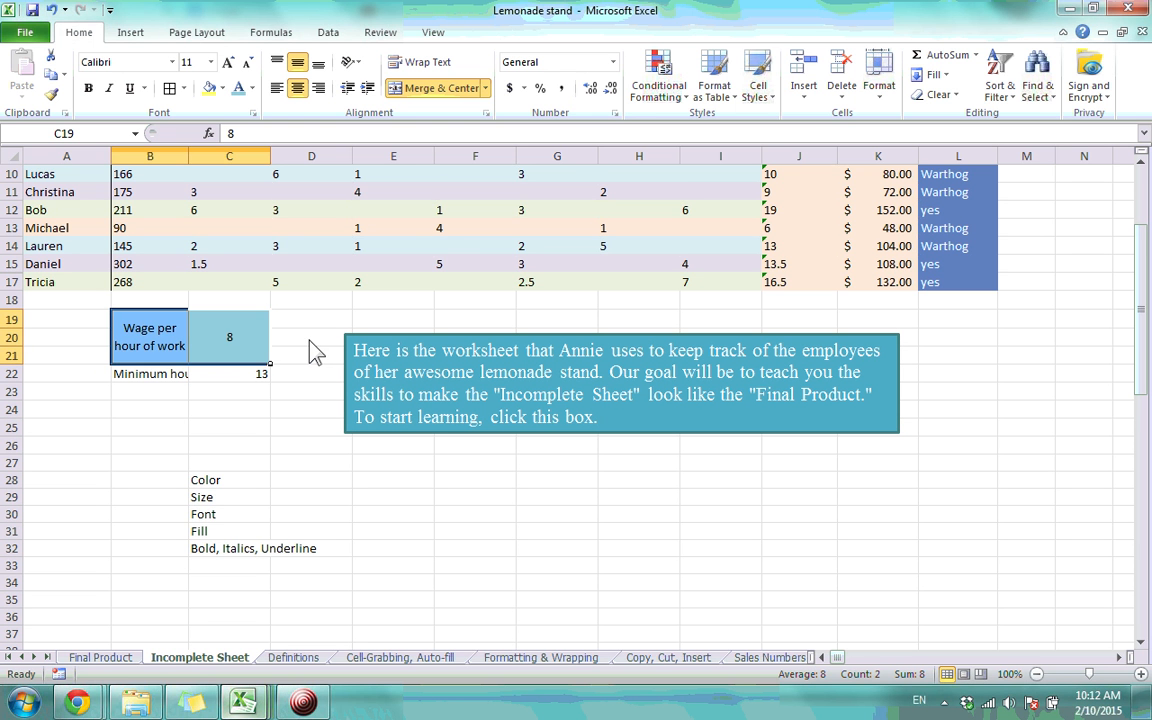
# Put a Thick Box Border around both wage boxes B19:C21
pyautogui.moveTo(175, 342)
pyautogui.mouseDown()
pyautogui.moveTo(198, 350)
pyautogui.moveTo(231, 337)
pyautogui.moveTo(175, 326)
pyautogui.mouseUp()
pyautogui.click(194, 433)
pyautogui.click(170, 89)
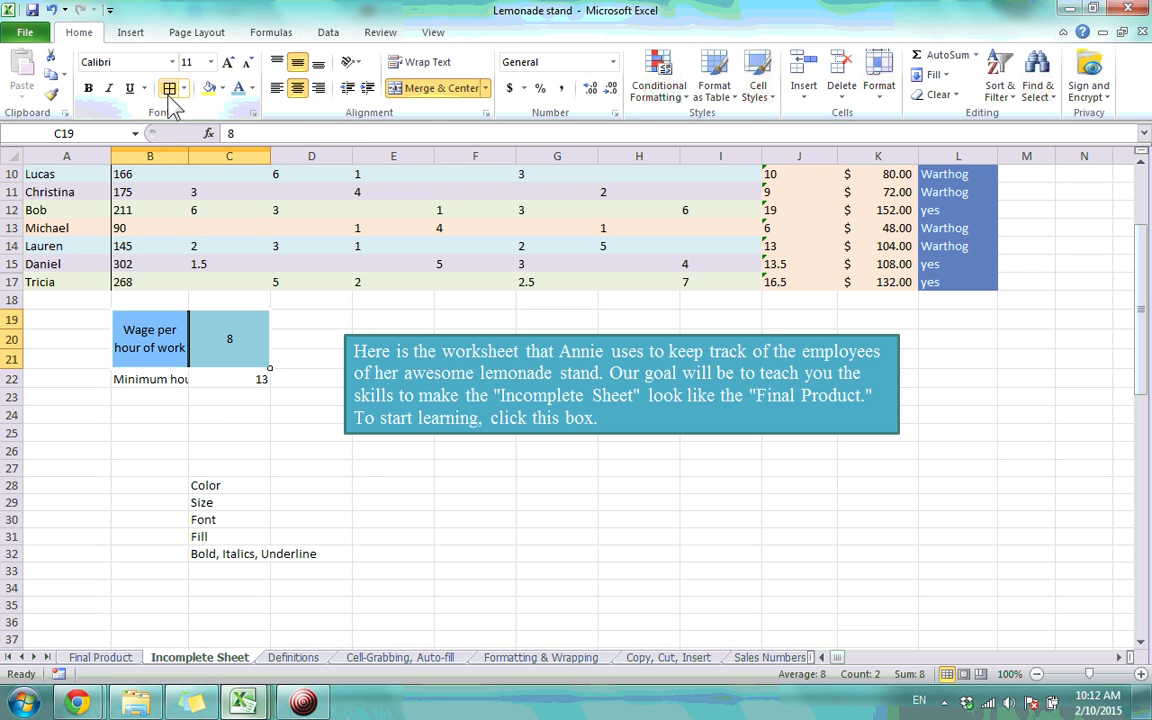
pyautogui.click(229, 413)
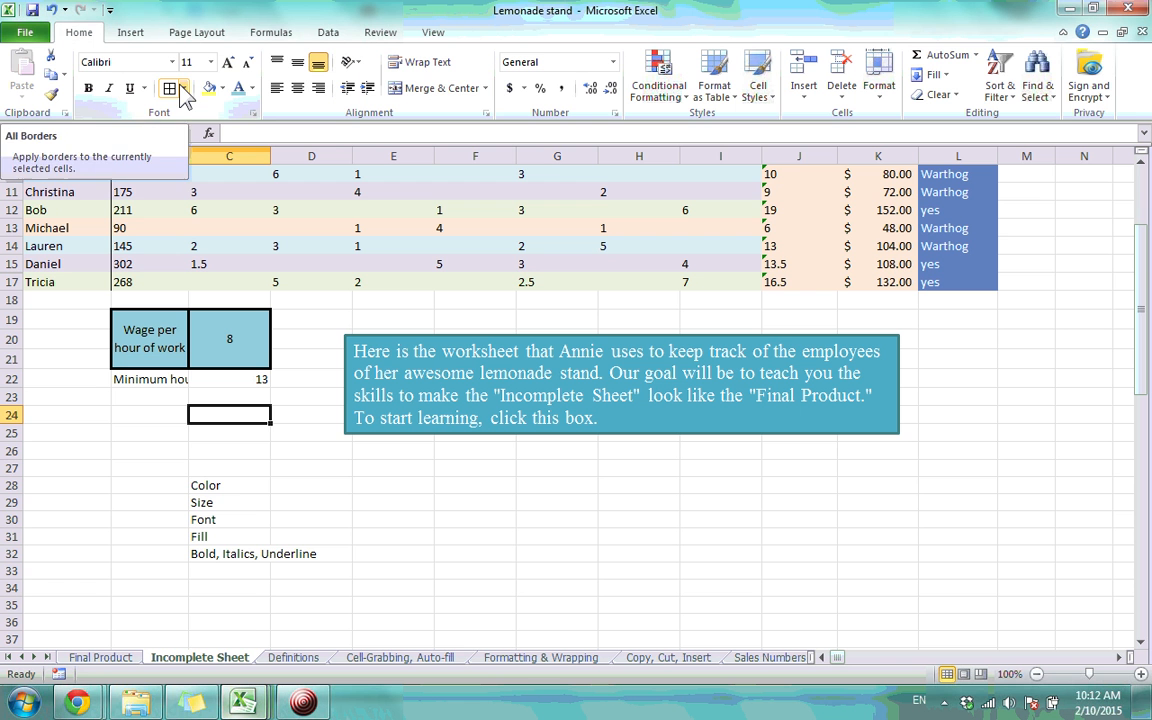
# Copy the wage label's box formatting onto the Minimum hours for bonus label B22 with Format Painter
pyautogui.click(158, 337)
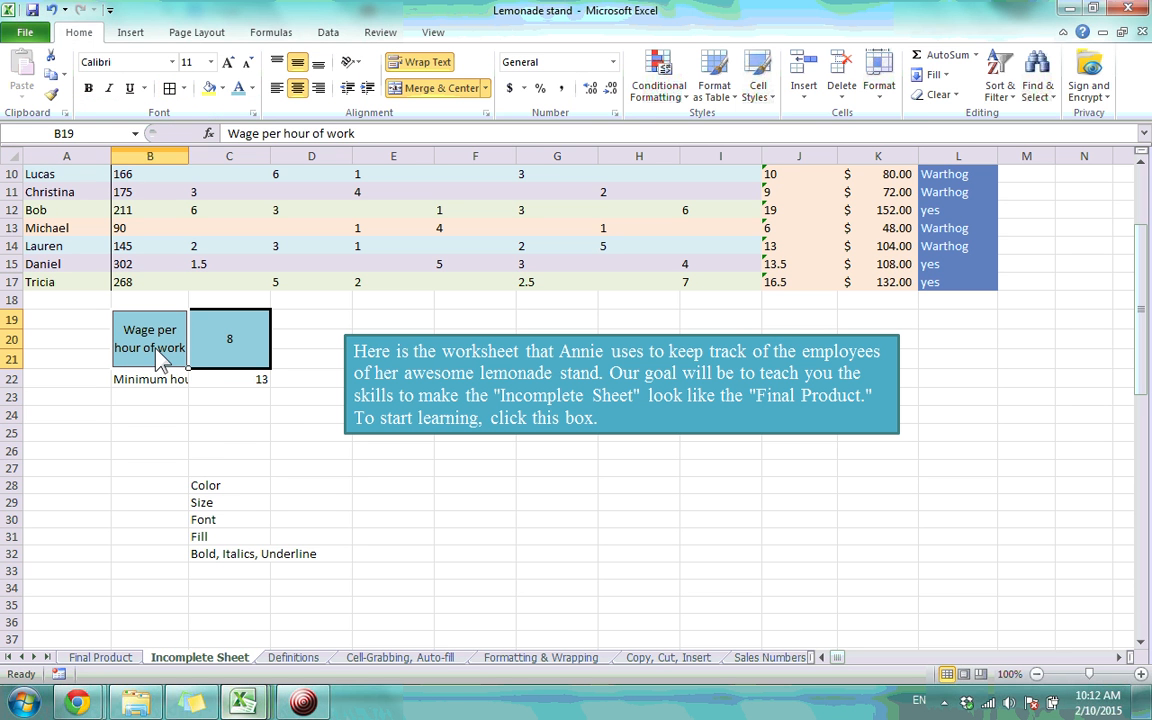
pyautogui.click(224, 335)
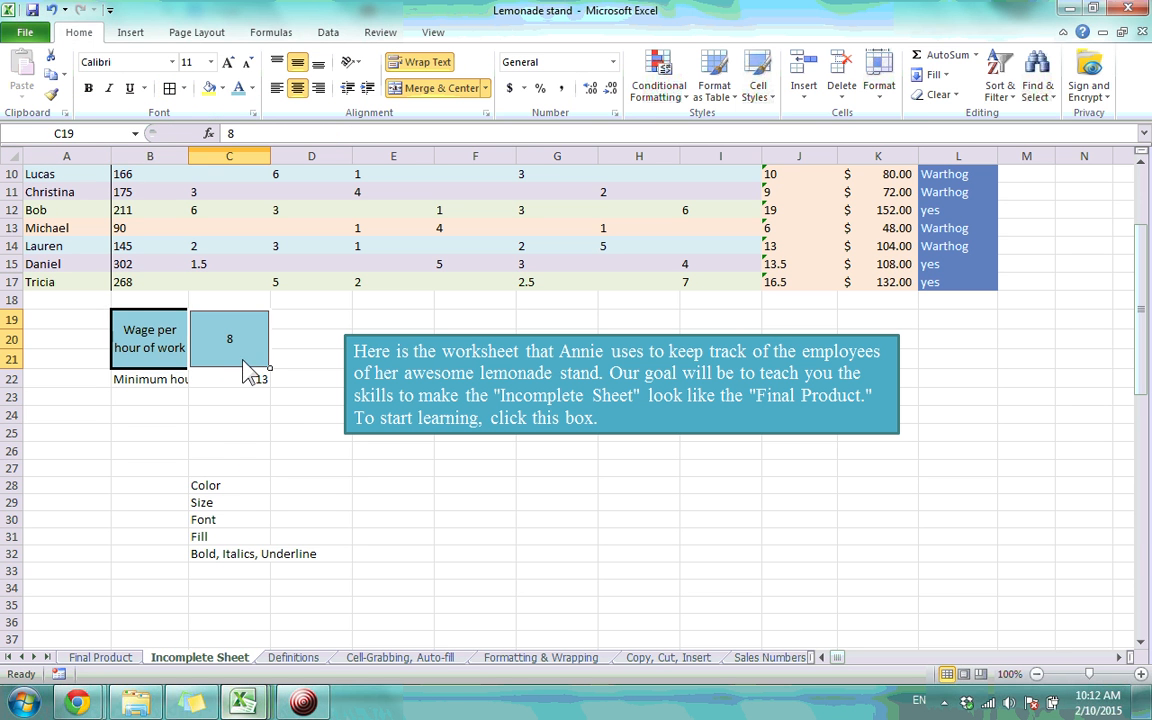
pyautogui.click(228, 451)
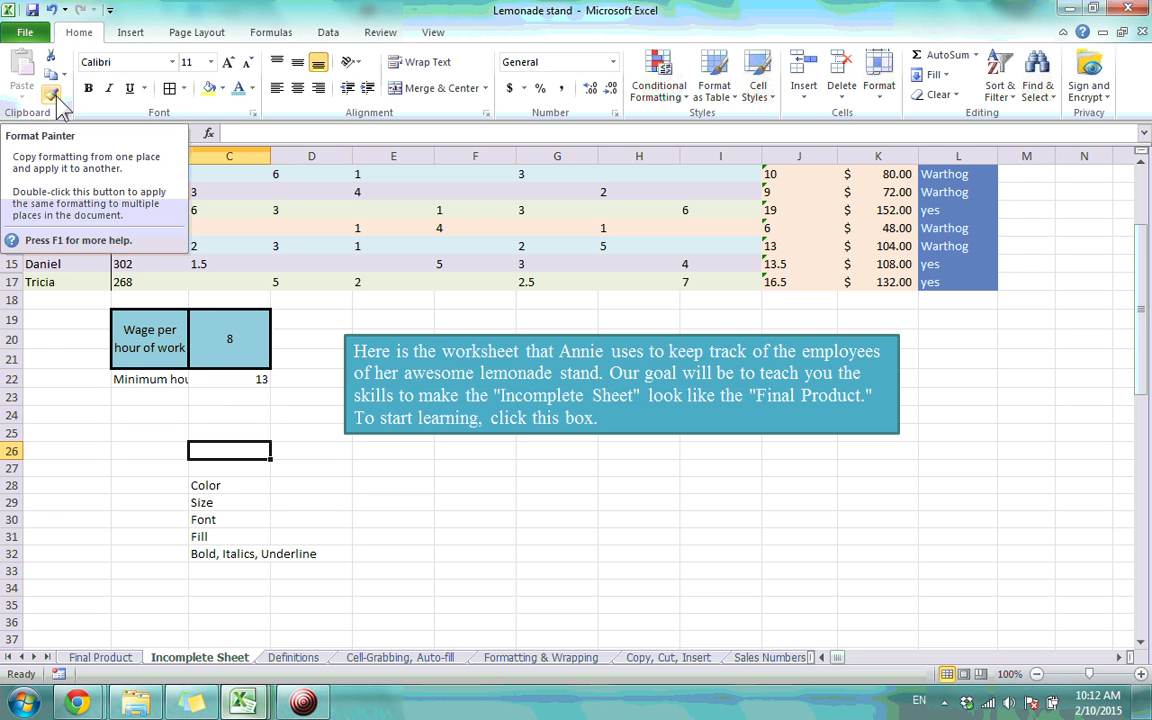
pyautogui.click(150, 335)
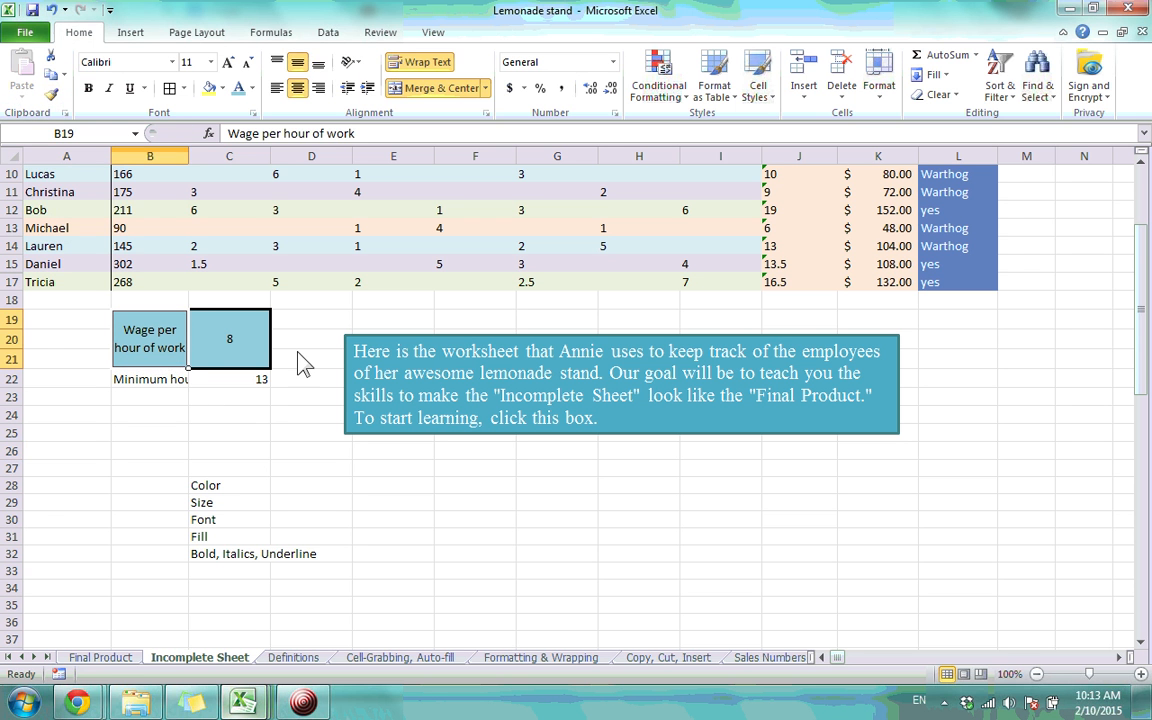
pyautogui.click(52, 95)
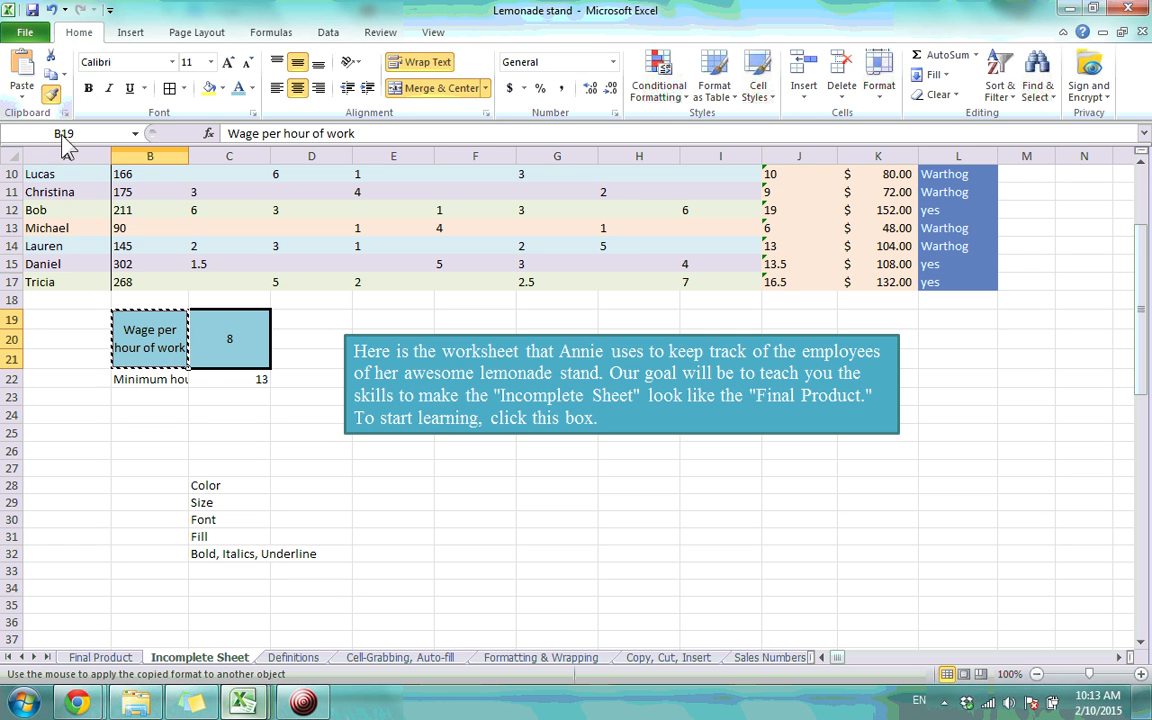
pyautogui.click(150, 380)
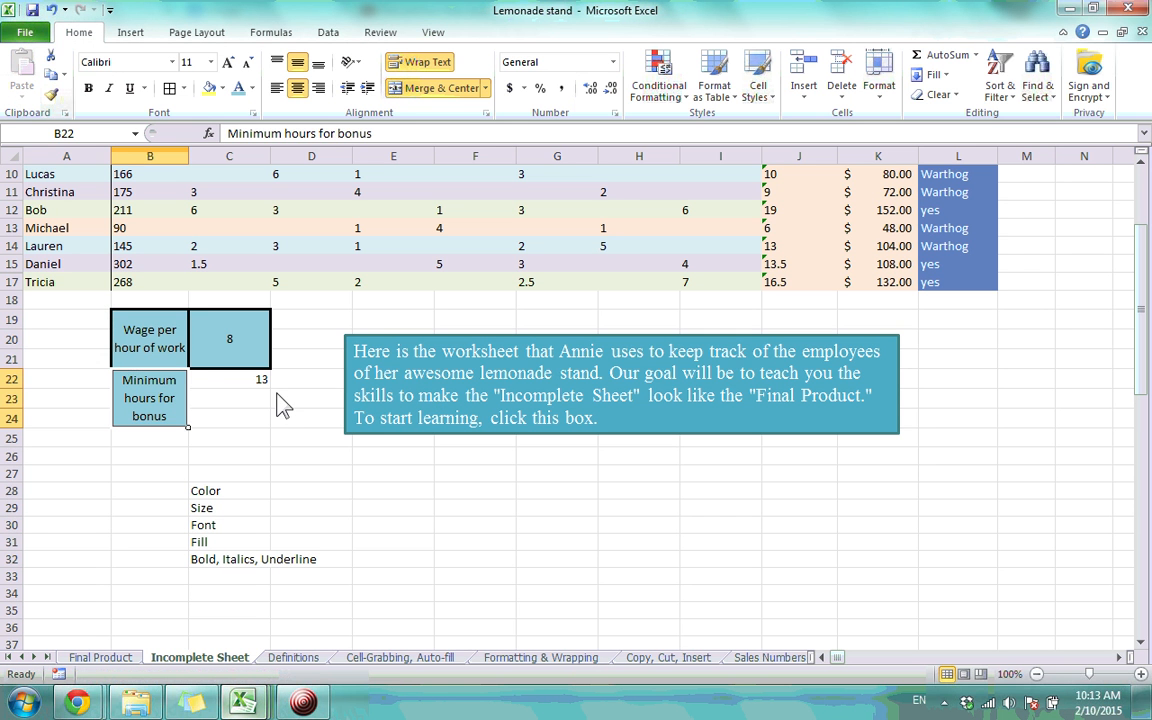
pyautogui.click(280, 473)
# Compare the newly formatted Minimum hours for bonus label with the wage label and nearby cells
pyautogui.click(160, 330)
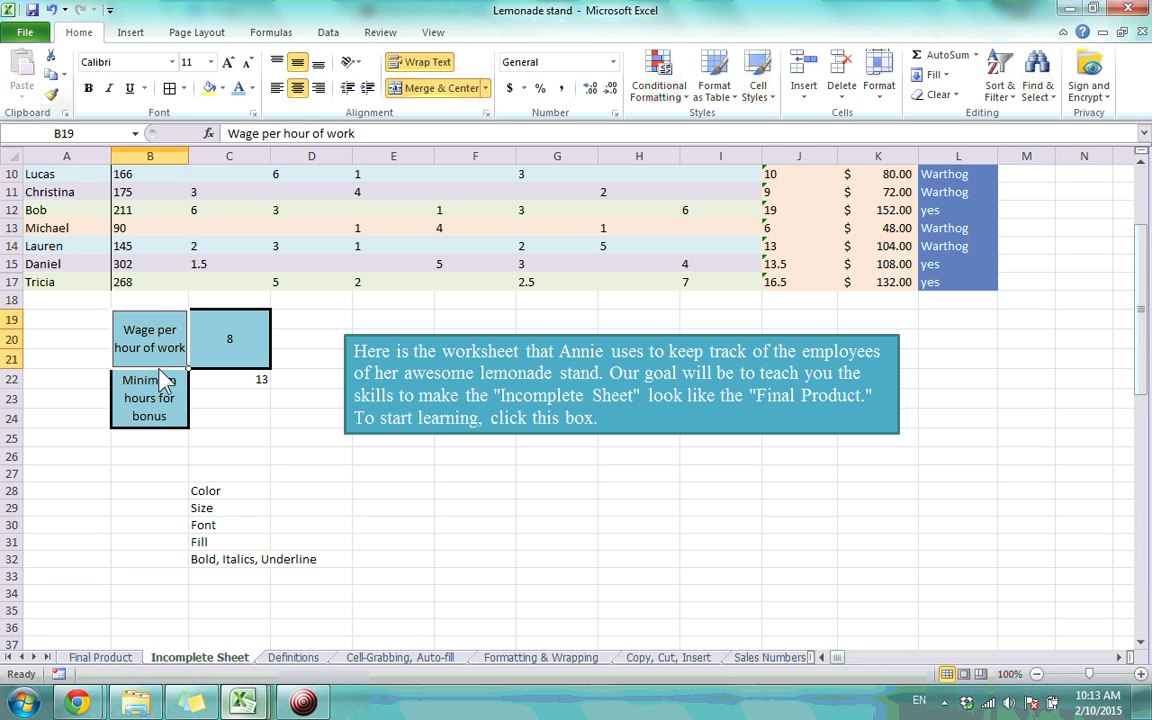
pyautogui.click(170, 418)
pyautogui.click(245, 438)
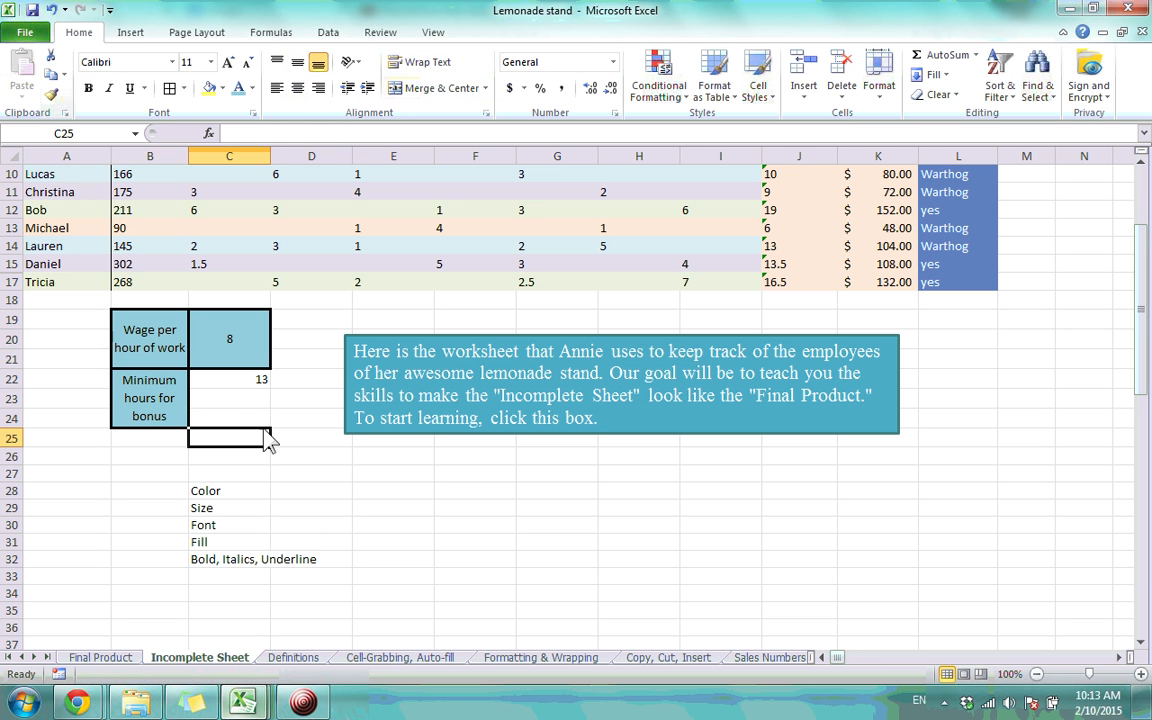
pyautogui.click(240, 393)
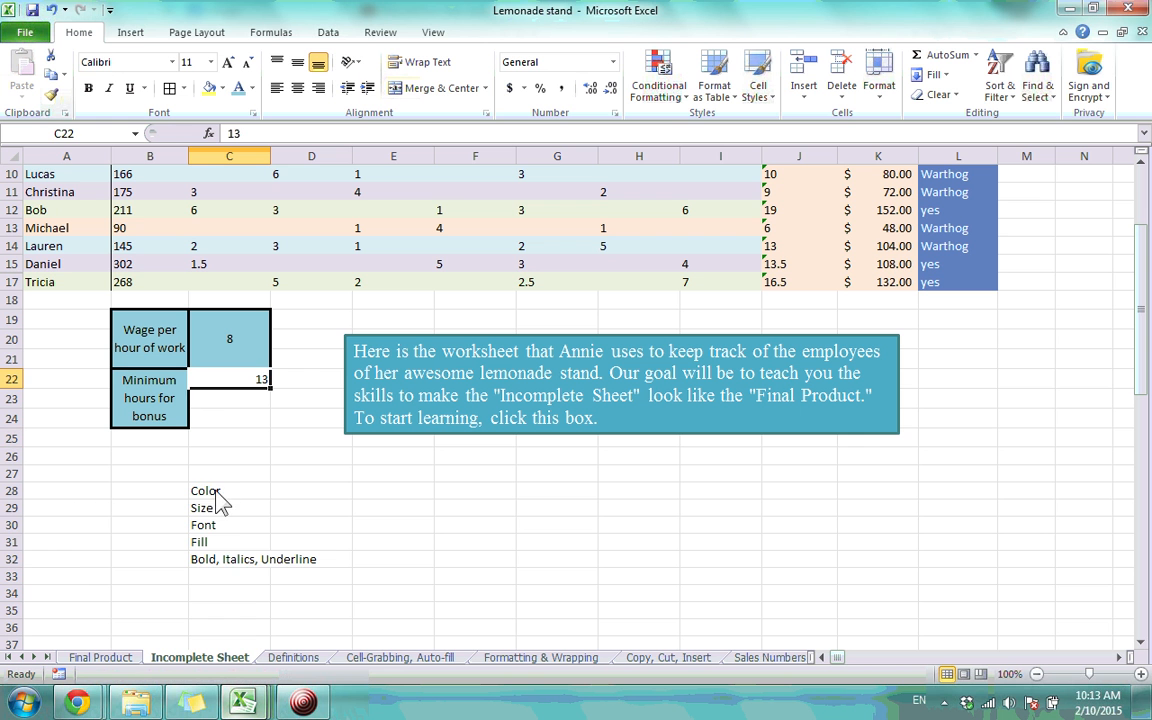
pyautogui.moveTo(203, 491); pyautogui.dragTo(265, 595)
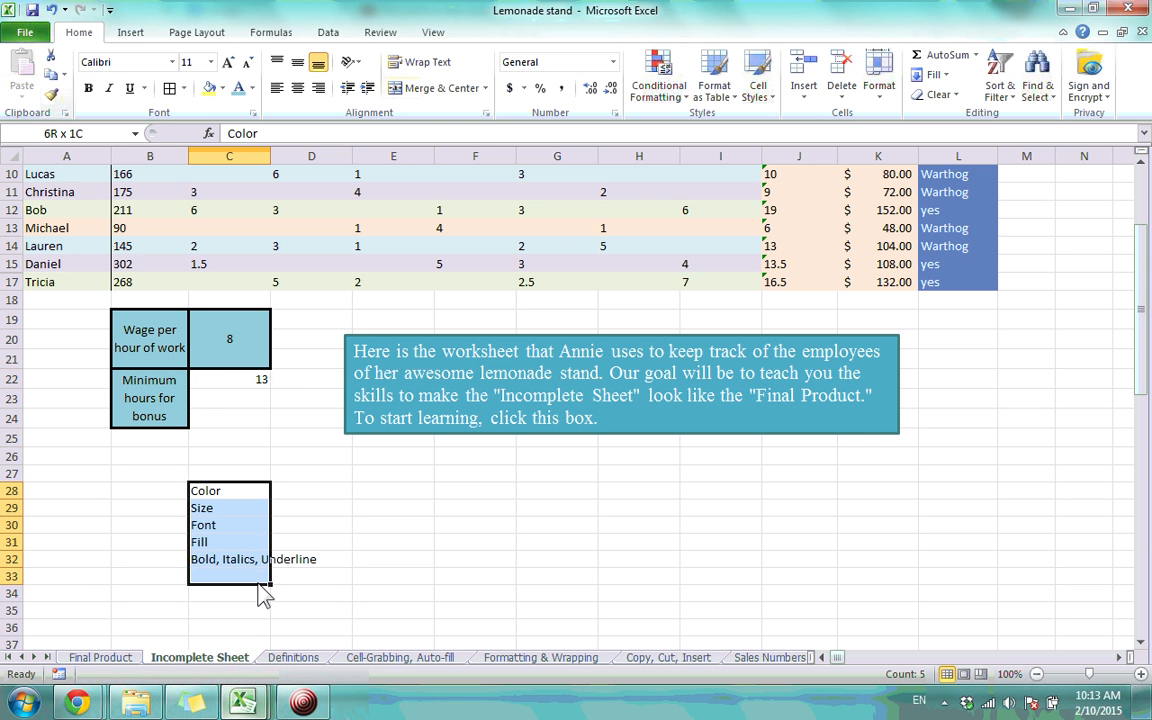
pyautogui.click(315, 525)
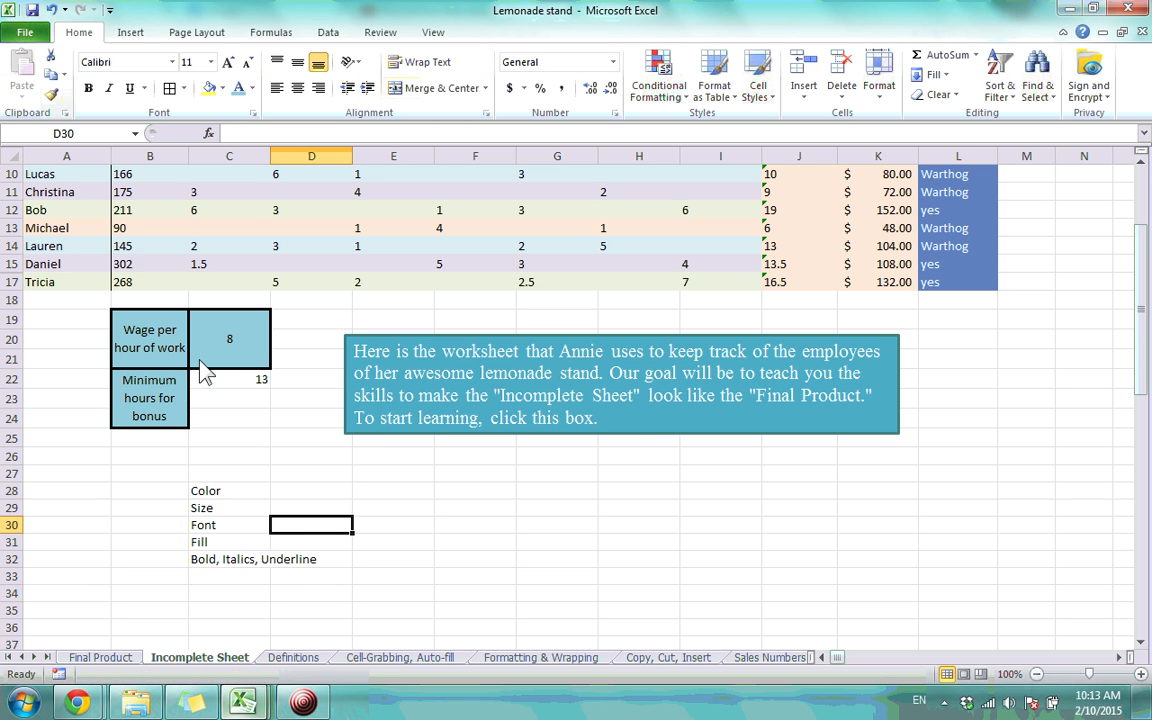
pyautogui.click(167, 333)
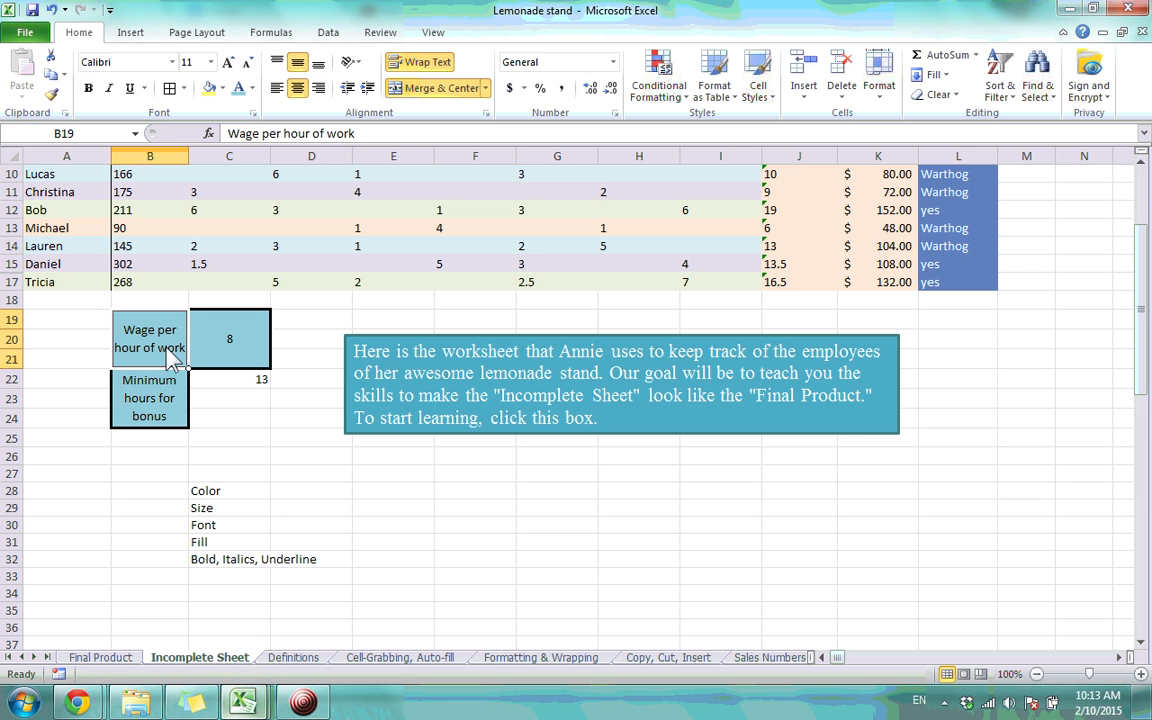
pyautogui.scroll(3, 190, 490)
pyautogui.click(173, 578)
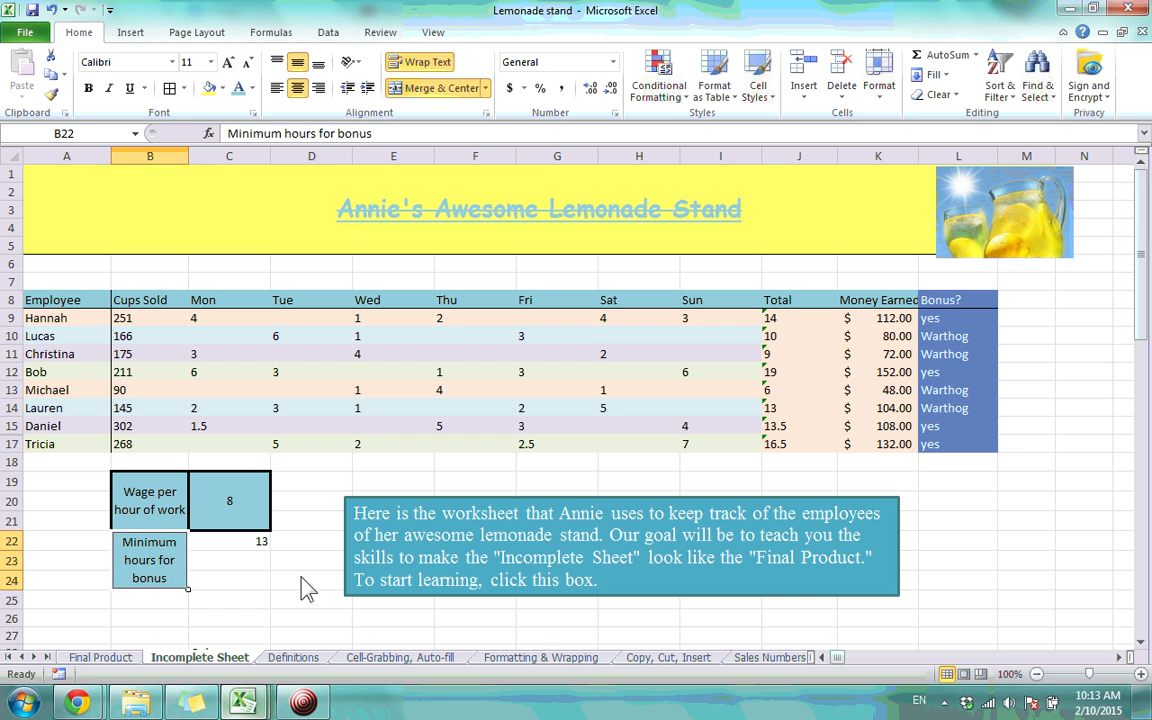
pyautogui.click(303, 586)
pyautogui.click(159, 578)
pyautogui.click(224, 88)
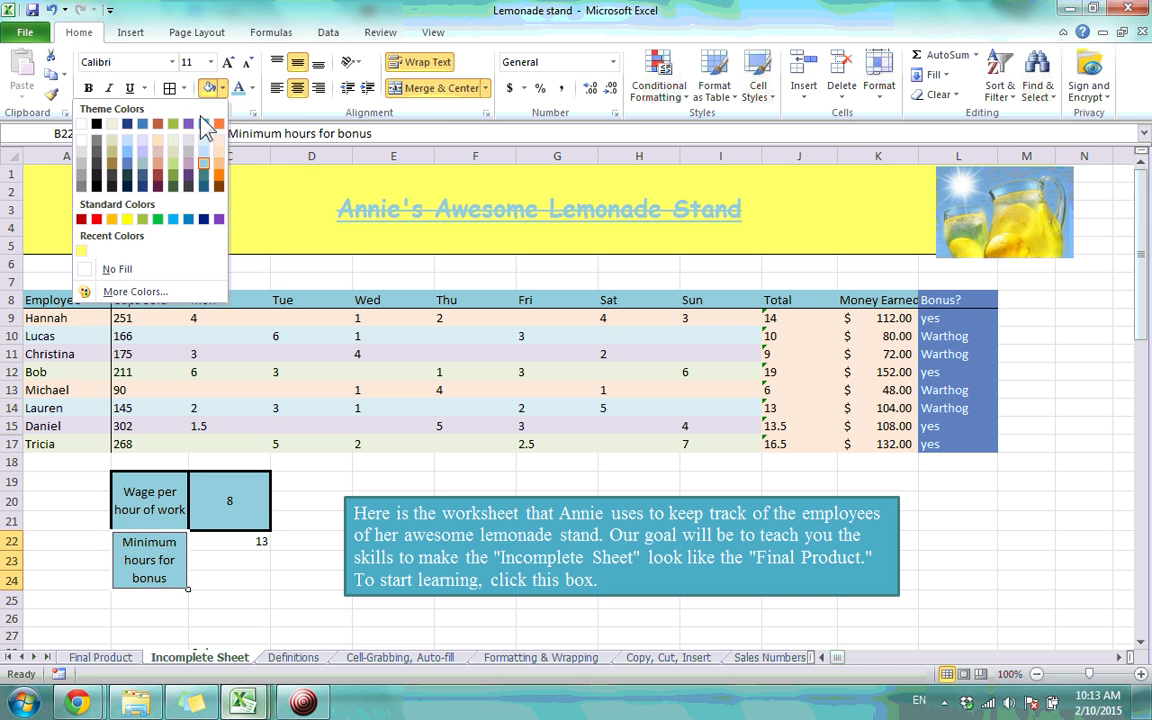
pyautogui.click(309, 514)
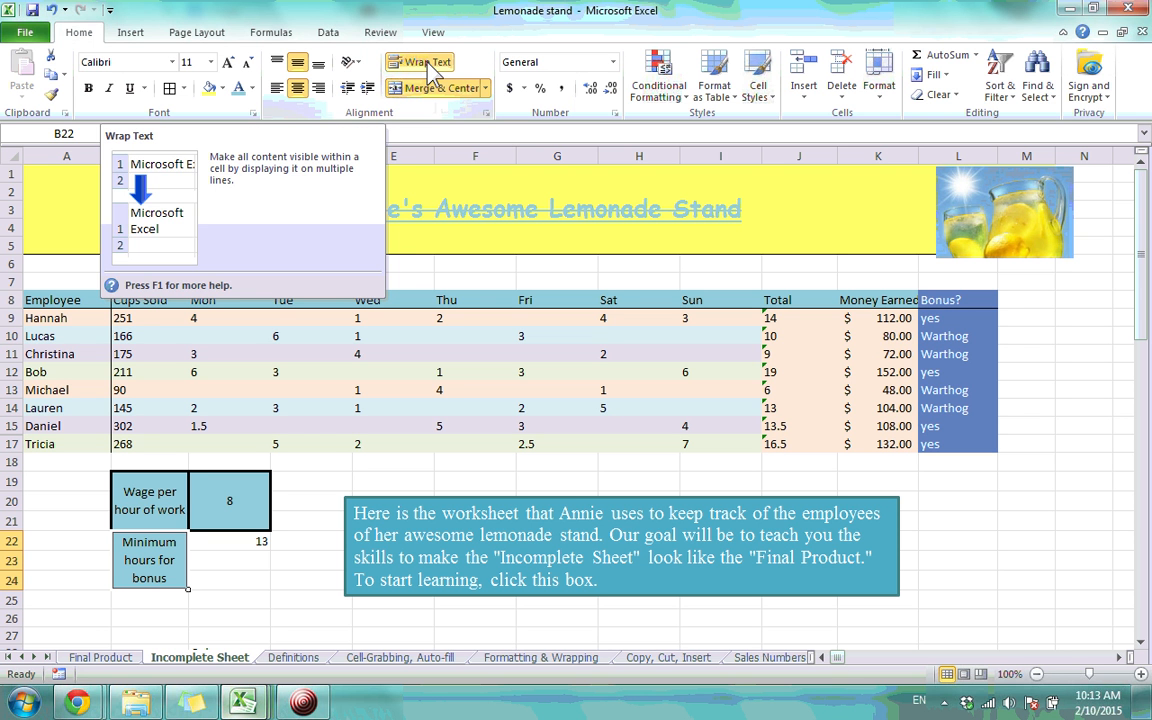
pyautogui.click(613, 62)
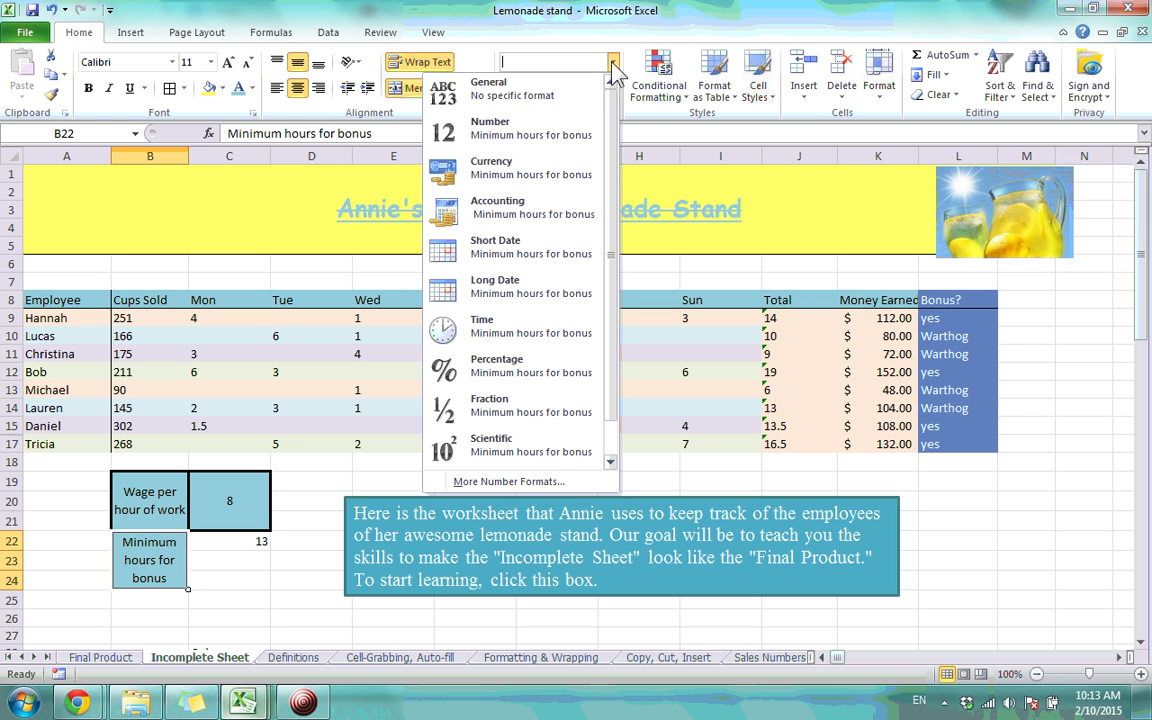
pyautogui.click(575, 97)
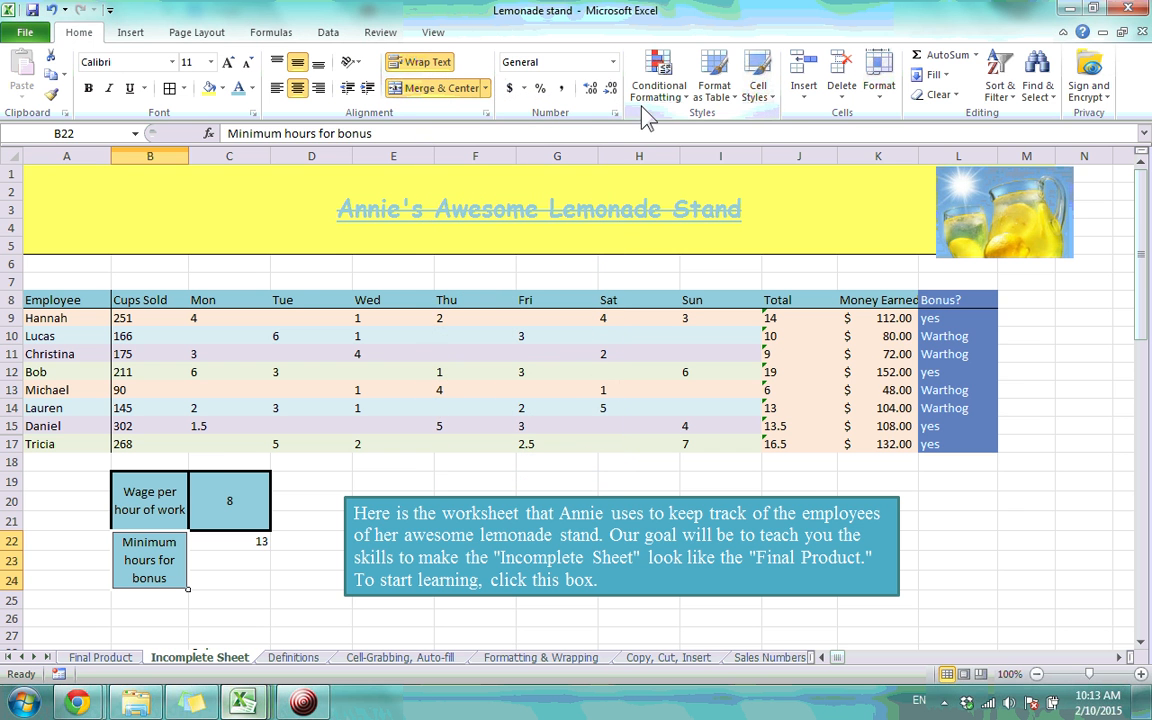
pyautogui.click(232, 561)
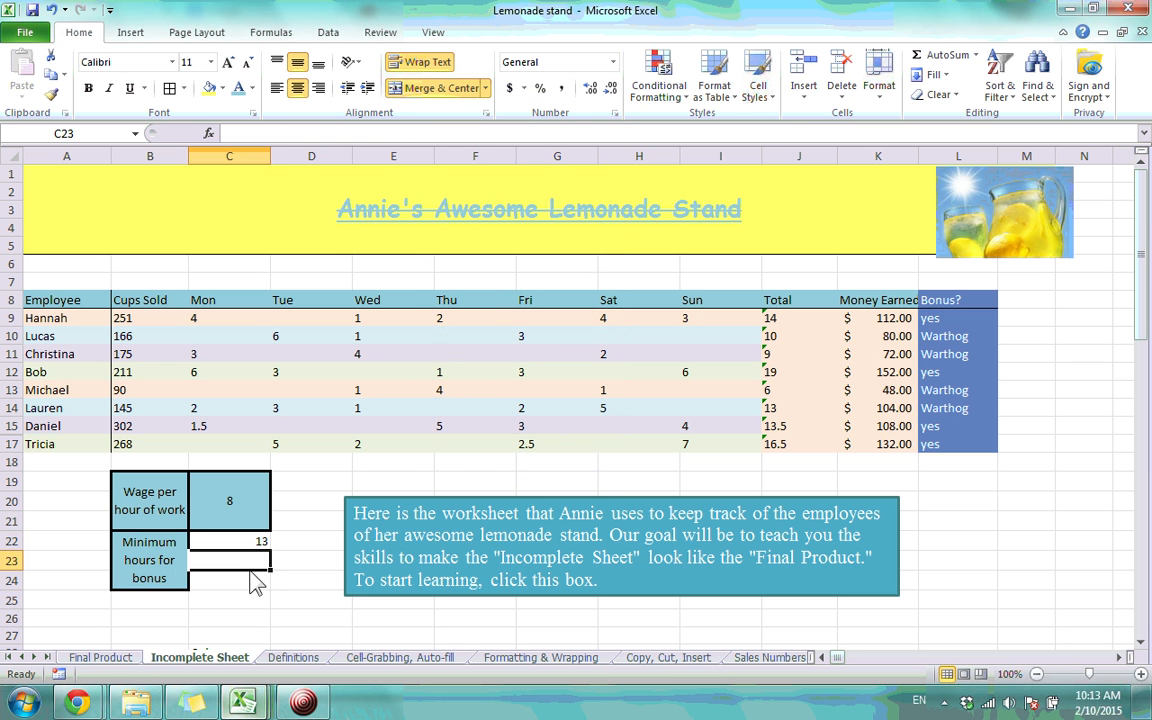
pyautogui.scroll(-3, 237, 566)
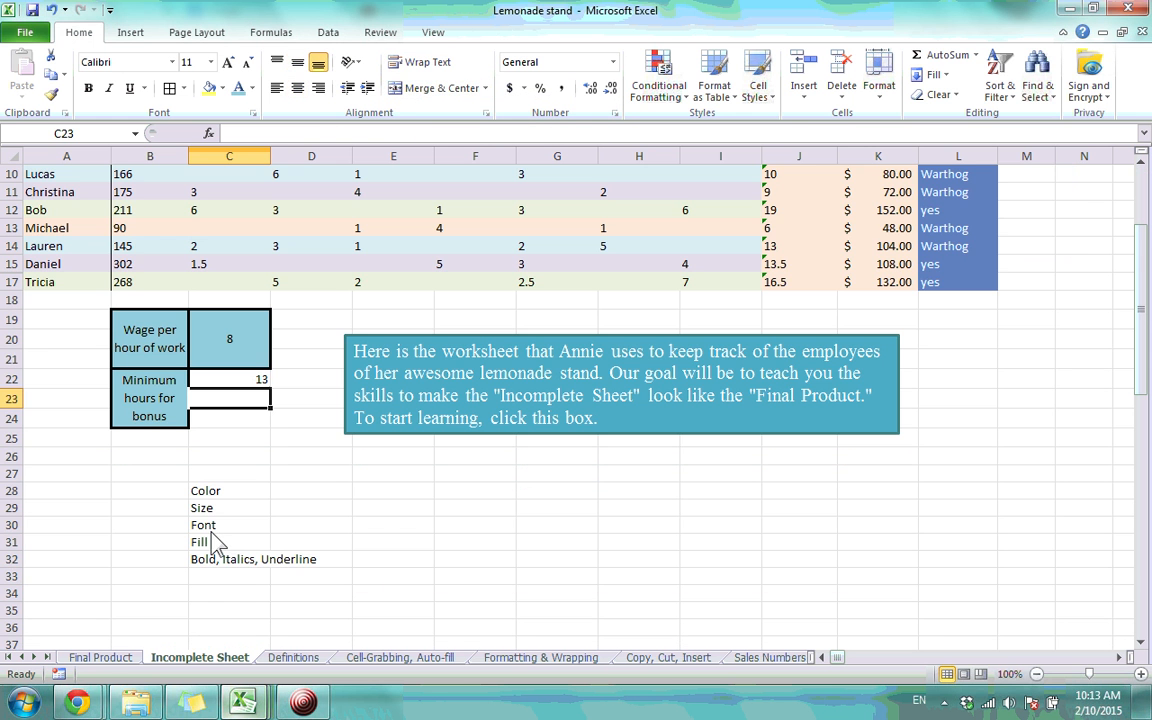
# Paint the minimum-hours label's box formatting onto the value 13, undoing an accidental paint on the Color cells
pyautogui.click(165, 400)
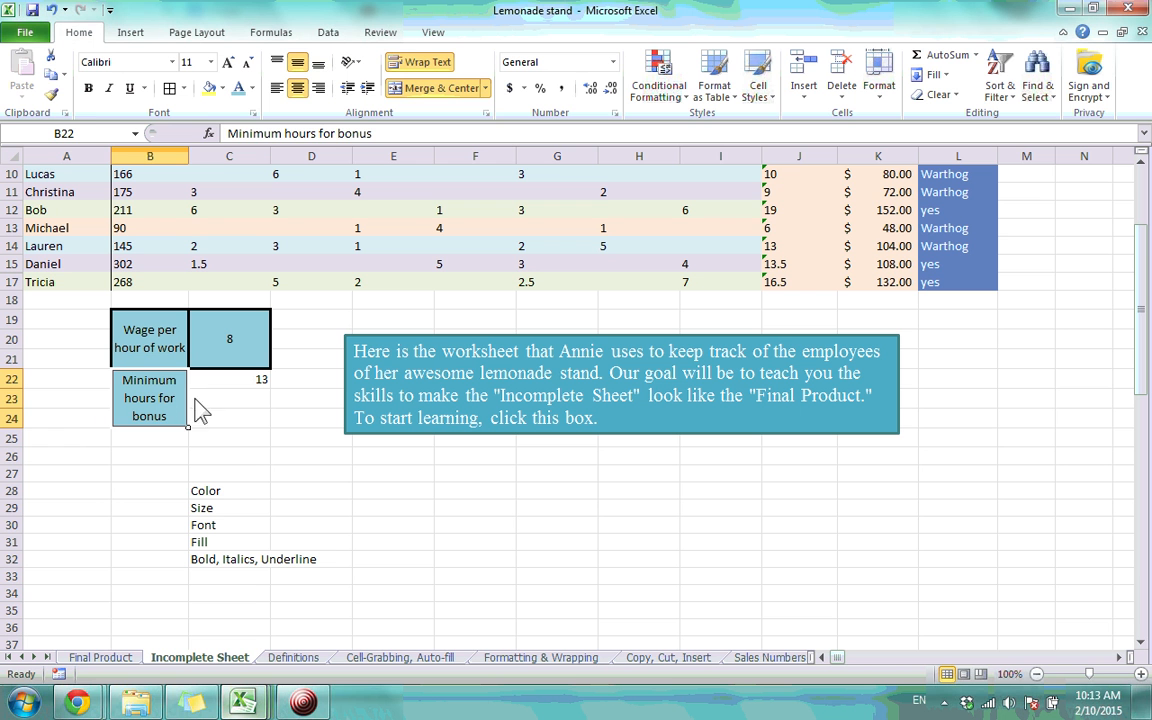
pyautogui.click(52, 94)
pyautogui.click(226, 391)
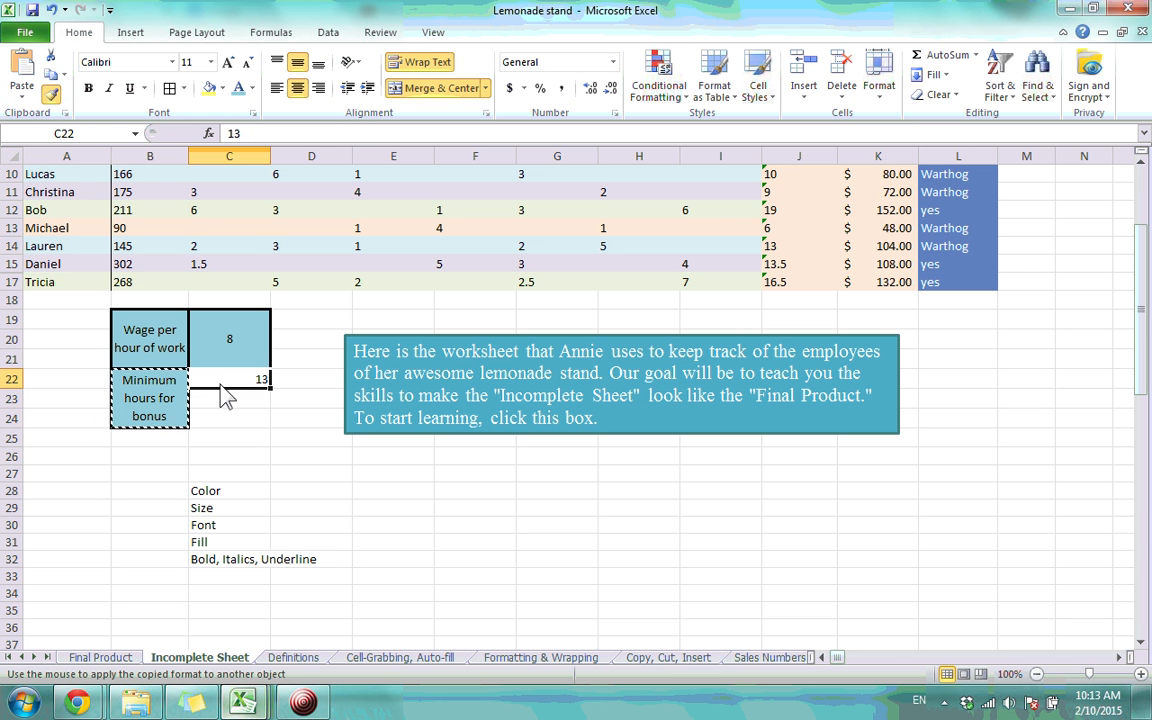
pyautogui.click(222, 490)
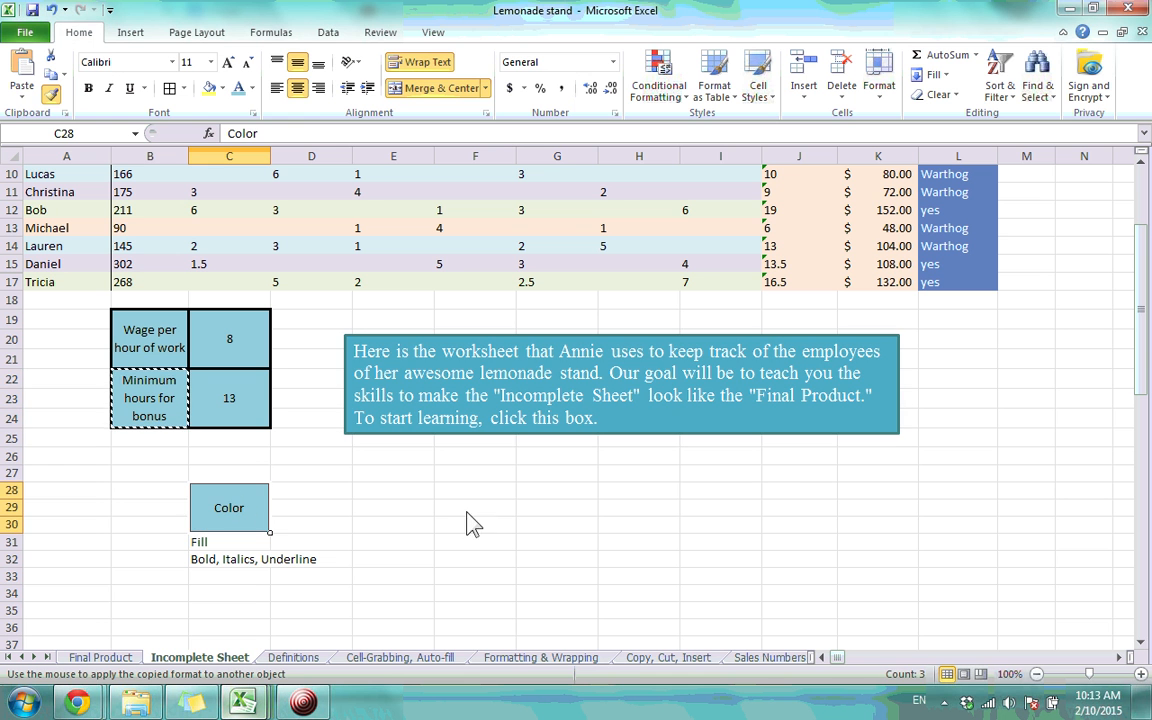
pyautogui.hotkey('ctrl', 'z')
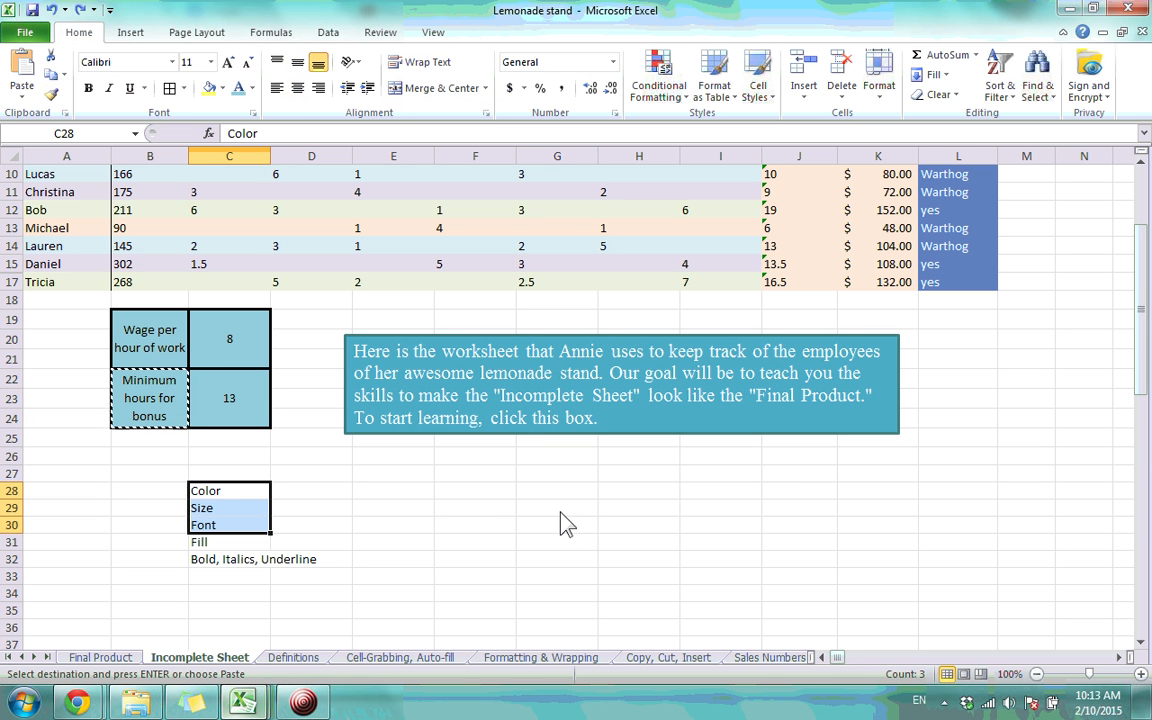
pyautogui.click(380, 509)
pyautogui.press('Escape')
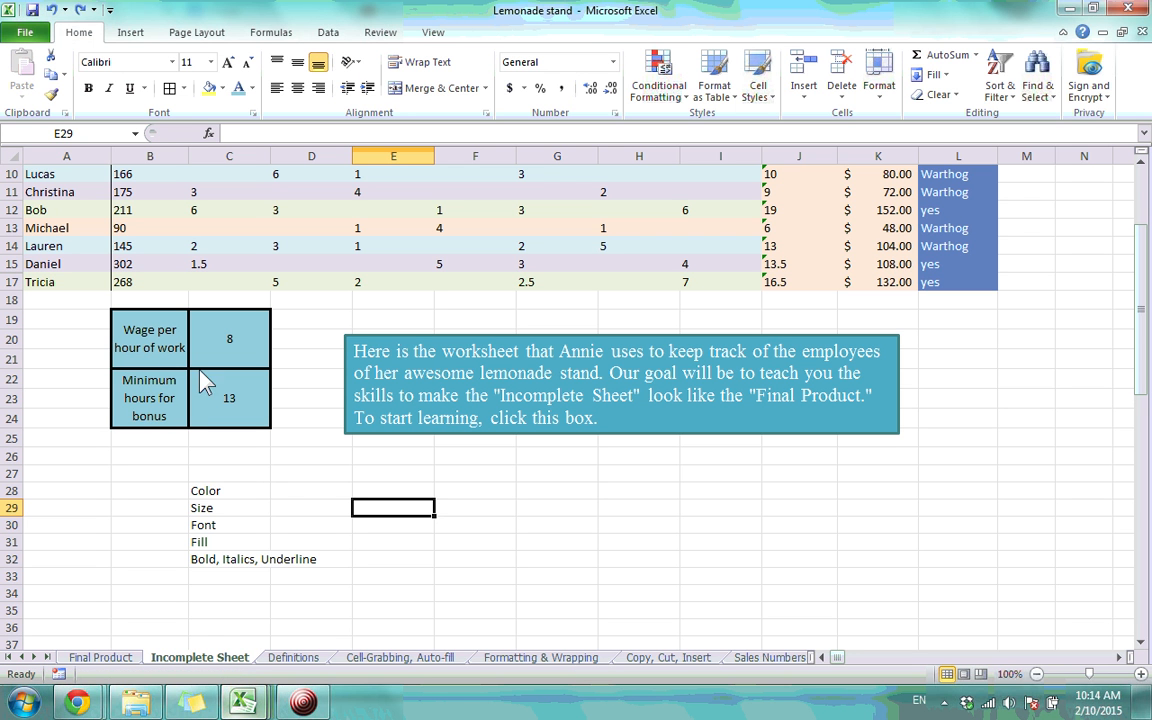
# Check the finished wage label box and the merged box holding 13
pyautogui.click(157, 335)
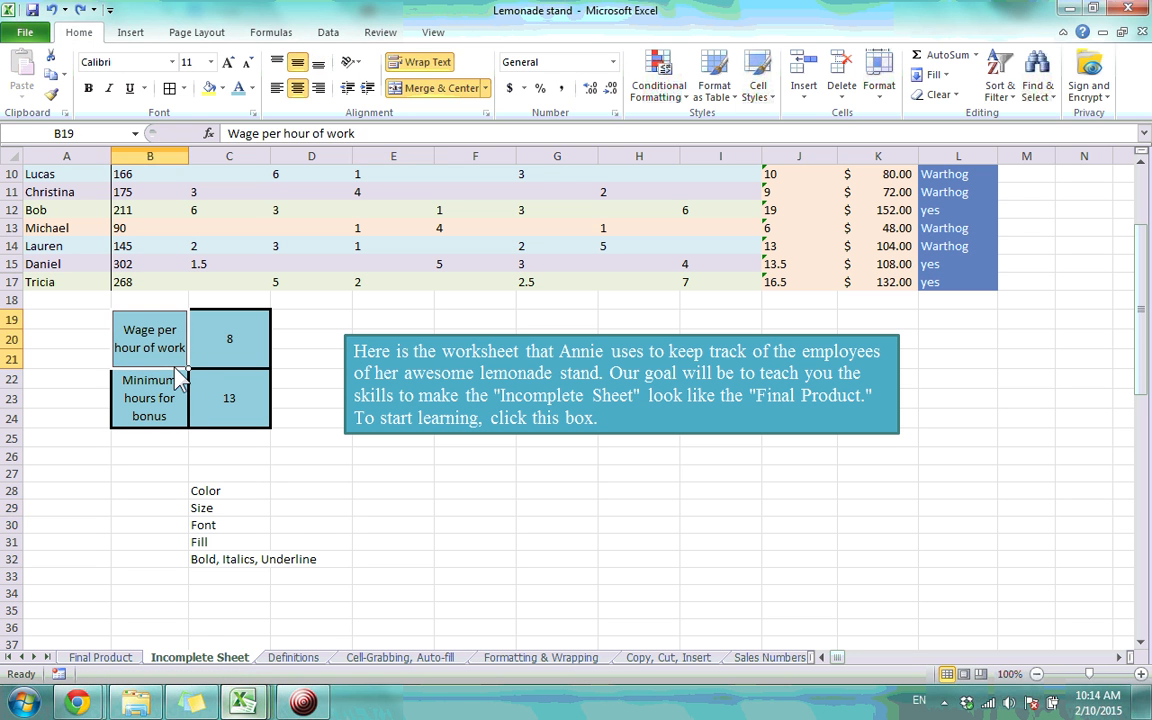
pyautogui.scroll(3, 240, 420)
pyautogui.click(262, 545)
pyautogui.click(309, 561)
pyautogui.click(320, 617)
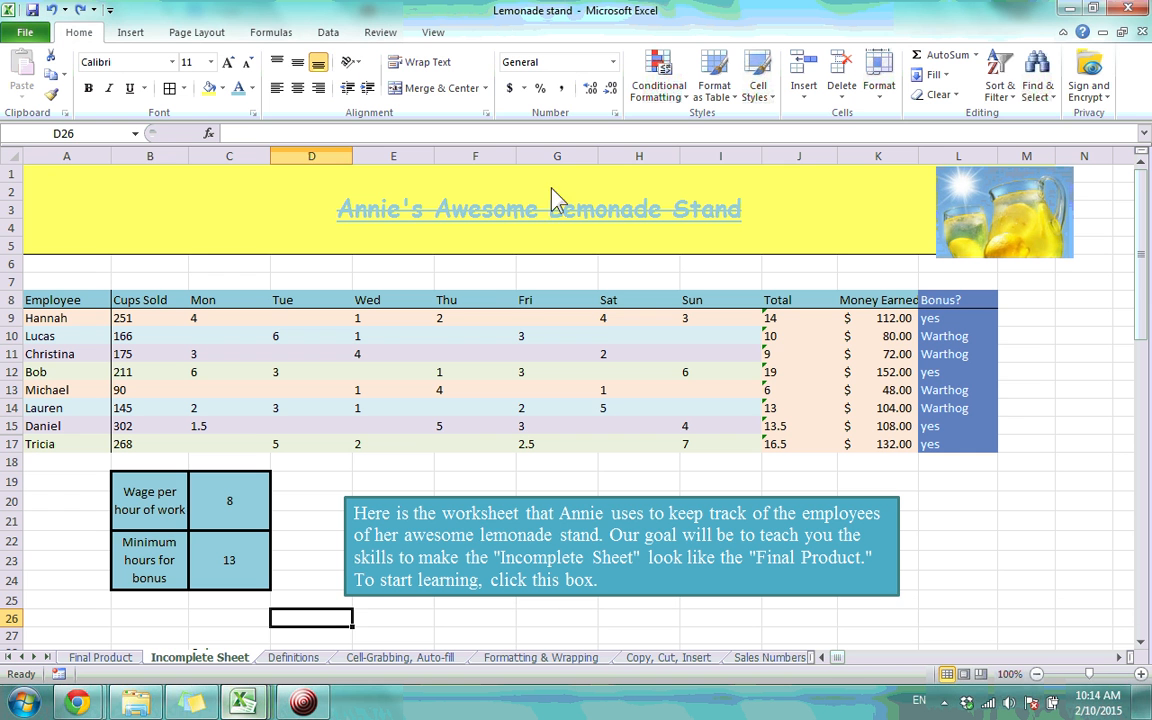
# Review the wage label's Number, Alignment, Font, Border, Fill and Protection settings, closing Format Cells unchanged
pyautogui.click(145, 488)
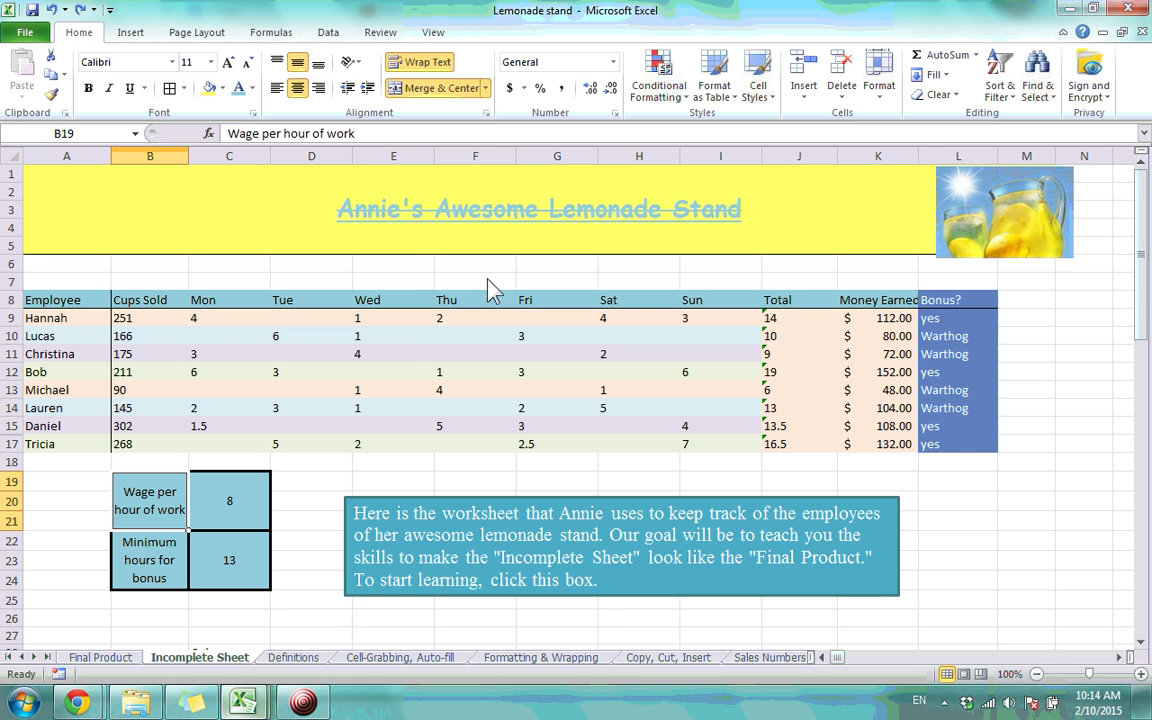
pyautogui.click(487, 112)
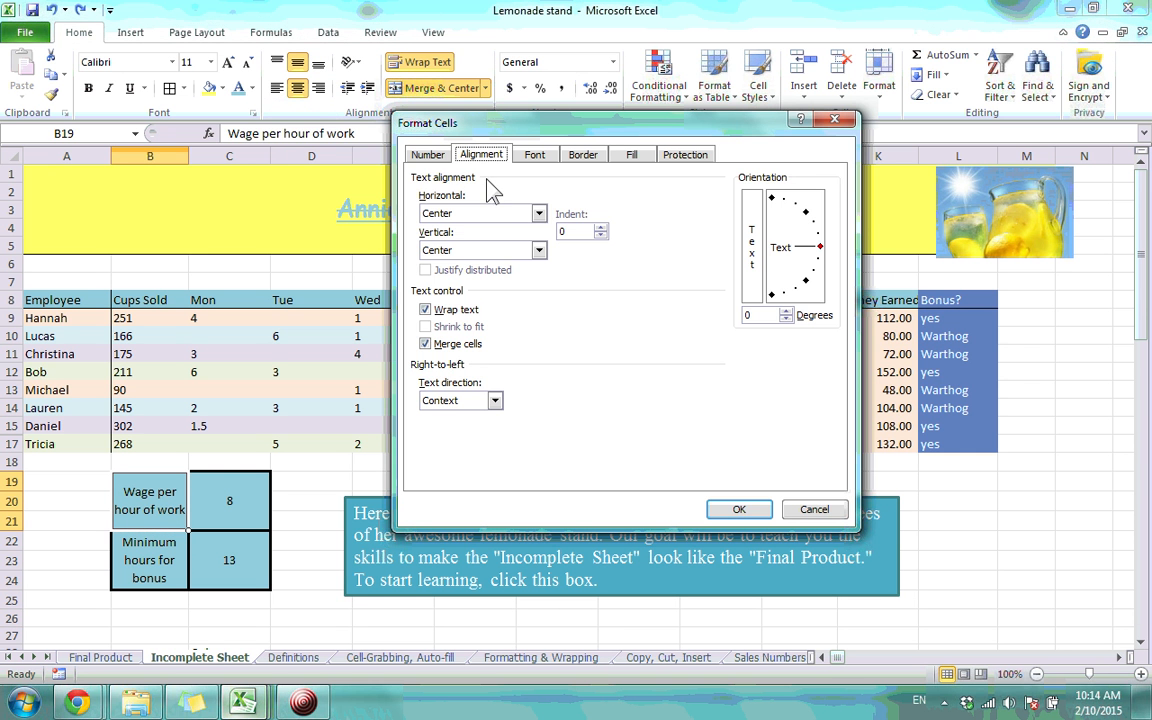
pyautogui.click(428, 155)
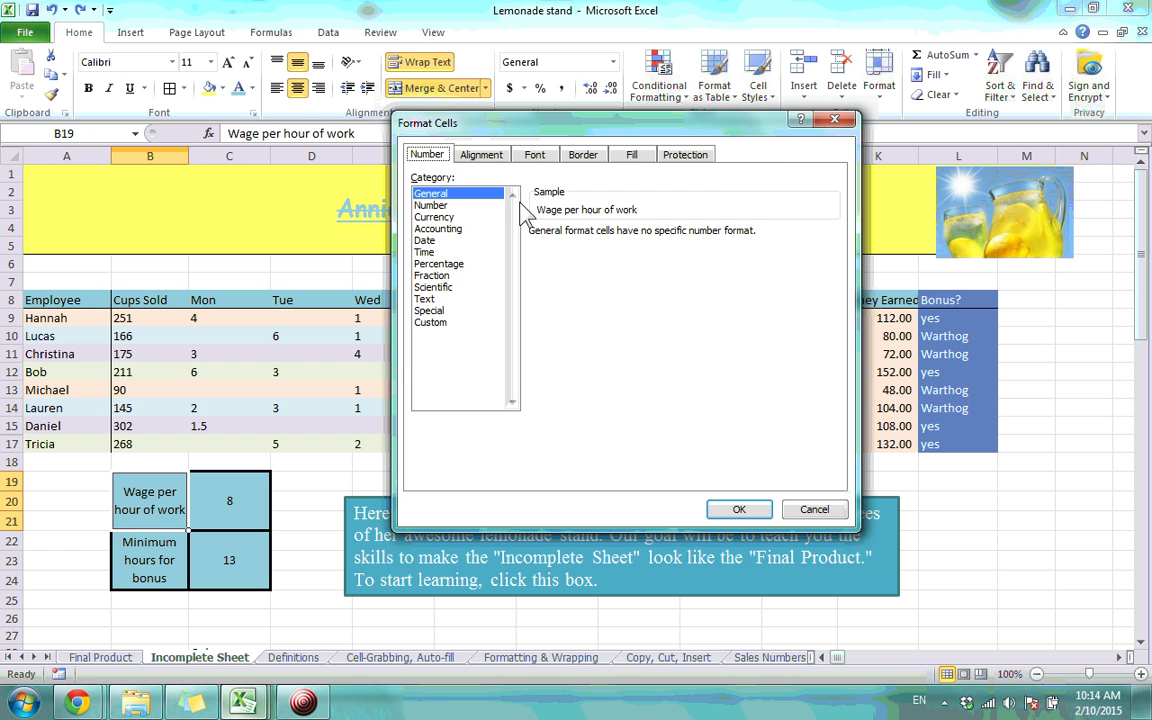
pyautogui.click(482, 157)
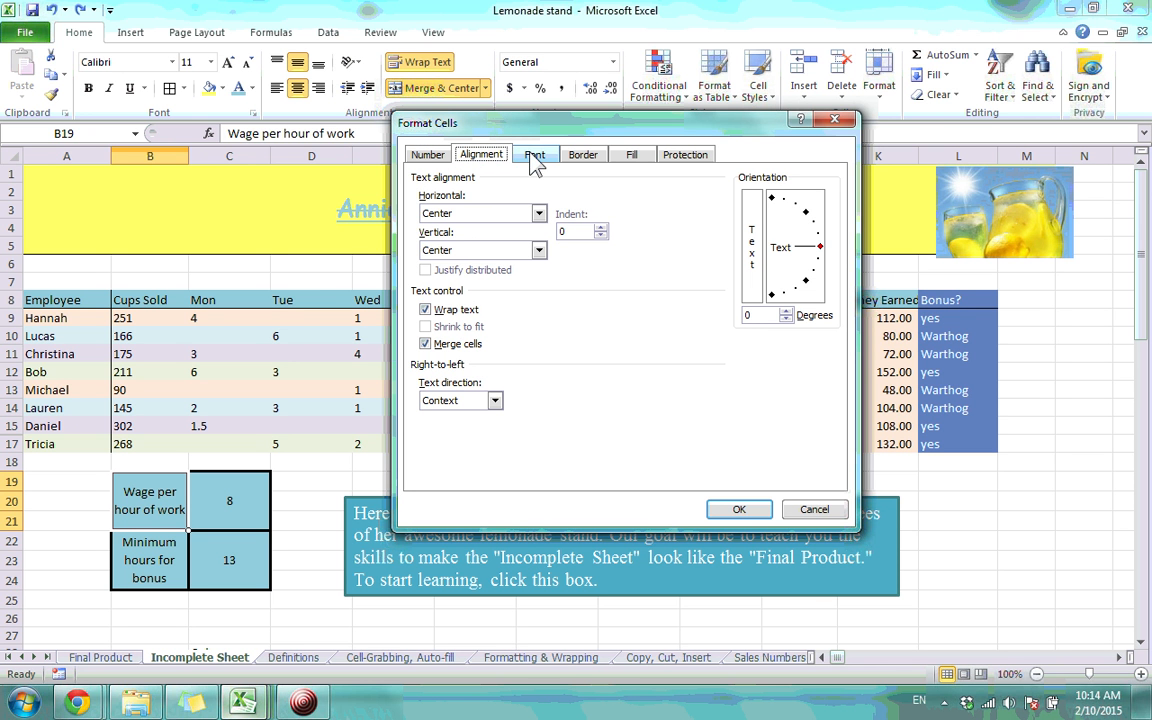
pyautogui.click(535, 158)
pyautogui.click(576, 165)
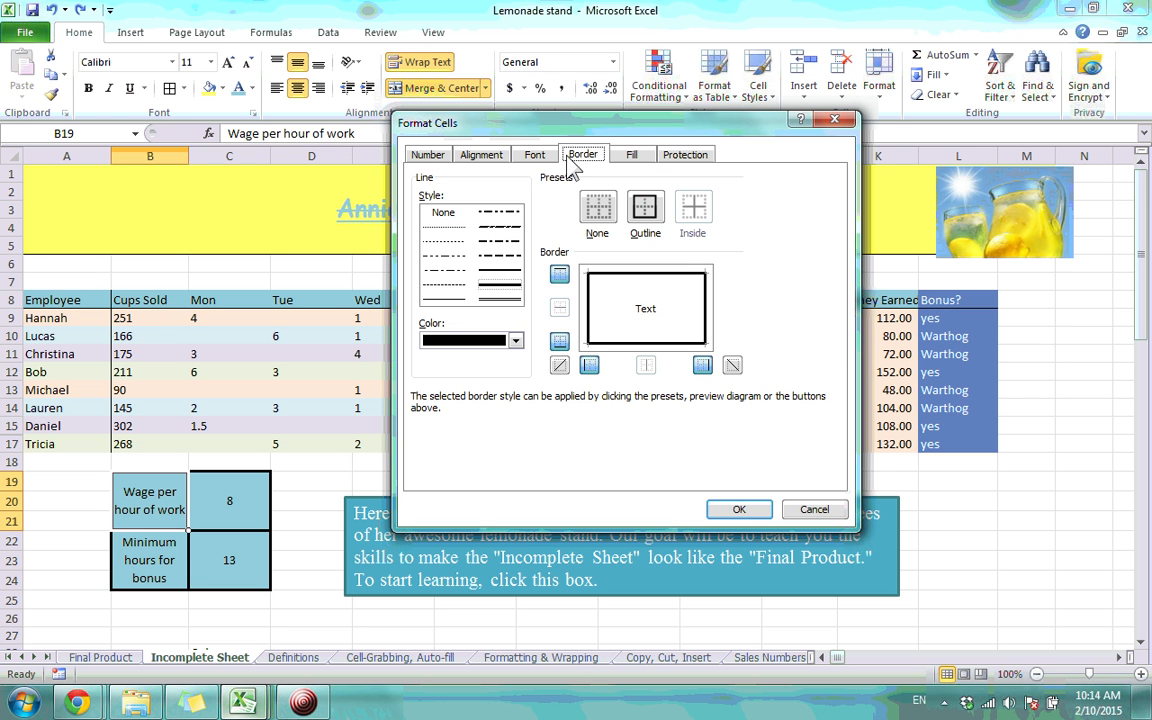
pyautogui.click(631, 155)
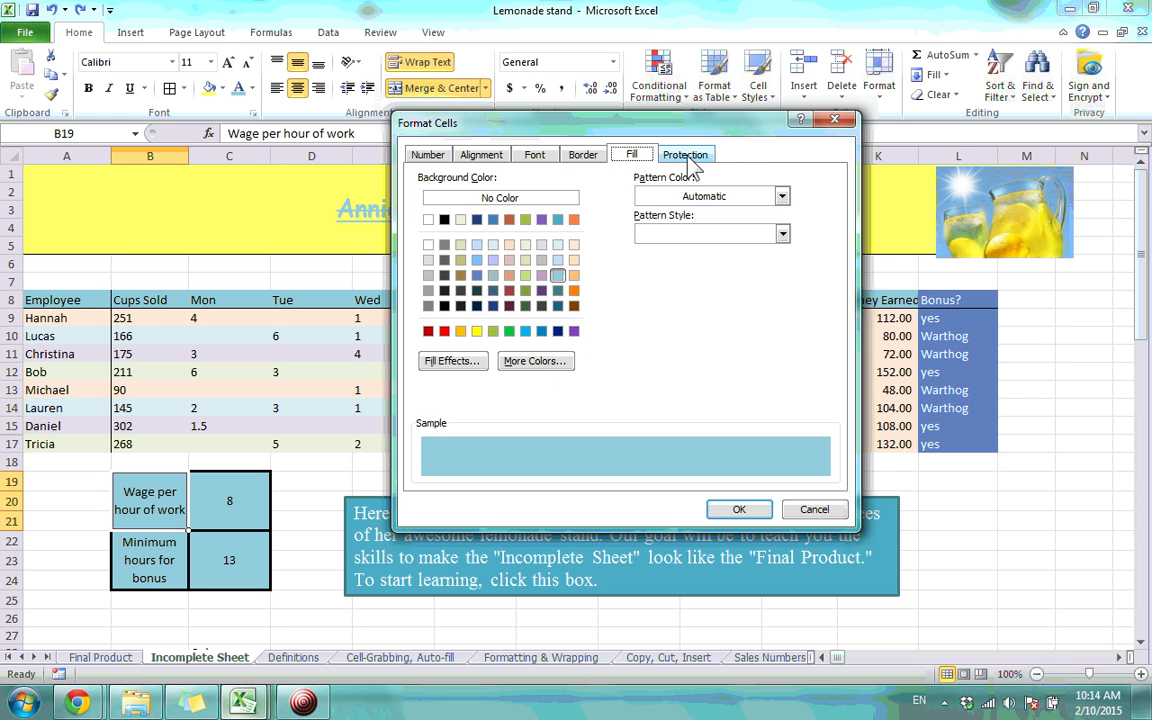
pyautogui.click(688, 160)
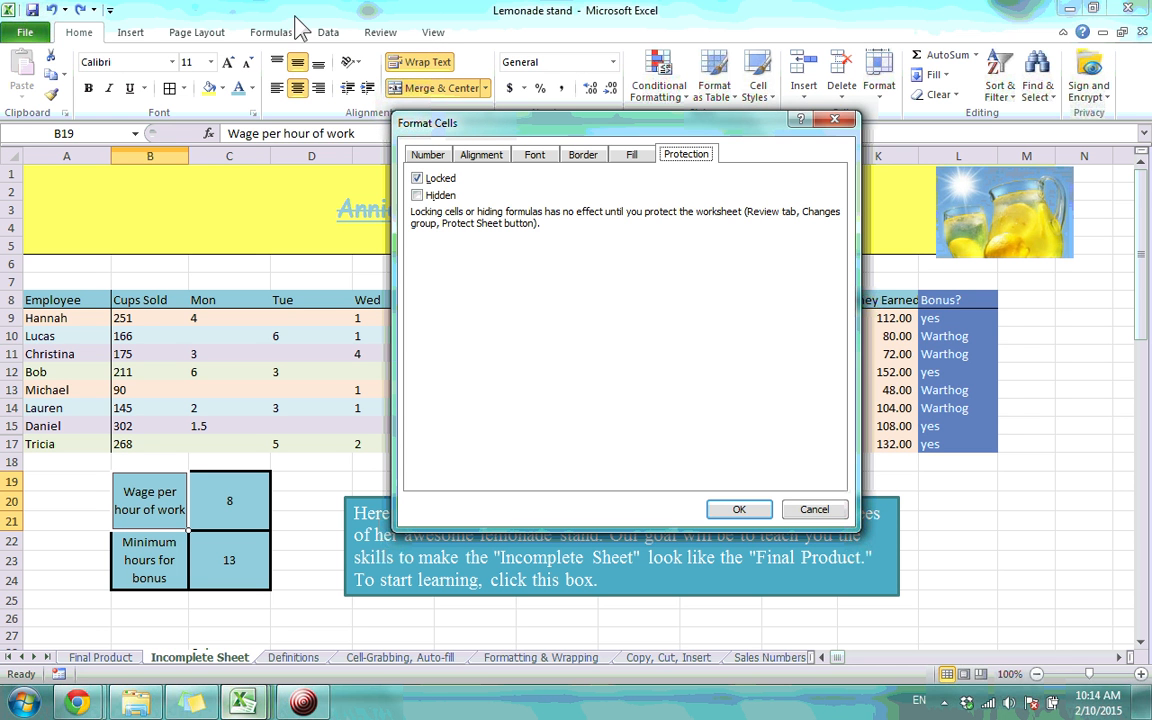
pyautogui.click(849, 122)
pyautogui.click(283, 527)
pyautogui.click(265, 550)
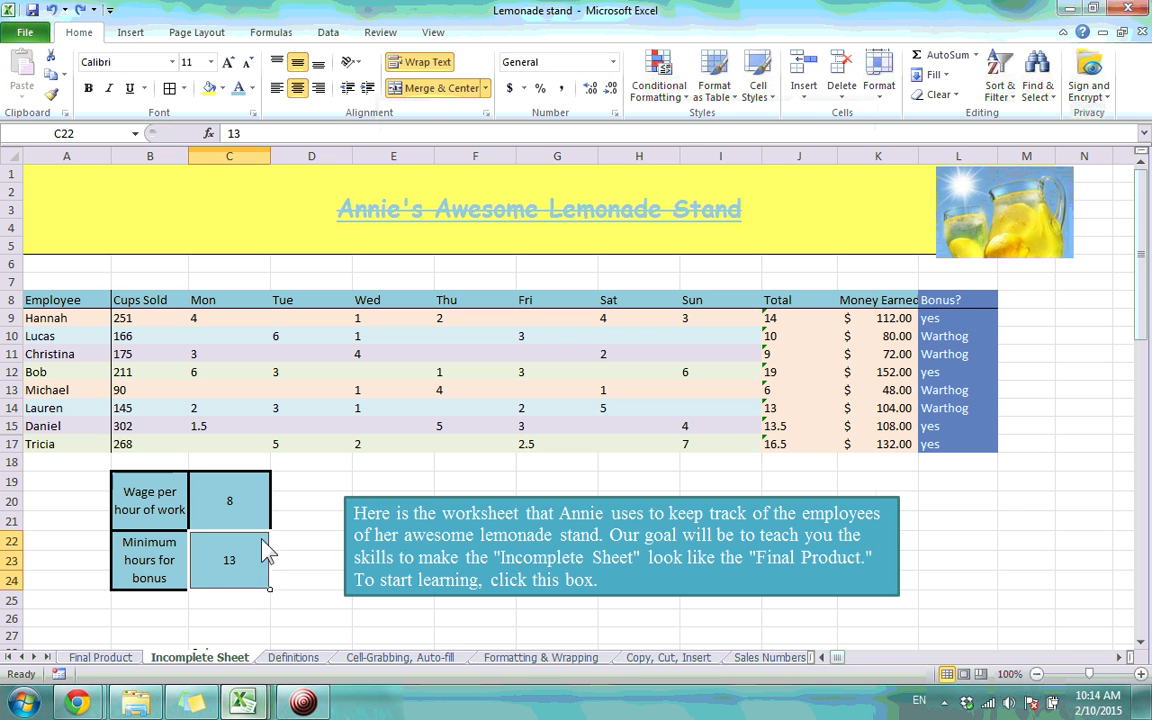
pyautogui.click(255, 510)
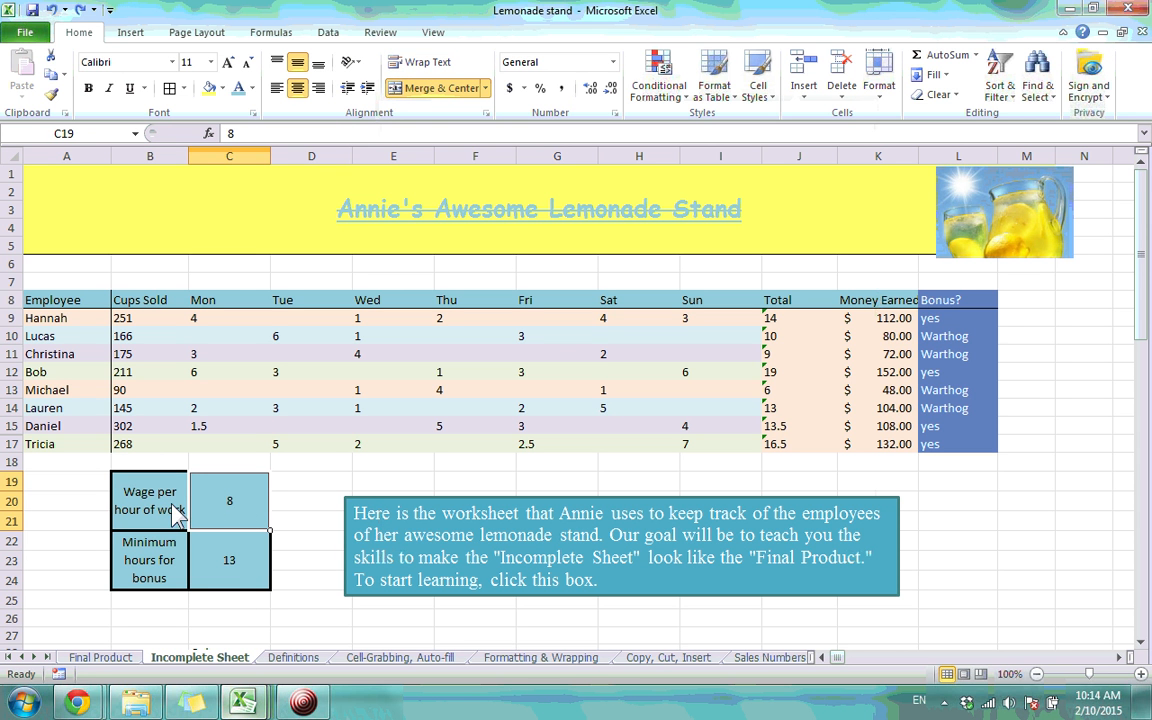
pyautogui.click(173, 522)
pyautogui.click(241, 520)
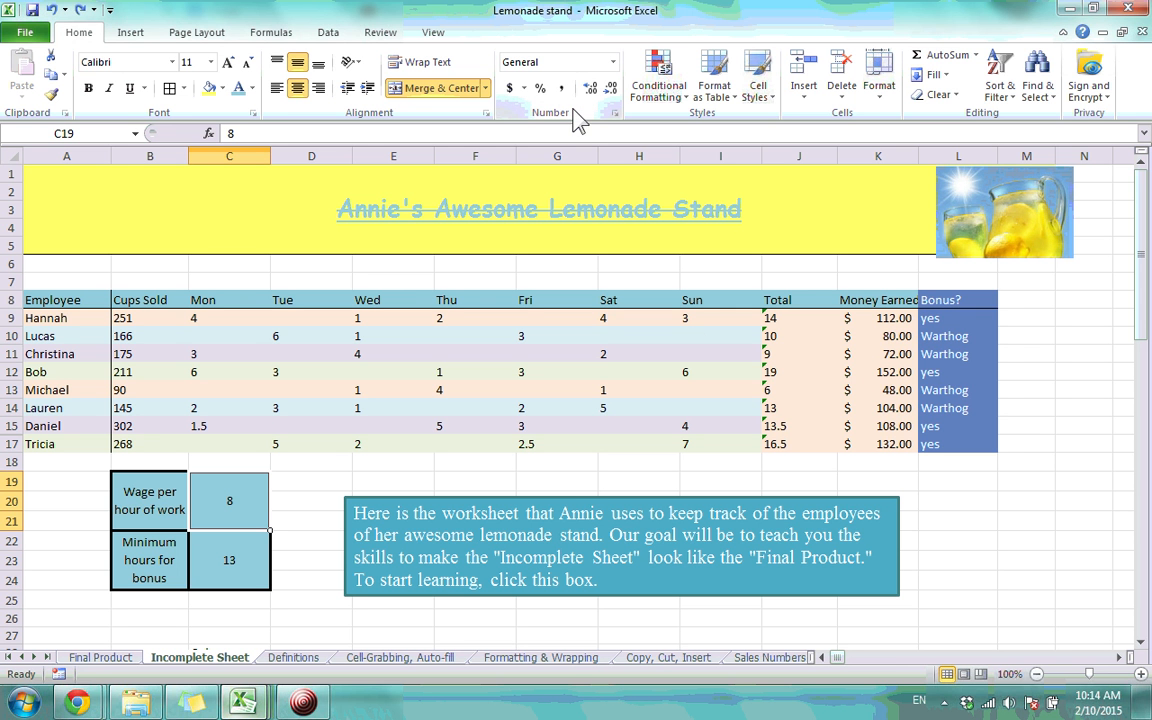
pyautogui.click(512, 88)
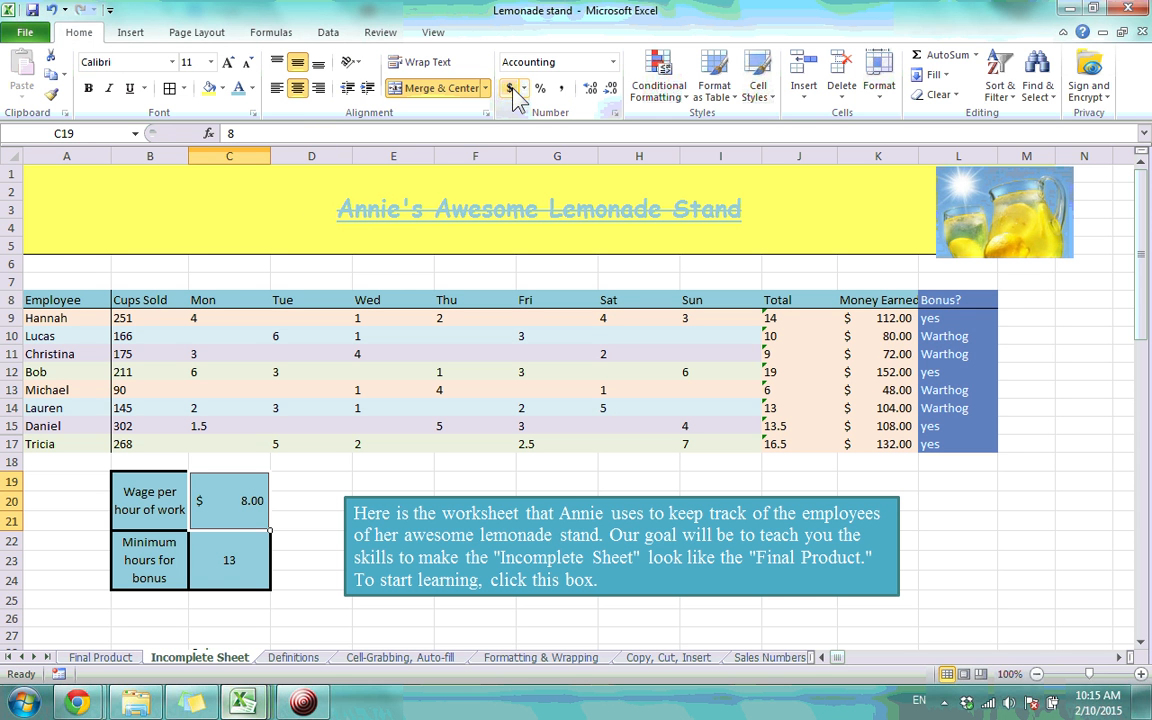
pyautogui.click(609, 63)
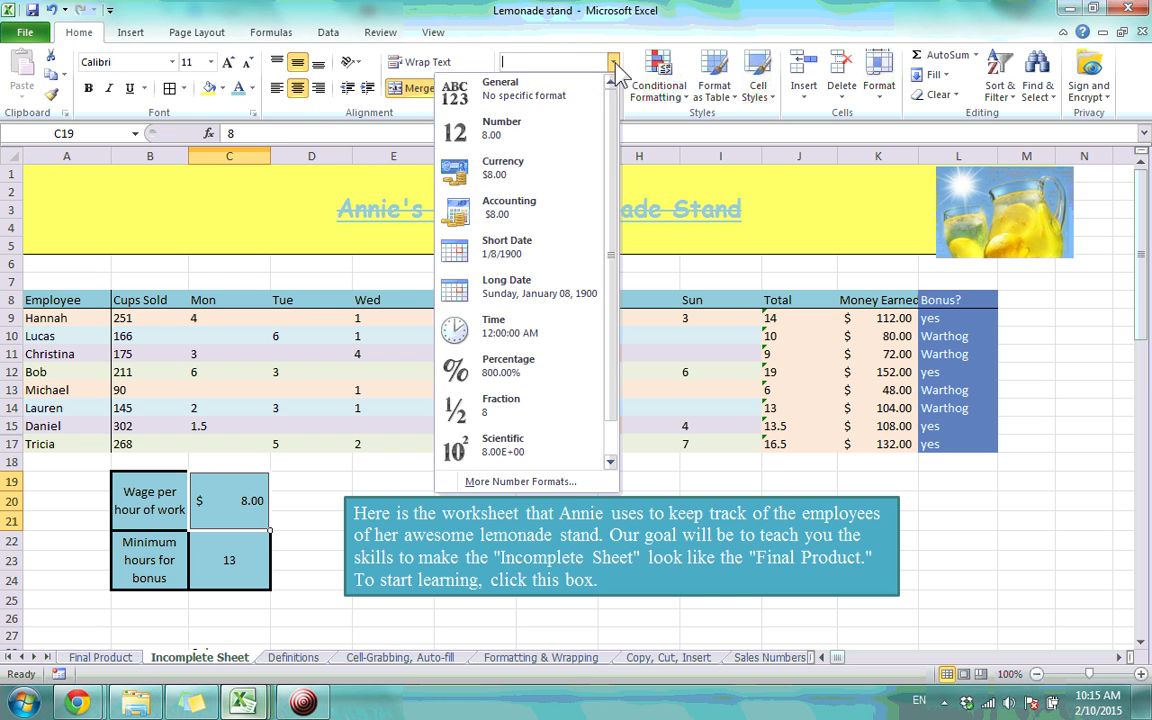
pyautogui.click(548, 113)
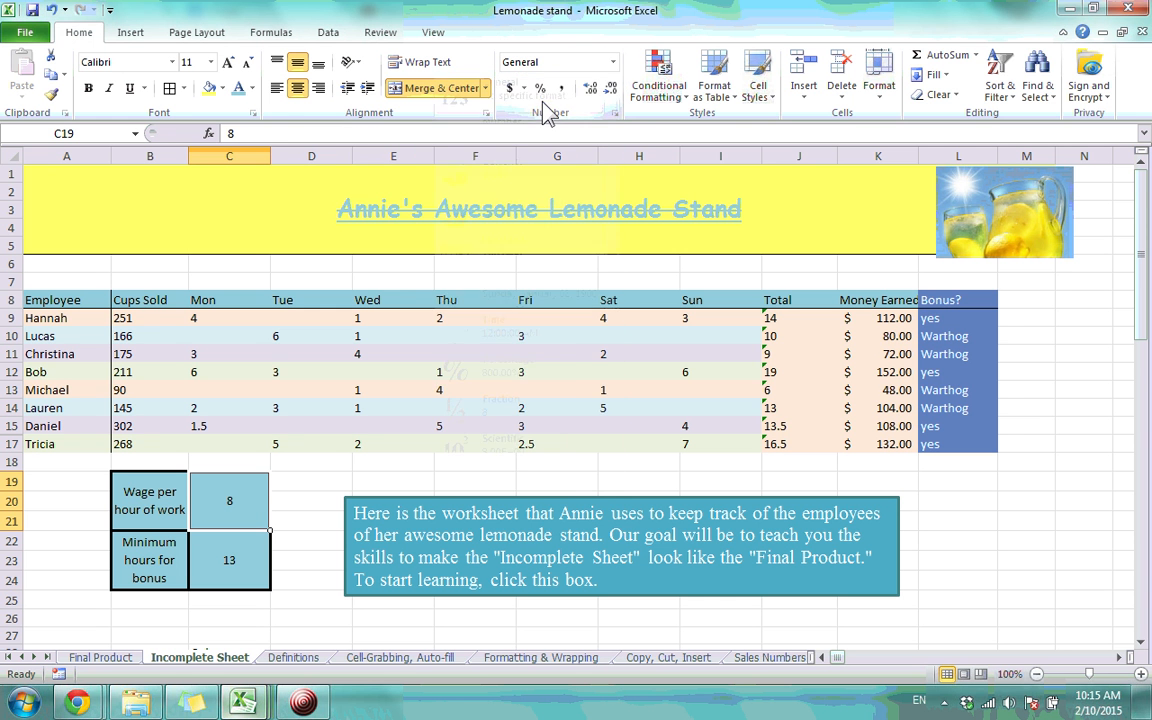
pyautogui.click(612, 62)
pyautogui.click(502, 200)
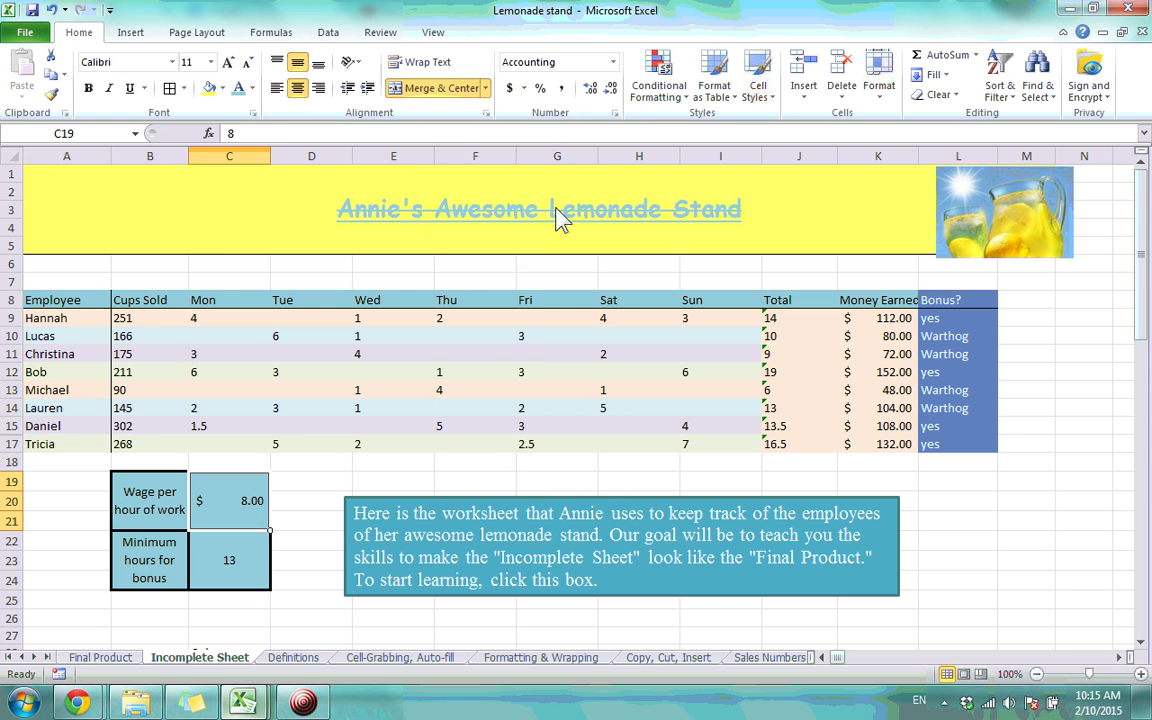
pyautogui.click(612, 62)
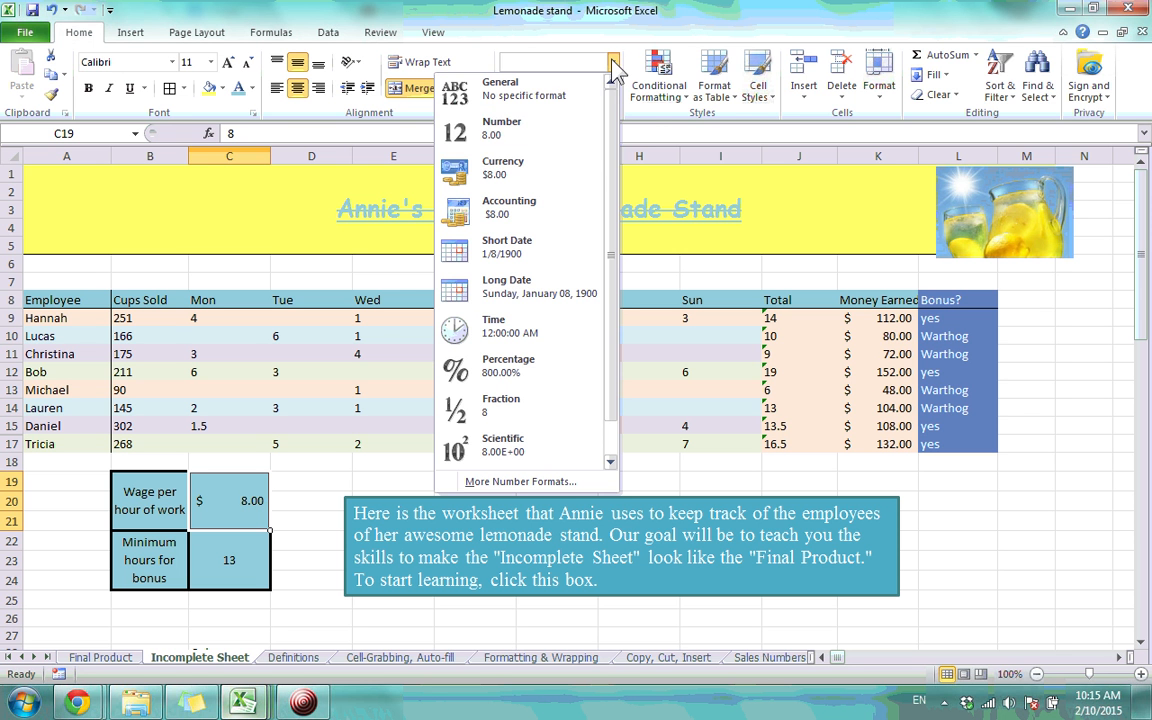
pyautogui.click(586, 170)
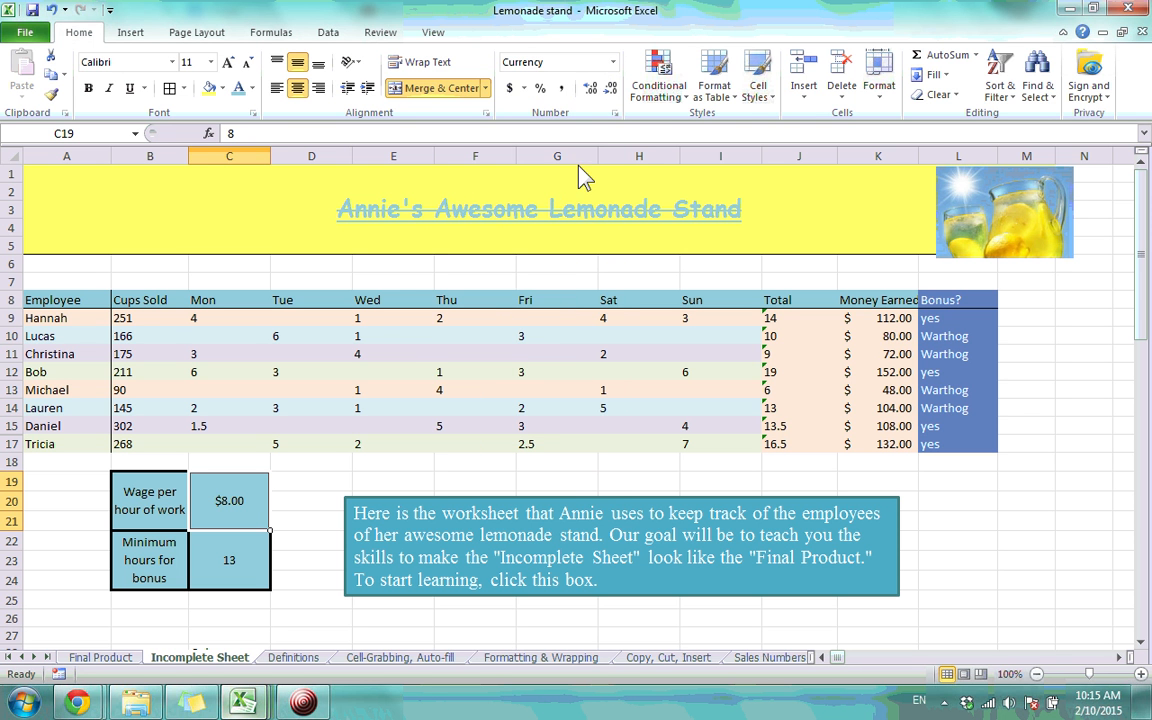
pyautogui.click(613, 62)
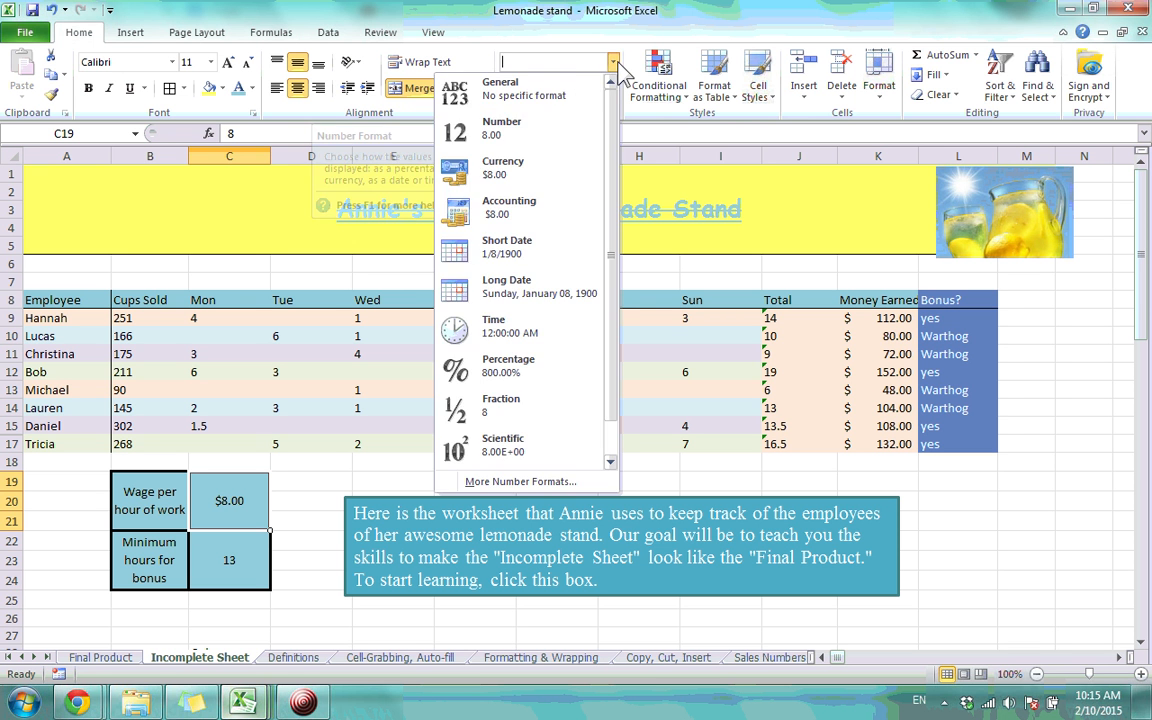
pyautogui.click(538, 106)
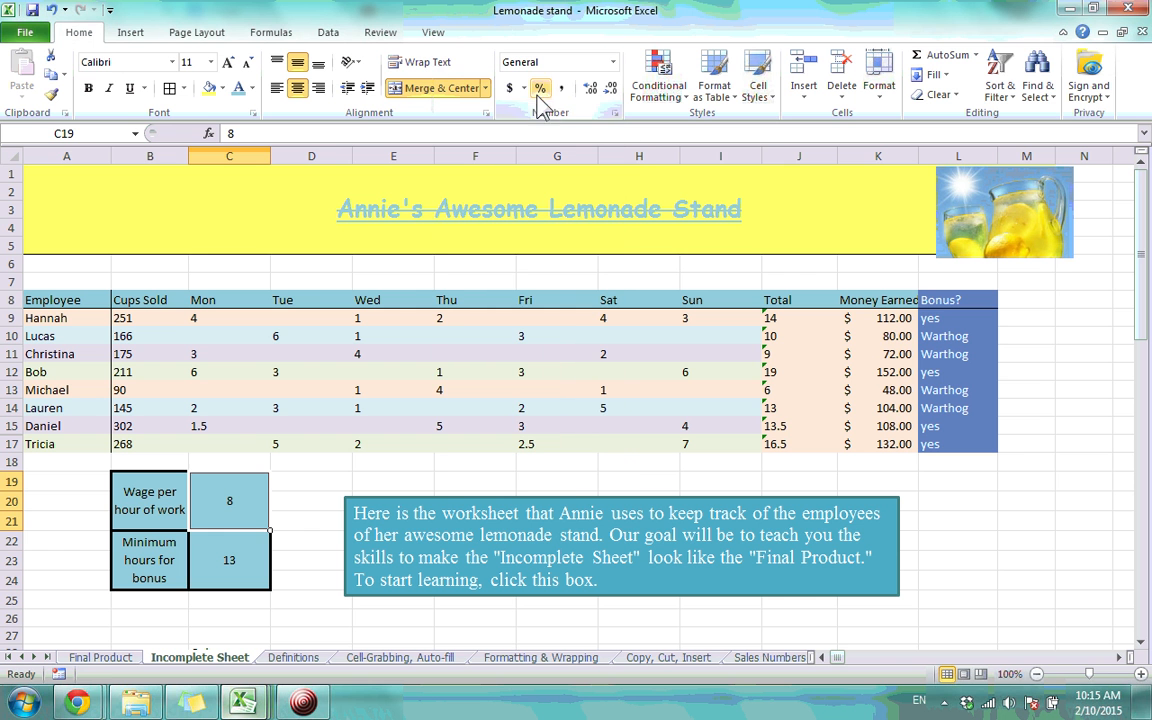
# Click through the wage, minimum-hours and employee name cells to review them
pyautogui.click(260, 556)
pyautogui.click(251, 512)
pyautogui.click(140, 520)
pyautogui.click(145, 540)
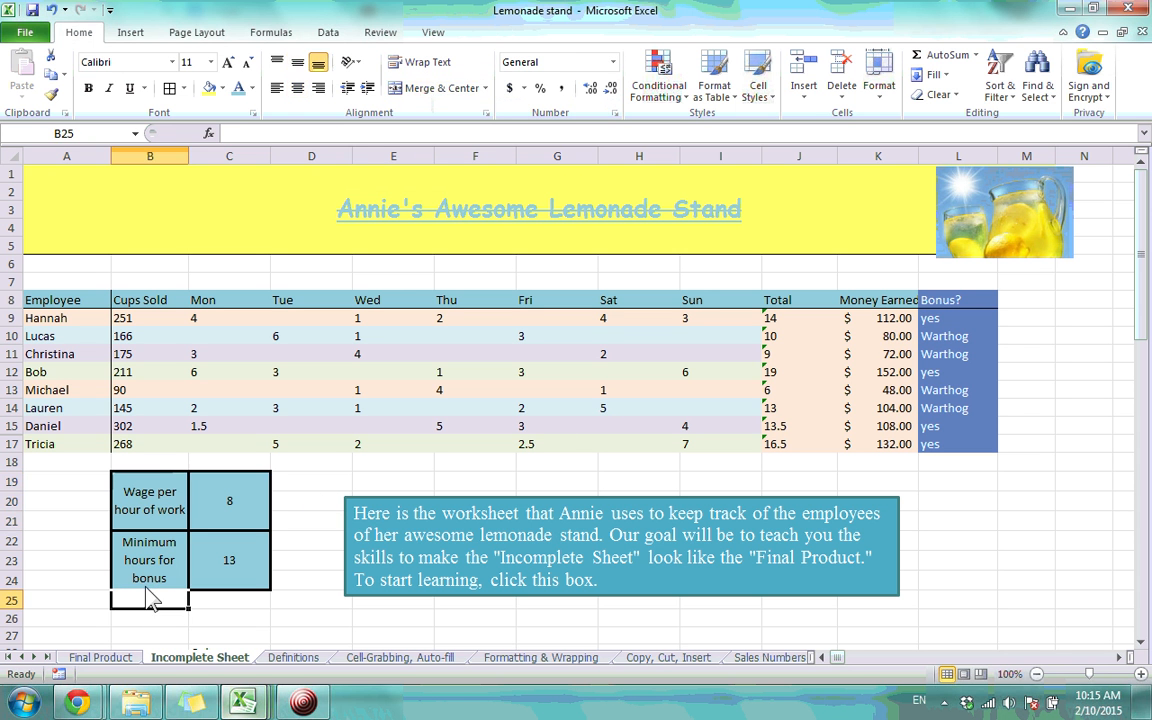
pyautogui.click(82, 354)
pyautogui.click(64, 408)
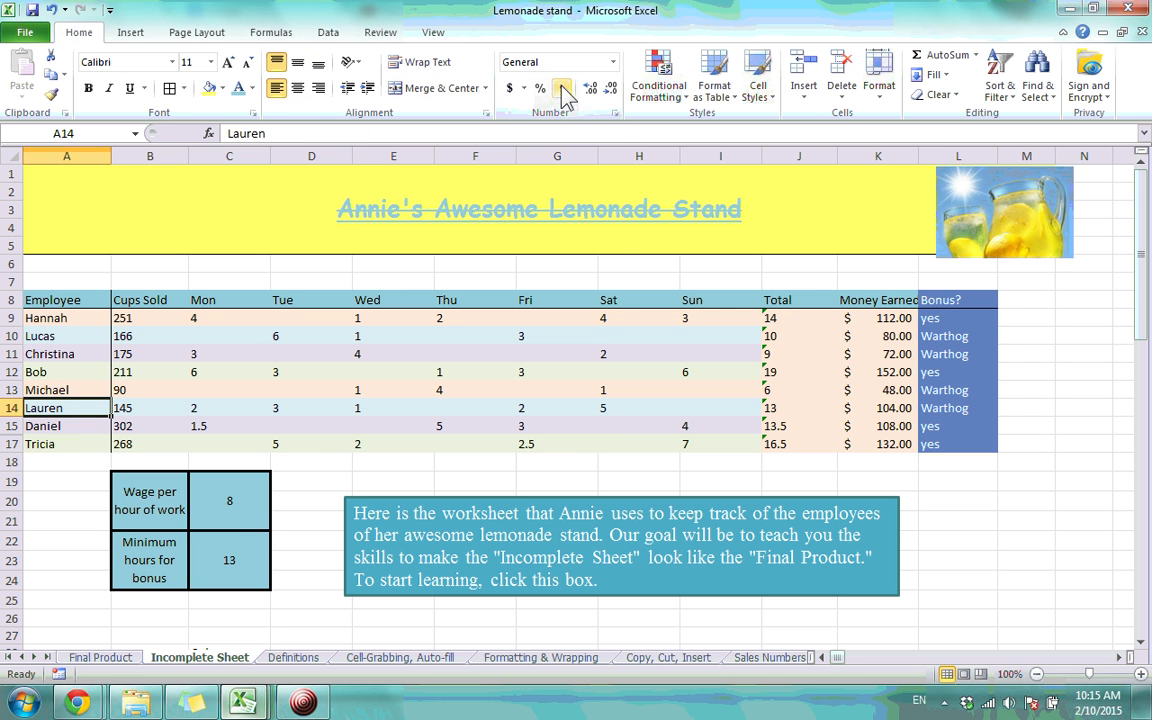
# Apply Number format to the wage value in C19 so it reads 8.00
pyautogui.click(255, 488)
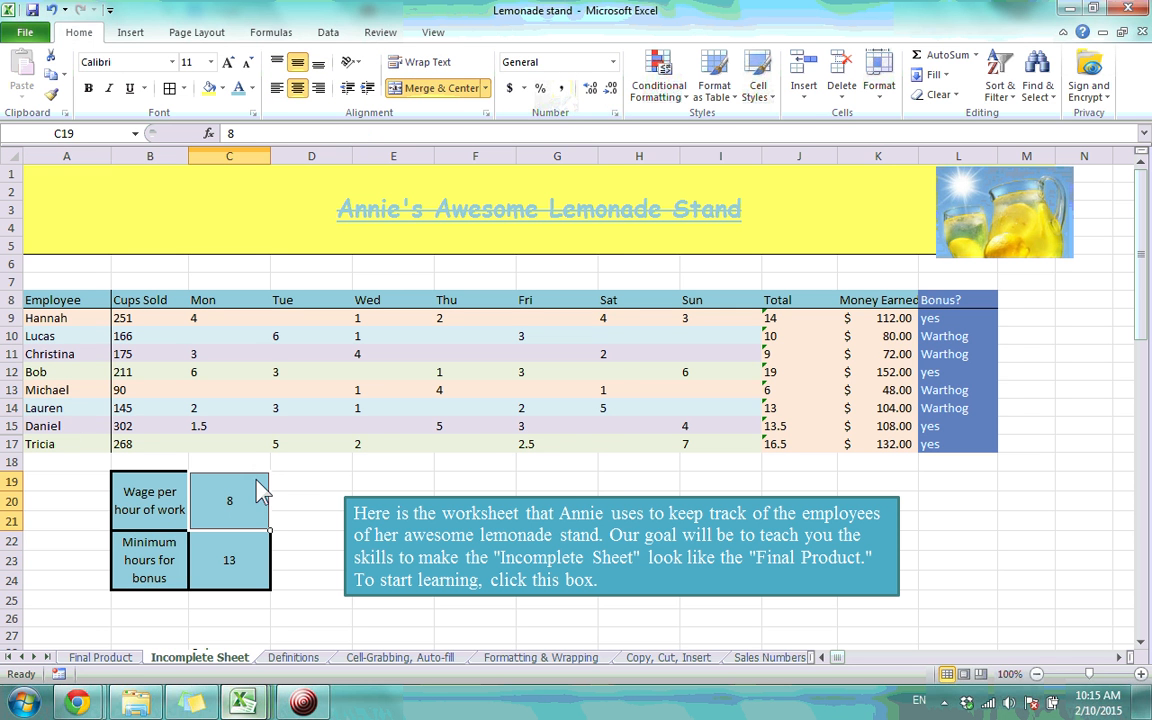
pyautogui.click(612, 62)
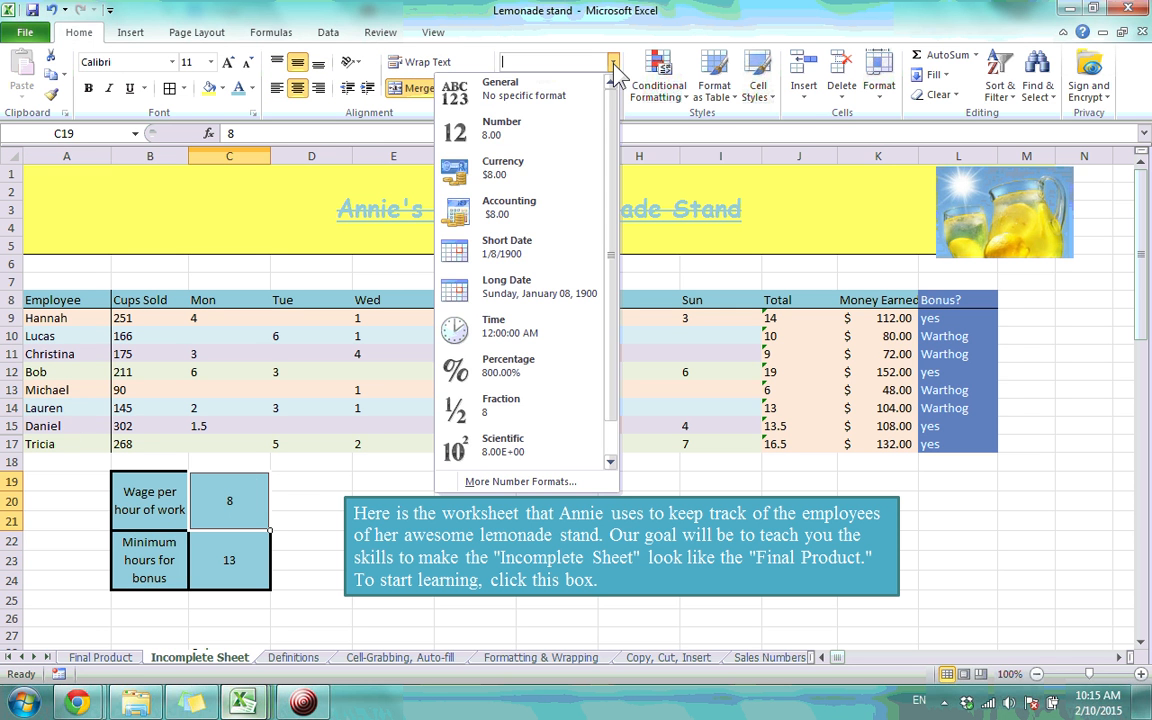
pyautogui.click(576, 128)
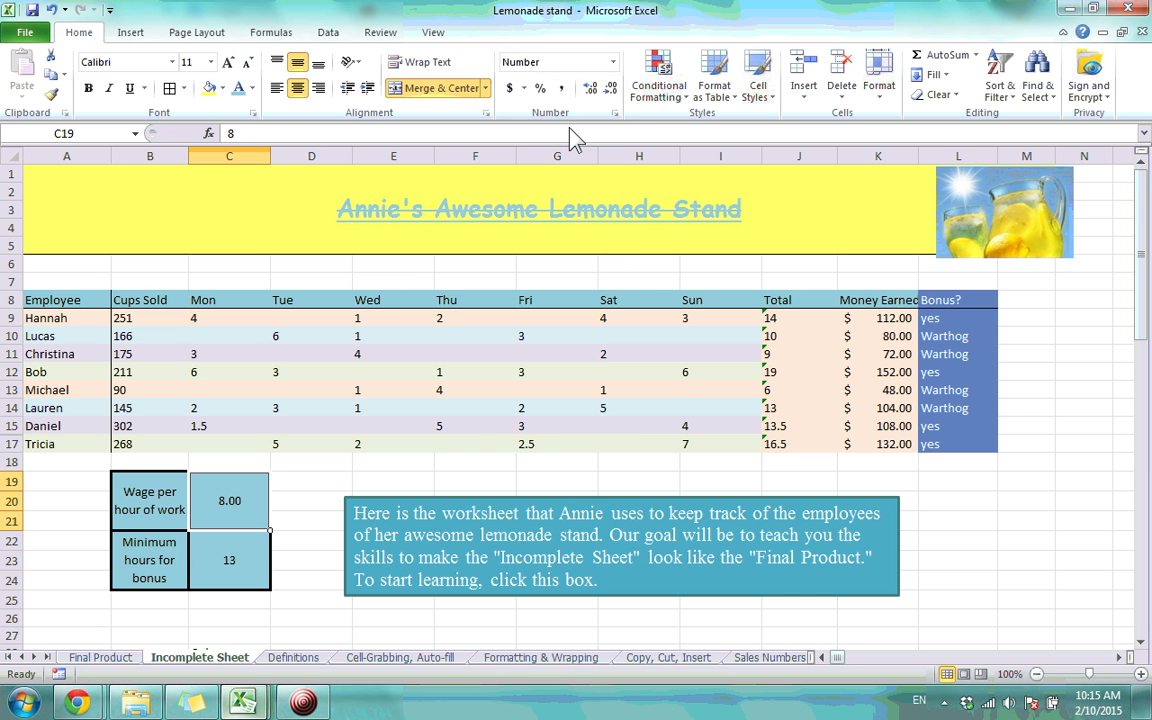
pyautogui.click(614, 62)
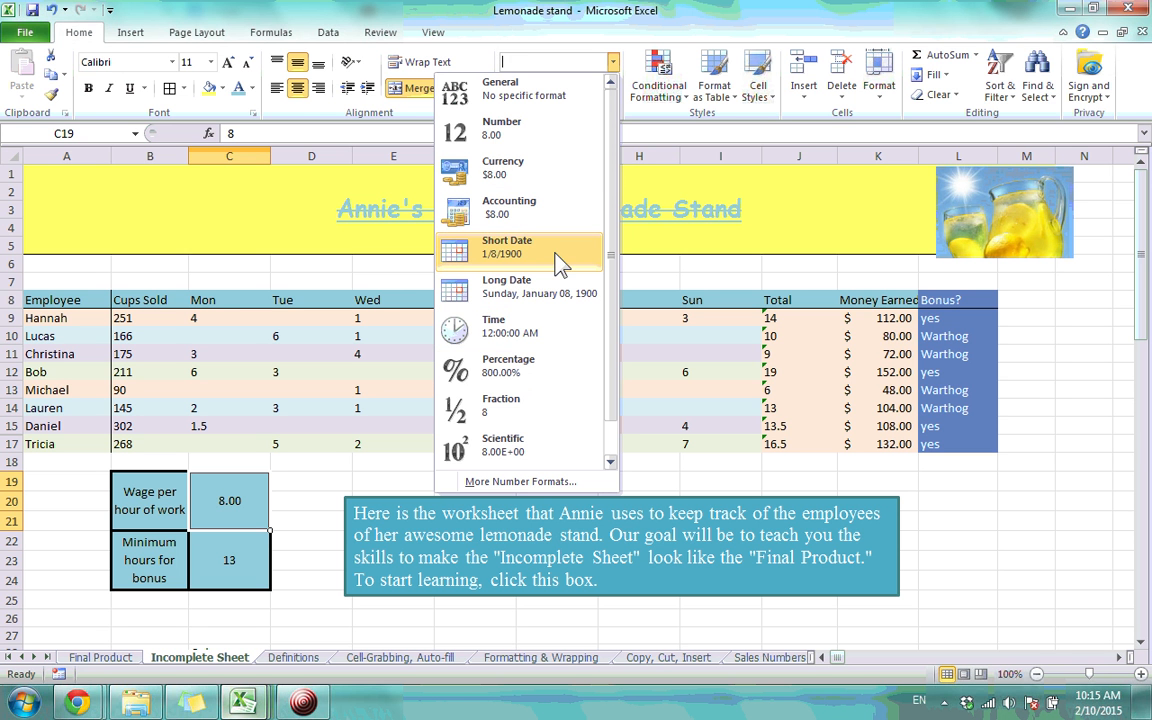
pyautogui.scroll(-1, 609, 249)
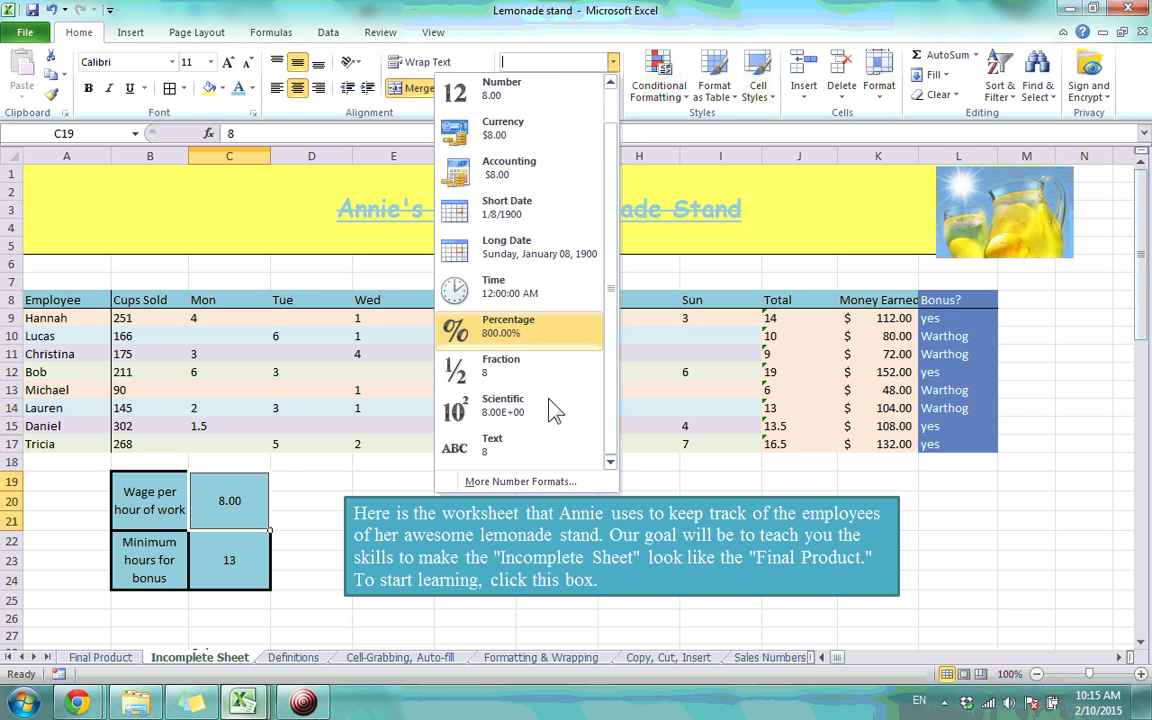
pyautogui.click(276, 529)
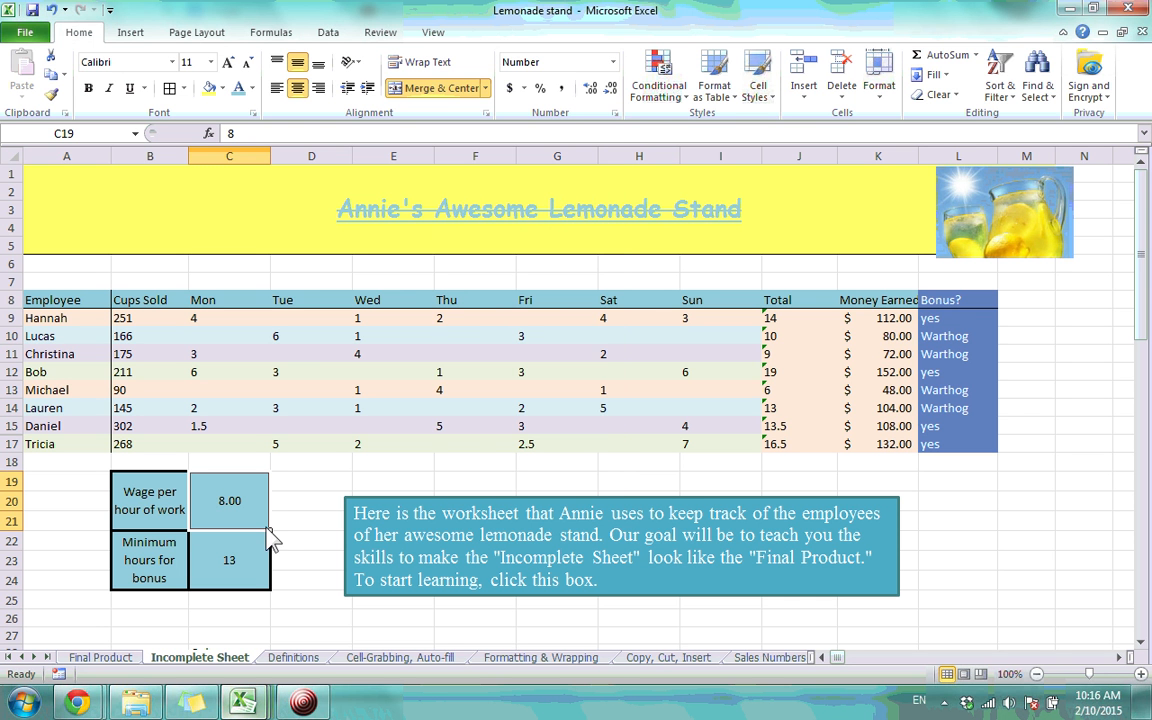